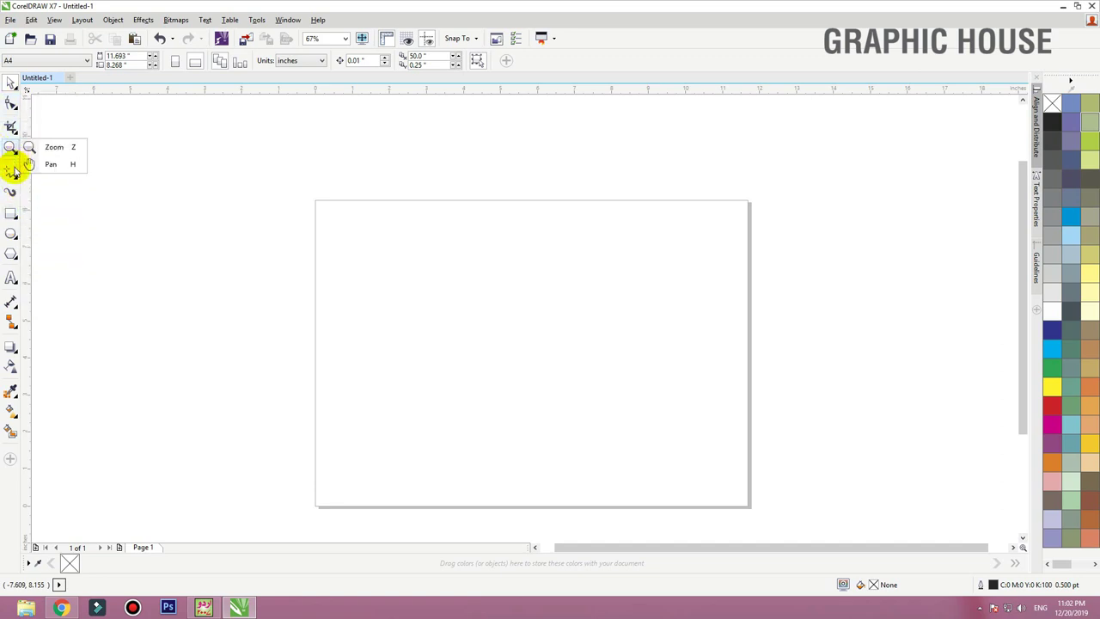
mouse_move(17, 182)
click(200, 145)
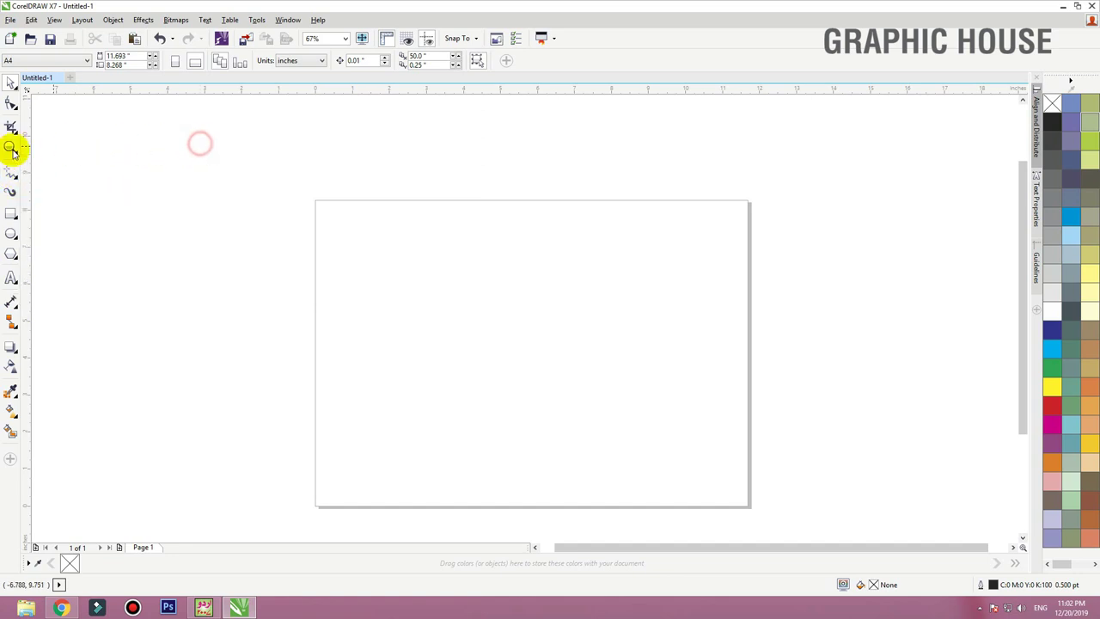
click(17, 221)
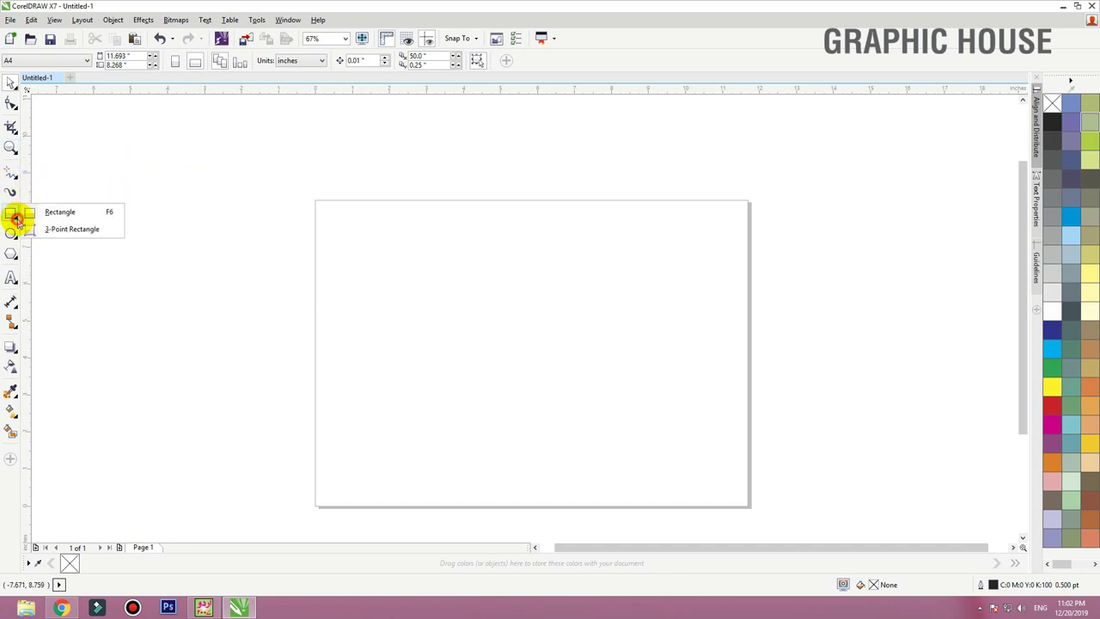
click(86, 178)
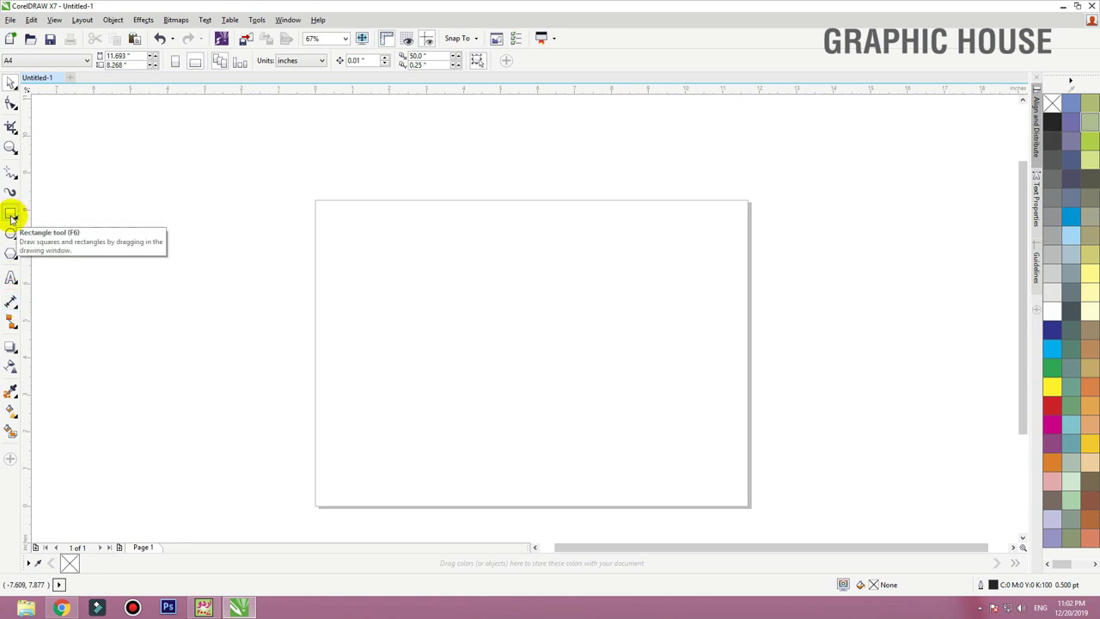
Draw a rectangle about 5.37 by 2.97 inches in the upper-left area of the page
click(16, 218)
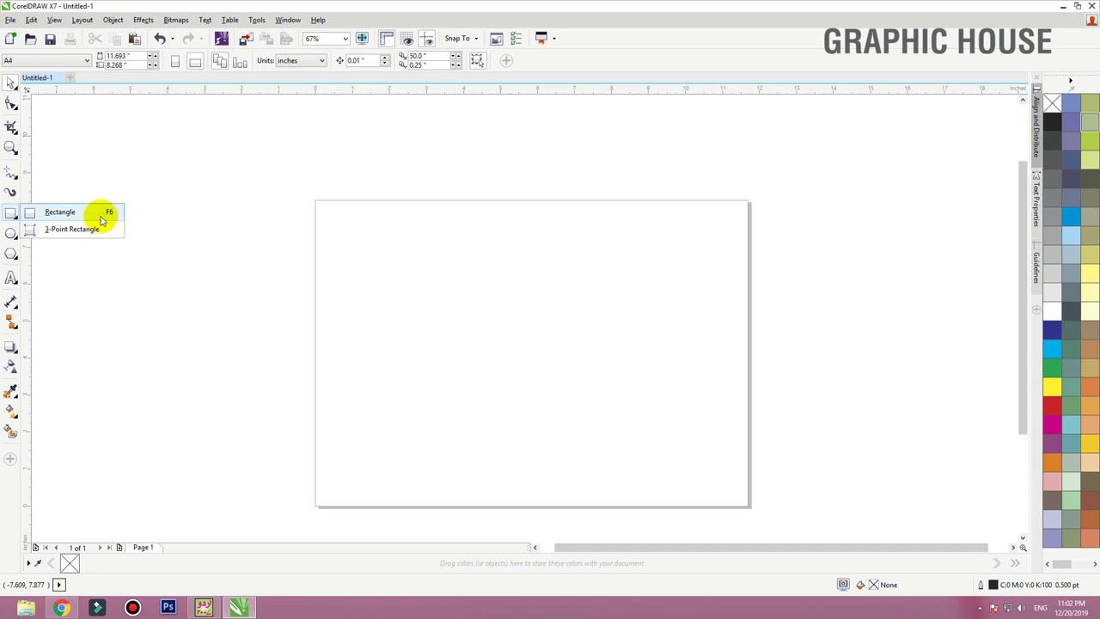
click(35, 218)
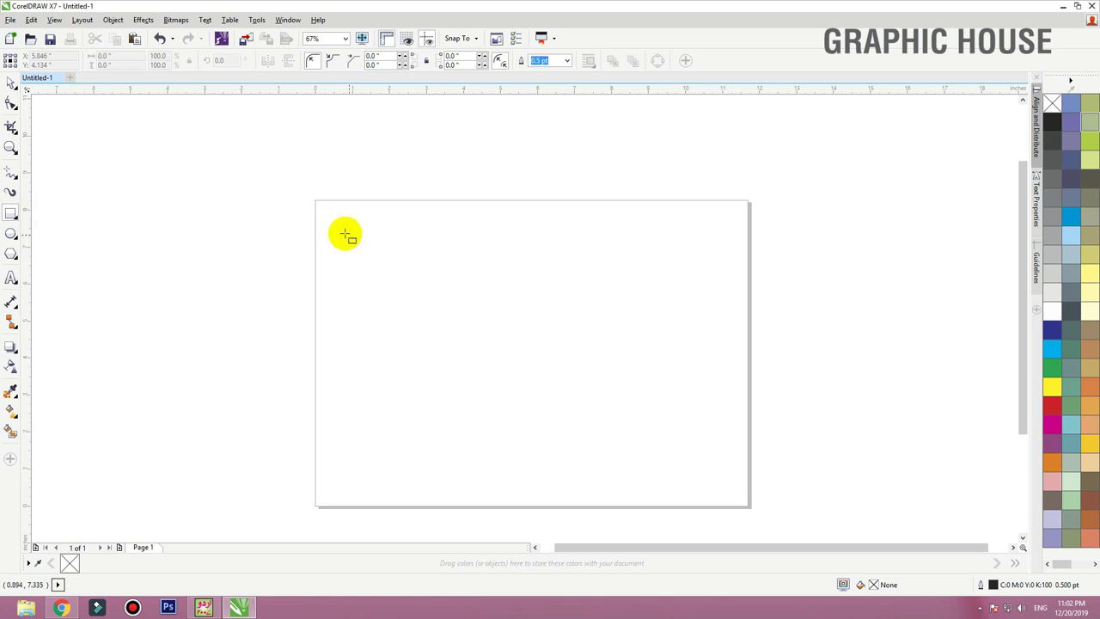
drag(343, 231, 543, 340)
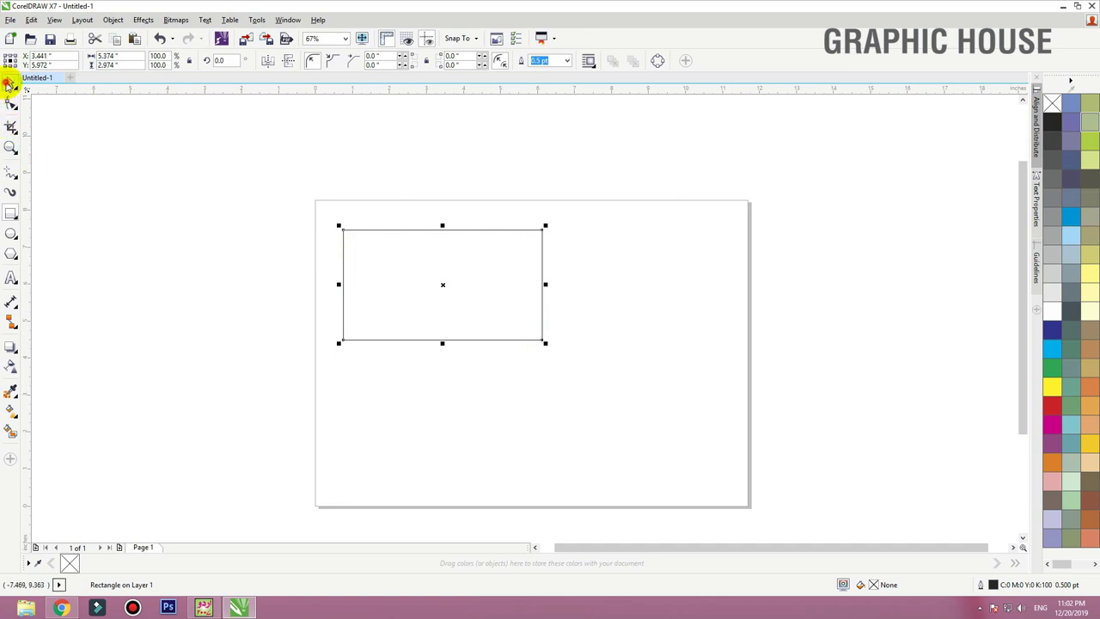
click(9, 84)
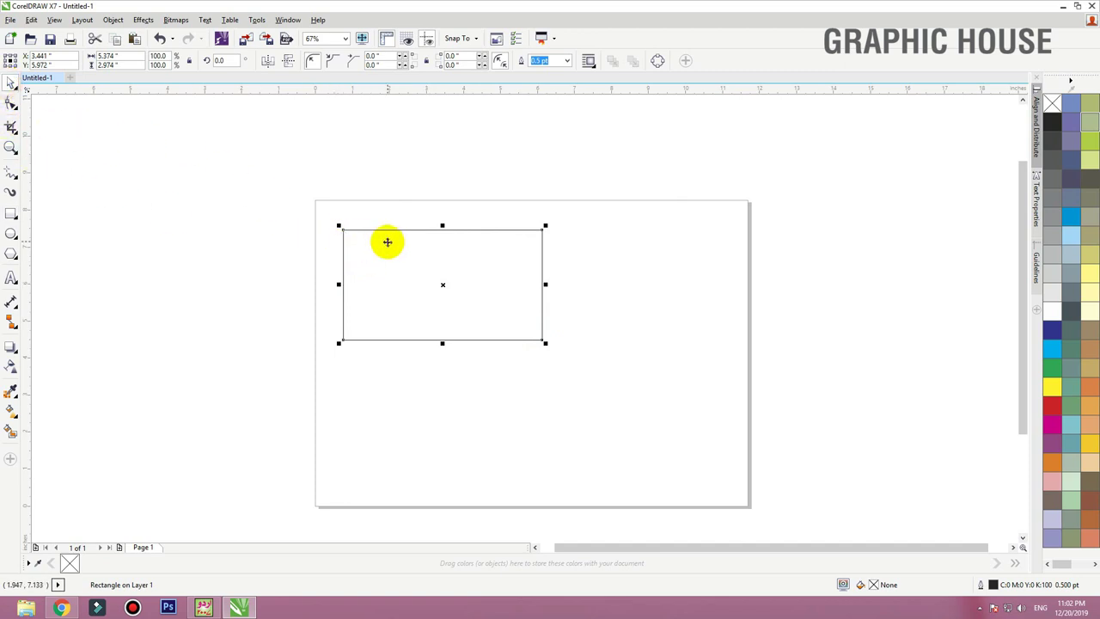
click(108, 56)
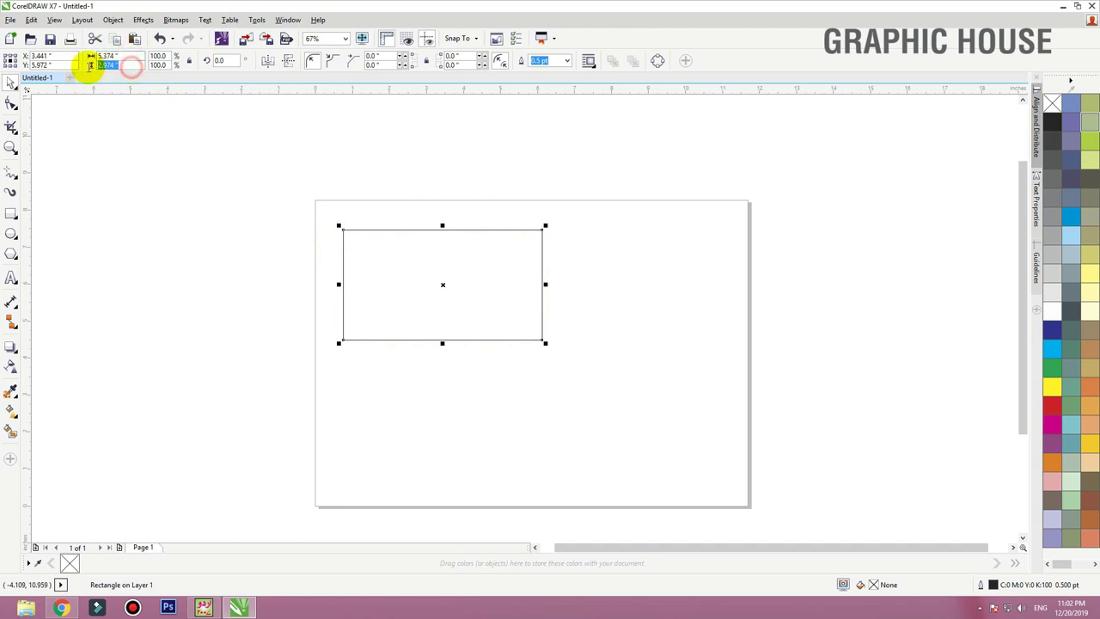
click(106, 55)
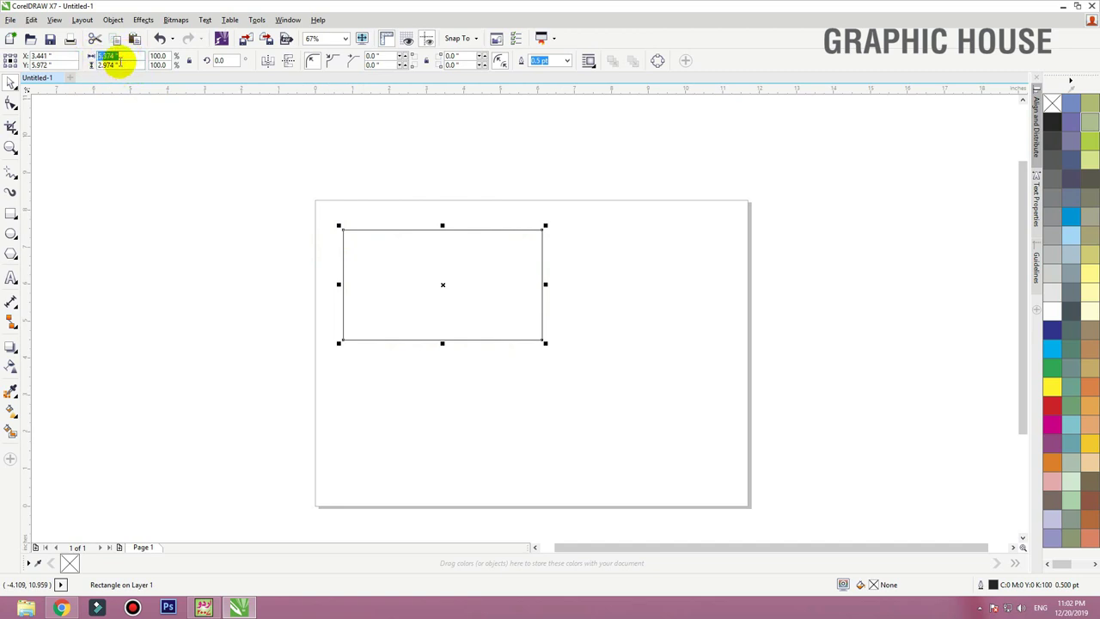
key(Tab)
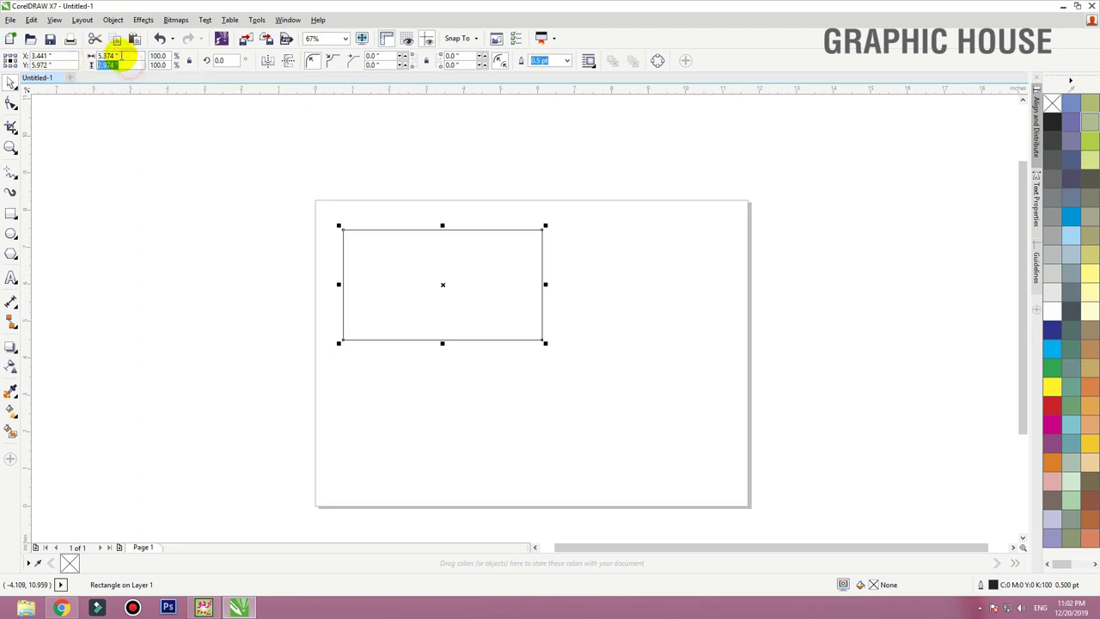
click(103, 56)
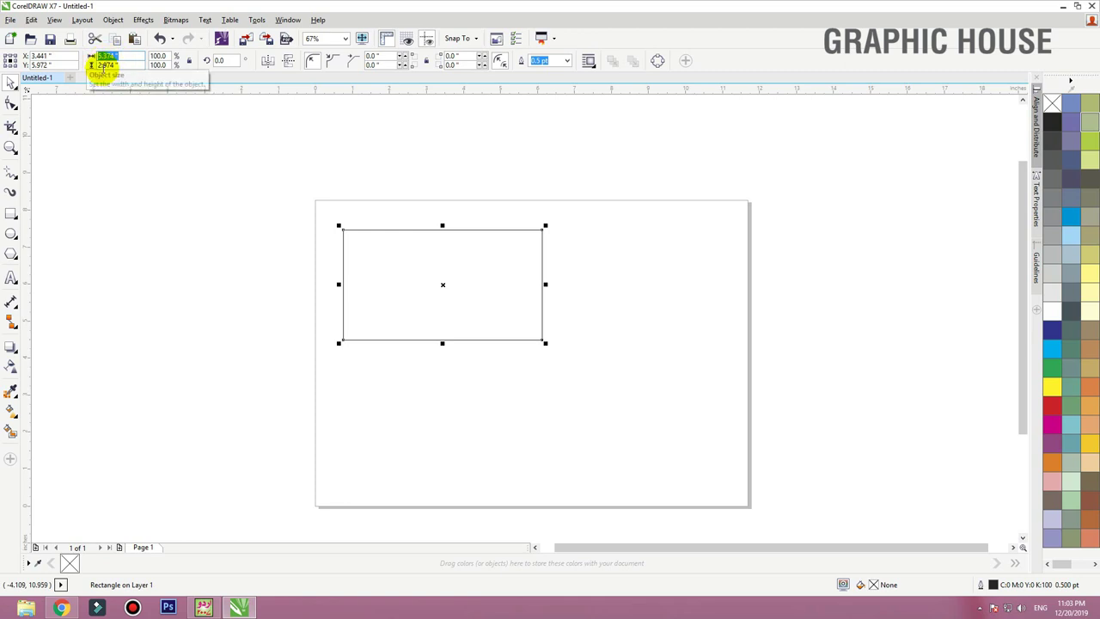
click(125, 67)
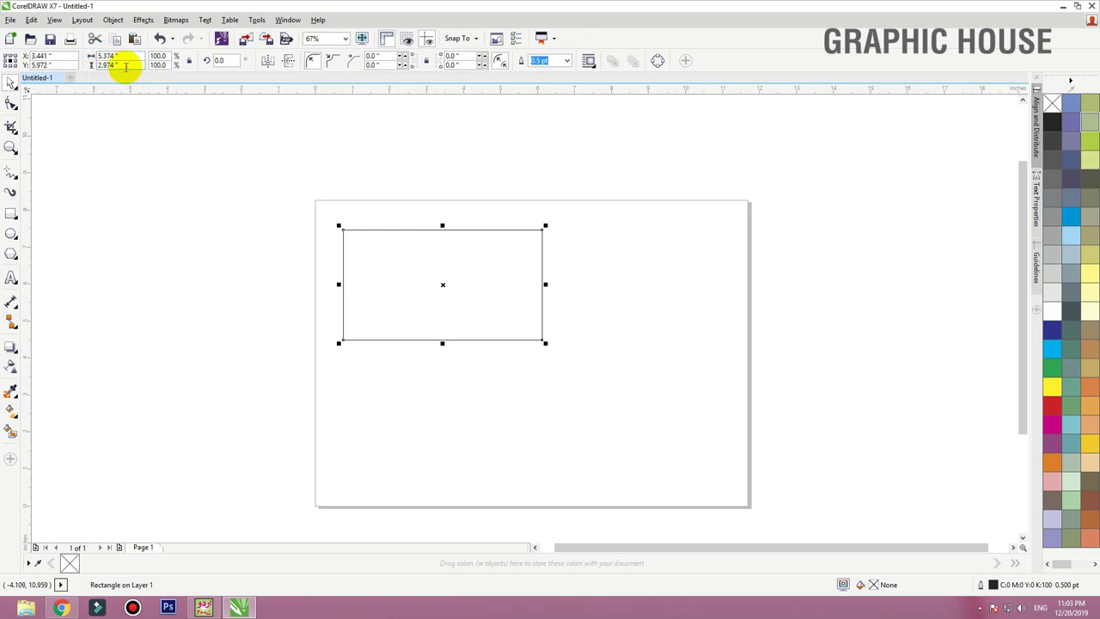
Deselect the rectangle and change the document's measurement units to feet
click(138, 98)
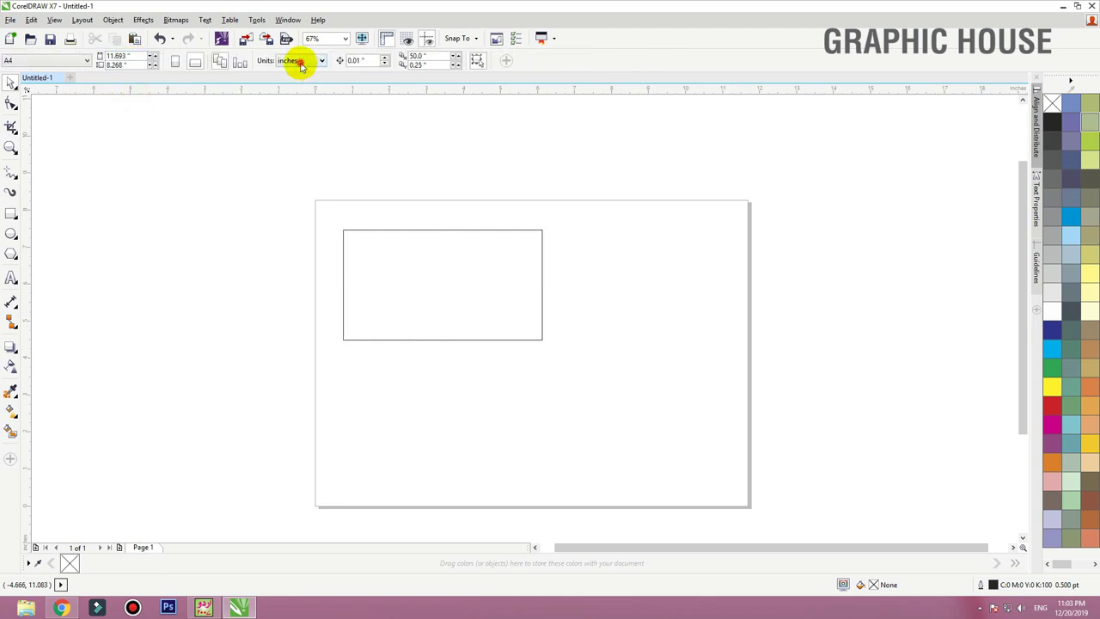
click(296, 61)
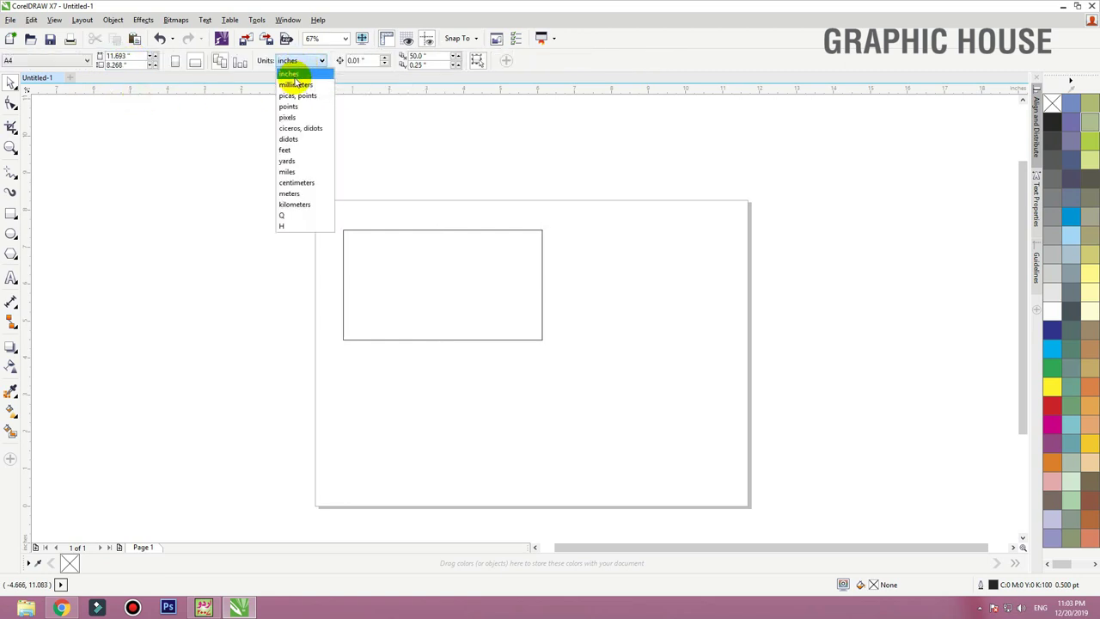
click(287, 61)
click(290, 62)
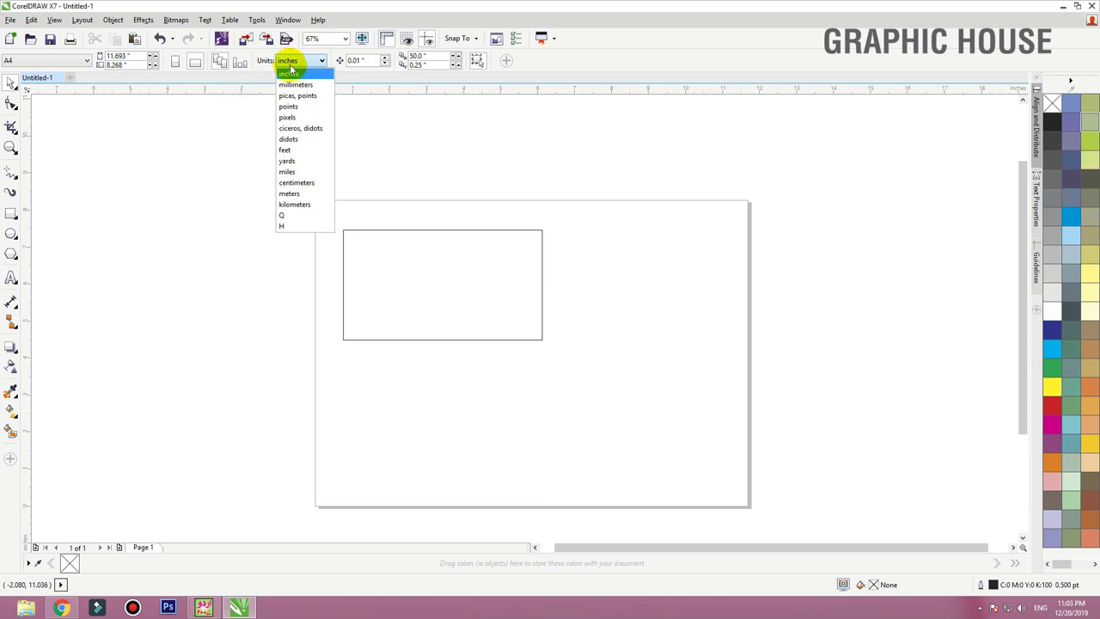
click(287, 153)
Resize the rectangle to 3 ft wide and 2 ft high and fit it in view
click(375, 247)
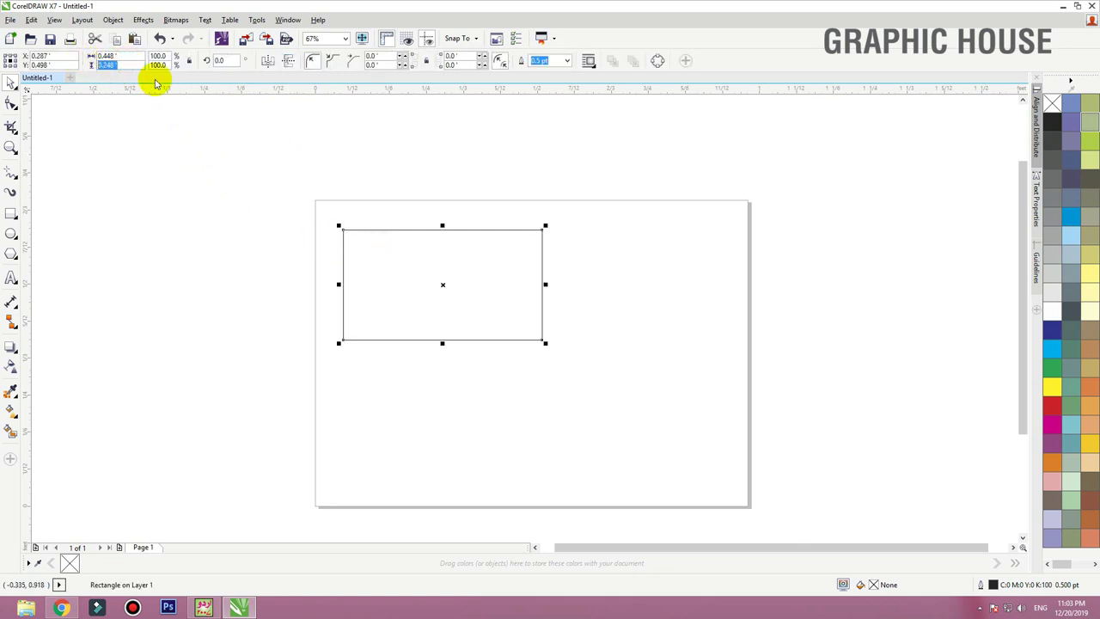
drag(128, 55, 86, 59)
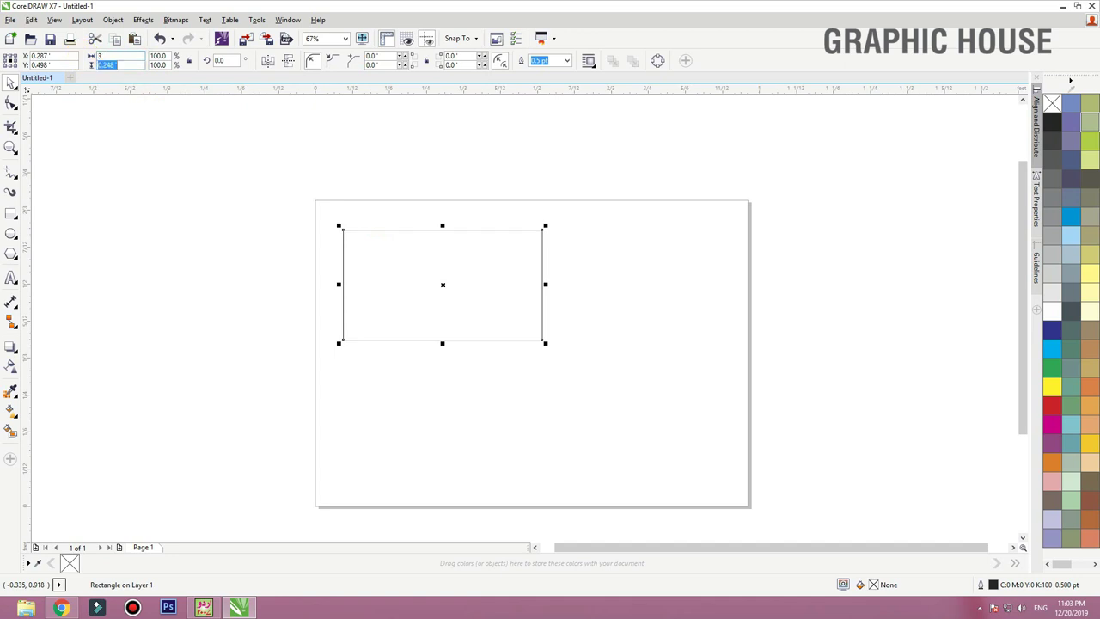
text(2)
key(Return)
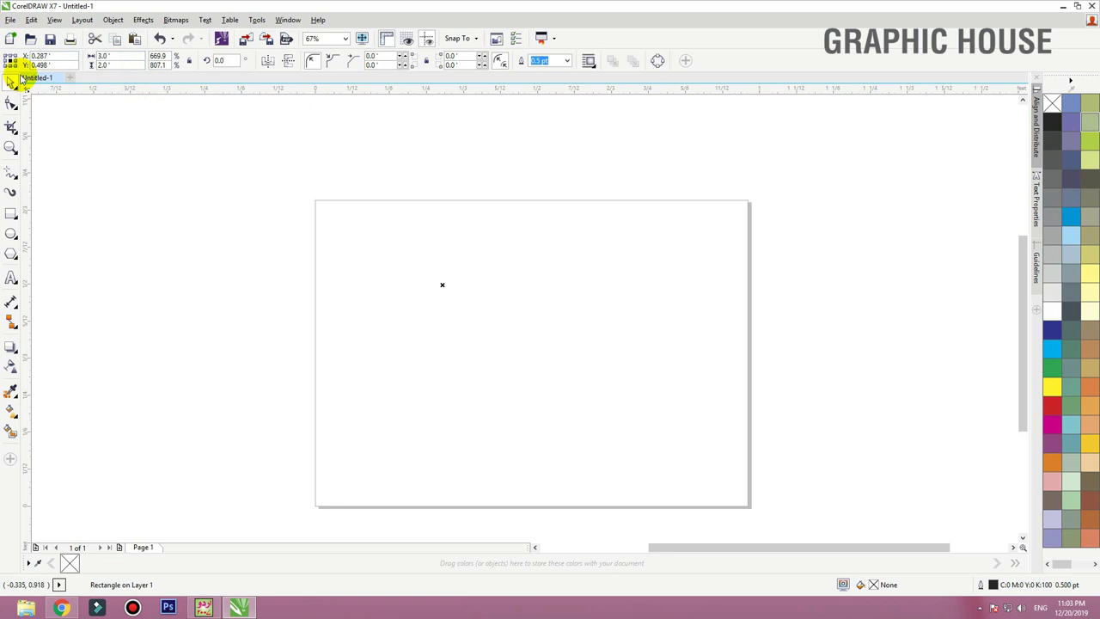
key(F4)
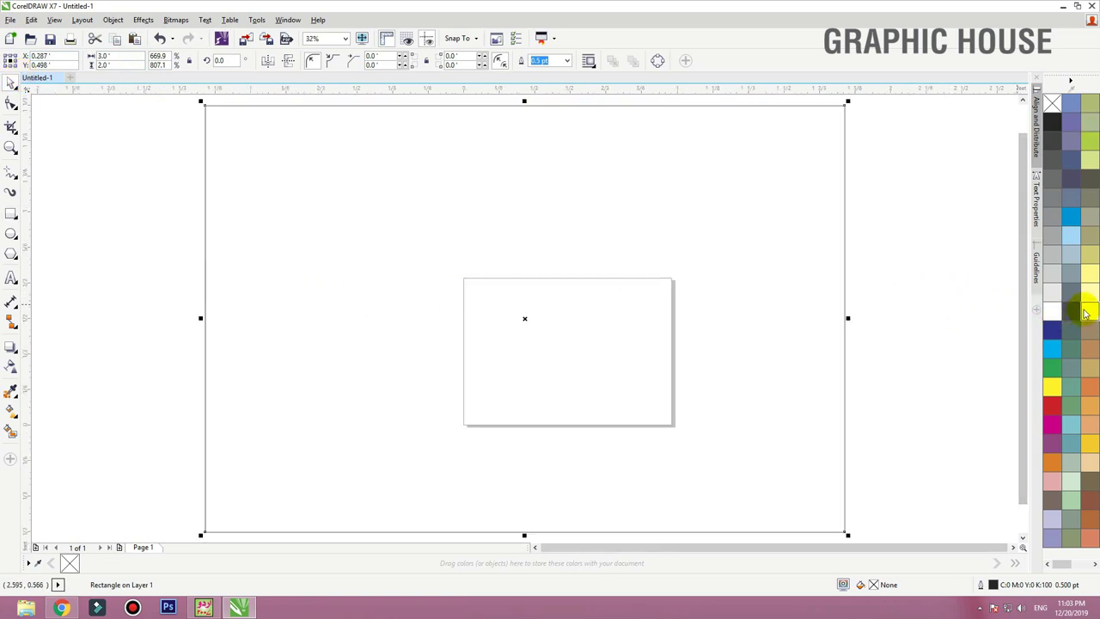
Examine the enlarged rectangle at different zoom levels and check its width and height
scroll(660, 302, down, 2)
click(412, 177)
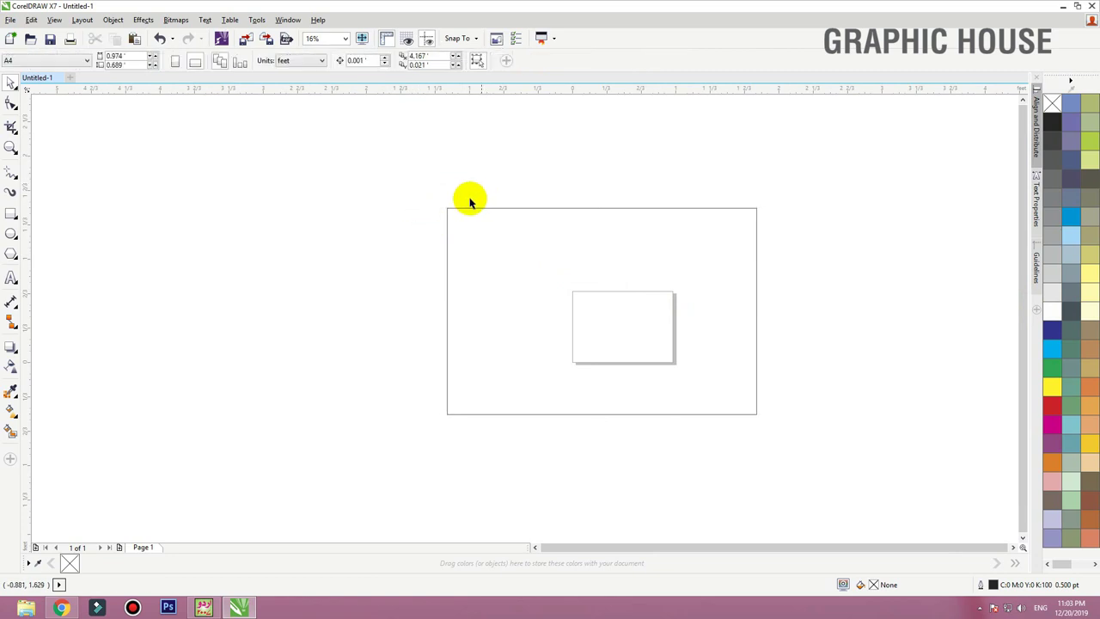
click(10, 146)
drag(422, 191, 822, 427)
click(11, 83)
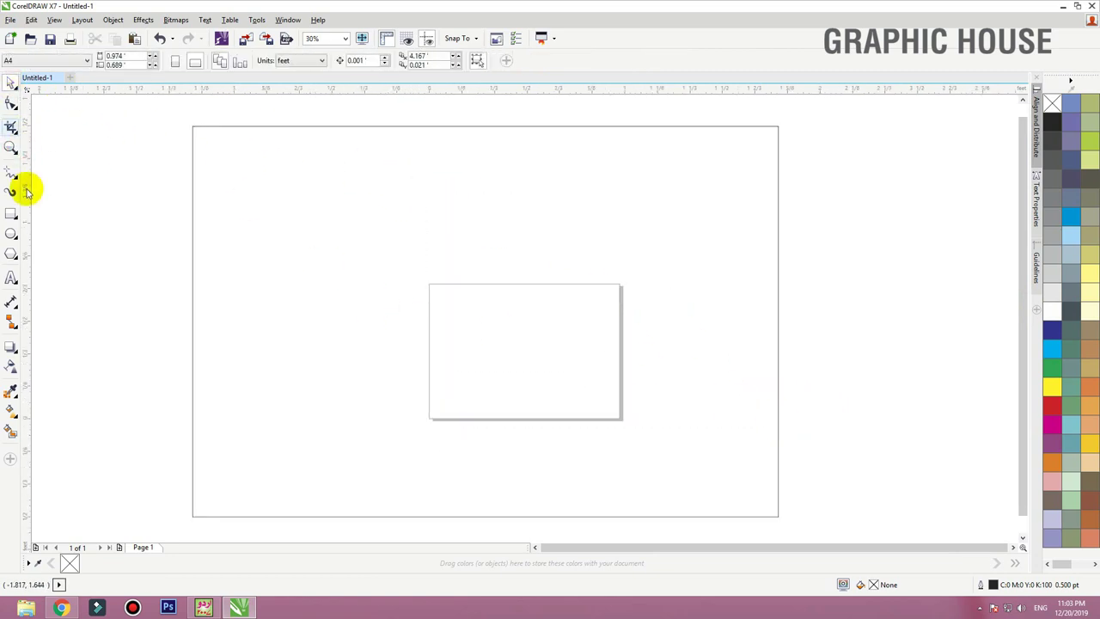
click(15, 155)
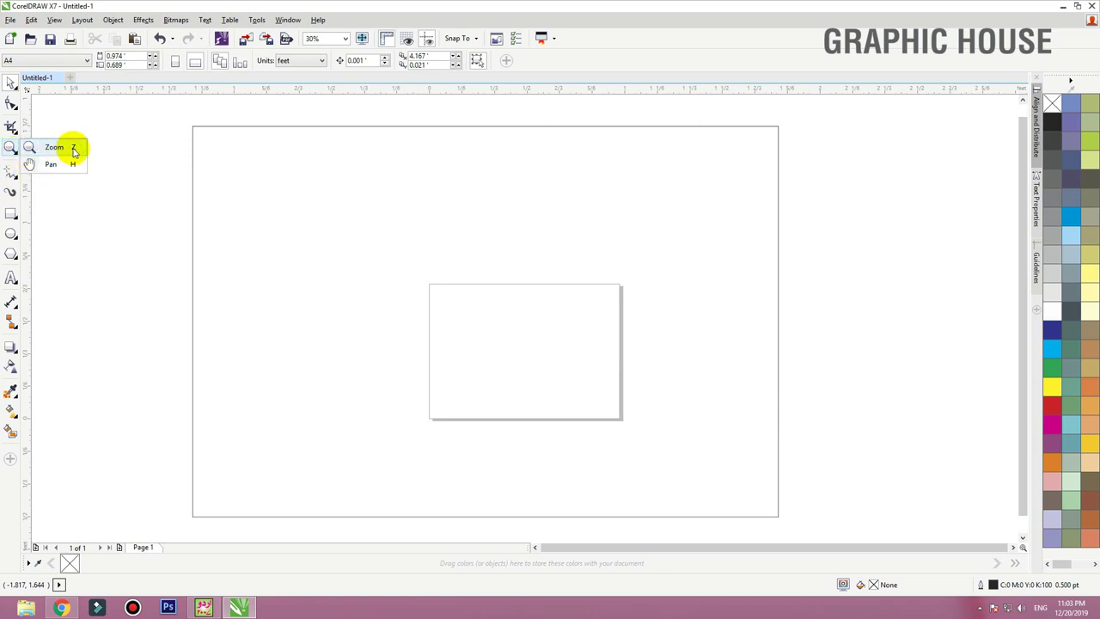
click(11, 82)
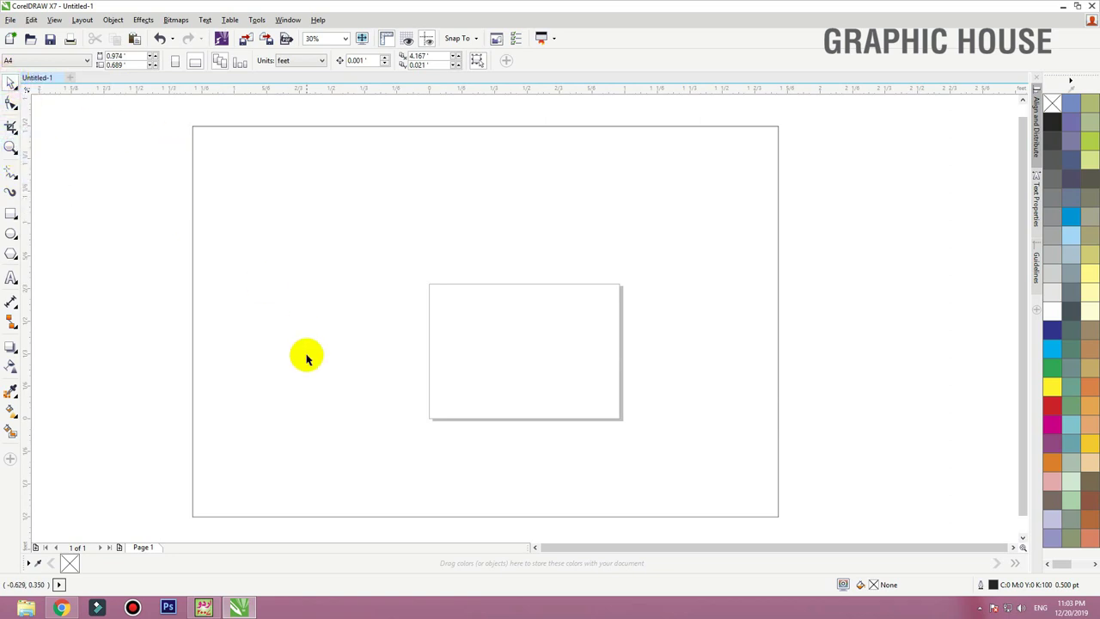
scroll(307, 358, down, 3)
scroll(307, 358, up, 2)
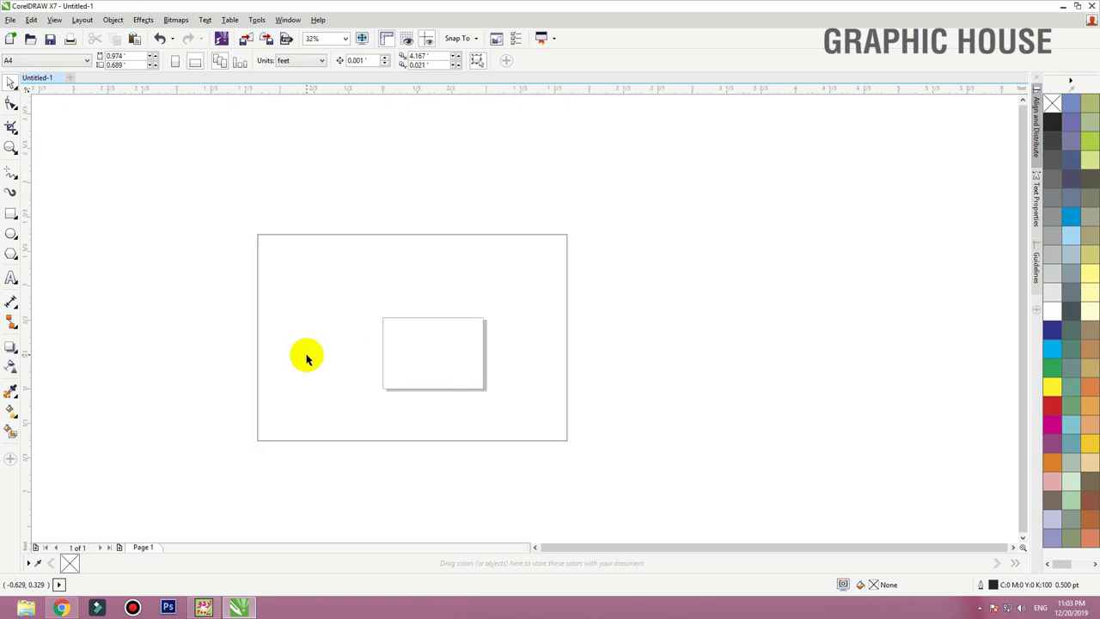
scroll(307, 359, up, 2)
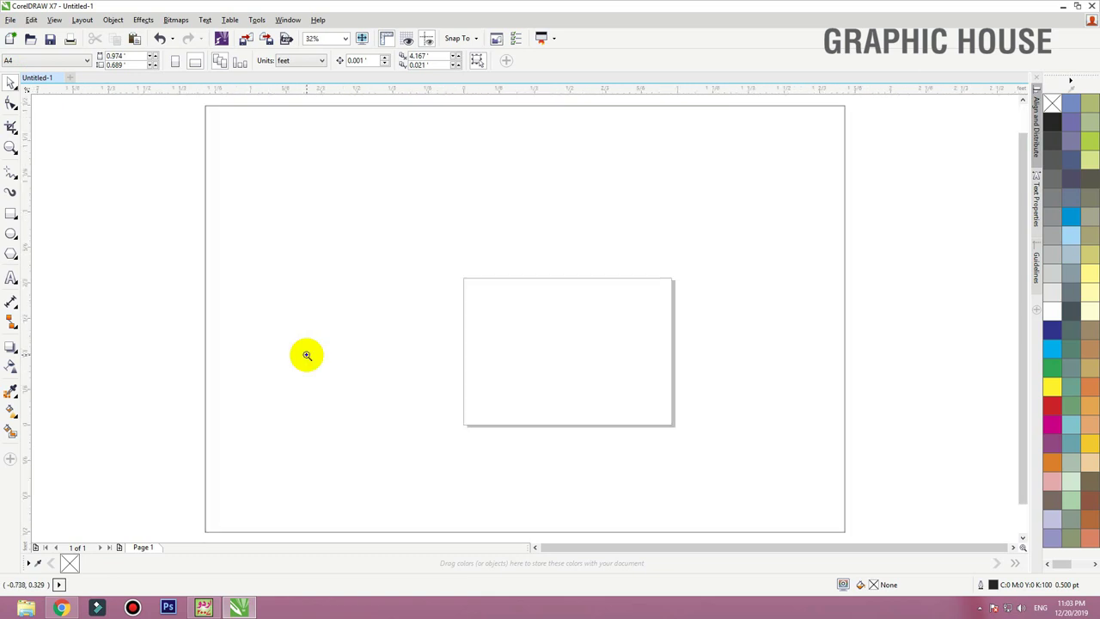
drag(176, 242, 273, 327)
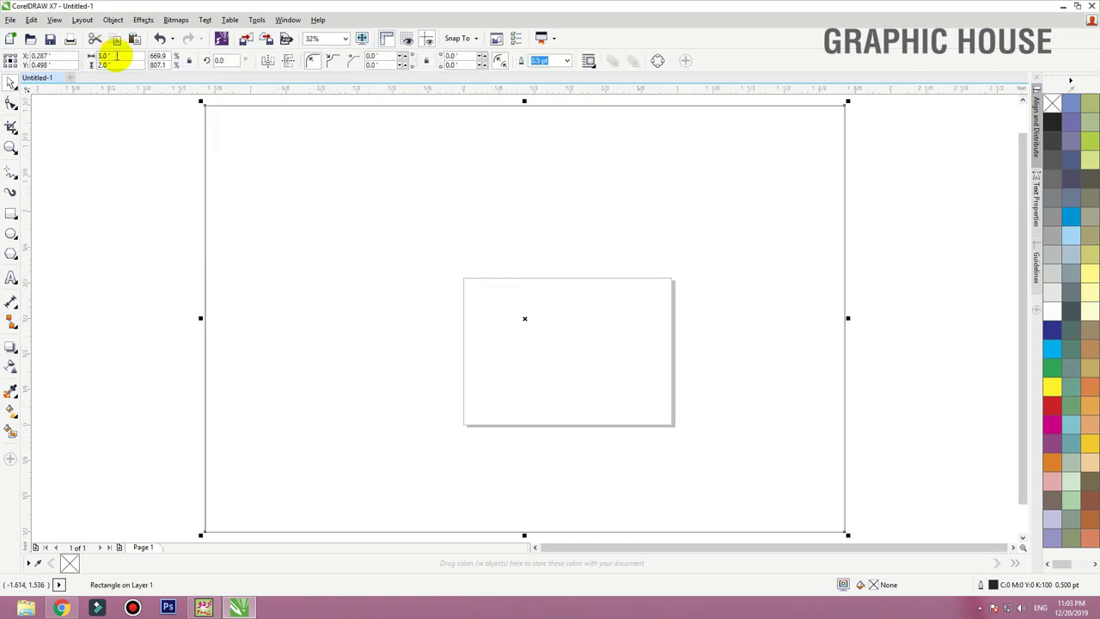
drag(118, 65, 95, 66)
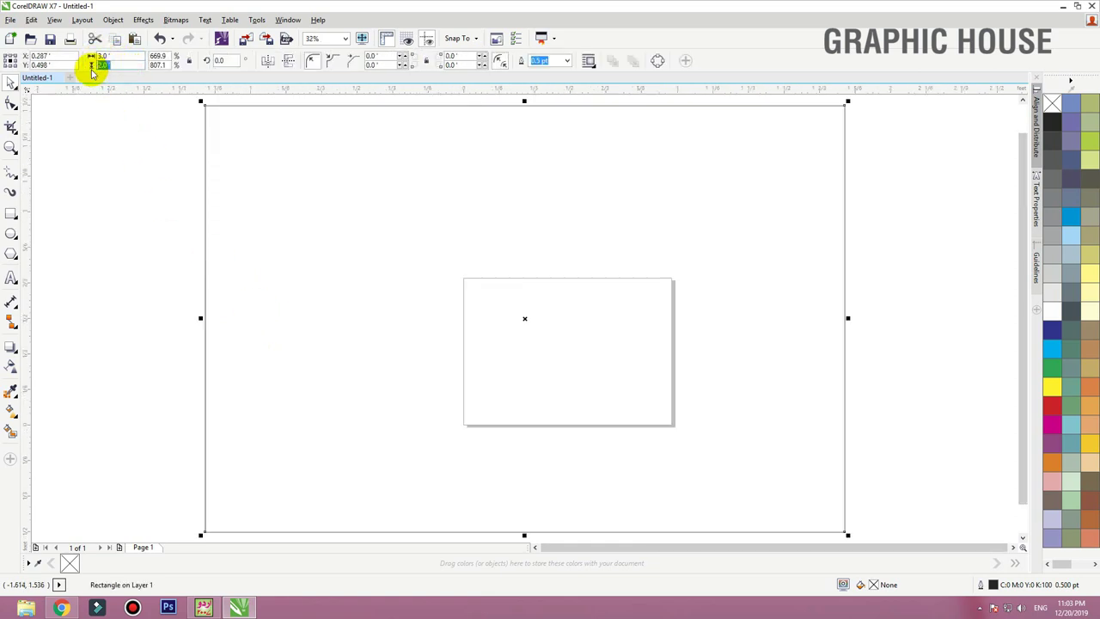
Draw a tall rectangle about 1.49 ft wide and 2.67 ft high beside the left edge of the wide rectangle
scroll(679, 339, down, 2)
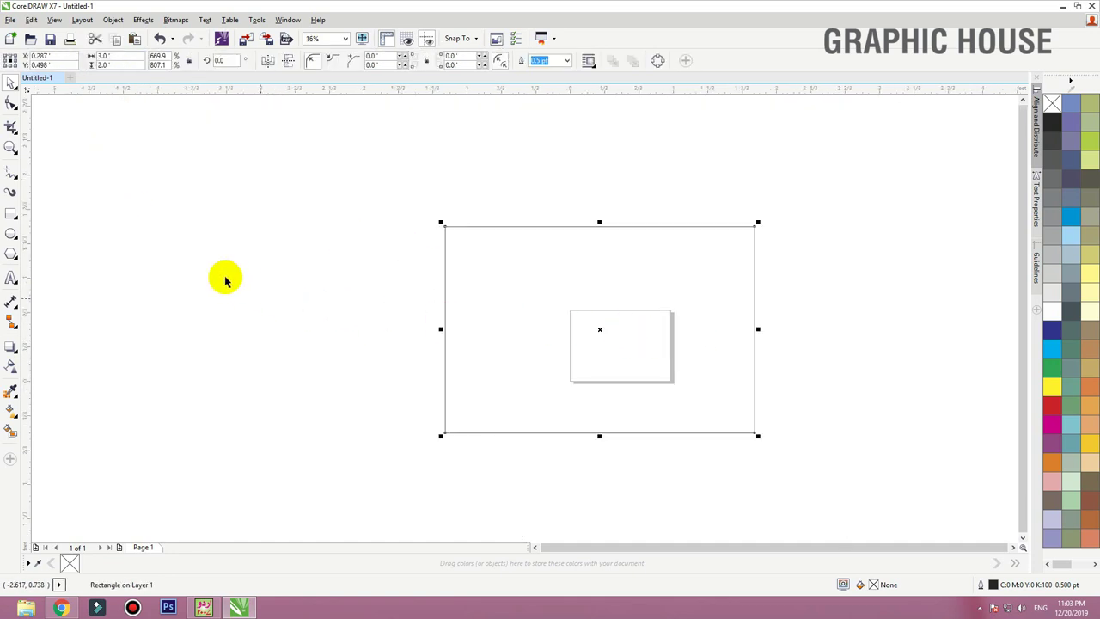
click(196, 249)
click(11, 214)
drag(273, 180, 428, 457)
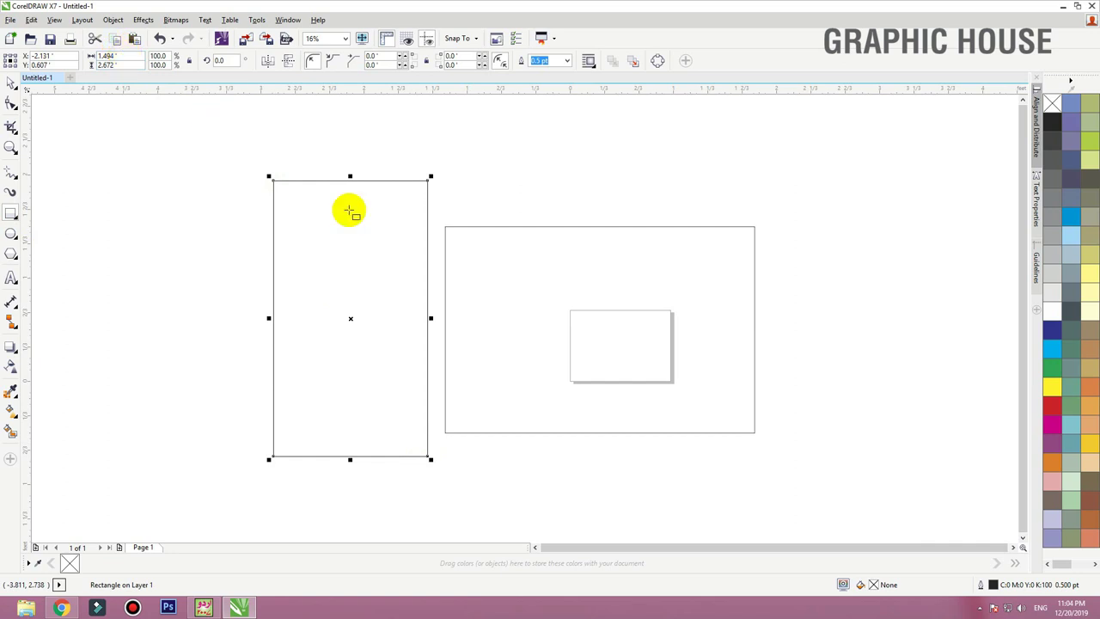
Set the tall rectangle's size to 2 ft by 3 ft and move it left, clear of the wide rectangle
double_click(125, 56)
text(2.1)
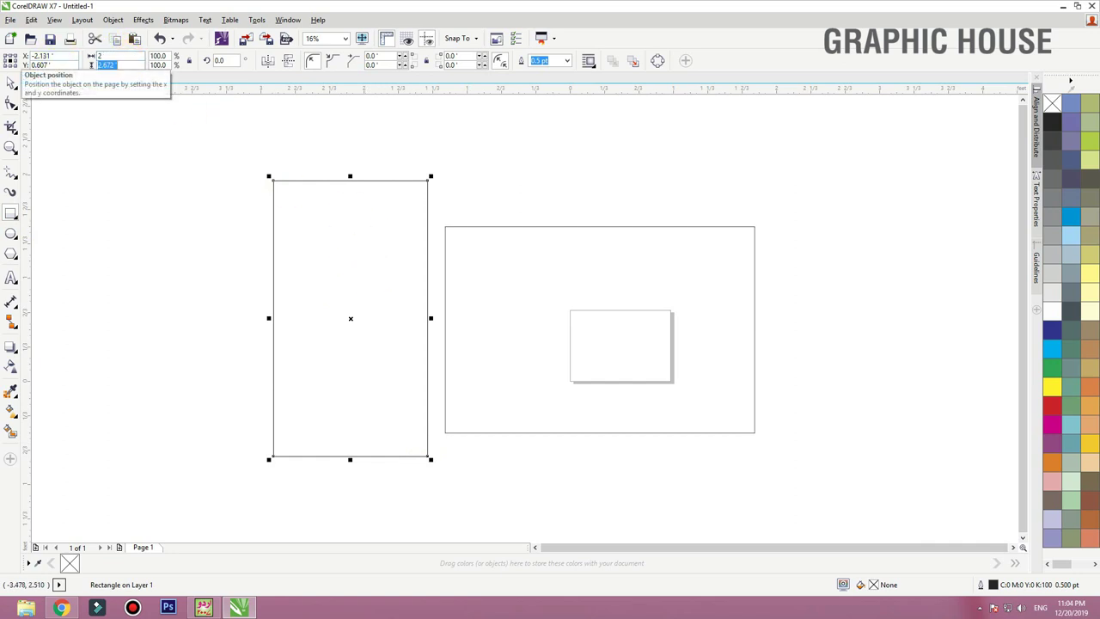
text(3)
key(Return)
click(11, 81)
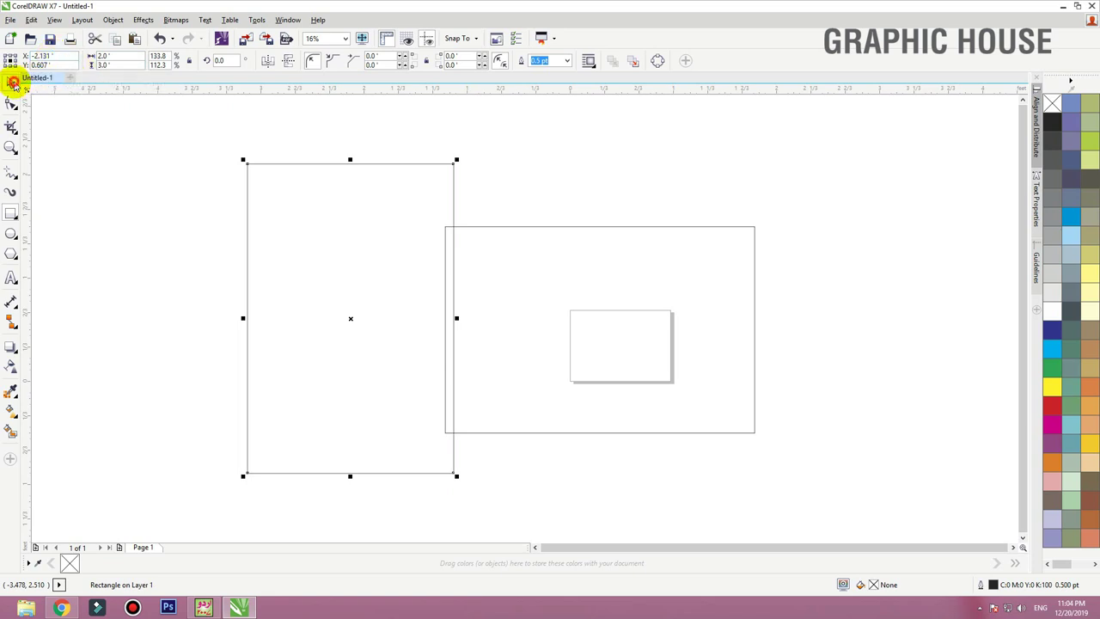
drag(369, 276, 349, 261)
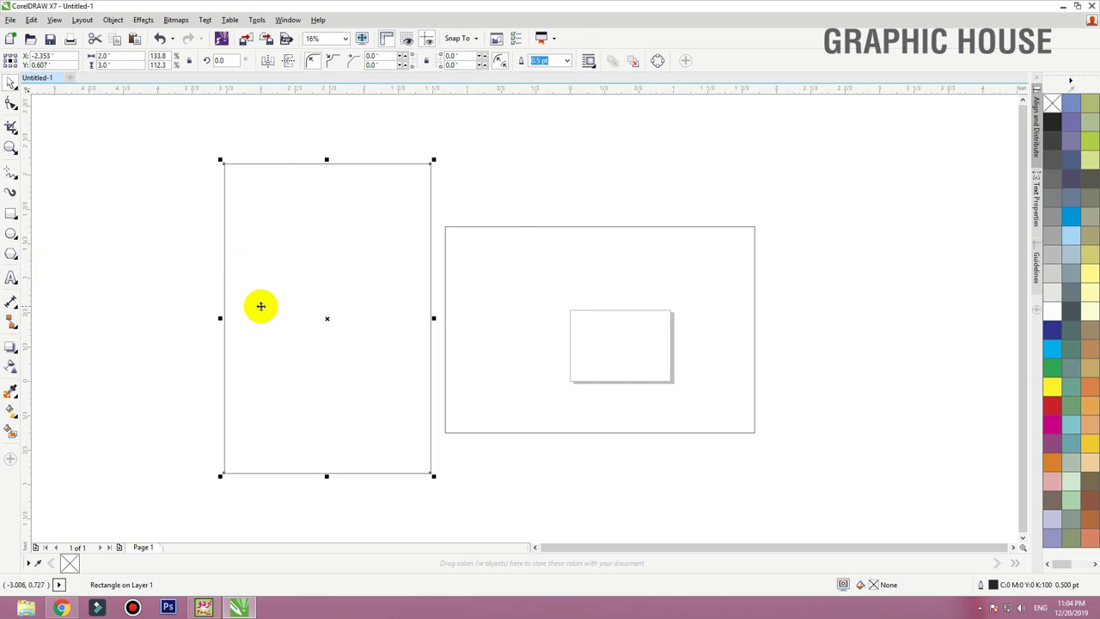
click(20, 225)
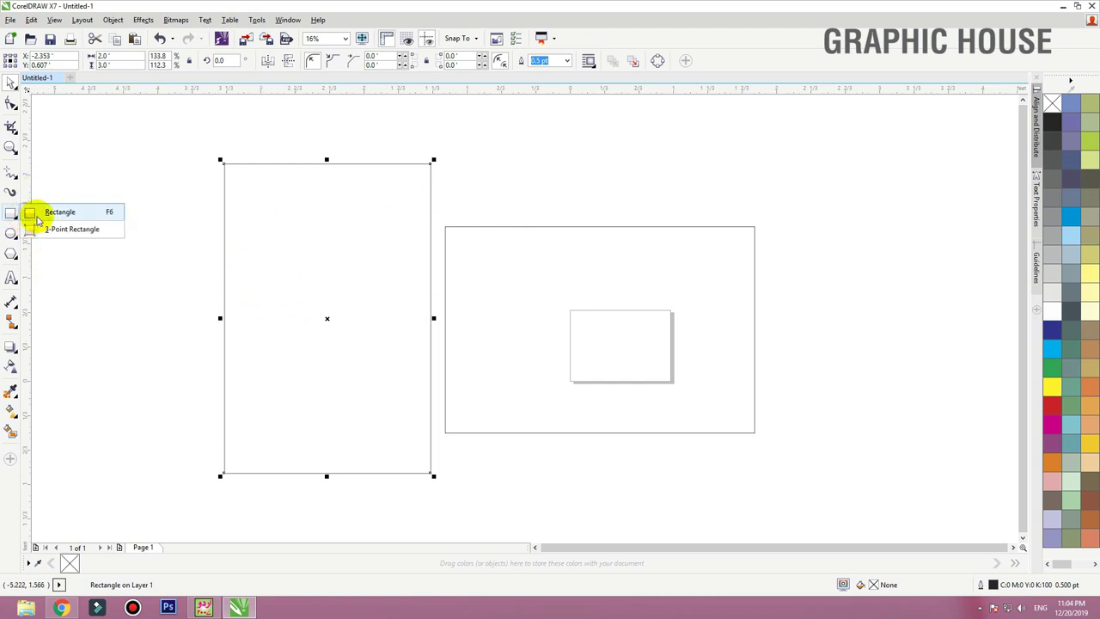
click(43, 228)
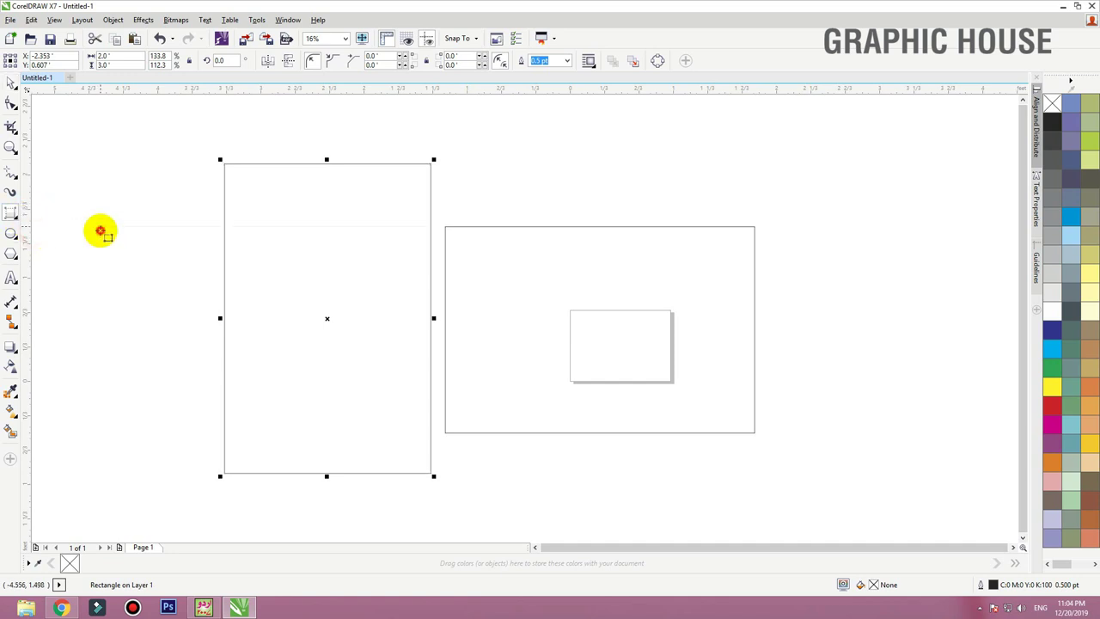
mouse_move(98, 229)
mouse_down()
mouse_move(169, 324)
mouse_move(259, 220)
mouse_up()
key(Escape)
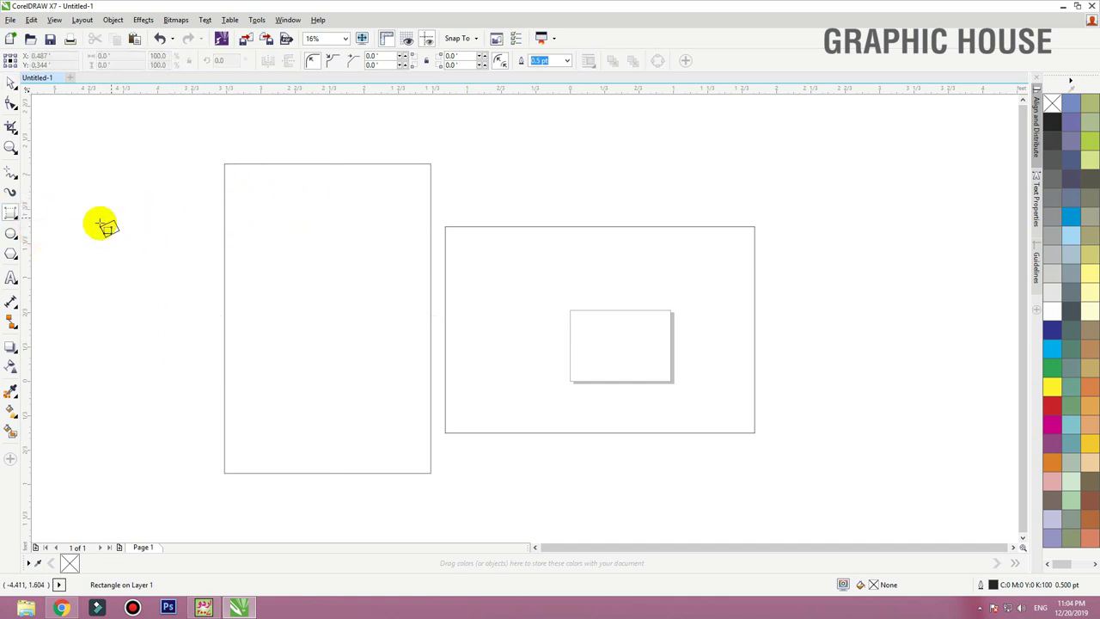
Draw four slanted 3-point rectangles of different sizes and angles in the empty area left of the tall rectangle
drag(103, 226, 226, 163)
click(218, 155)
click(129, 273)
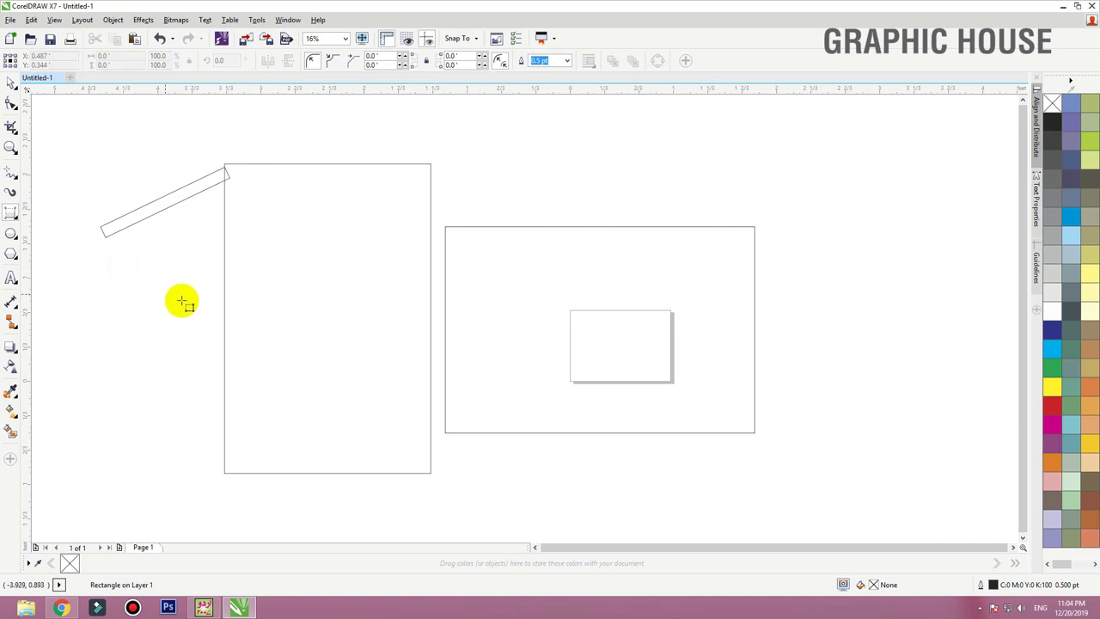
drag(170, 300, 213, 301)
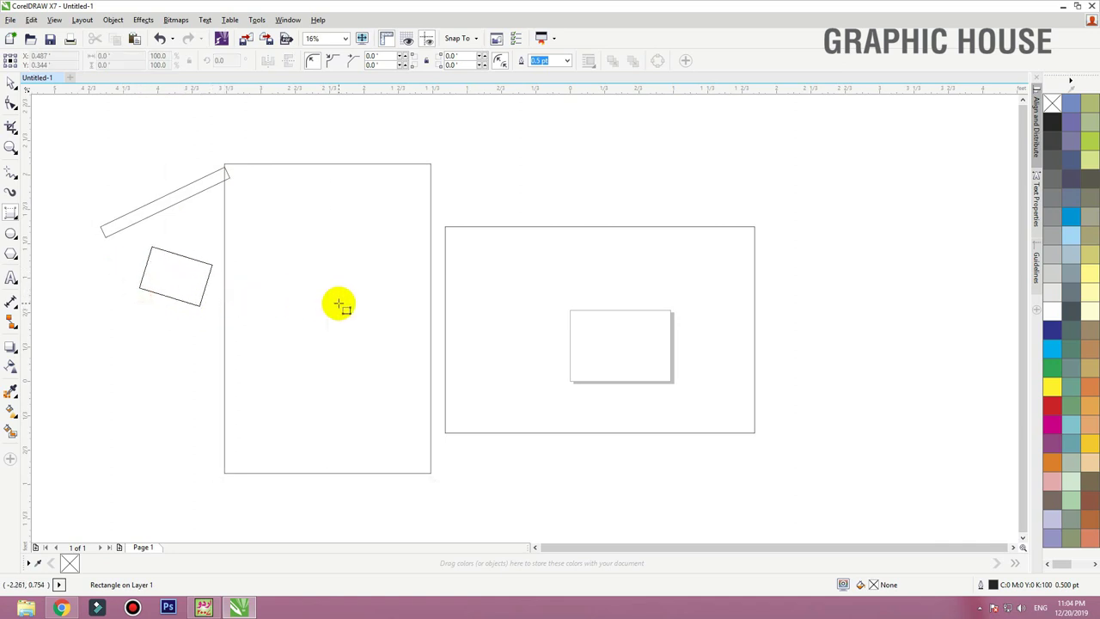
click(204, 283)
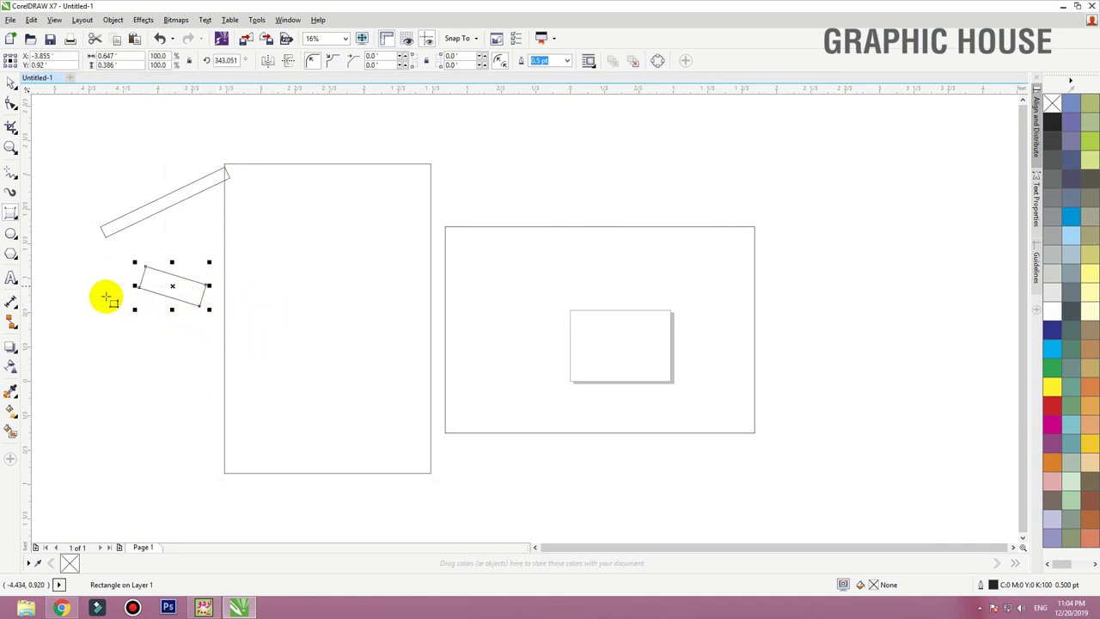
drag(105, 304, 196, 342)
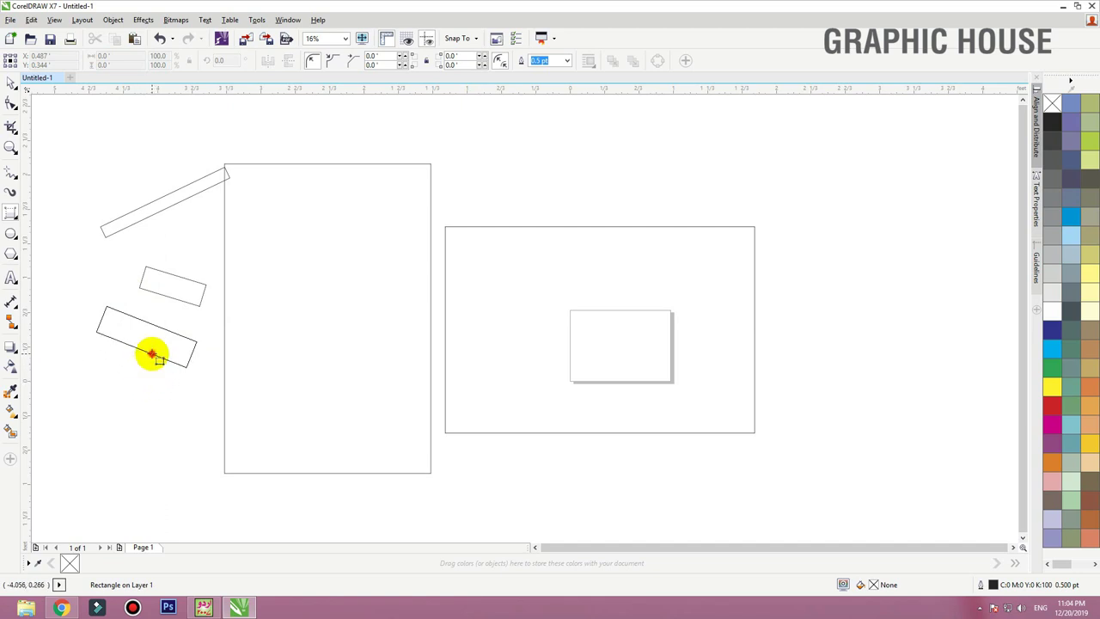
click(149, 352)
drag(94, 257, 112, 277)
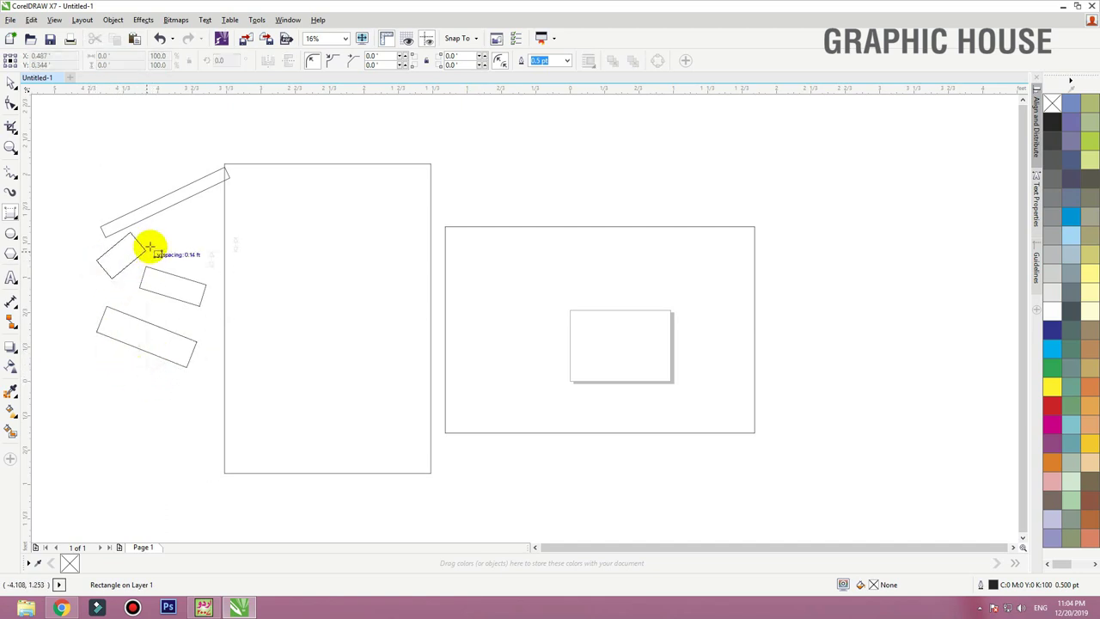
click(162, 237)
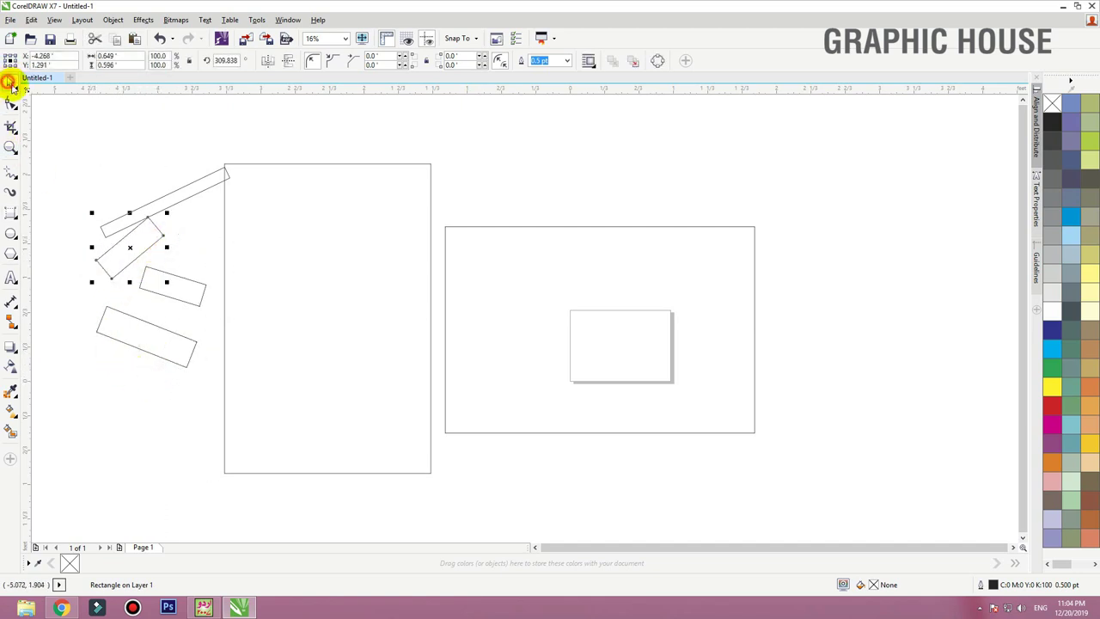
Select all four slanted rectangles beside the tall rectangle together and delete them
click(10, 82)
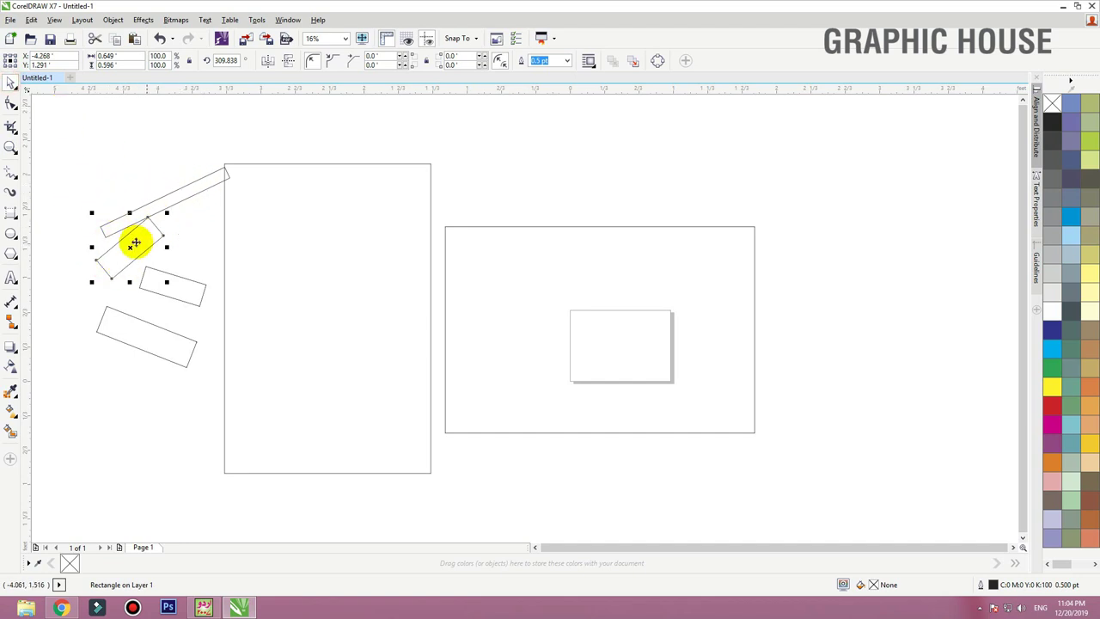
drag(75, 149, 289, 404)
key(Delete)
Draw an ellipse about 1.09 ft wide and 1.03 ft high in the empty area left of the tall rectangle
click(15, 237)
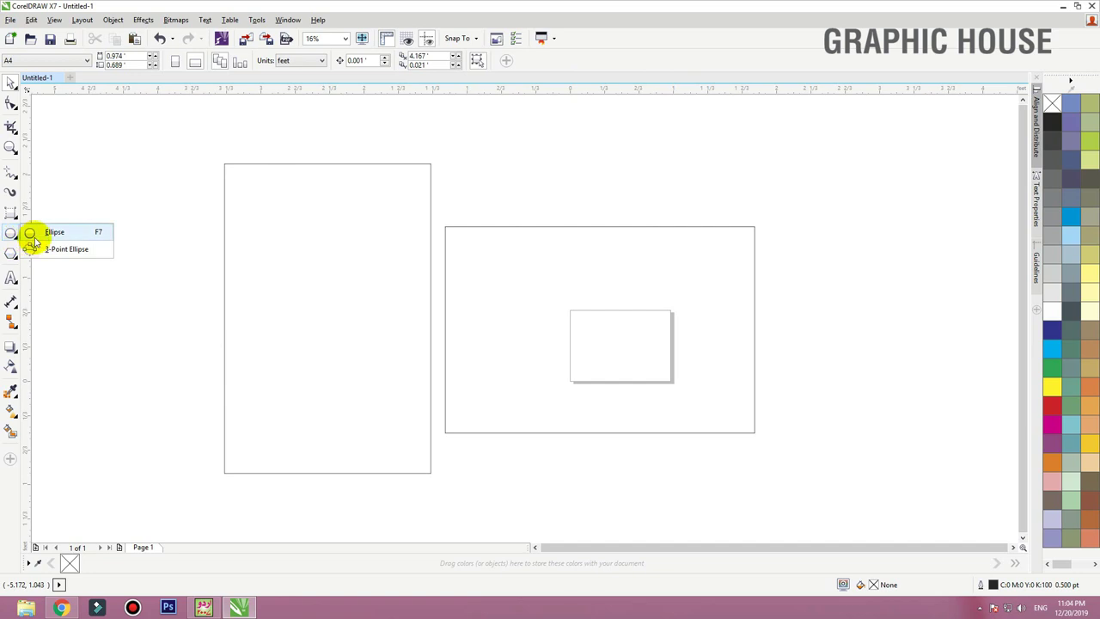
click(49, 233)
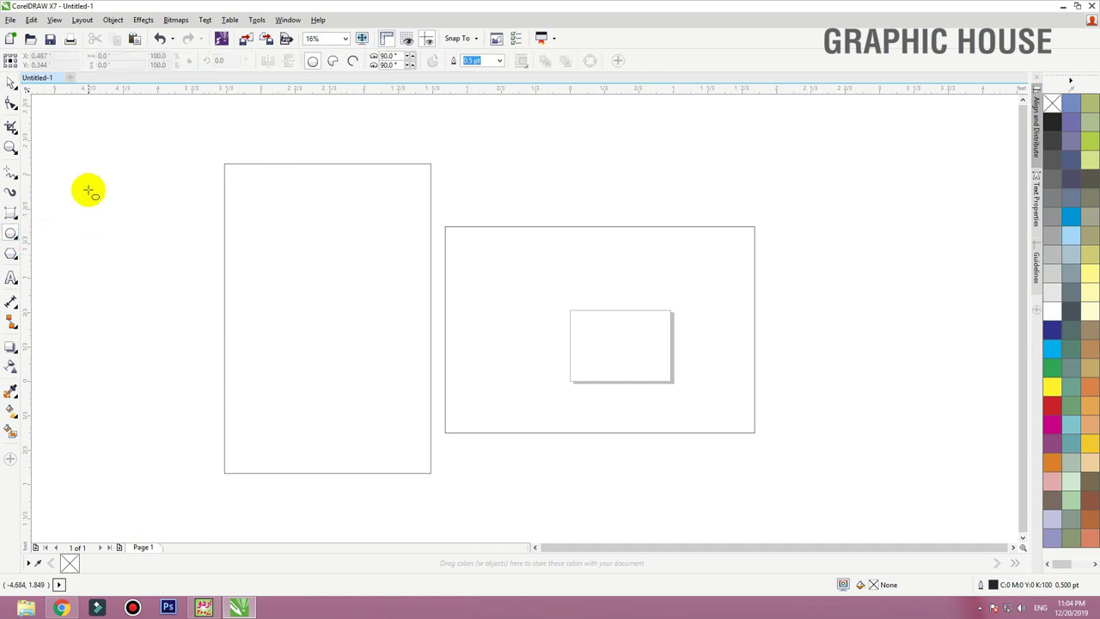
drag(96, 191, 206, 297)
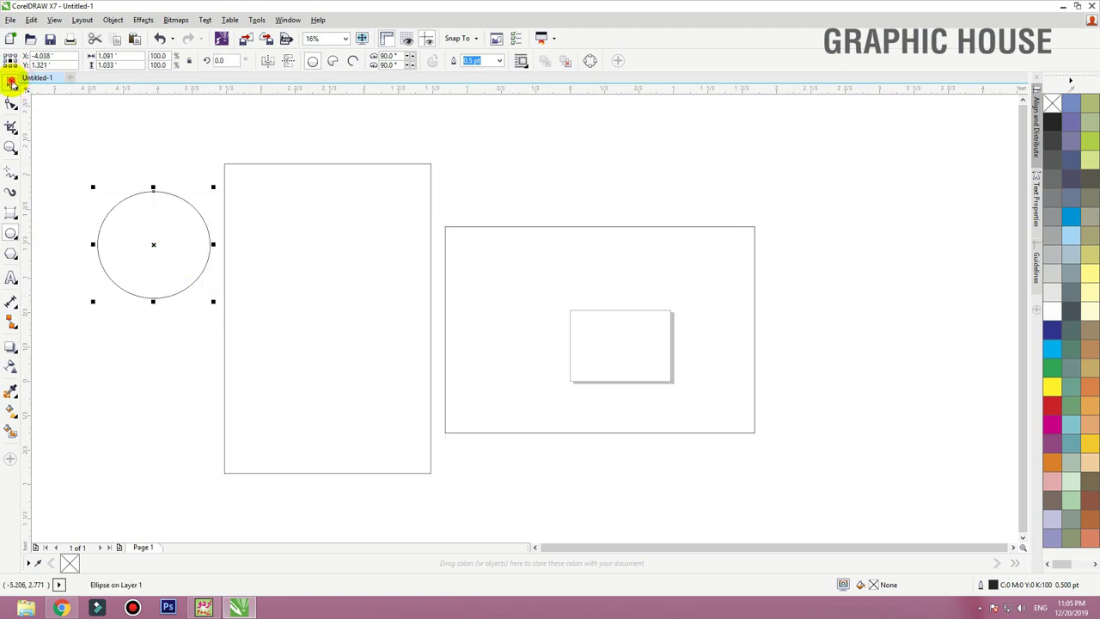
Set the ellipse's width and height to 3 ft and move the circle left, clear of the tall rectangle
click(12, 83)
click(127, 57)
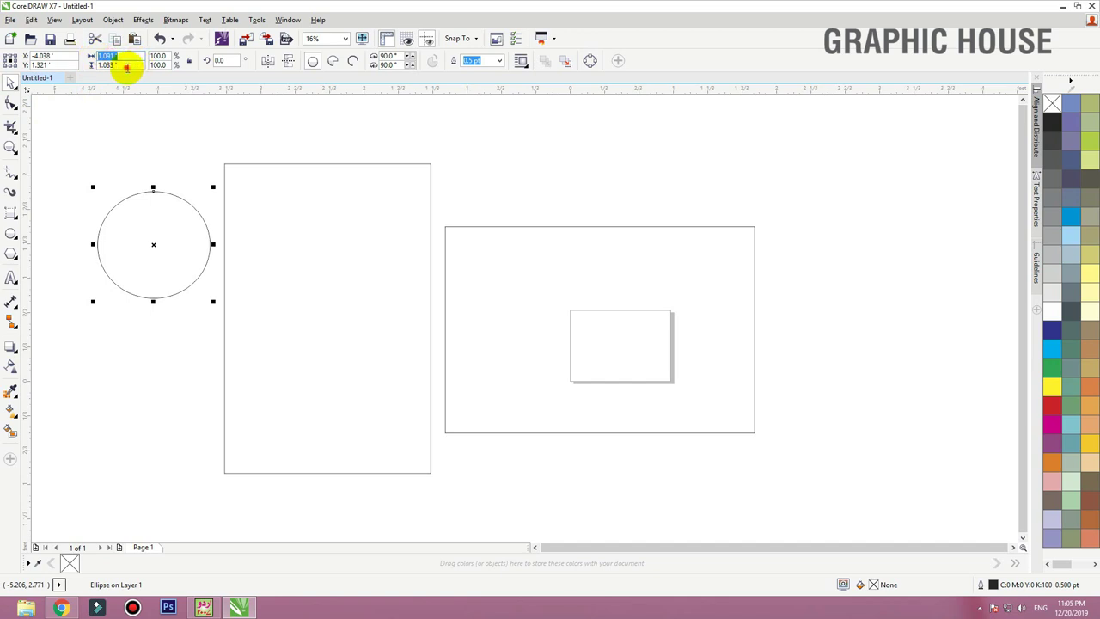
click(117, 64)
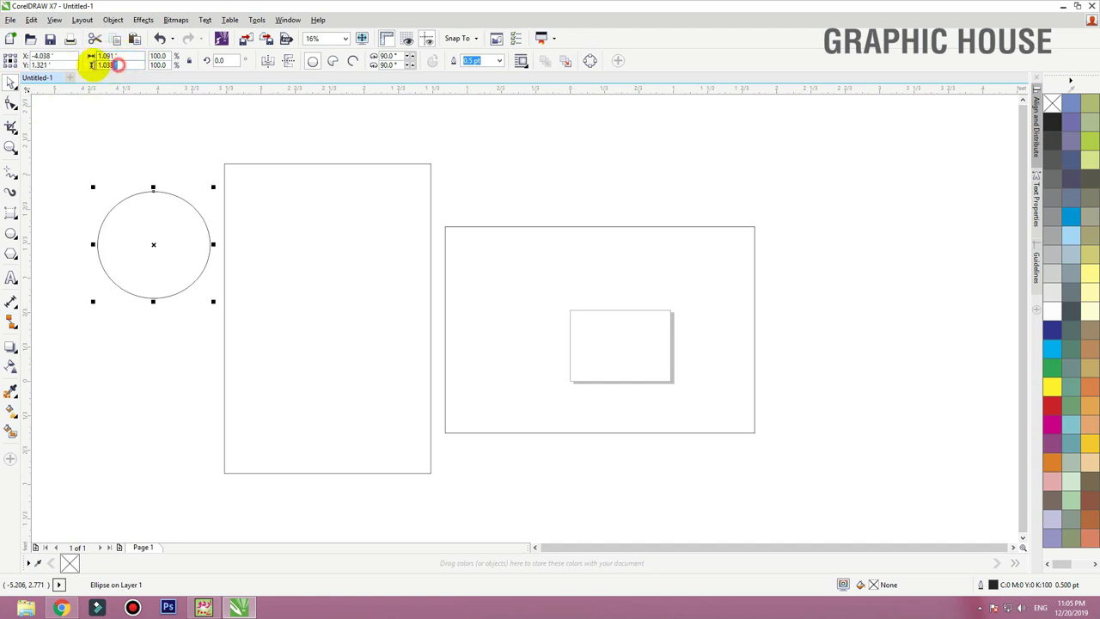
click(108, 55)
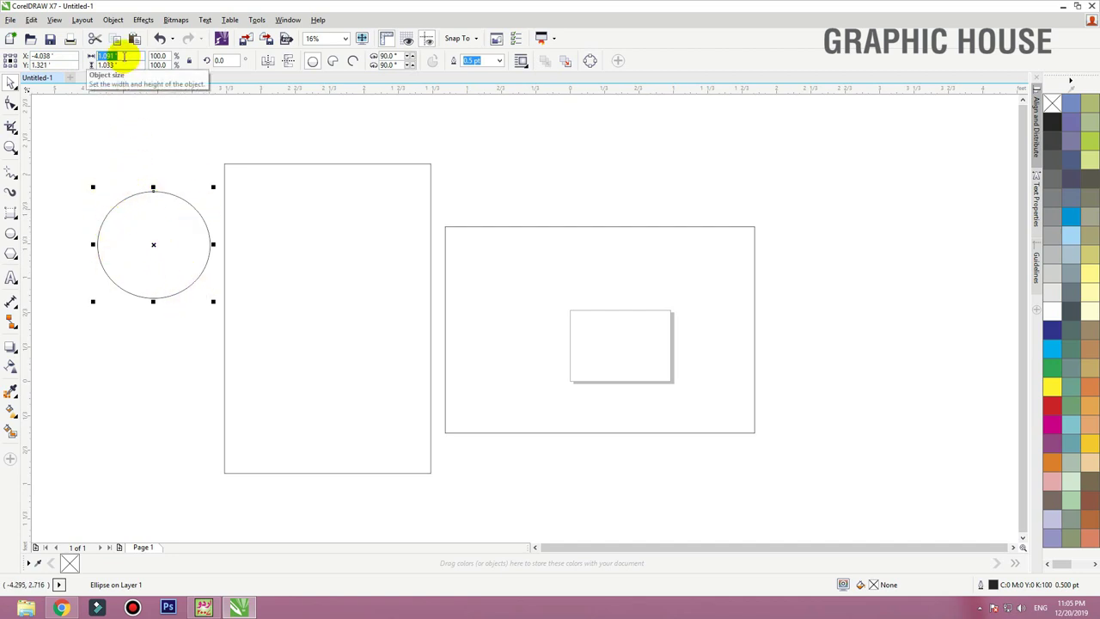
text(3)
key(Return)
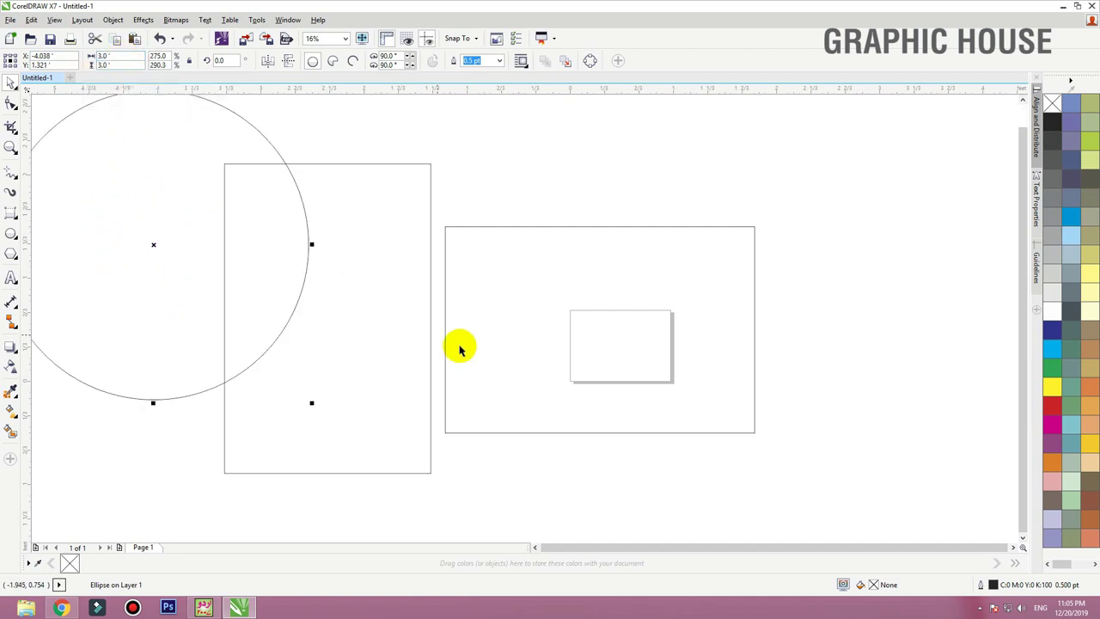
scroll(458, 349, down, 2)
drag(306, 294, 263, 318)
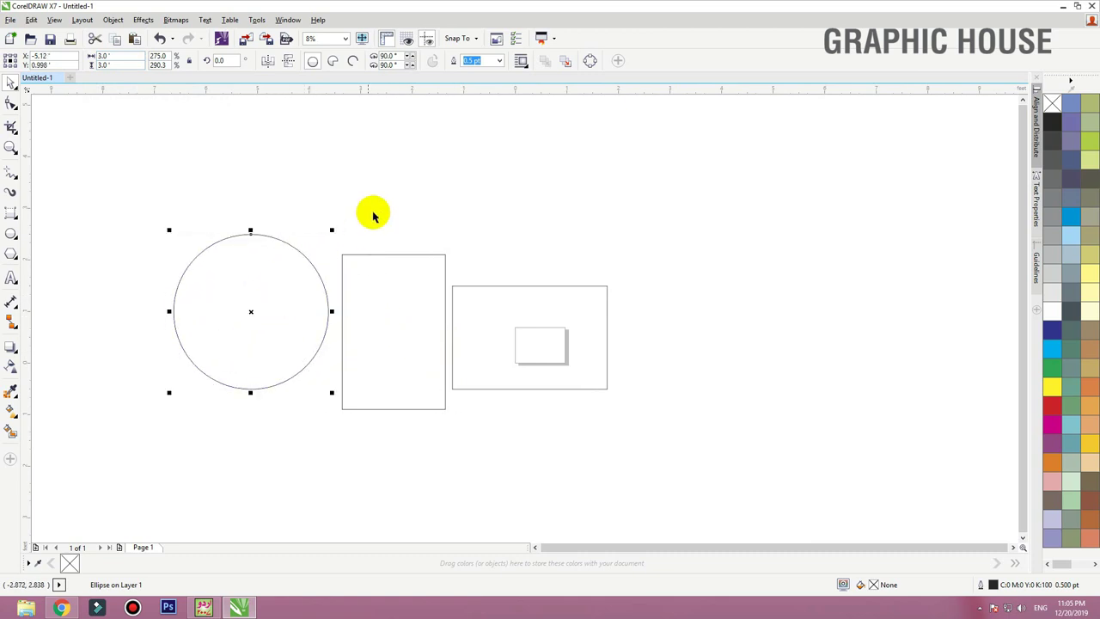
Fill the tall rectangle with blue (C100 M20 Y0 K0) and the wide rectangle with light yellow (C0 M0 Y60 K0)
scroll(370, 214, up, 2)
click(289, 185)
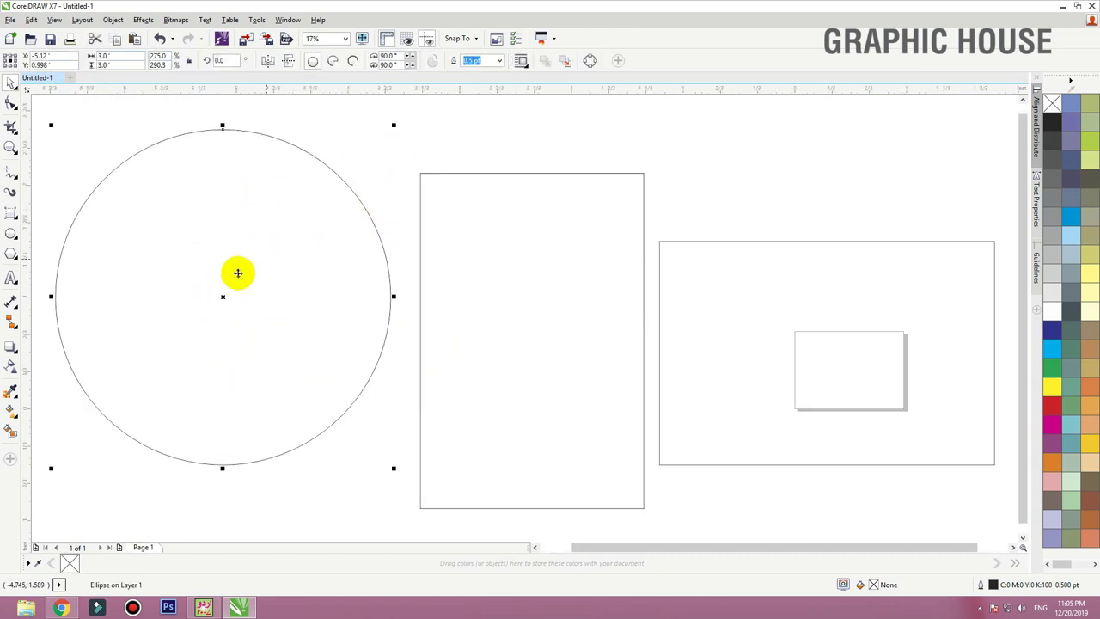
drag(245, 214, 244, 213)
click(822, 314)
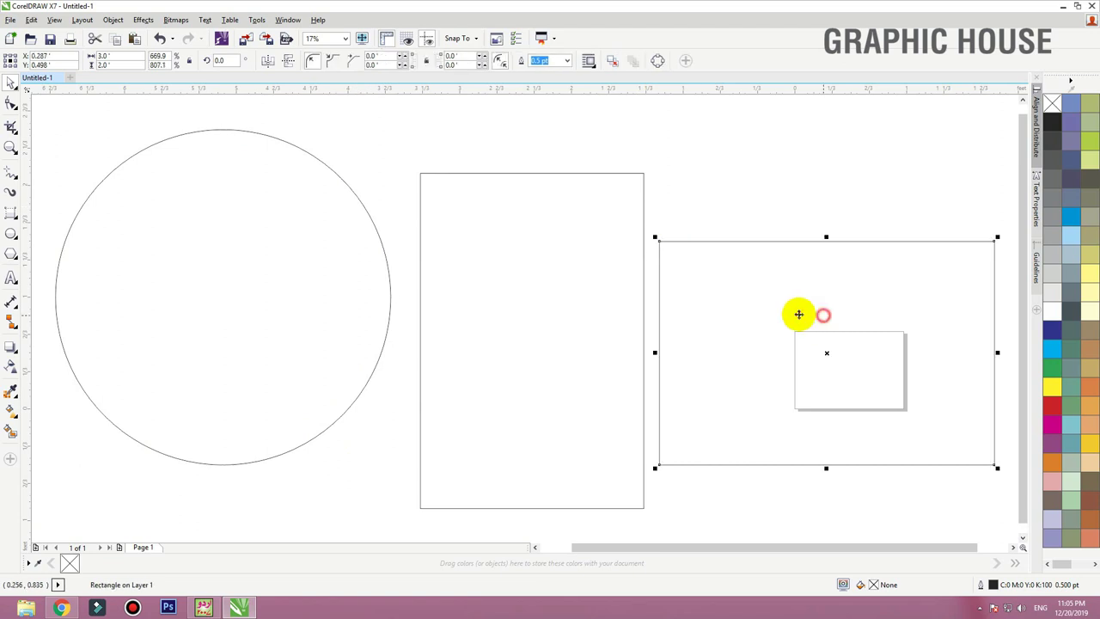
click(569, 312)
click(253, 301)
click(475, 269)
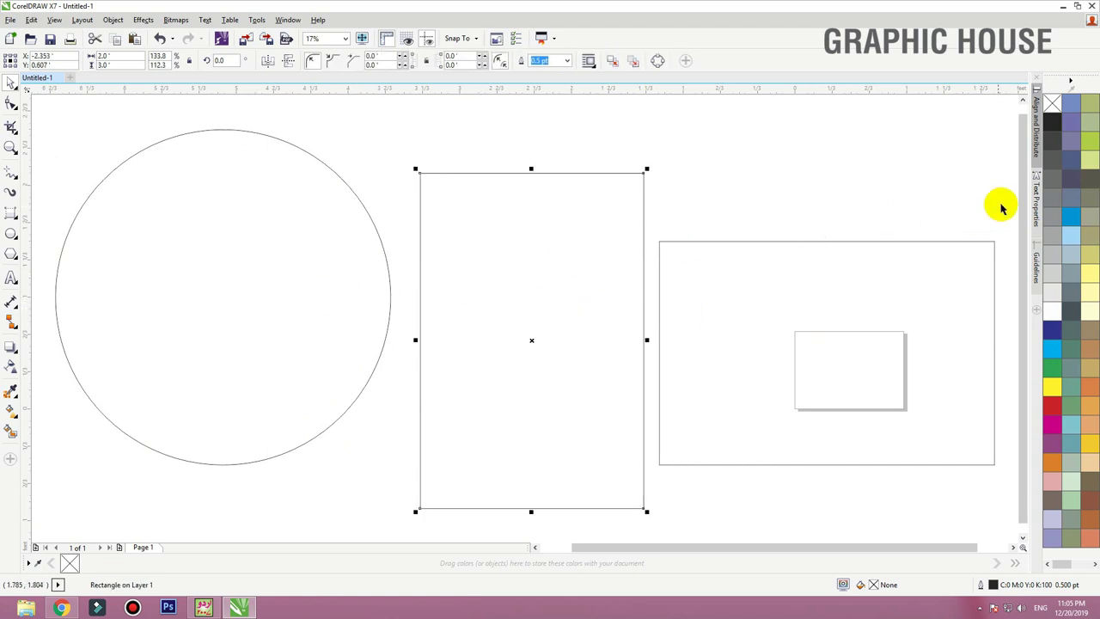
click(1070, 218)
click(562, 253)
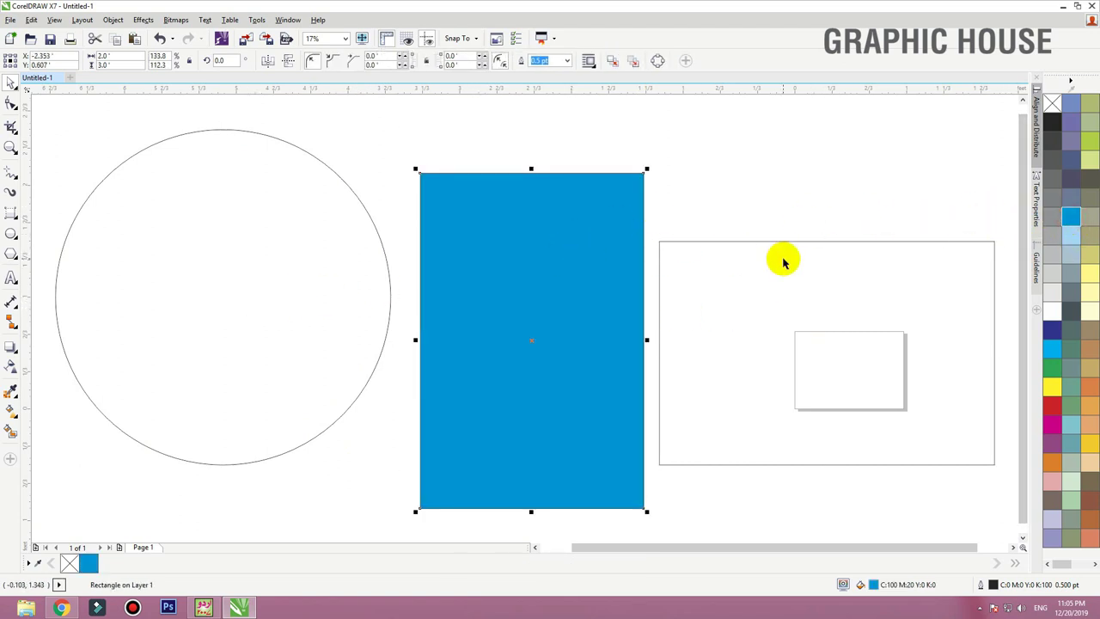
click(747, 261)
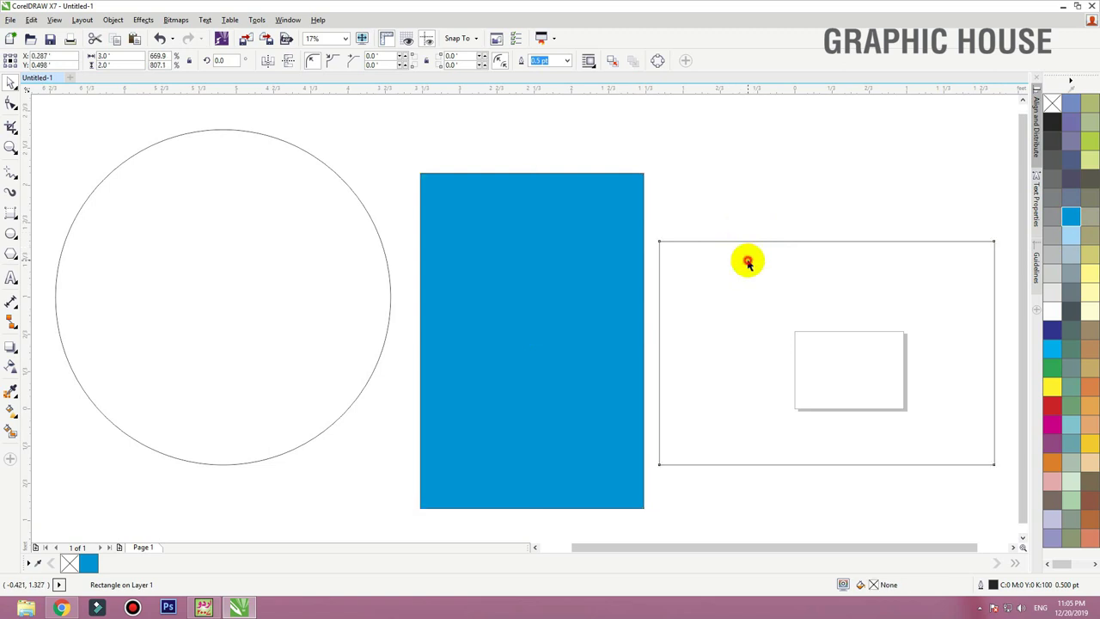
click(1089, 269)
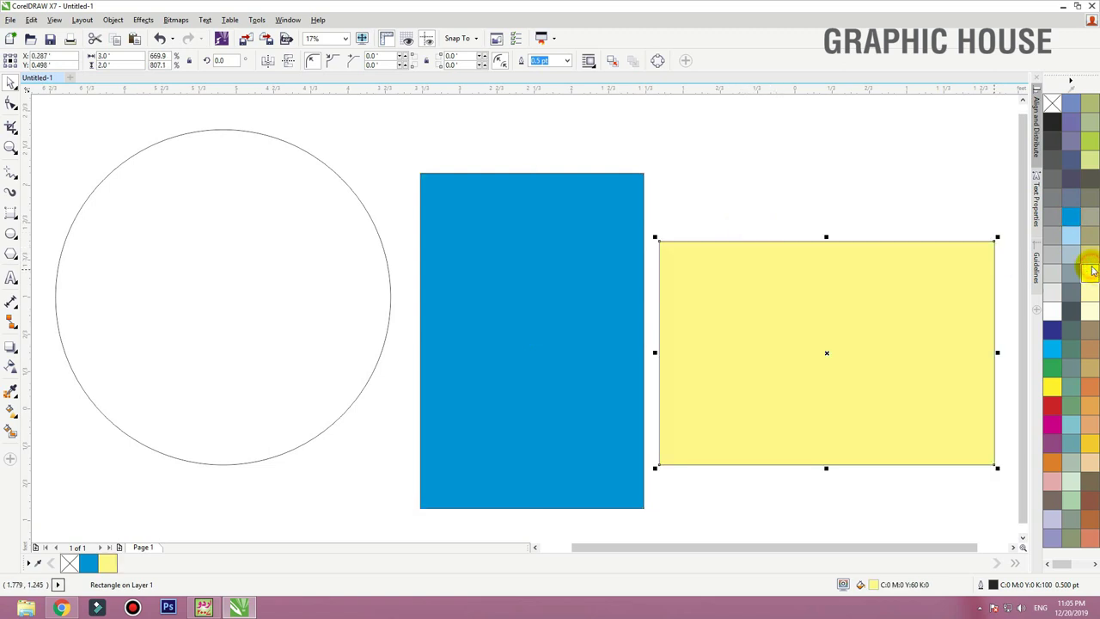
Move the circle slightly closer to the tall rectangle and fill it with lime green (C40 M0 Y100 K0)
click(296, 244)
drag(275, 250, 296, 258)
click(1089, 140)
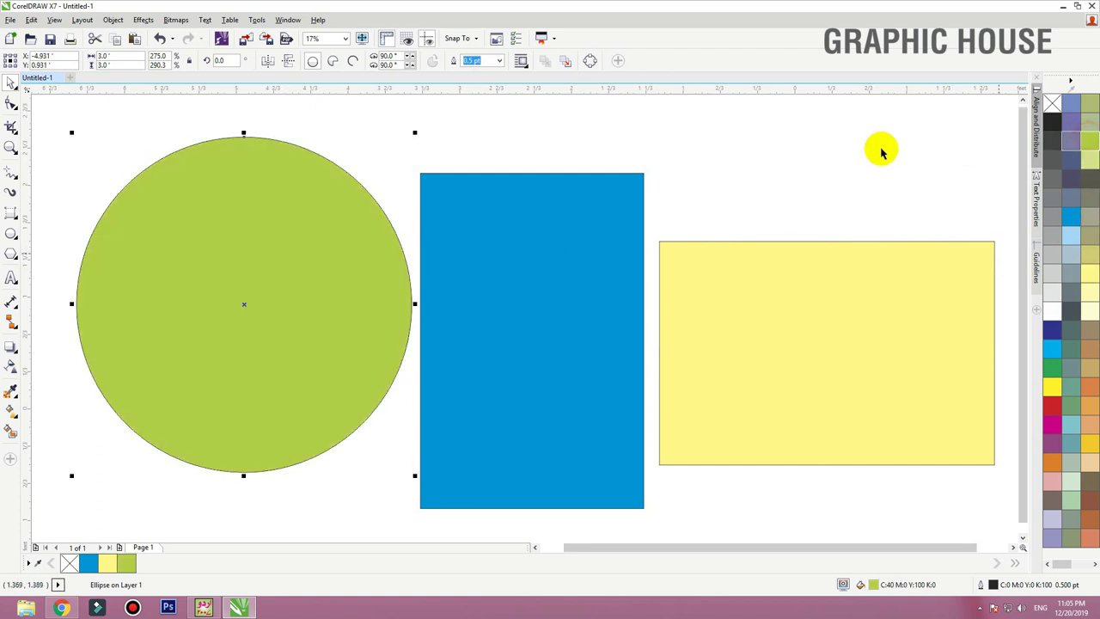
Place a copy of the green circle to its left and set the copy's height to 2 ft, keeping it 3 ft wide
scroll(673, 164, down, 3)
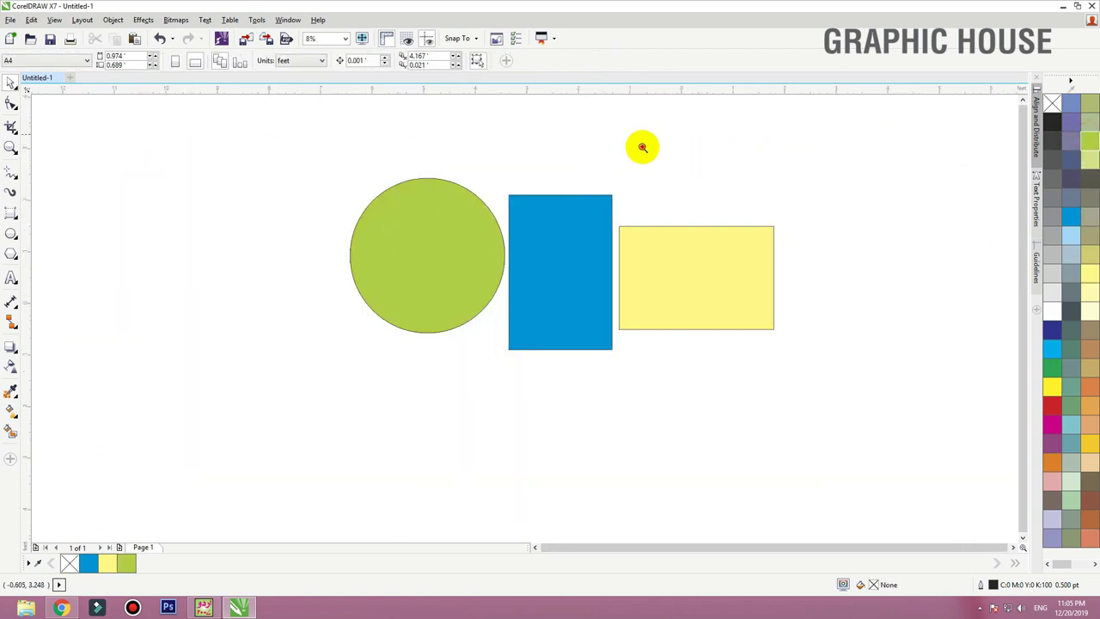
scroll(454, 312, up, 2)
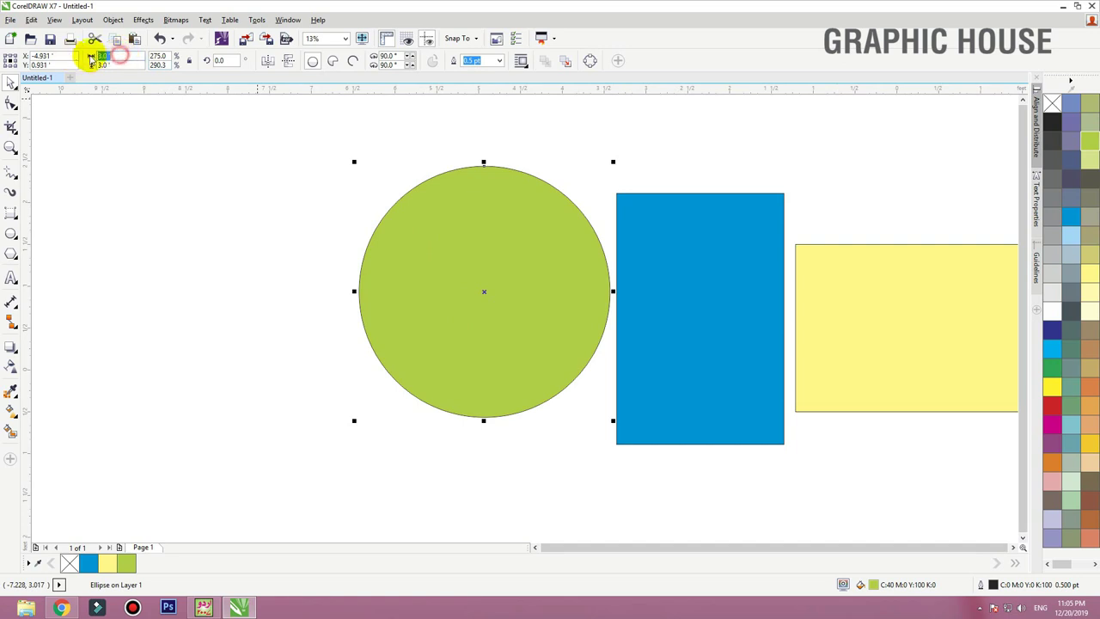
click(110, 65)
drag(484, 287, 214, 287)
click(117, 64)
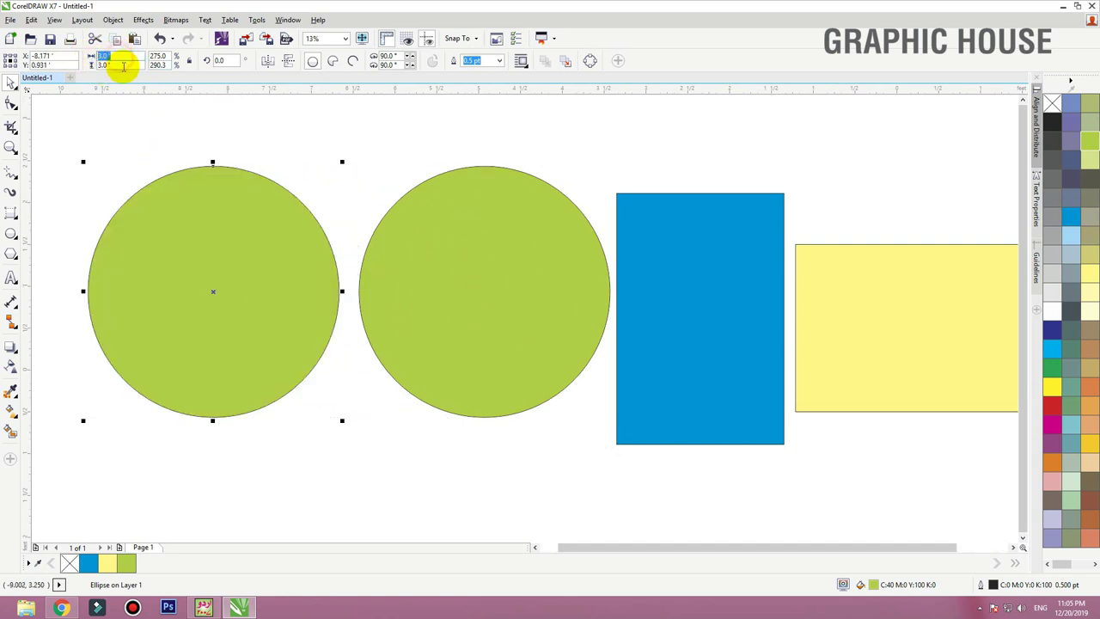
text(2)
key(Return)
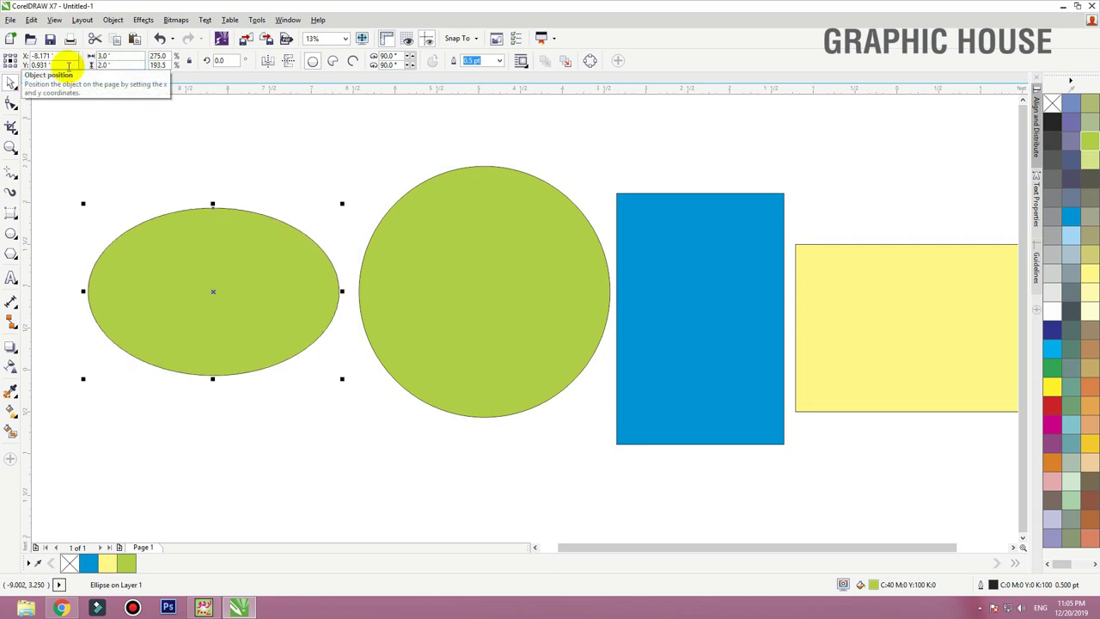
click(219, 145)
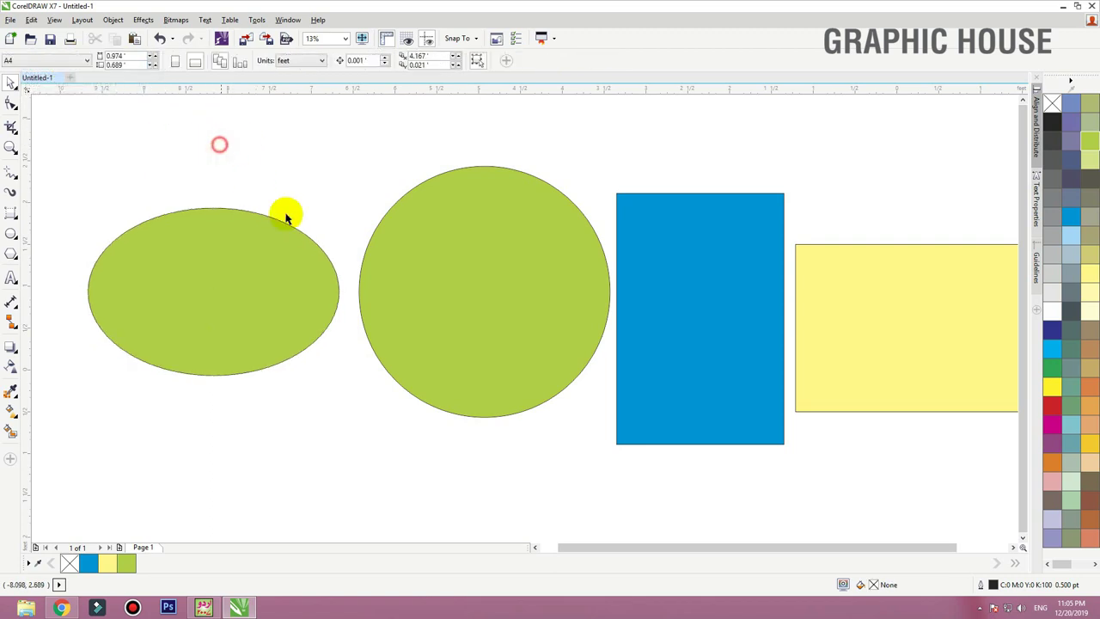
Move the green ellipse straight up about 1.2 ft to free the space below it
scroll(487, 329, down, 2)
key(z)
drag(630, 249, 154, 507)
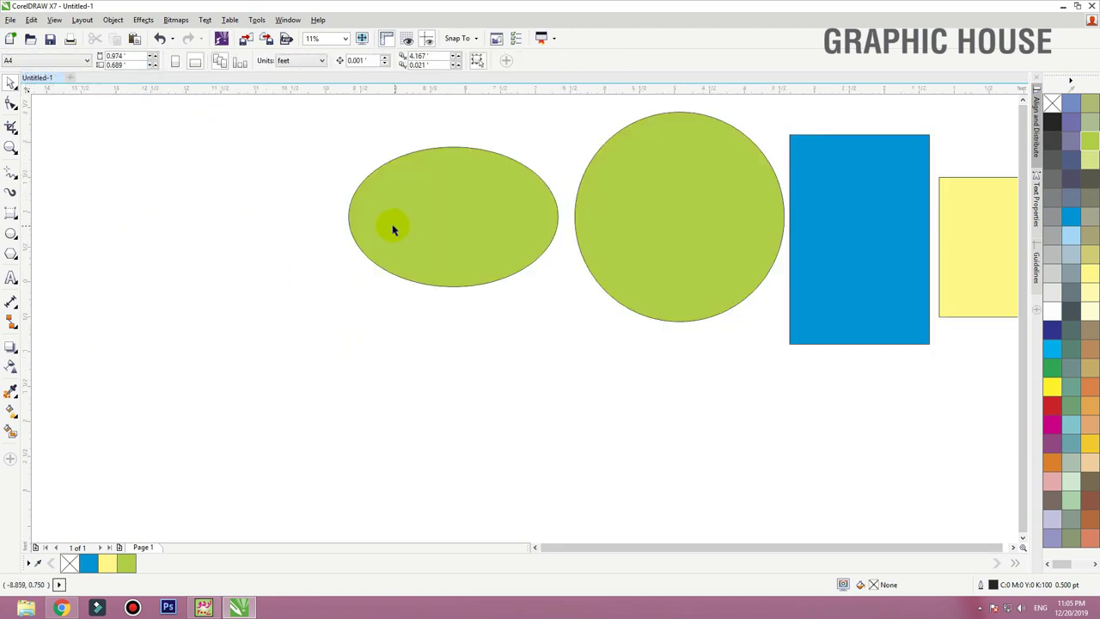
key(space)
drag(409, 254, 449, 133)
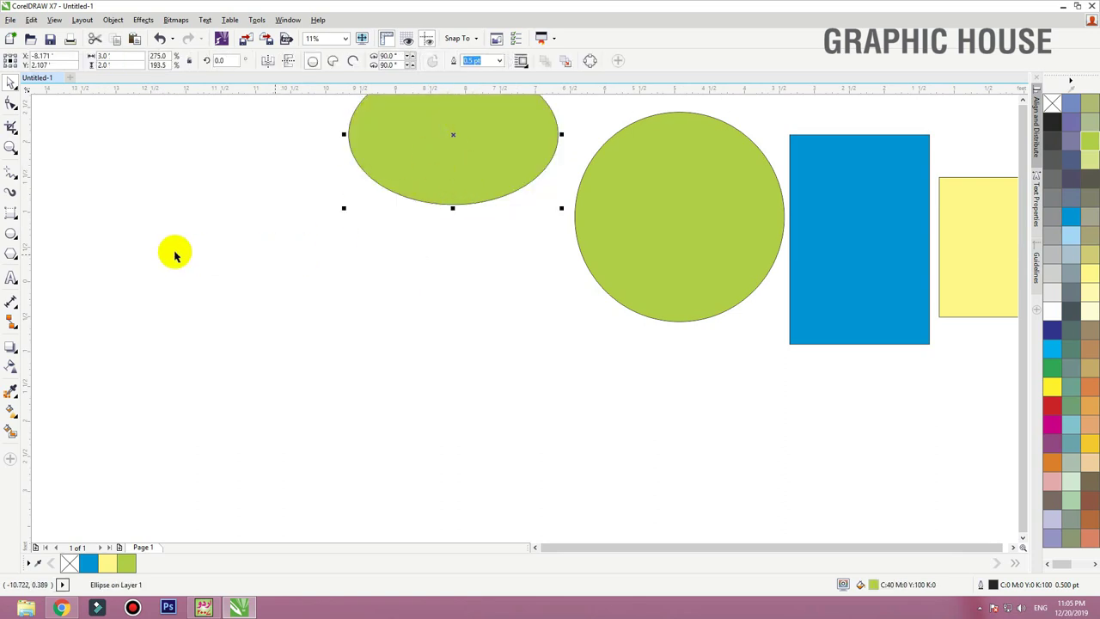
Draw a polygon about 3.29 ft wide and 3.13 ft high below the ellipse and set its number of sides to 8
click(19, 262)
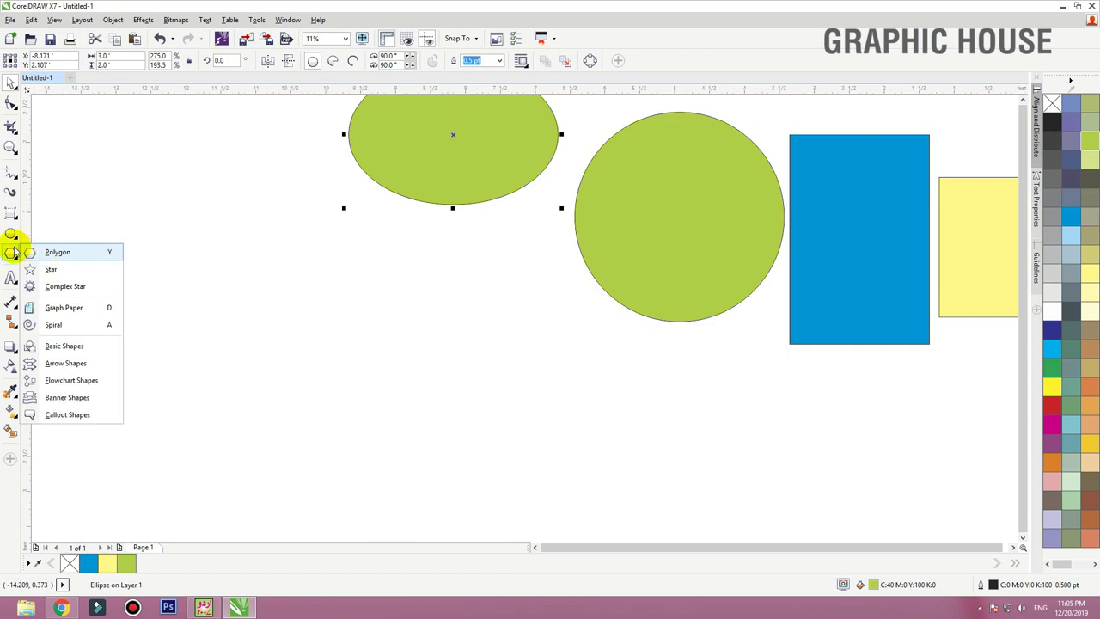
click(59, 252)
drag(231, 222, 472, 464)
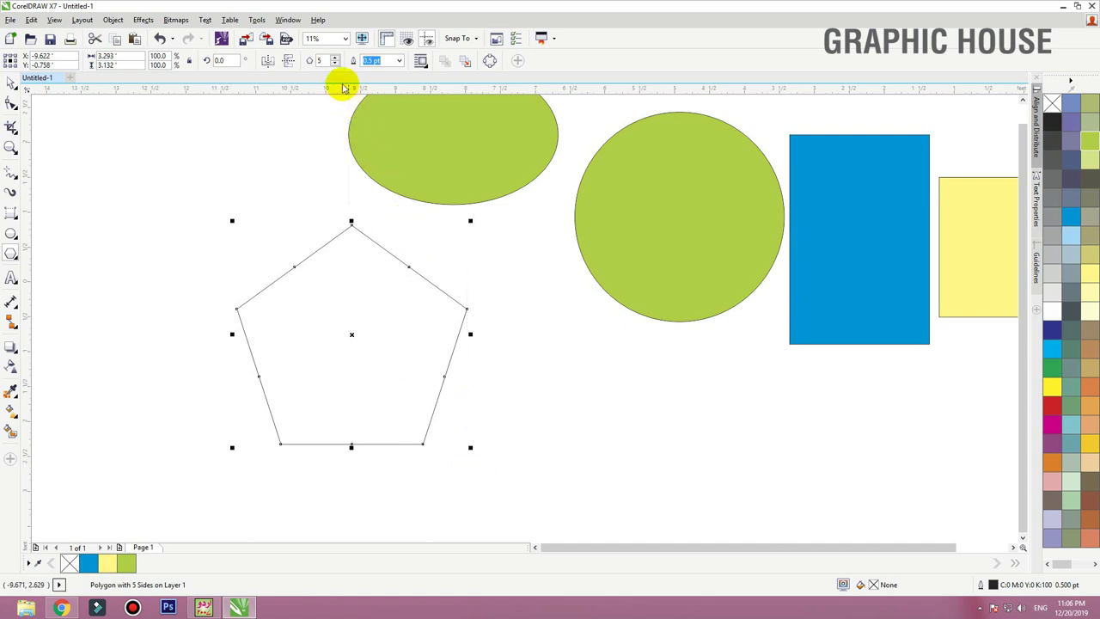
click(334, 57)
click(334, 58)
click(334, 58)
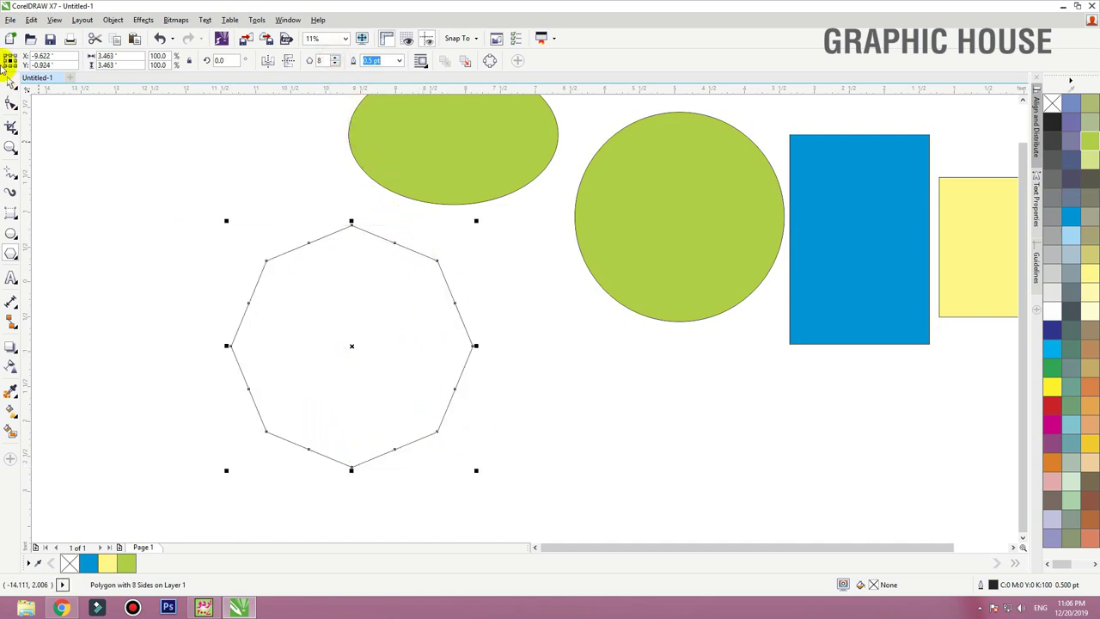
Reshape the octagon into an eight-pointed star by pulling its upper-left corner node inward with the Shape tool
click(16, 111)
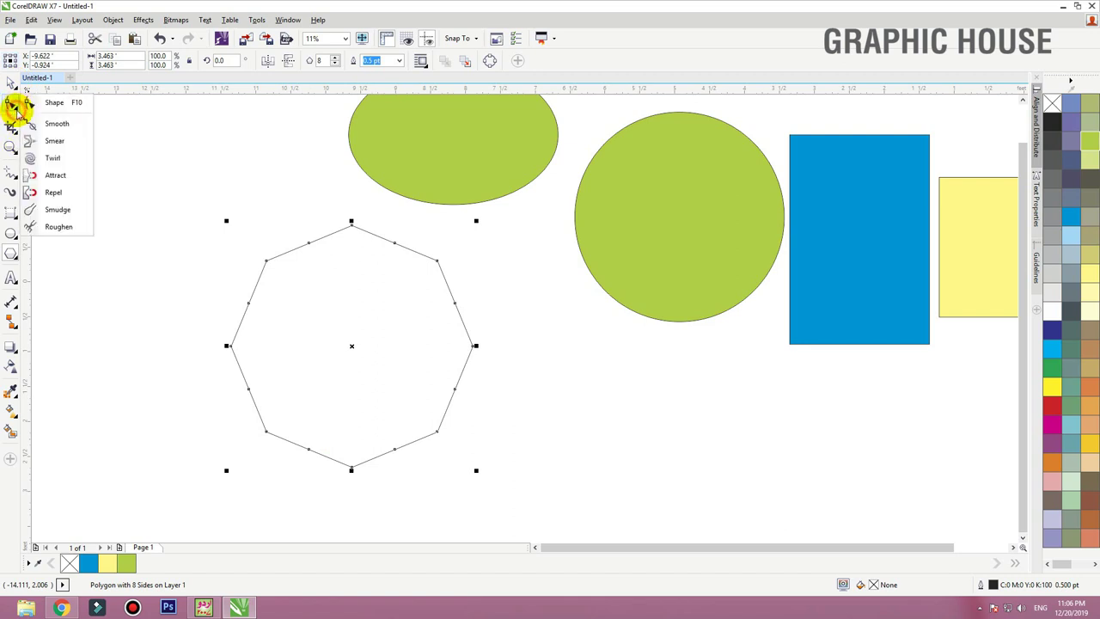
click(43, 110)
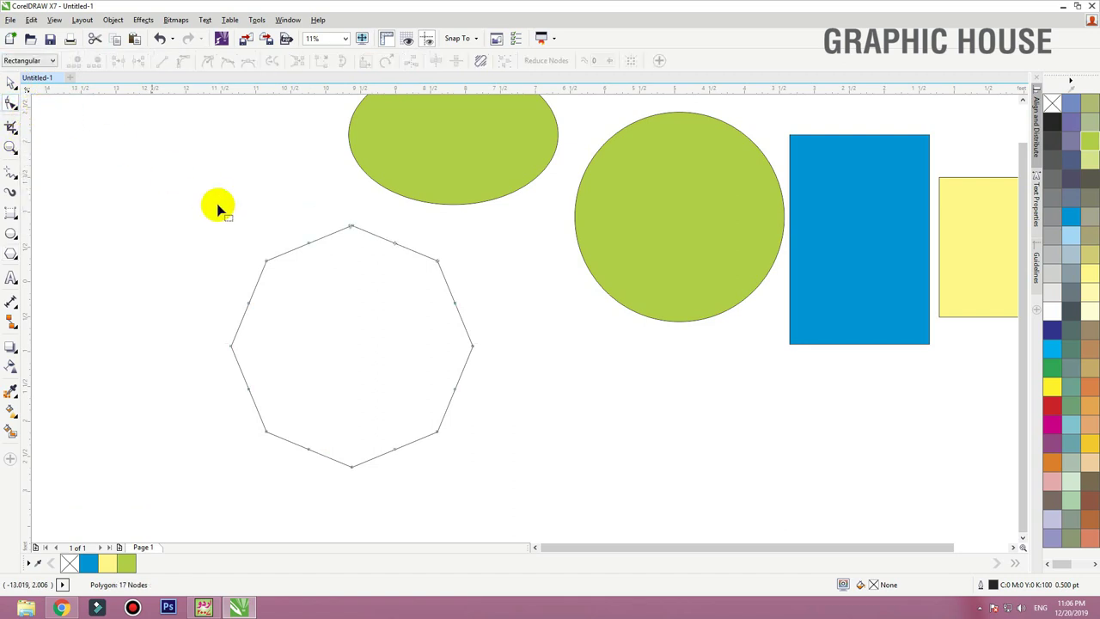
drag(266, 265, 290, 285)
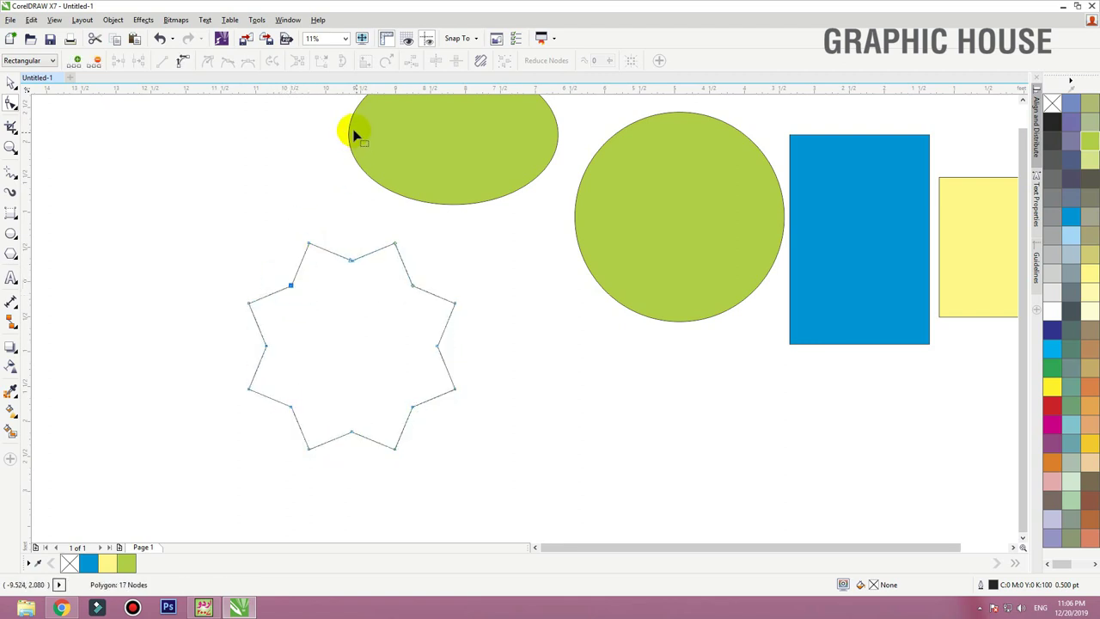
Set the star-shaped polygon's number of sides to 9 and move it about 0.8 ft to the right
key(space)
click(336, 57)
click(336, 57)
click(335, 56)
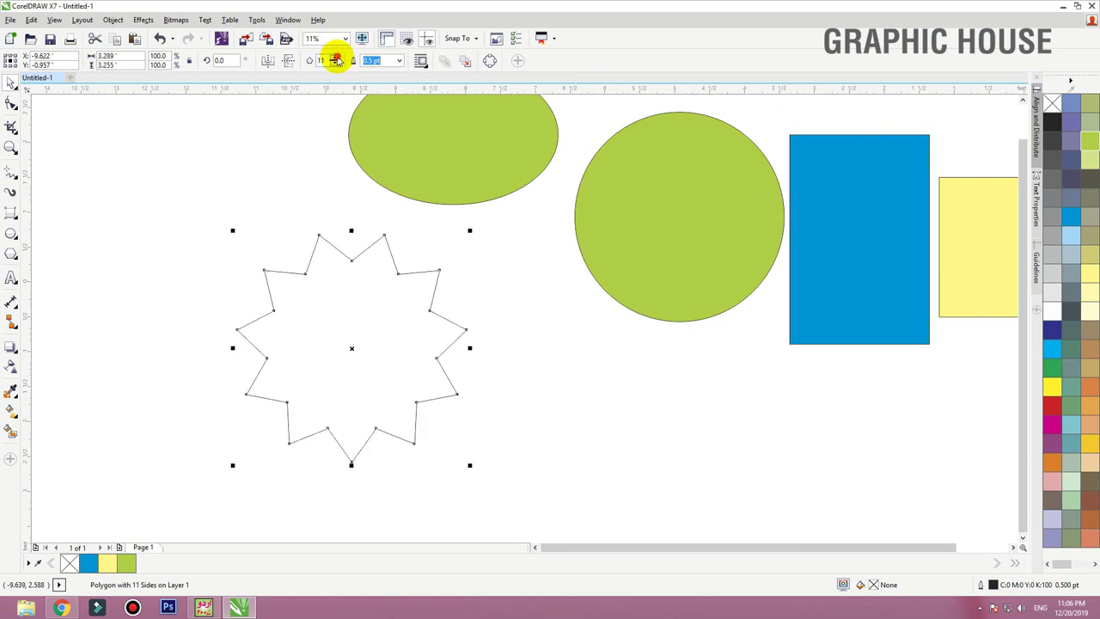
click(336, 57)
click(336, 56)
click(336, 66)
click(336, 67)
click(336, 66)
click(336, 66)
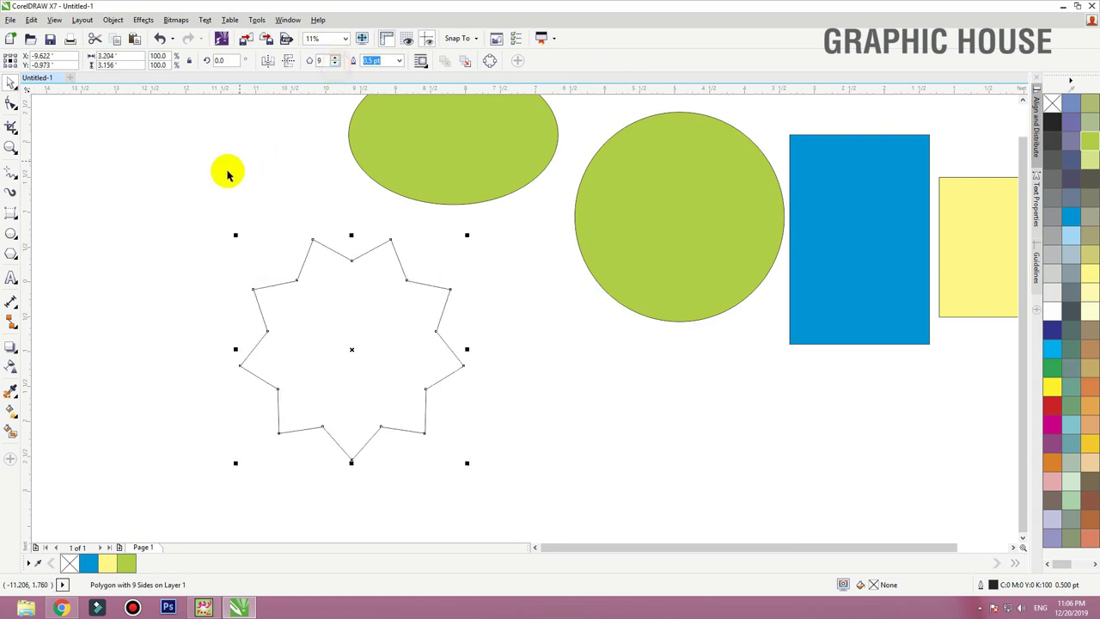
drag(351, 336, 389, 337)
Draw a five-pointed star about 2.37 ft wide and 2.26 ft high to the upper left of the nine-sided polygon
click(14, 256)
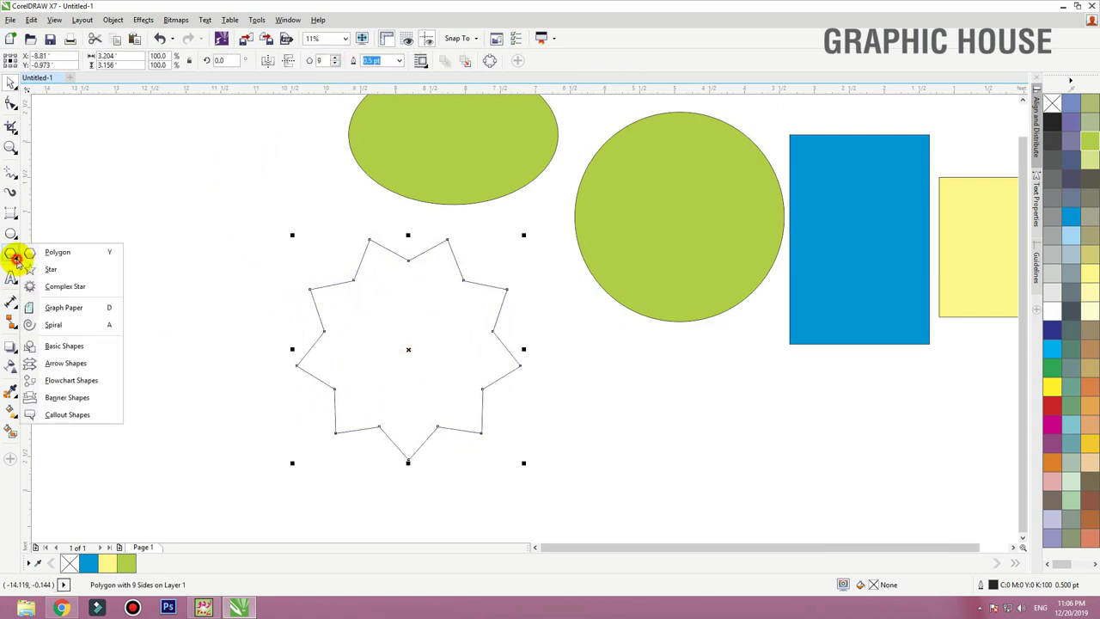
click(29, 268)
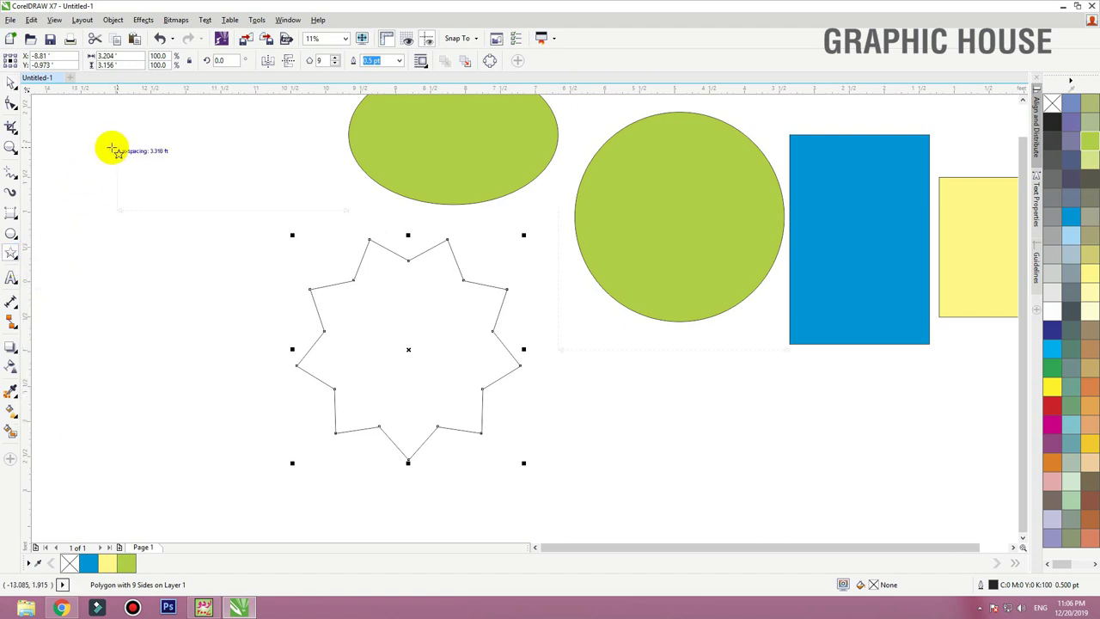
drag(113, 147, 236, 318)
key(space)
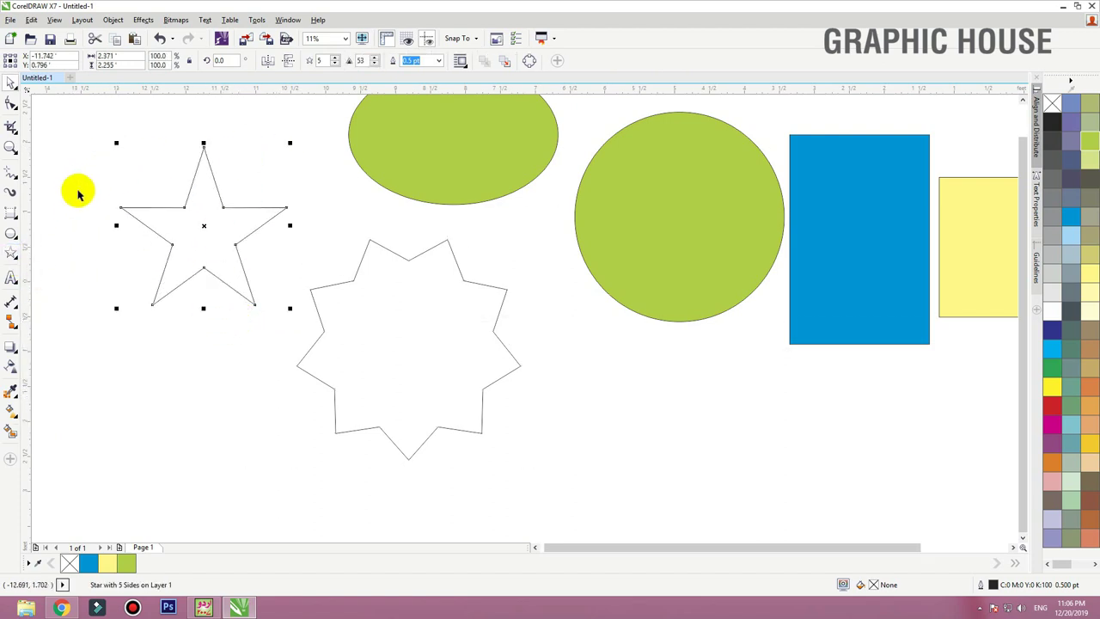
Draw a nine-point complex star about 2.80 ft wide and 2.76 ft high below the five-pointed star
click(16, 257)
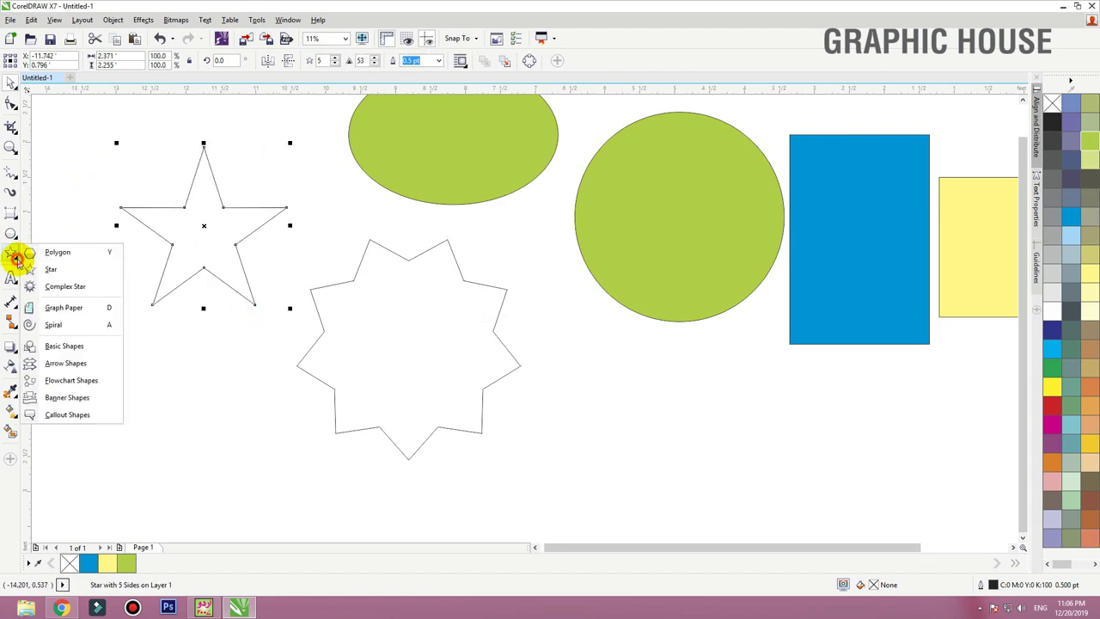
click(78, 289)
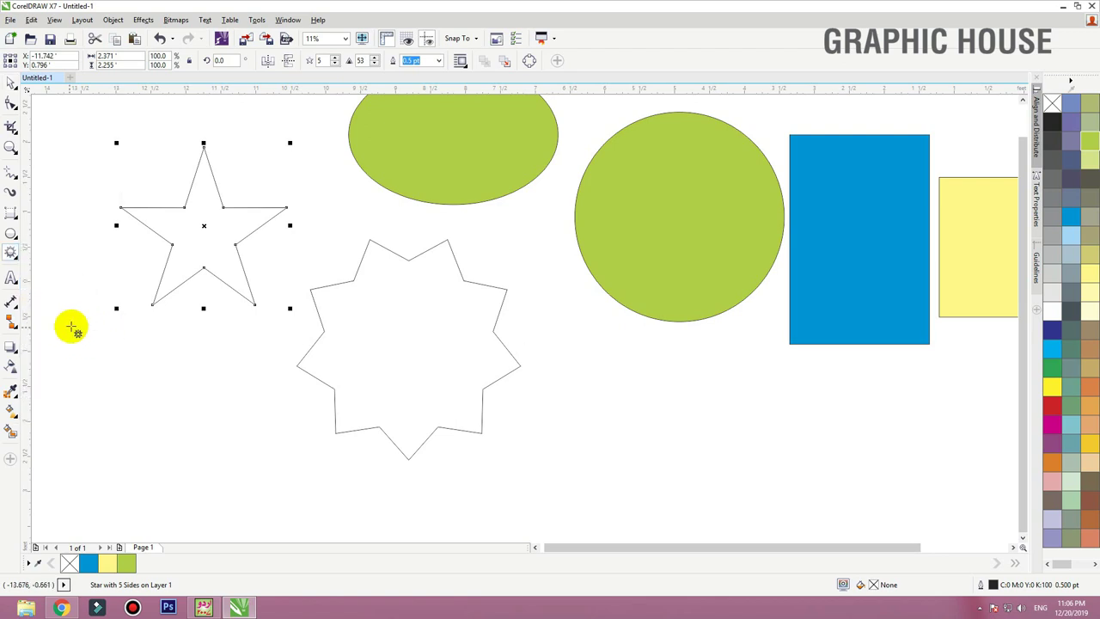
drag(69, 324, 268, 520)
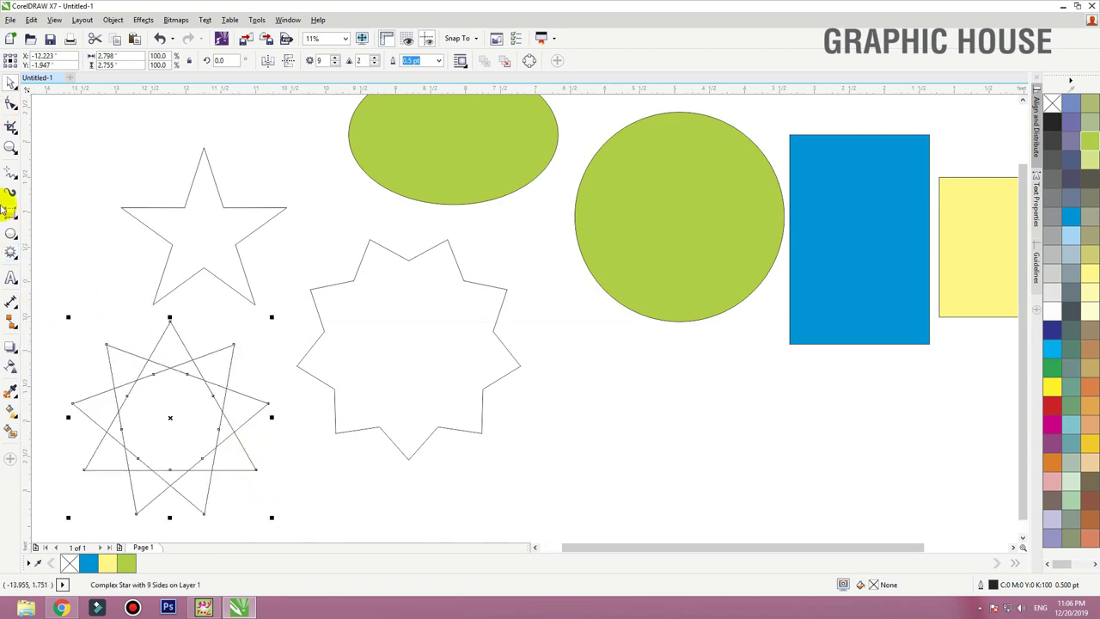
Draw three graph-paper grids left of the stars, with 4 by 3, 9 by 3 and 5 by 2 cells (columns by rows)
scroll(320, 391, down, 4)
drag(392, 321, 176, 440)
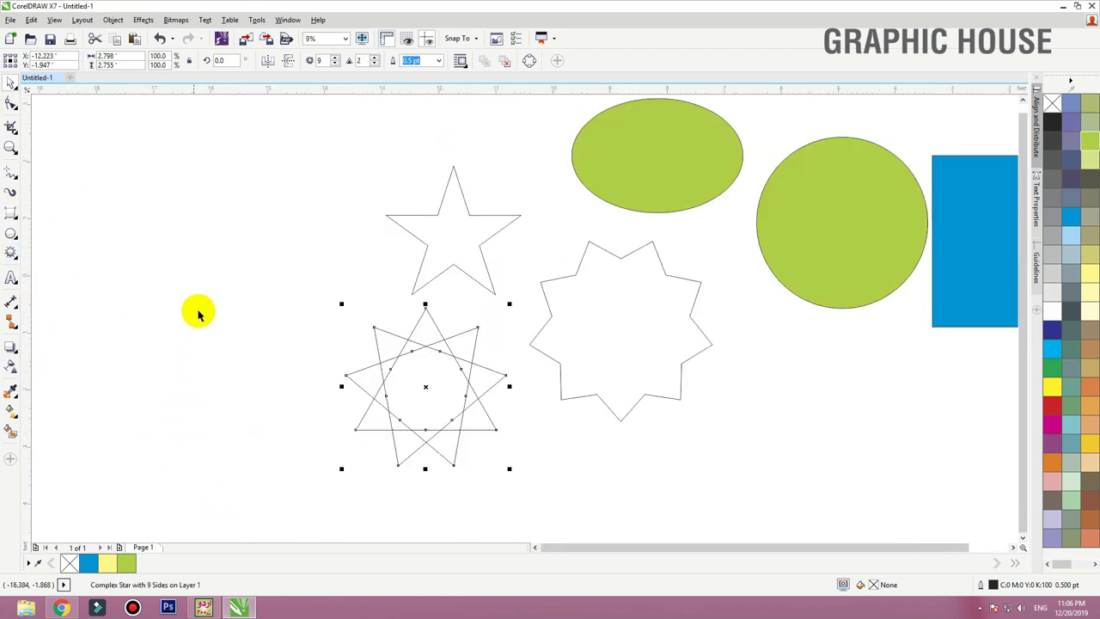
click(15, 261)
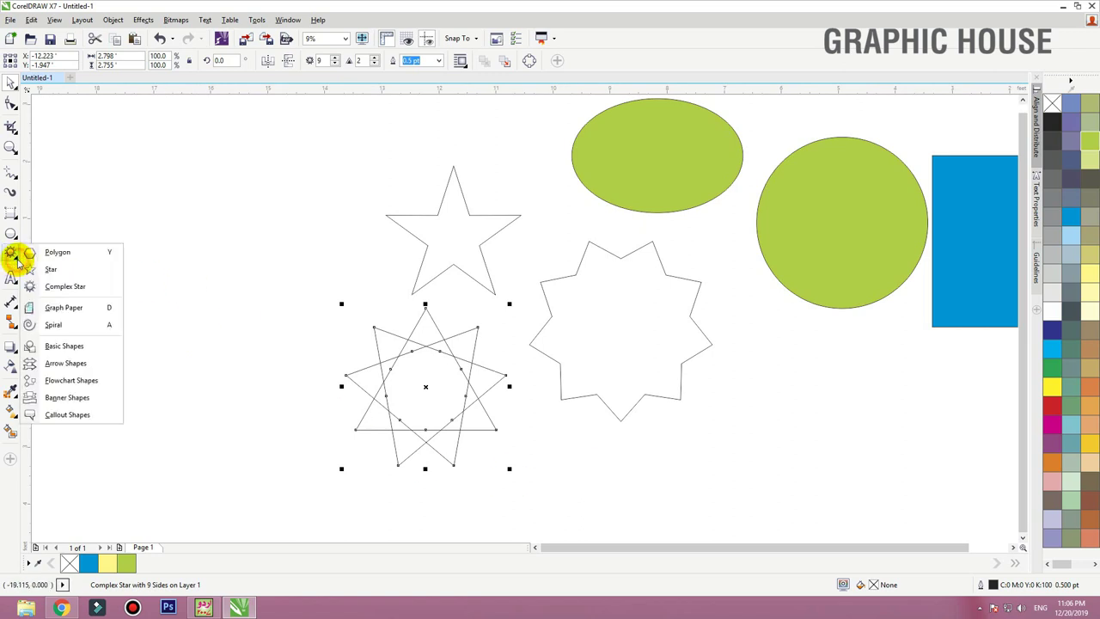
click(76, 311)
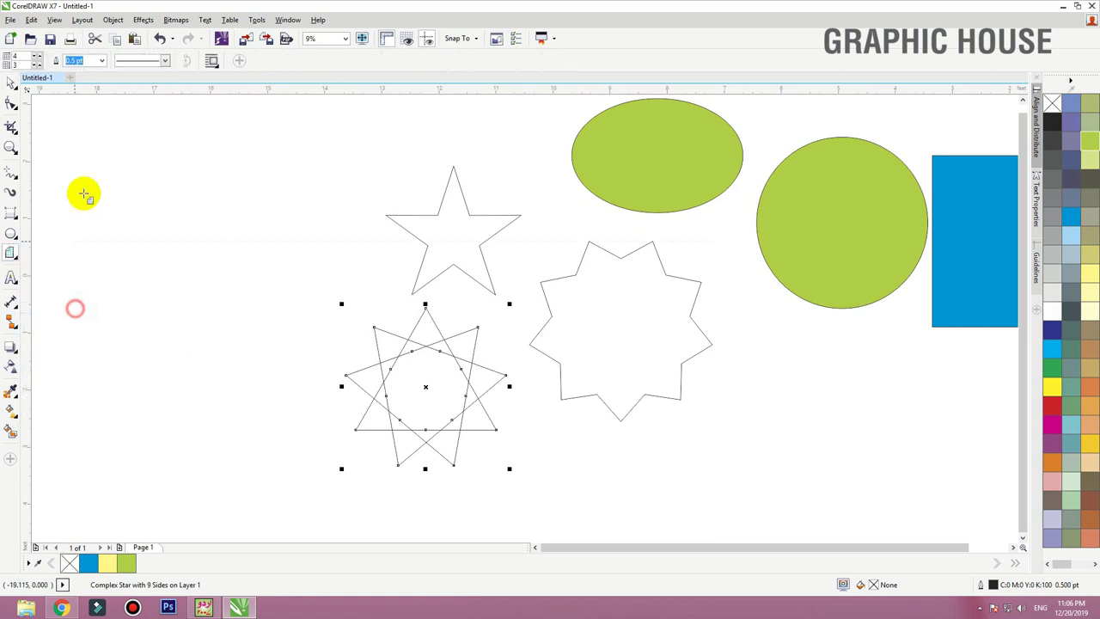
drag(84, 189, 272, 390)
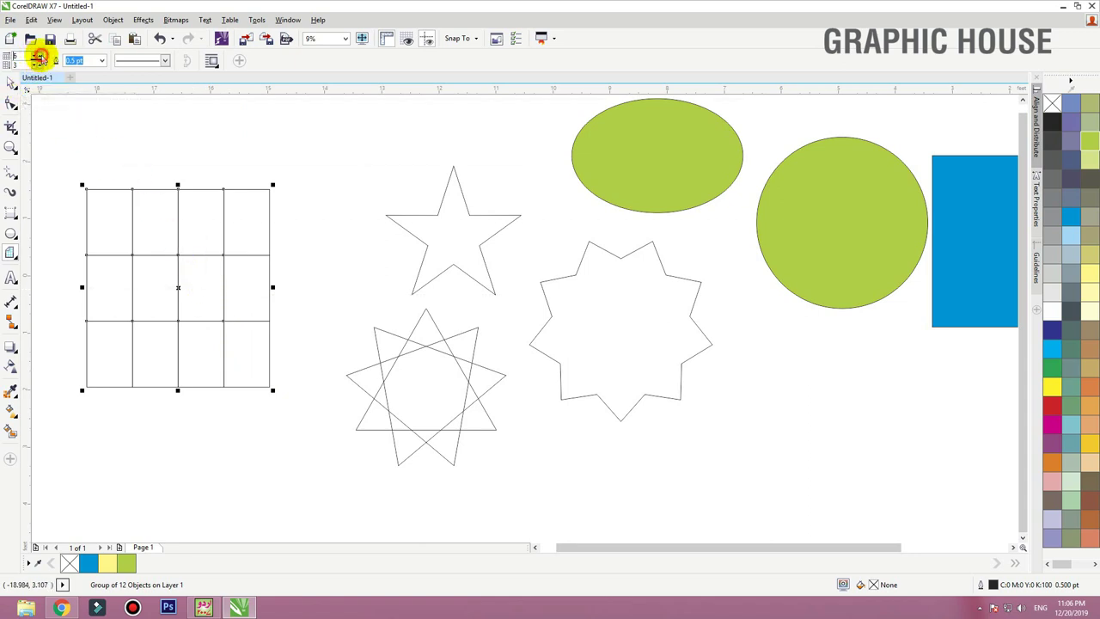
drag(284, 162, 381, 276)
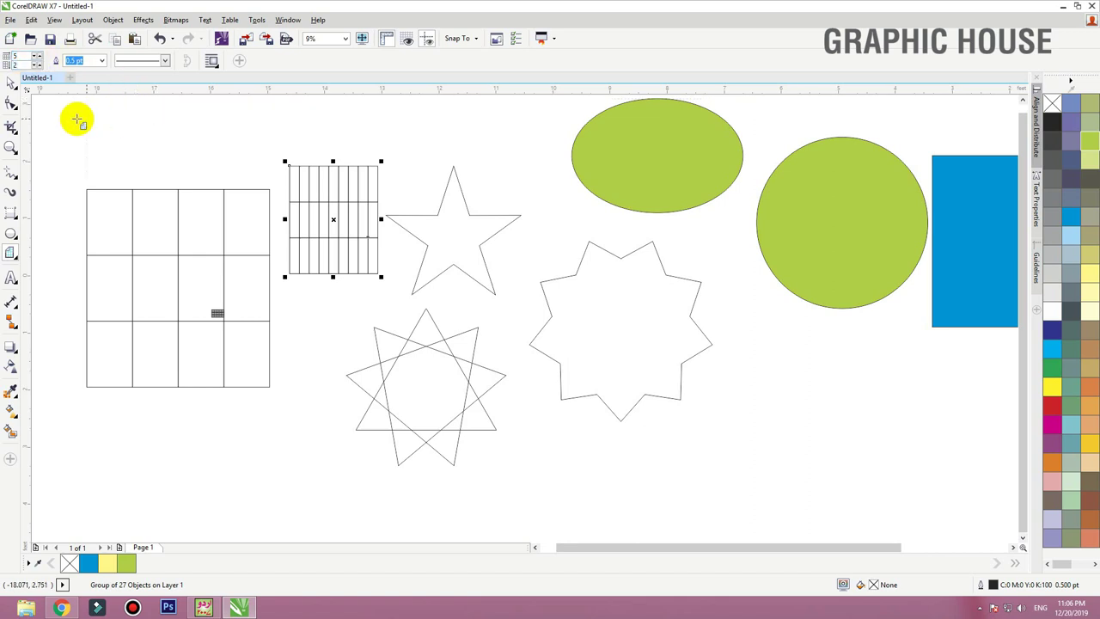
drag(76, 115, 256, 186)
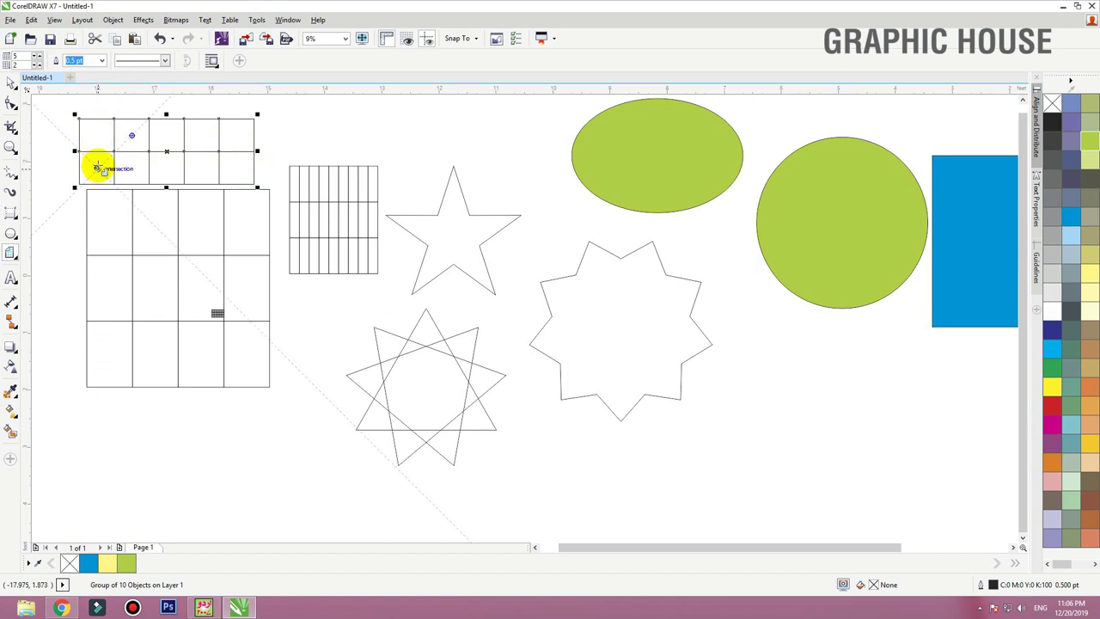
Delete all the graph-paper grids left of the stars
click(10, 82)
drag(55, 102, 413, 435)
key(Delete)
Draw a symmetrical spiral with 4 revolutions, about 4.43 ft wide and high, left of the stars
click(16, 255)
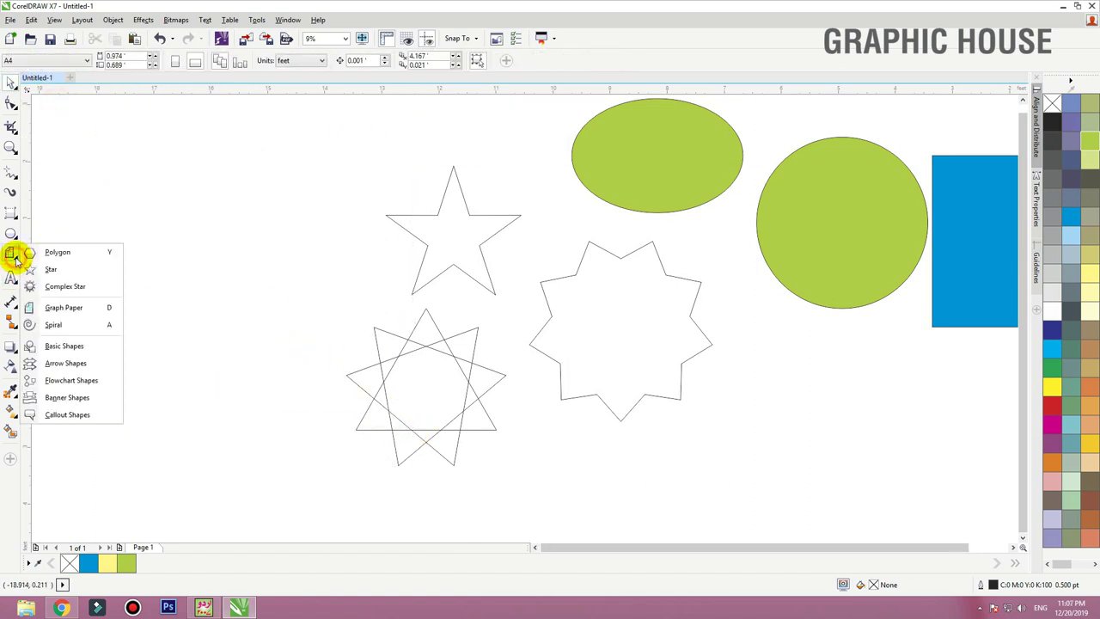
click(57, 321)
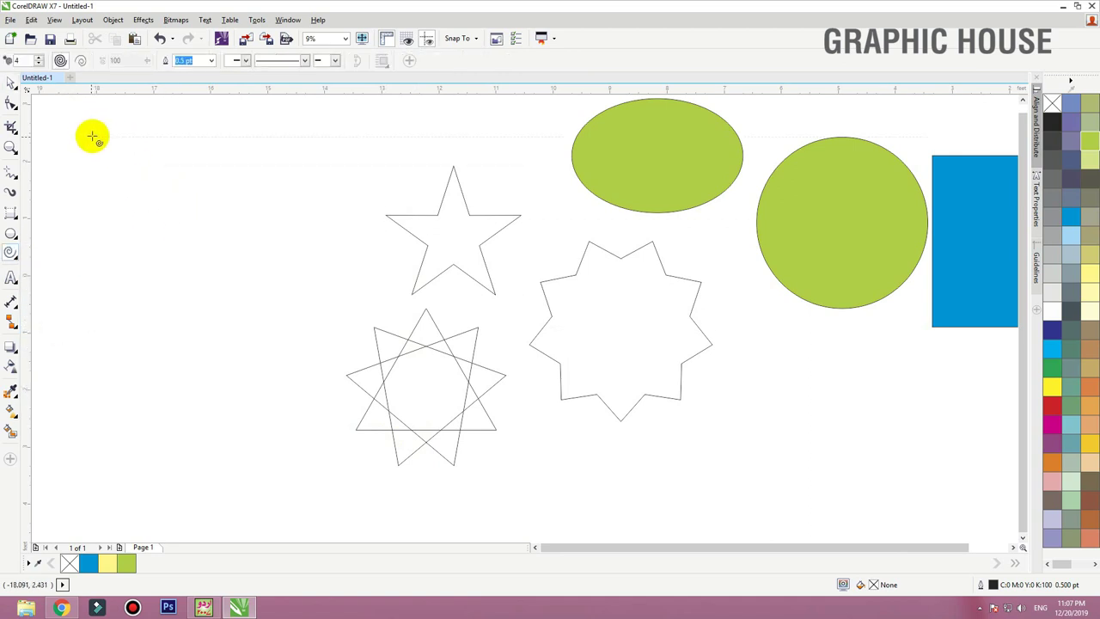
drag(92, 135, 341, 352)
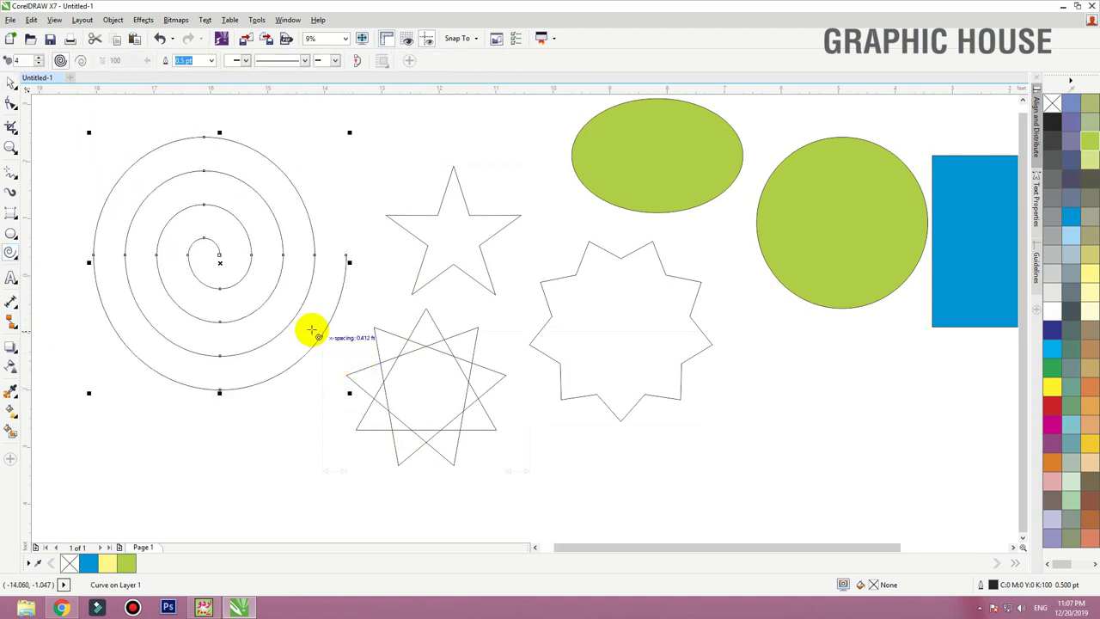
Color the spiral's outline red (C:0 M:100 Y:100 K:0)
key(space)
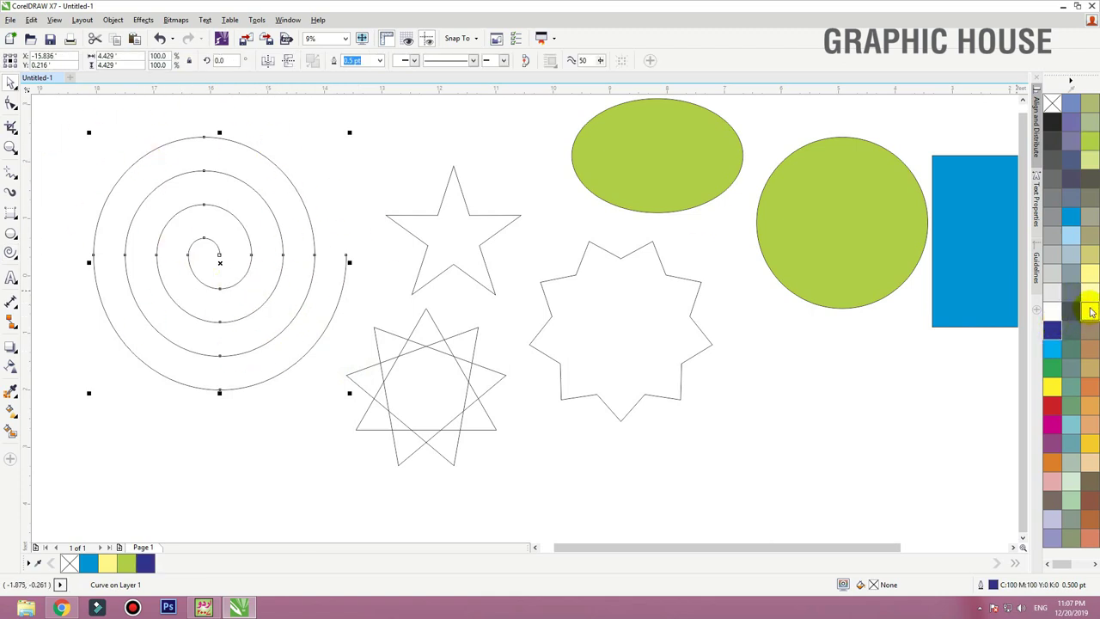
right_click(1090, 292)
right_click(1093, 225)
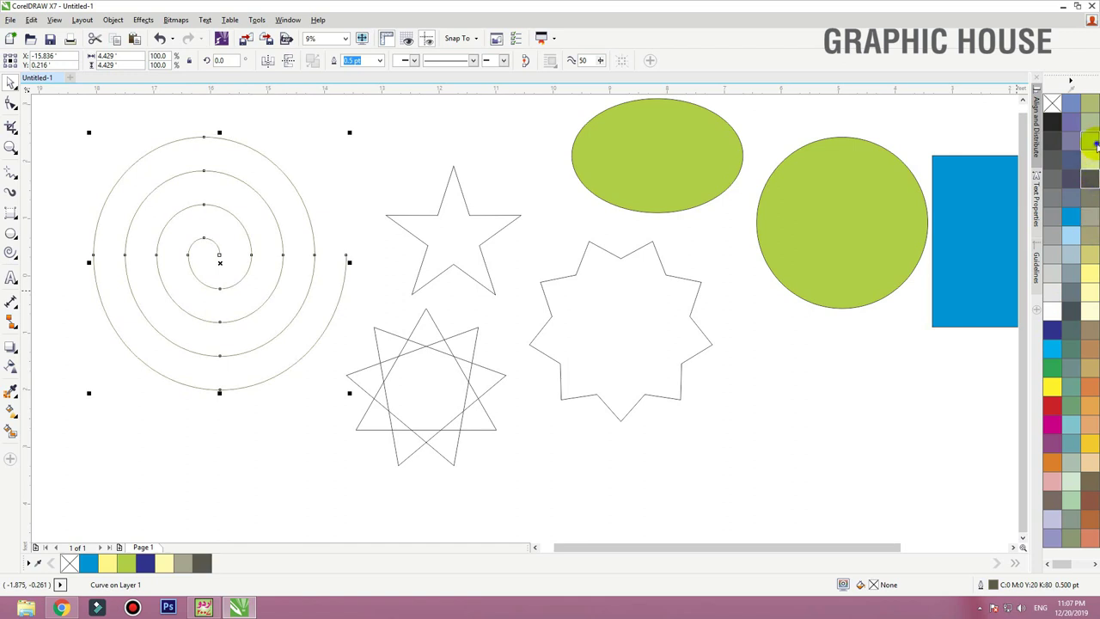
right_click(1050, 409)
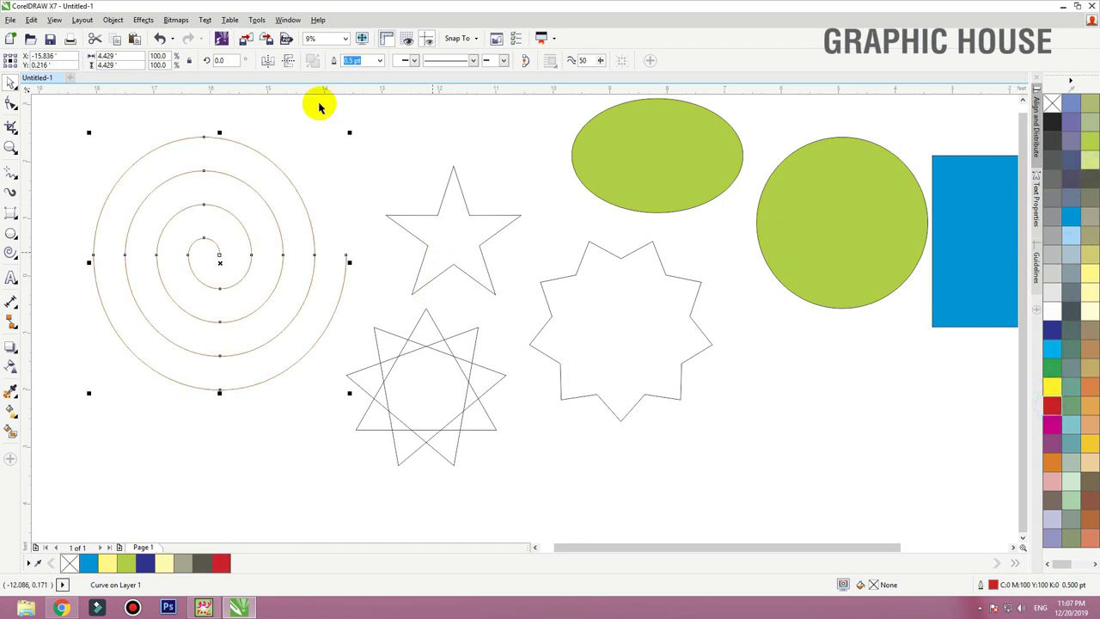
Draw a basic-shape parallelogram about 2.06 ft wide and high, overlapping the lower edge of the spiral
click(15, 261)
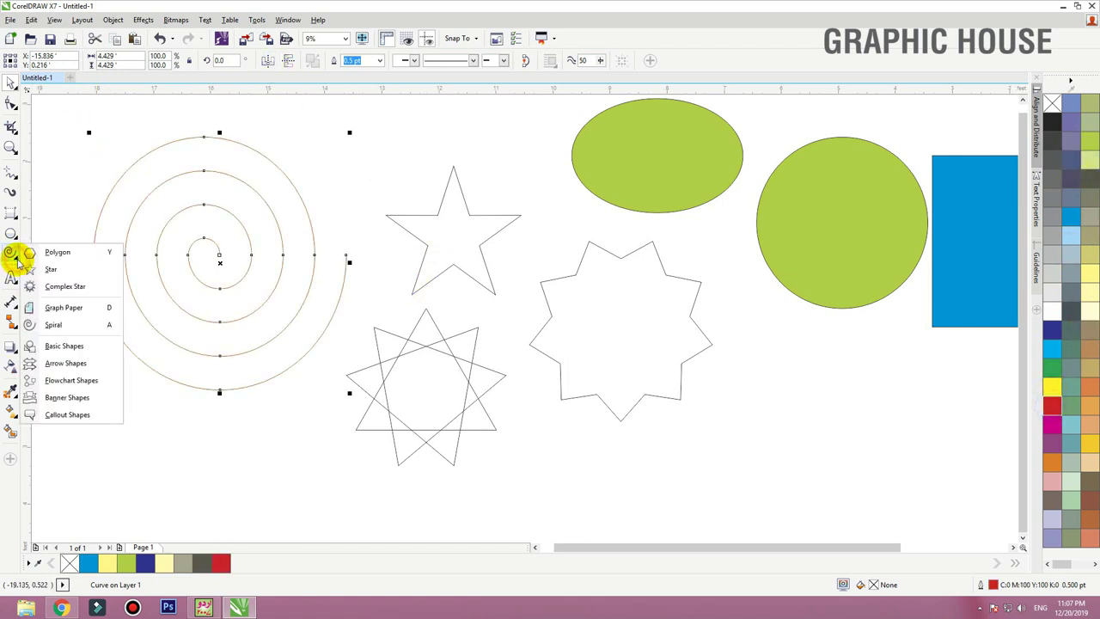
click(54, 348)
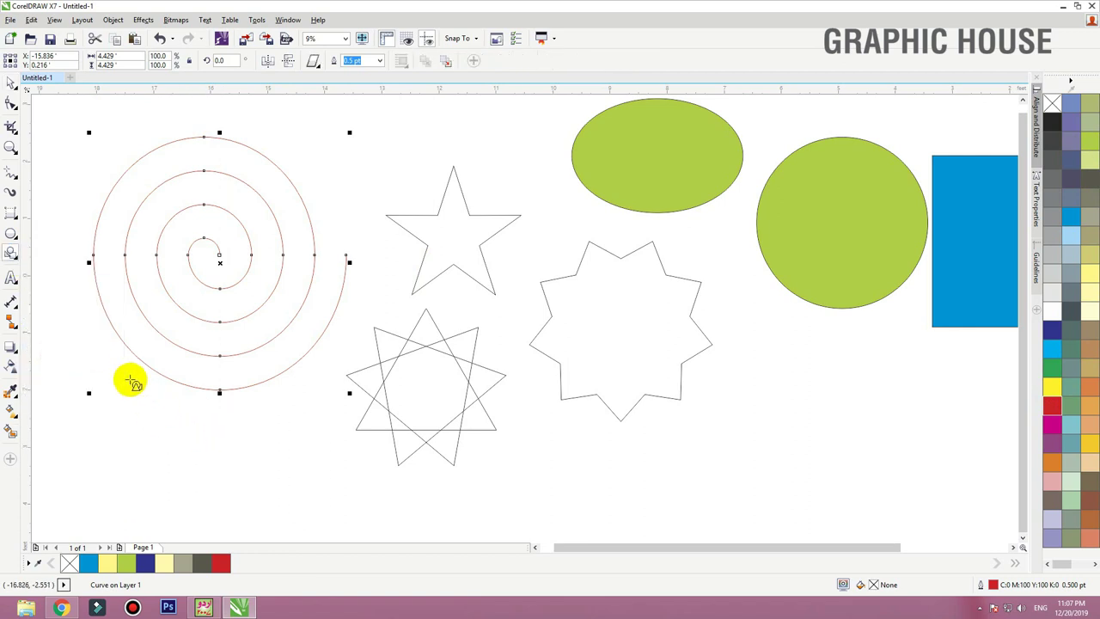
drag(104, 361, 229, 486)
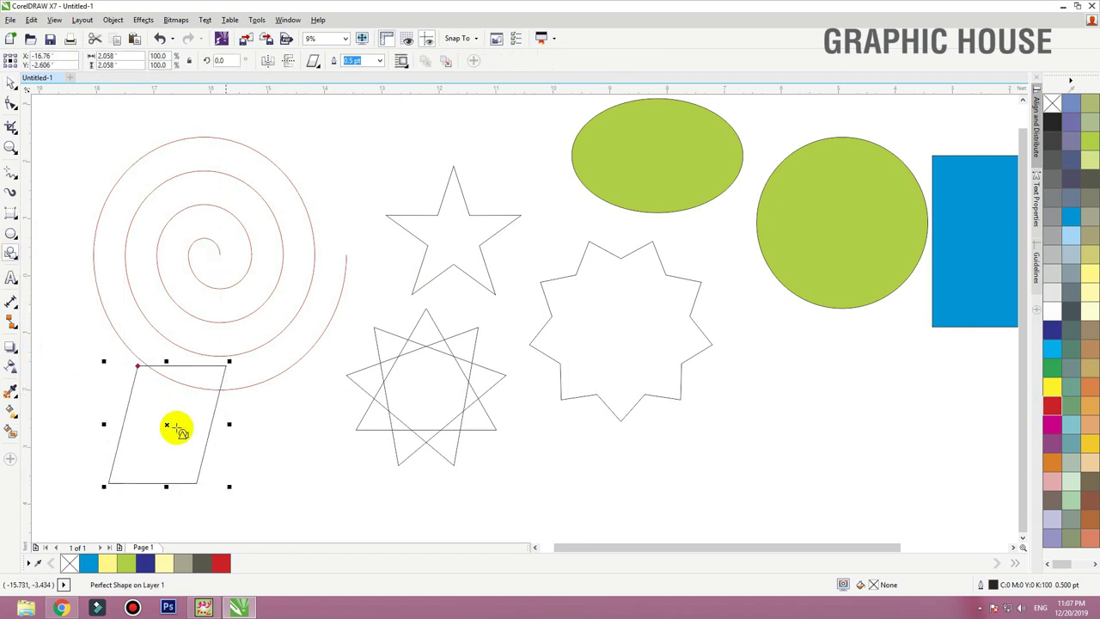
Draw a smiley face about 1.34 ft across beside the spiral's upper right and a notched-corner plaque about 1.14 by 1.04 ft above the star
click(315, 60)
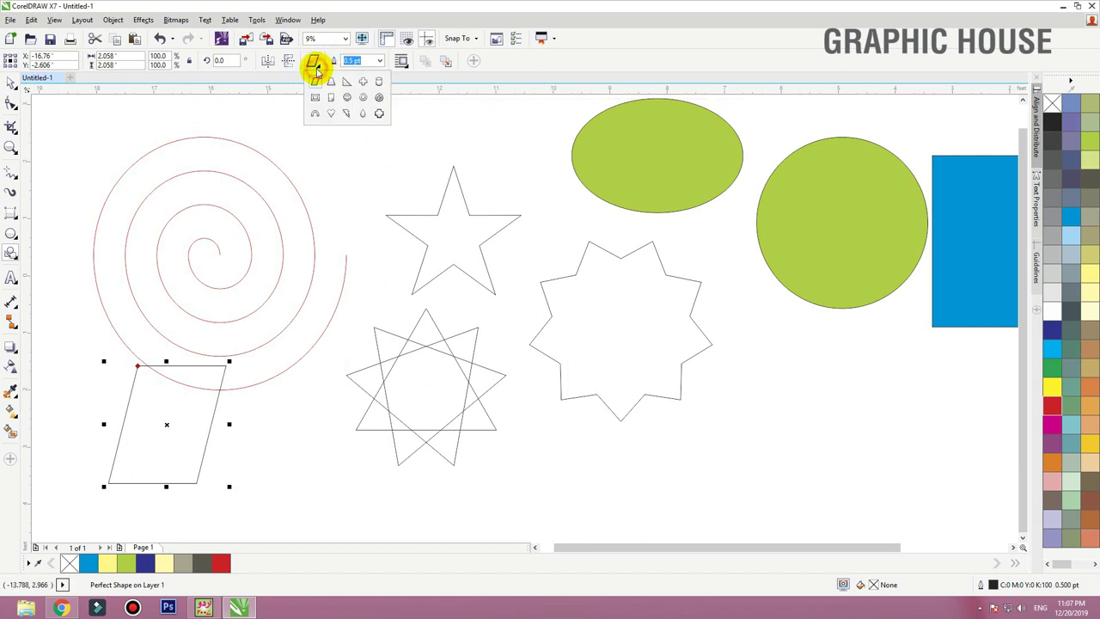
click(346, 99)
drag(297, 114, 380, 197)
click(313, 66)
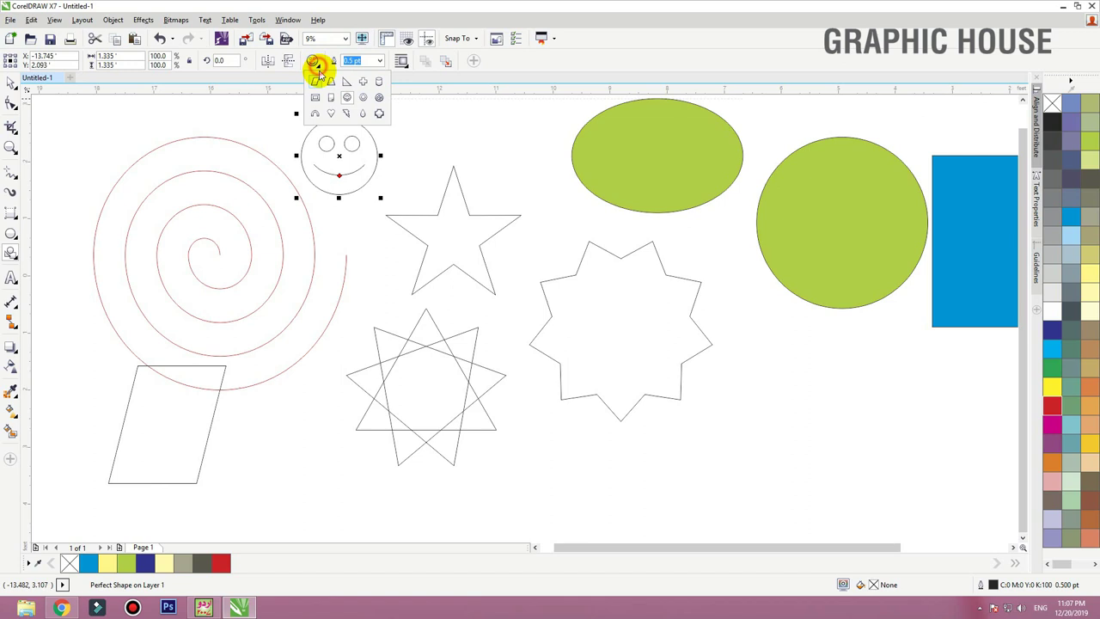
click(380, 114)
drag(395, 104, 467, 169)
Draw a right-pointing striped arrow shape about 1.35 ft wide and 0.68 ft high between the spiral's top and the smiley face
click(17, 254)
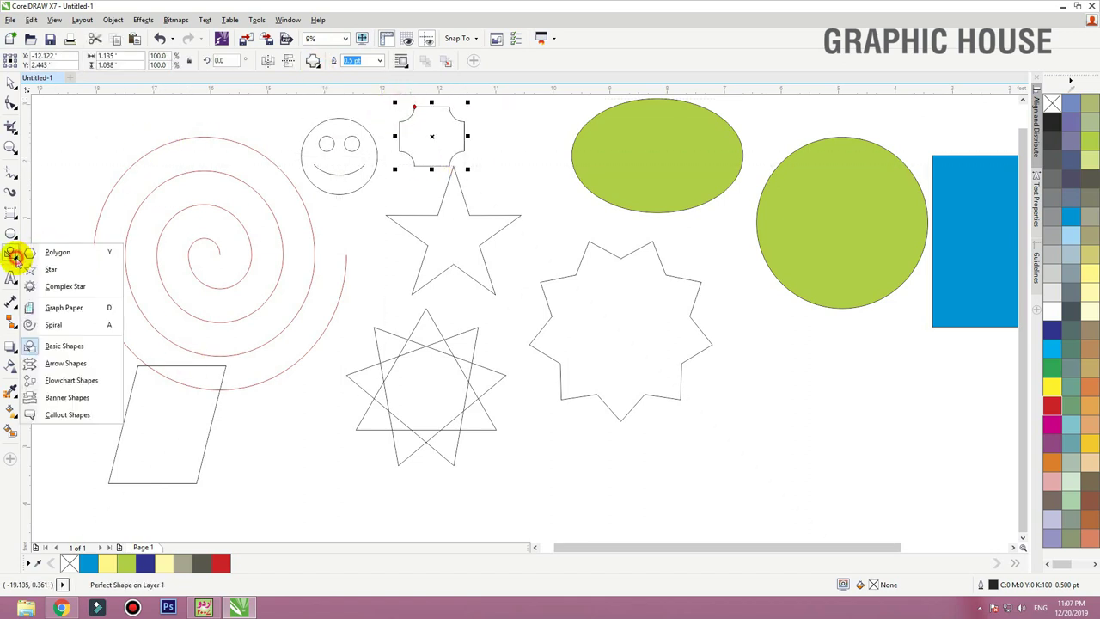
click(49, 363)
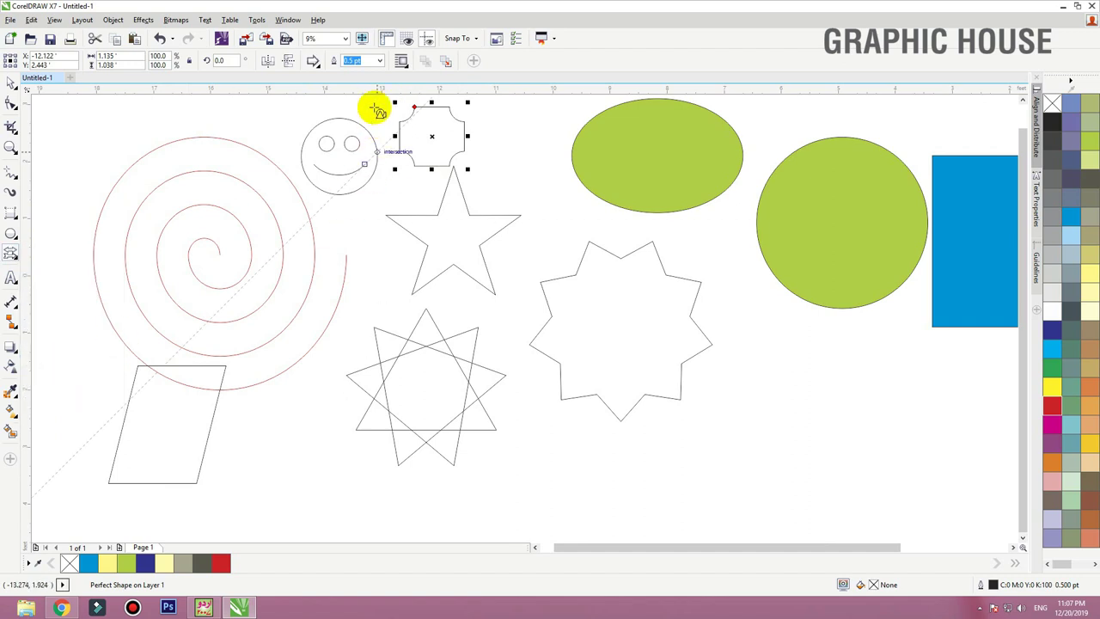
click(316, 64)
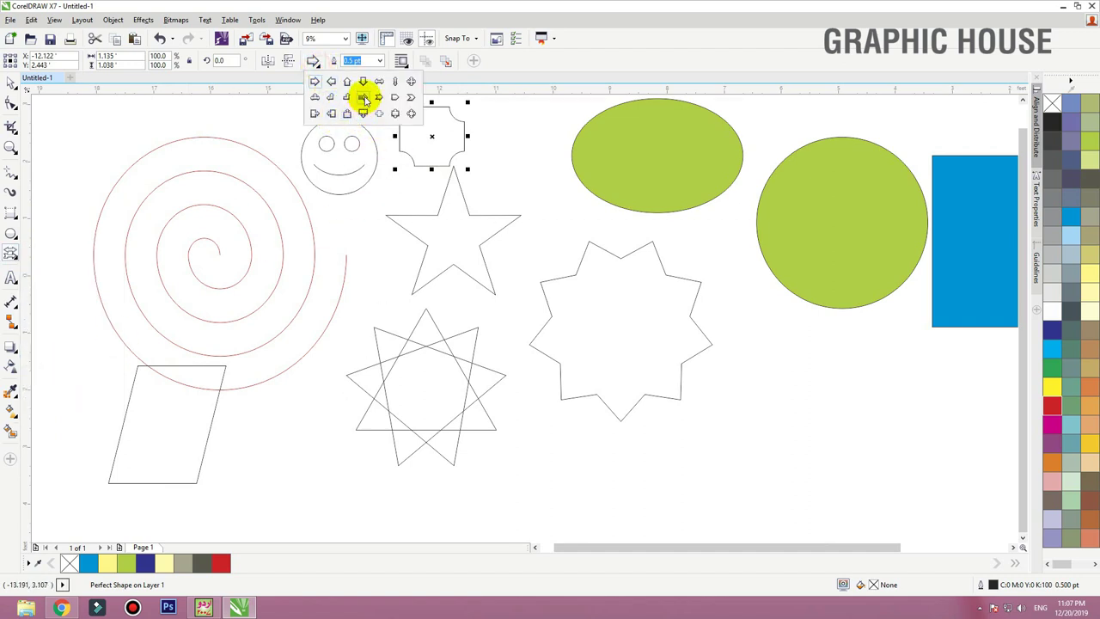
click(364, 98)
drag(221, 102, 306, 149)
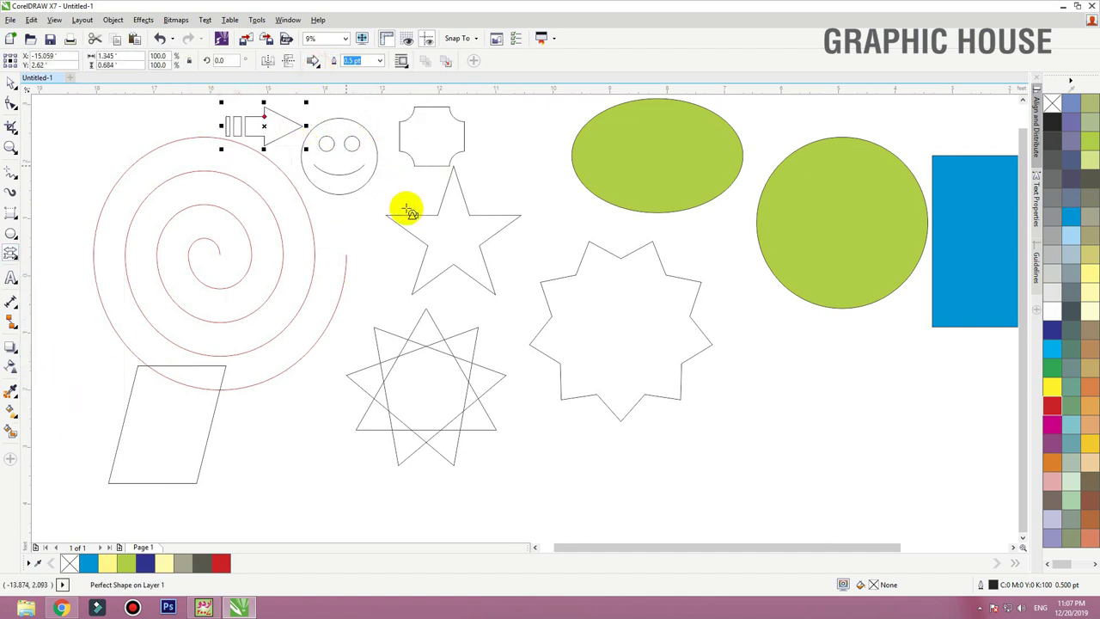
Draw a wavy flag flowchart shape about 2.27 ft wide and 1.49 ft high to the upper left of the spiral
scroll(430, 252, down, 2)
drag(590, 135, 191, 418)
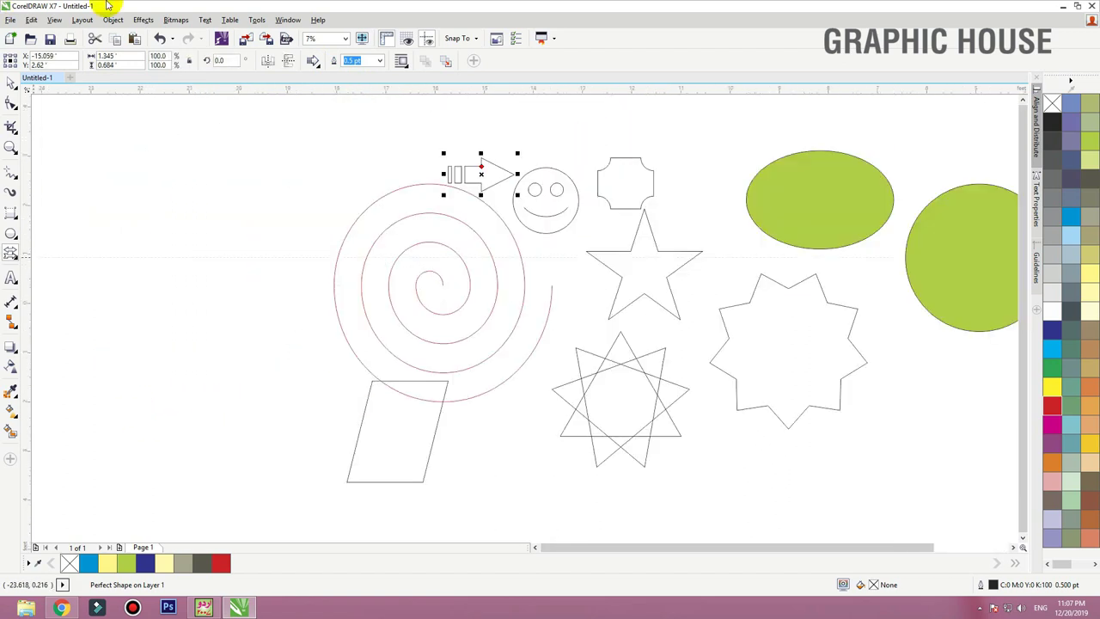
click(17, 262)
click(75, 381)
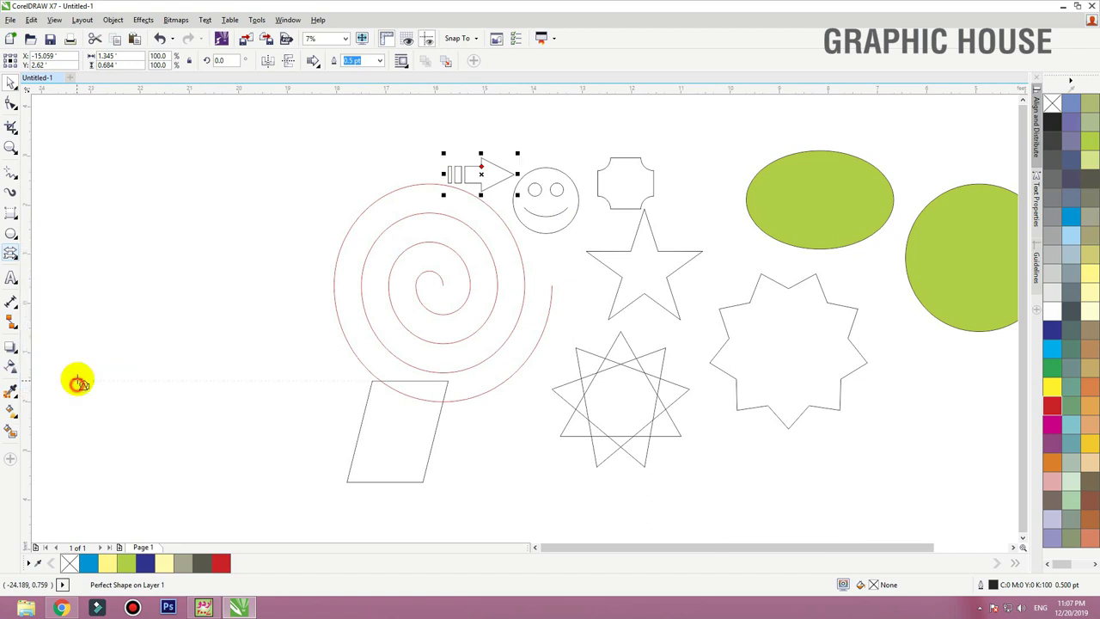
click(314, 63)
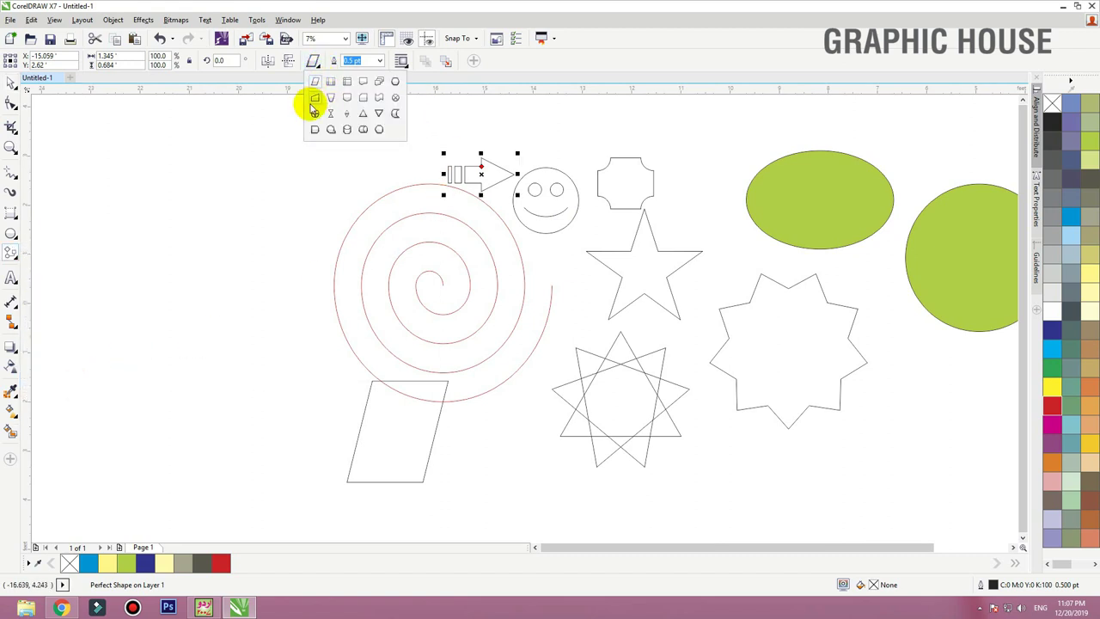
click(394, 100)
drag(217, 140, 338, 221)
Draw a flowchart box with two vertical lines, about 3.19 by 2.82 ft, below the flag and a stacked-documents shape about 2.13 by 1.82 ft beside the flag
click(314, 63)
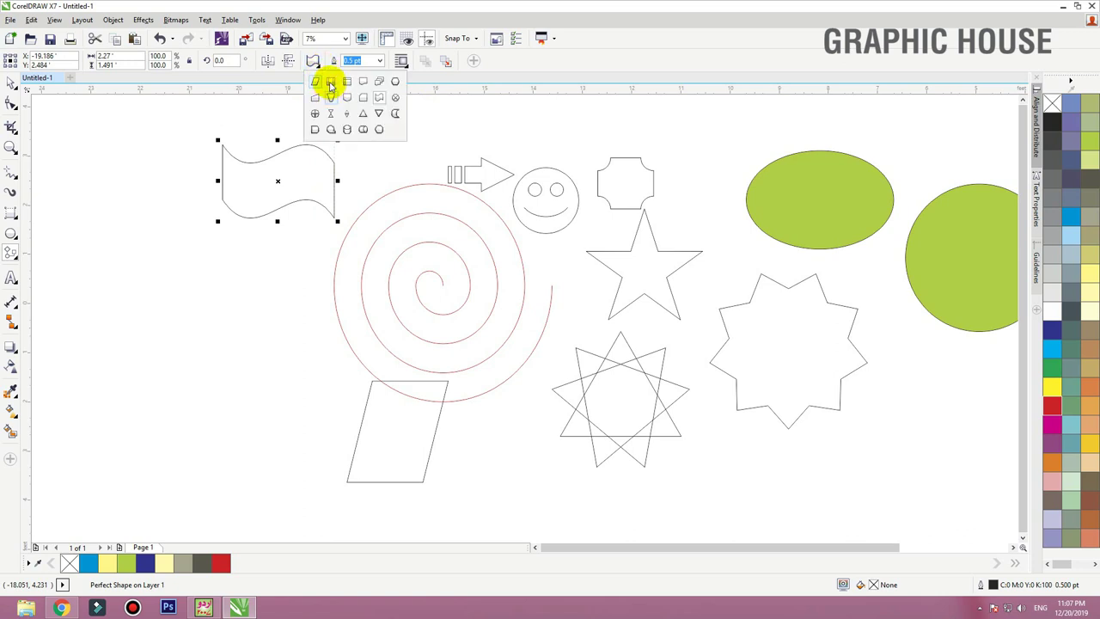
click(331, 85)
drag(177, 244, 336, 390)
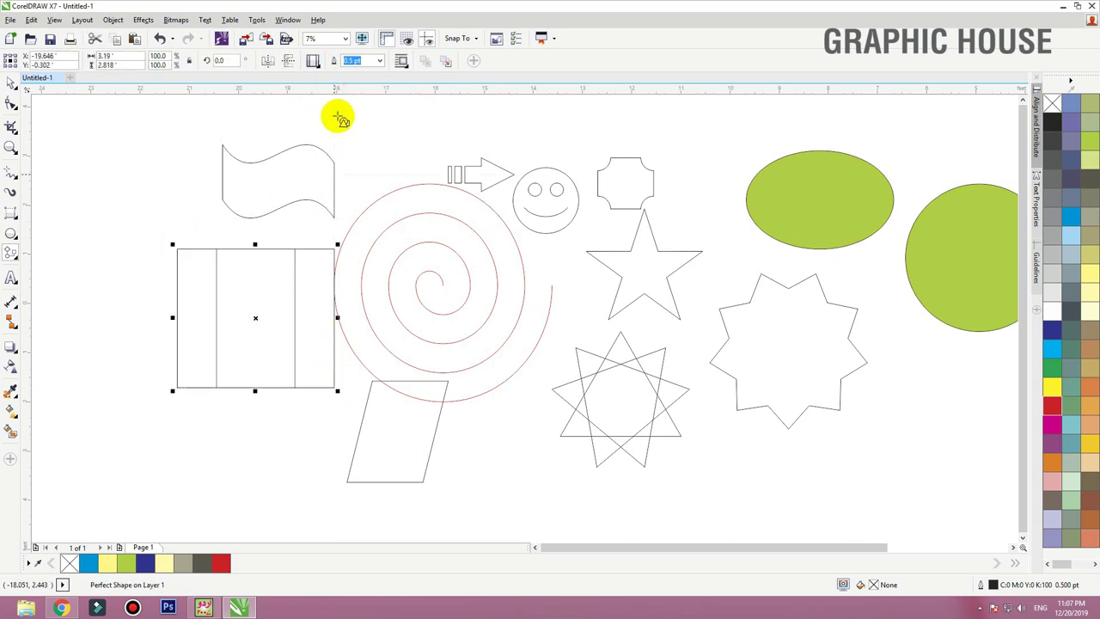
click(320, 64)
click(372, 81)
drag(112, 180, 216, 267)
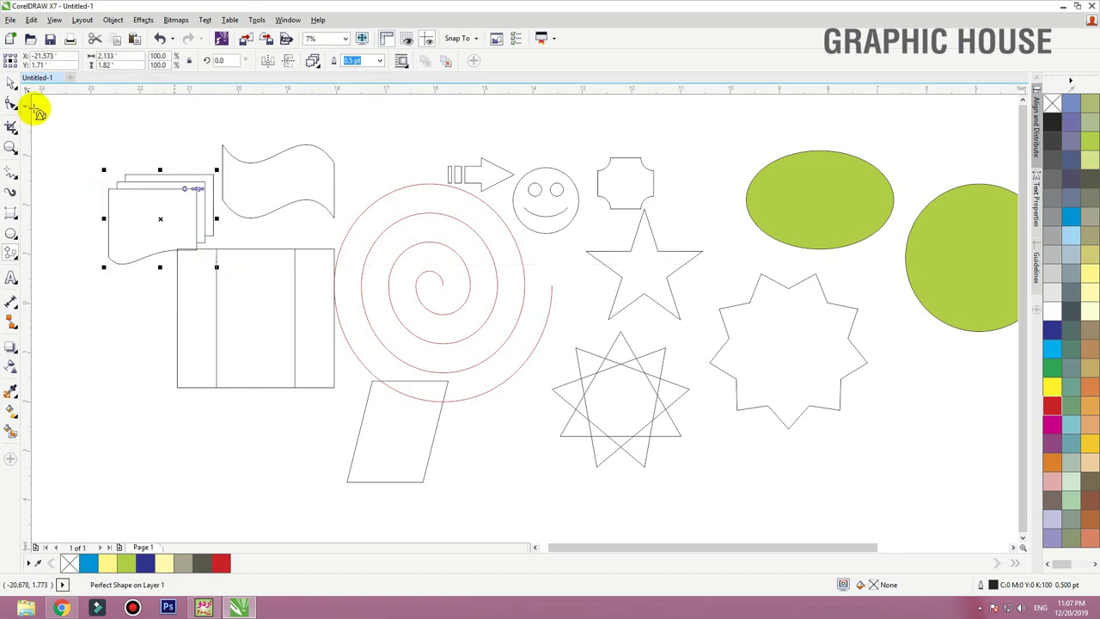
Draw a wavy banner shape about 1.95 ft wide and 0.75 ft high above the spiral's upper left
click(15, 260)
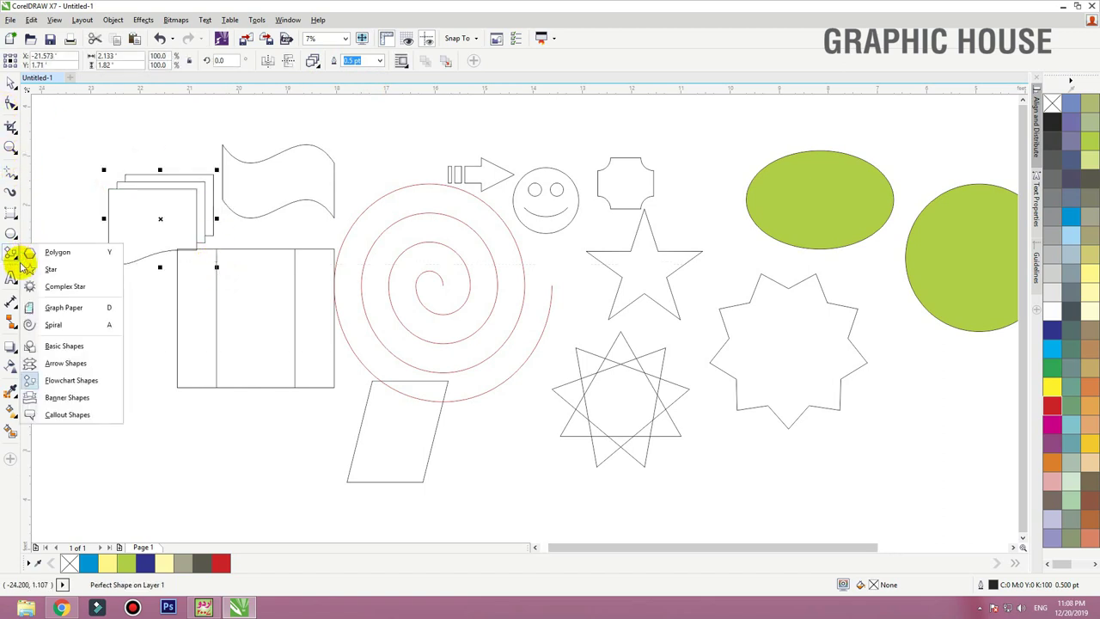
click(73, 402)
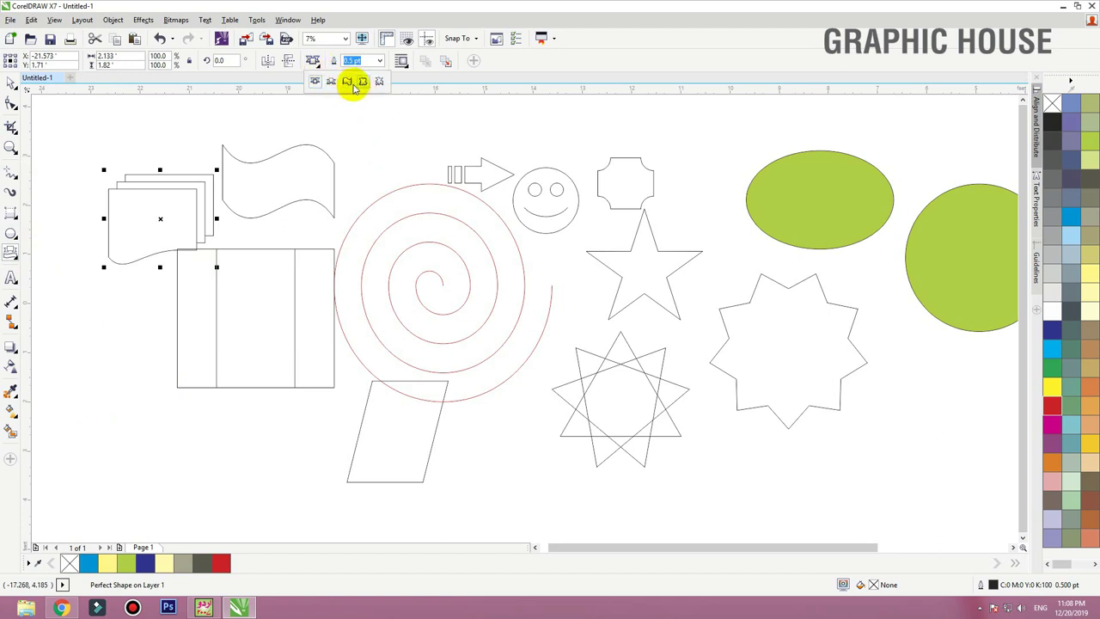
click(352, 83)
drag(330, 109, 433, 154)
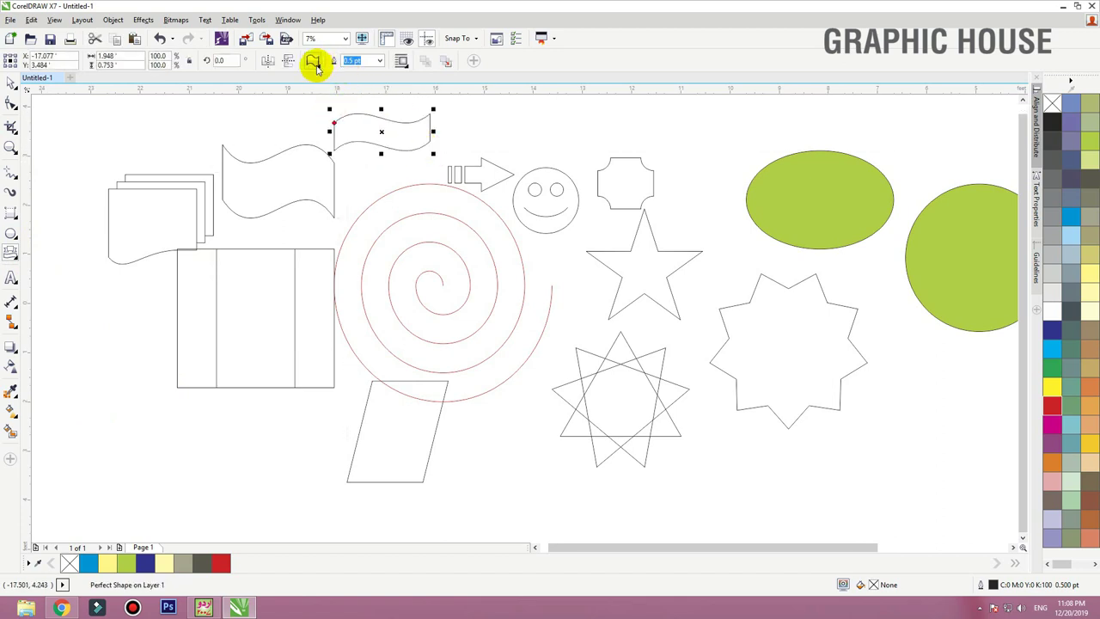
Draw a ribbon banner about 2.5 by 0.63 ft above the smiley face and a starburst about 1.71 by 1.51 ft beside the green ellipse
click(327, 82)
drag(478, 109, 607, 147)
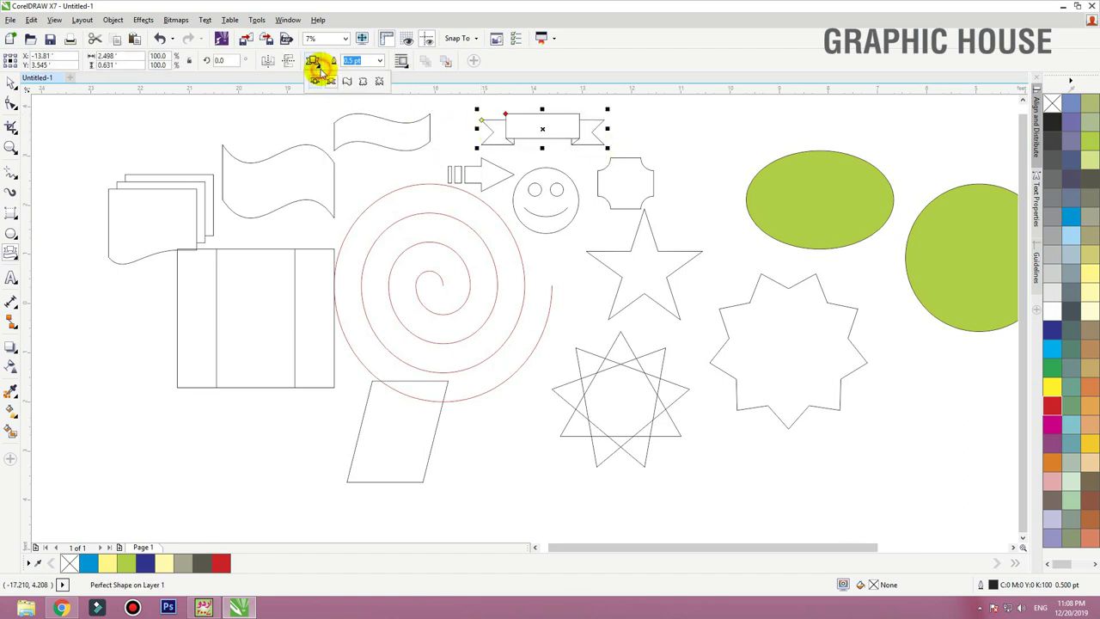
click(379, 81)
drag(663, 122, 745, 195)
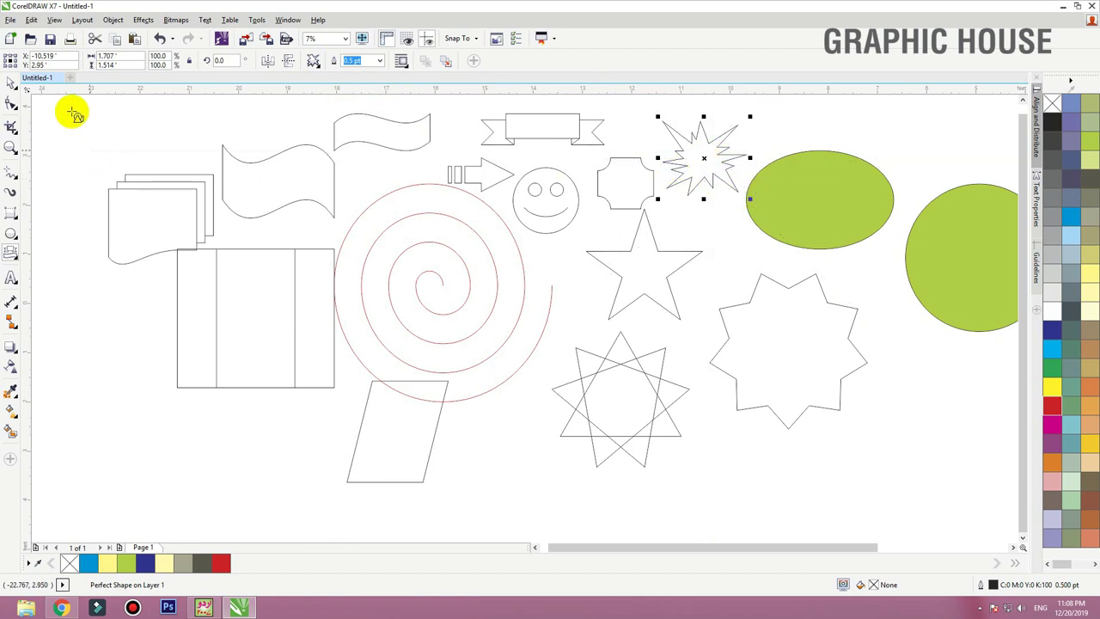
click(11, 83)
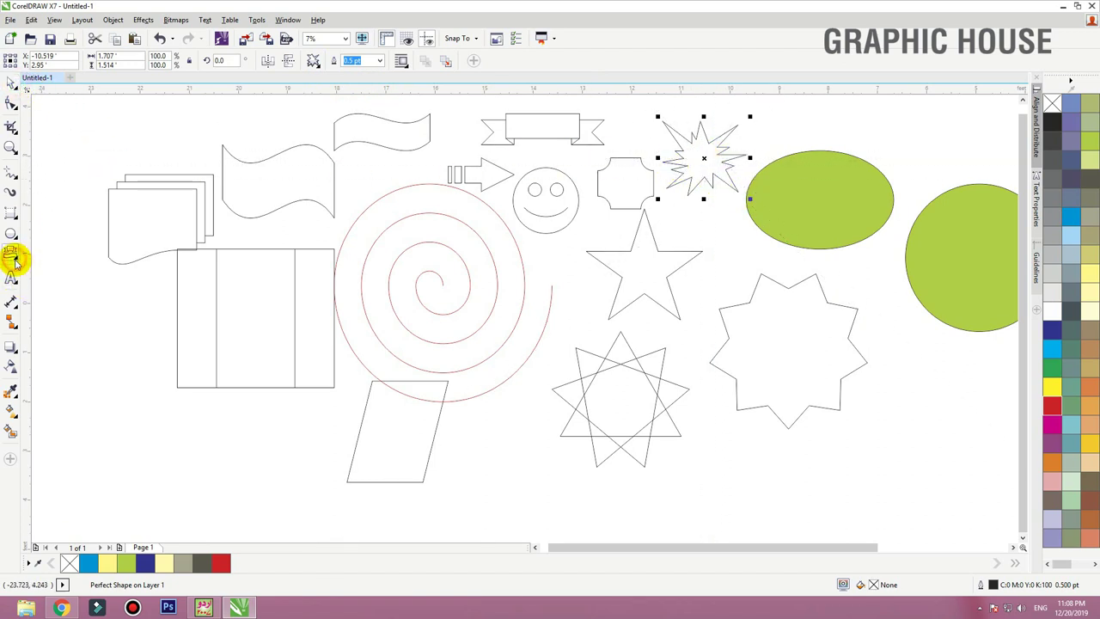
Draw a rounded rectangular callout shape about 4.06 ft wide and 3.15 ft high overlapping the flowchart box's lower left
click(15, 262)
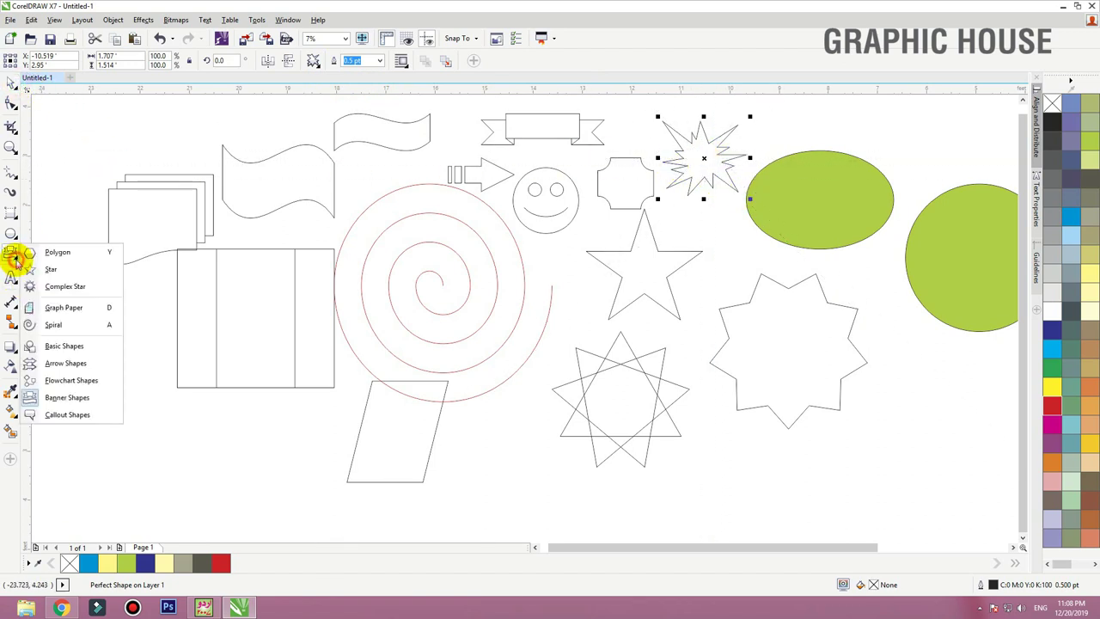
click(73, 419)
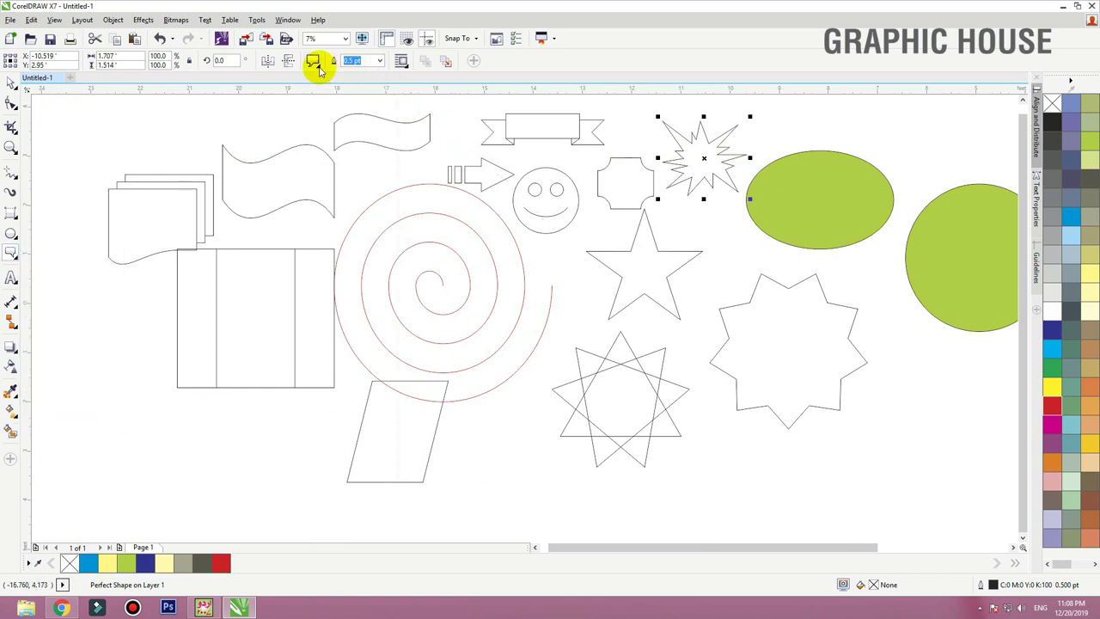
click(331, 86)
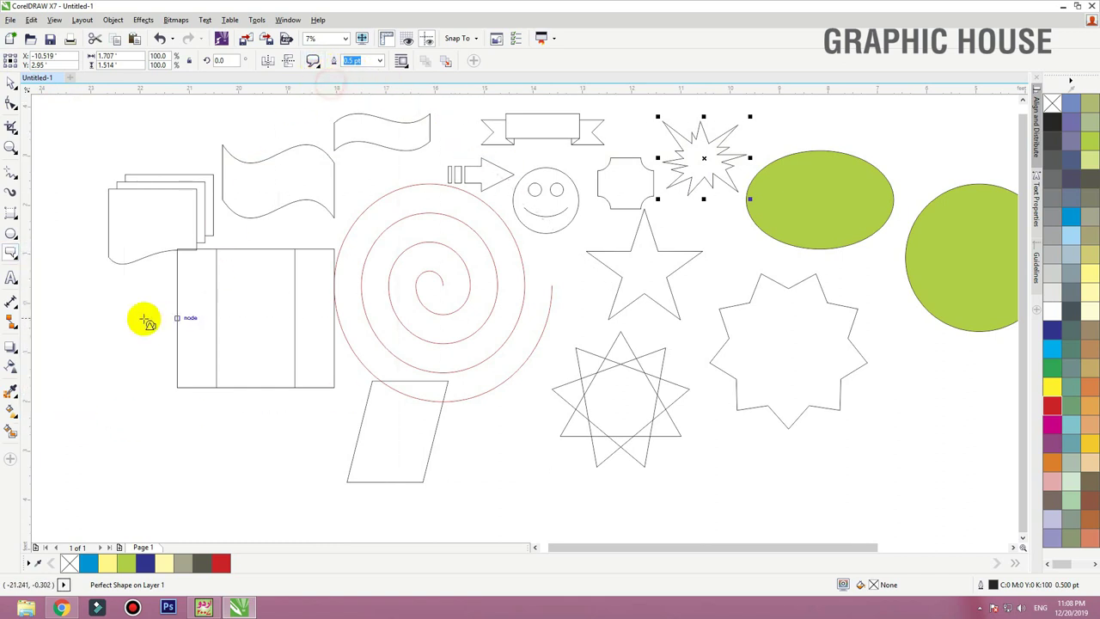
drag(86, 302, 293, 462)
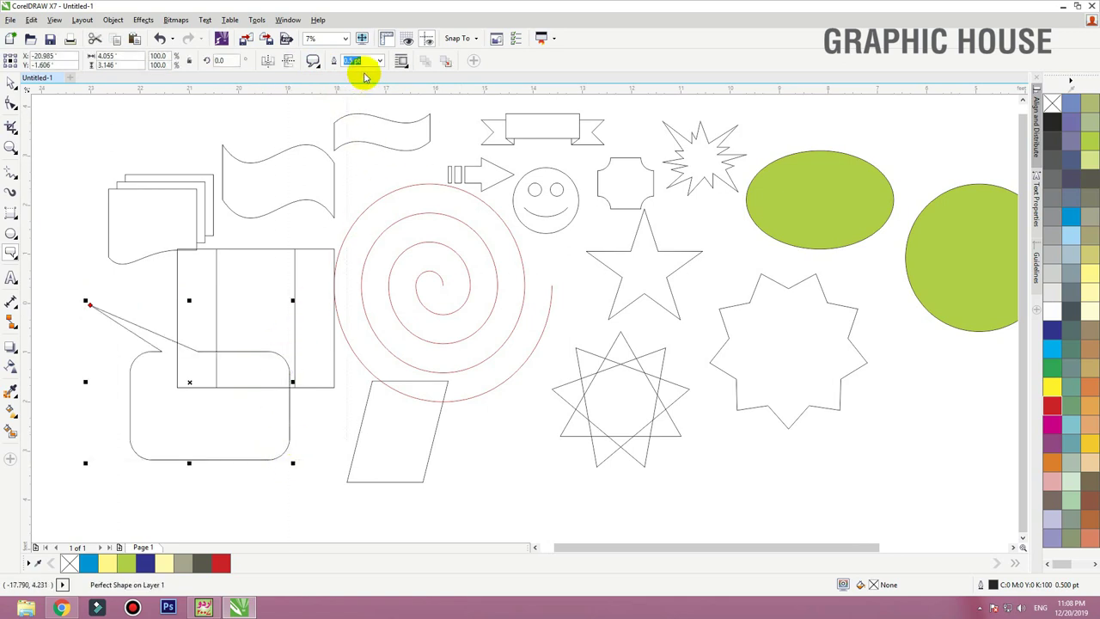
Draw a circular callout shape about 3.15 ft wide and 3 ft high over the lower part of the rounded callout
click(316, 61)
click(347, 83)
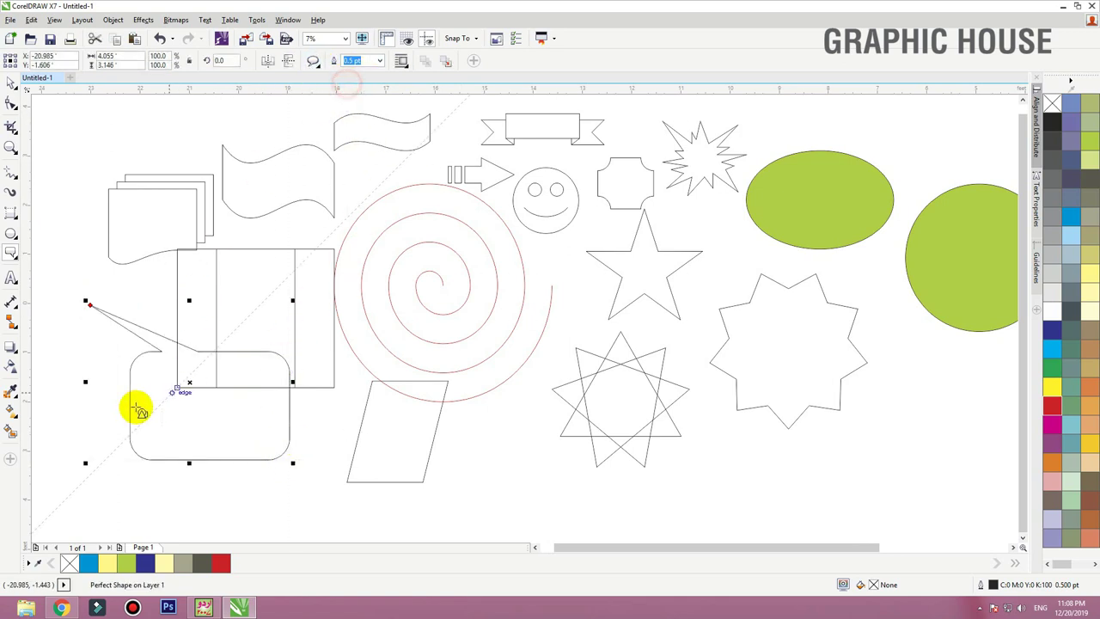
drag(89, 400, 248, 481)
Move both callouts clear to the left of the other shapes, the rounded one above the circular one, and fill the circular callout cyan
scroll(317, 281, down, 2)
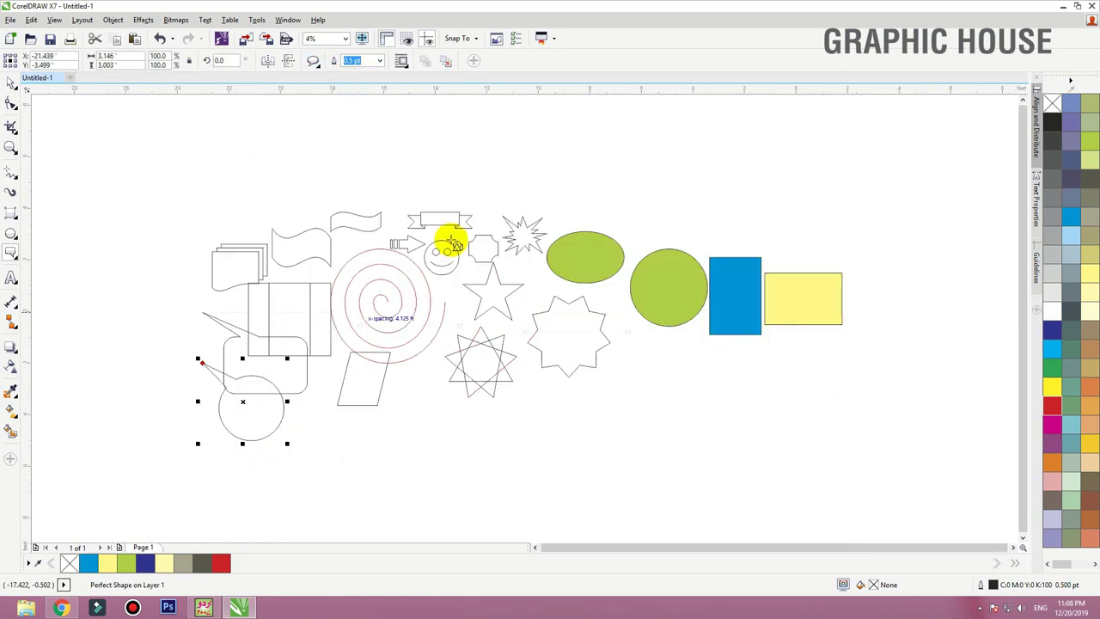
key(z)
drag(616, 179, 49, 449)
key(space)
drag(381, 500, 229, 492)
drag(386, 412, 178, 279)
drag(218, 454, 194, 420)
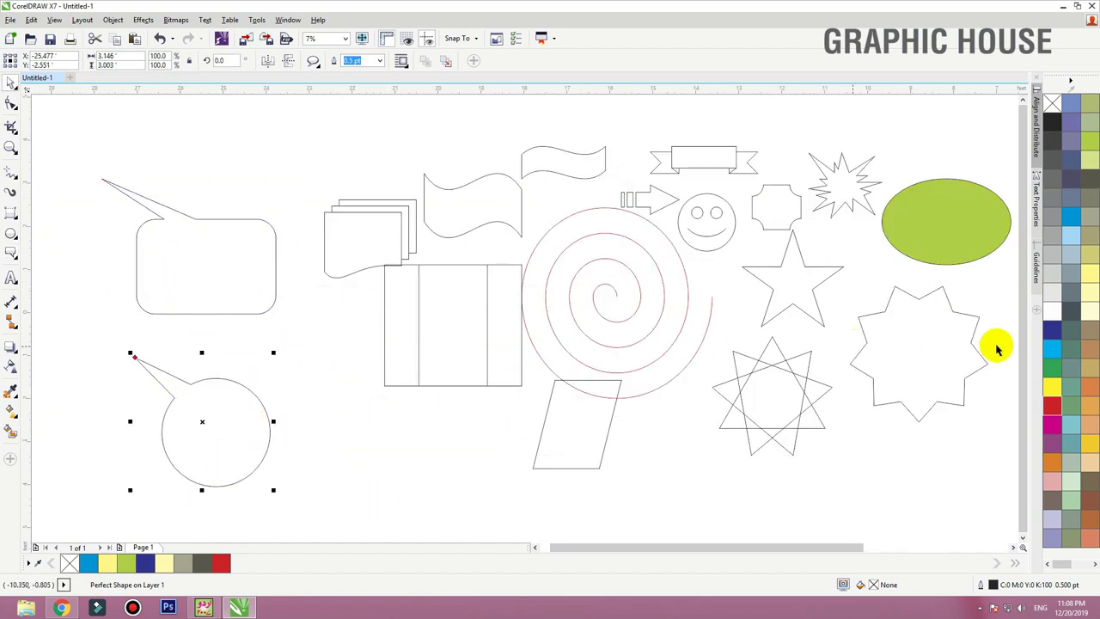
click(1049, 347)
click(263, 263)
Shift the stacked-documents shape up and left, widen it slightly with a light green fill, and fill the wavy flag red
drag(344, 207, 333, 190)
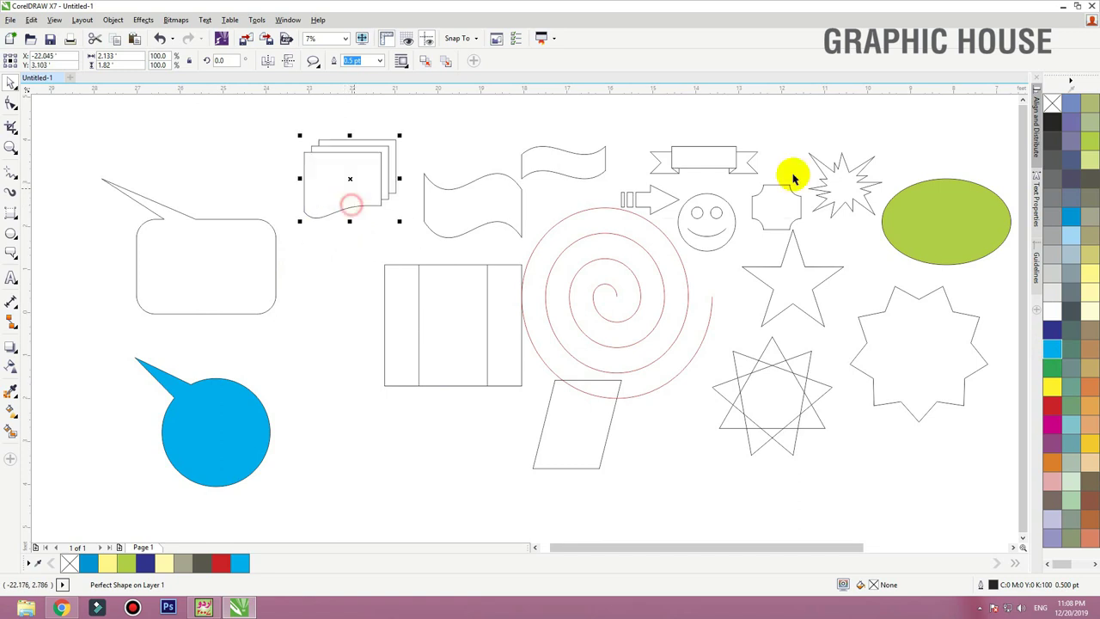
click(1087, 162)
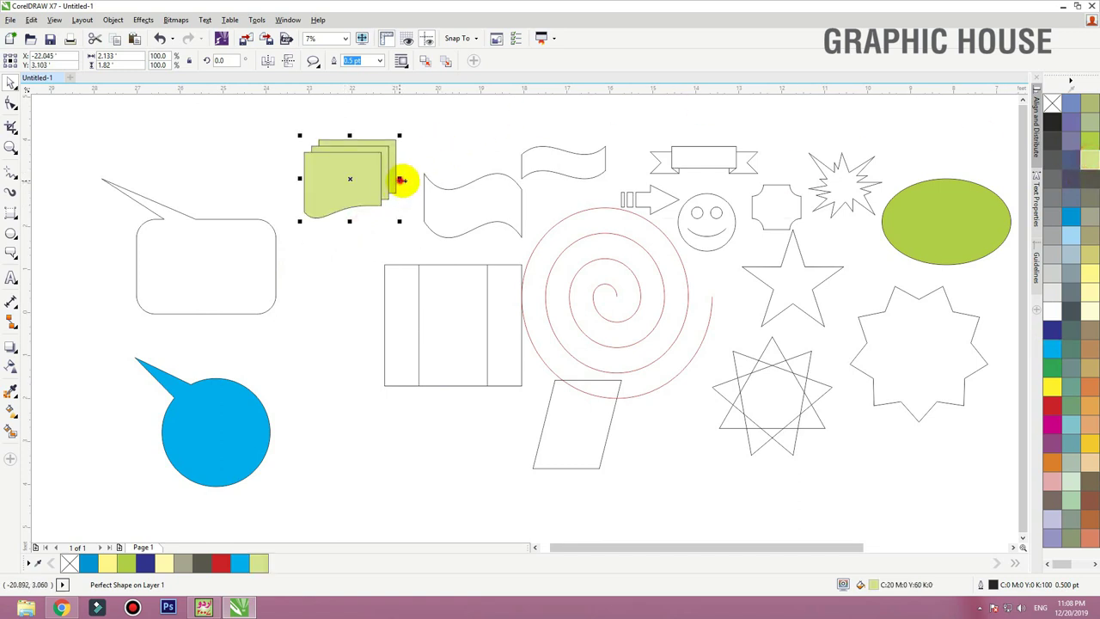
drag(401, 180, 414, 180)
click(1053, 403)
Move the two-line flowchart box and the parallelogram left, clear of the spiral, and fill the box magenta
click(530, 320)
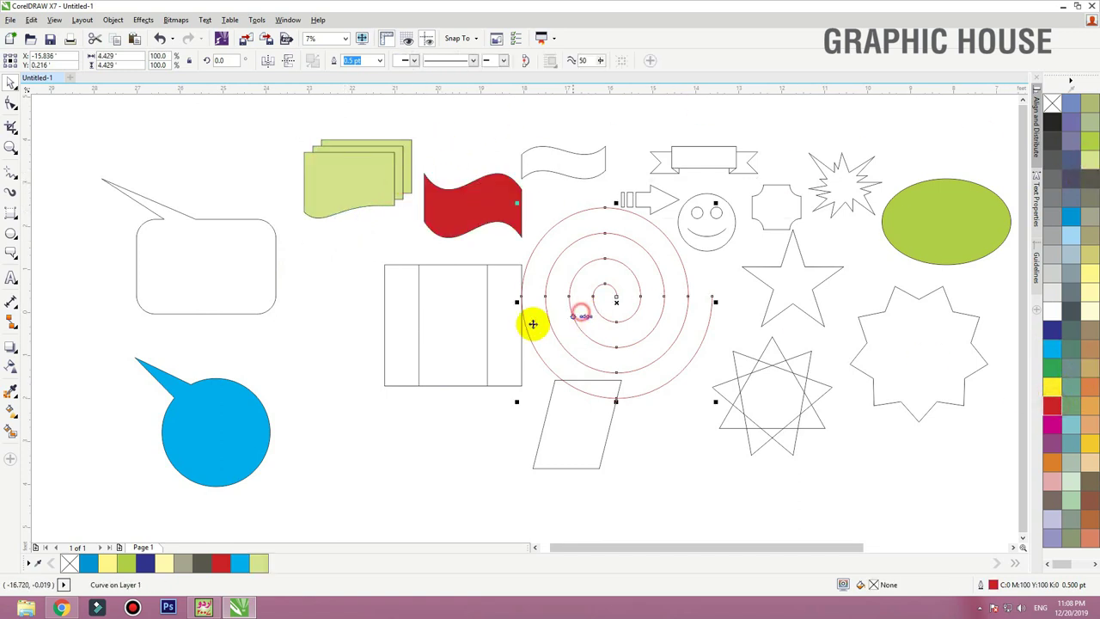
click(508, 346)
drag(508, 346, 427, 347)
click(1052, 425)
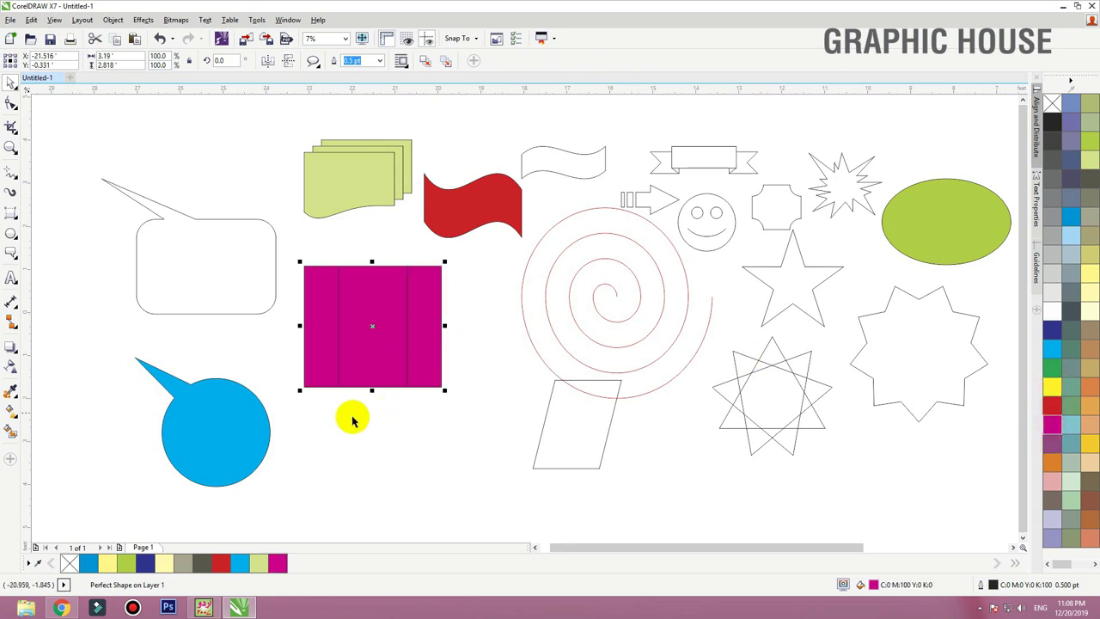
drag(589, 427, 509, 438)
Fill the complex star purple and the nine-pointed polygon orange
click(725, 427)
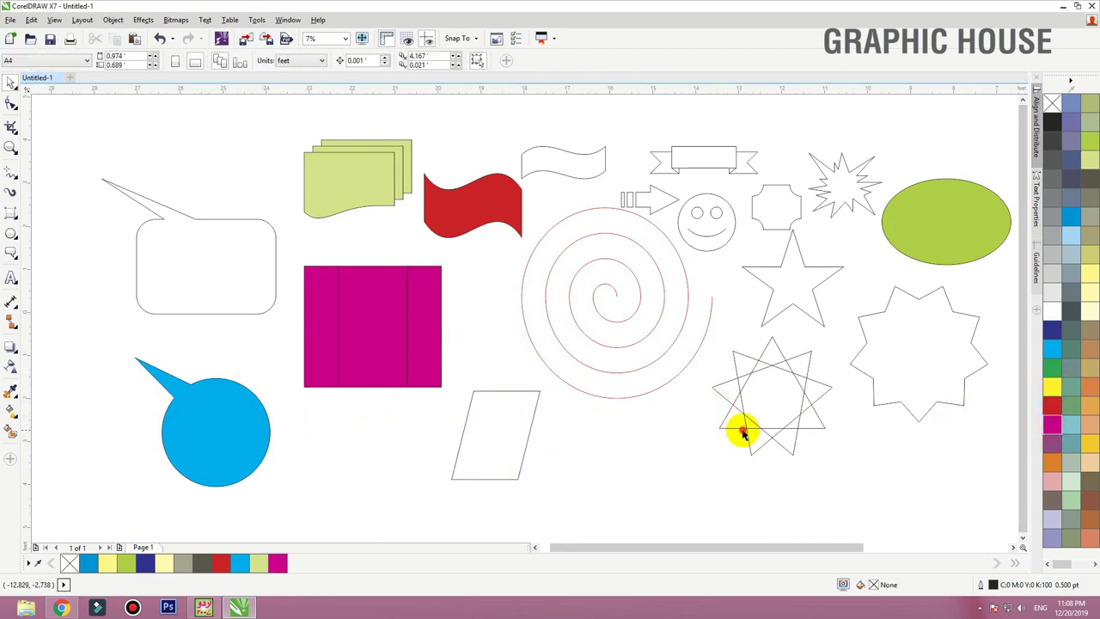
click(781, 432)
click(1051, 442)
click(954, 368)
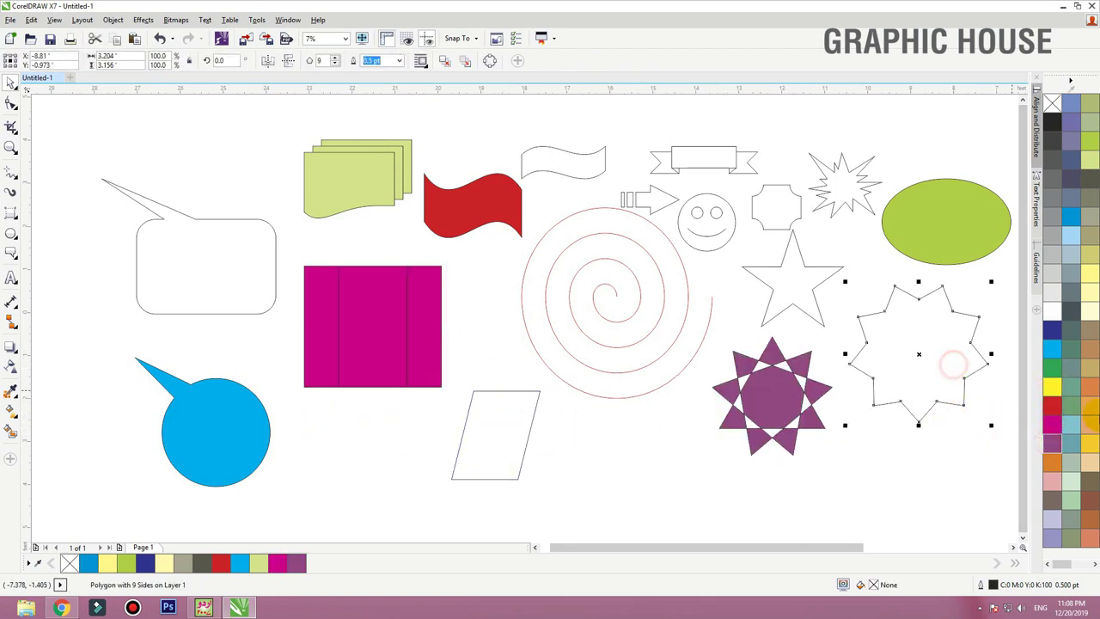
click(1090, 392)
Fill the five-pointed star taupe brown and the smiley face olive green
click(793, 292)
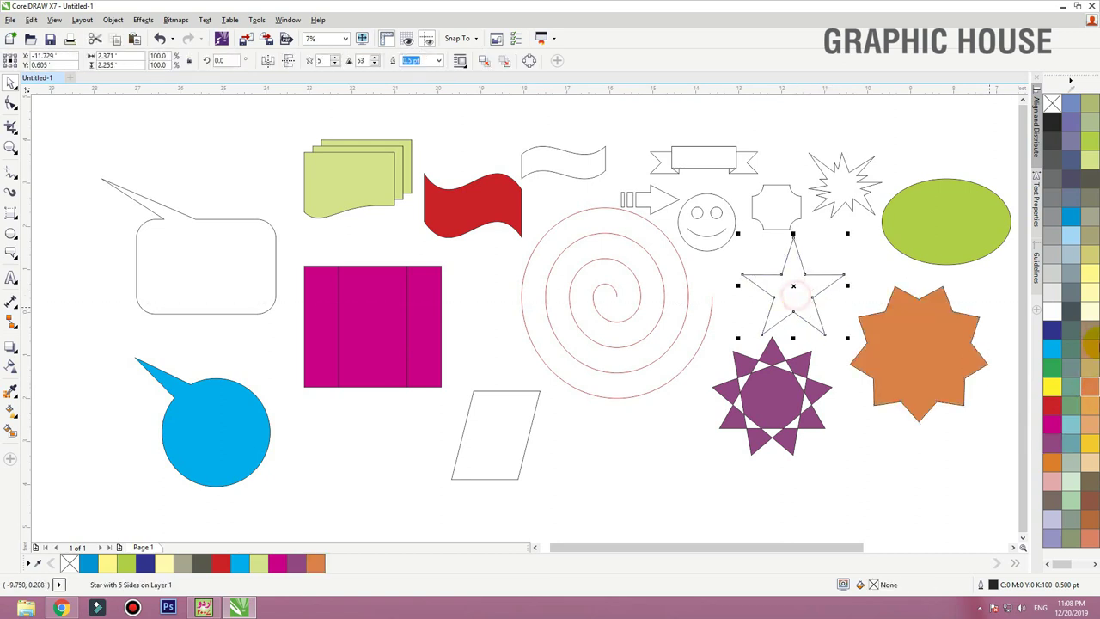
click(1091, 333)
click(890, 484)
key(F4)
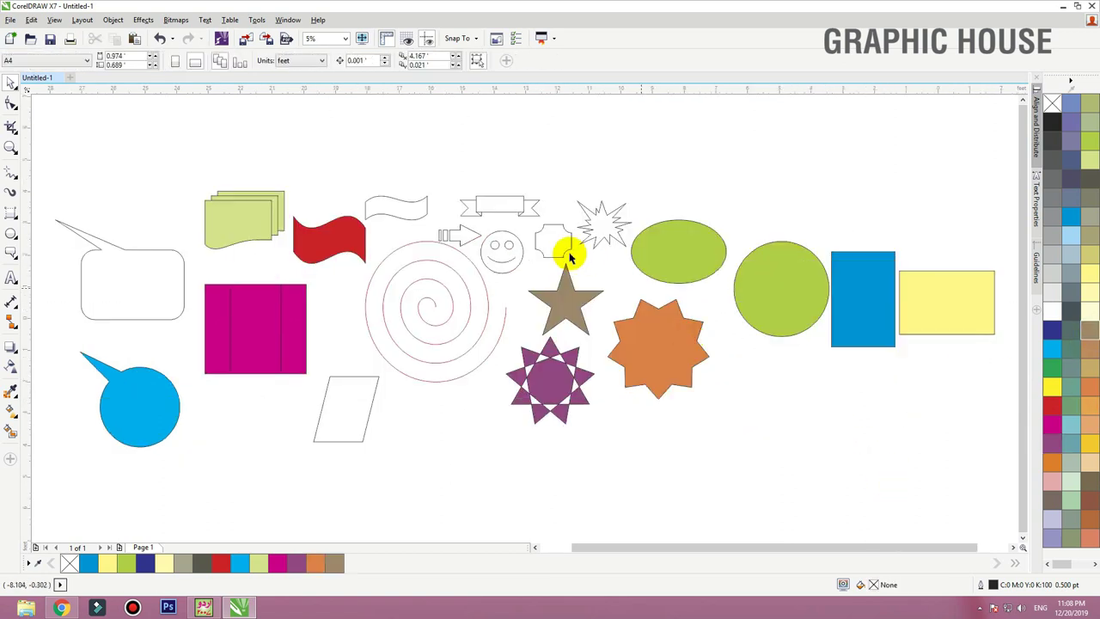
click(498, 250)
click(1089, 103)
click(838, 137)
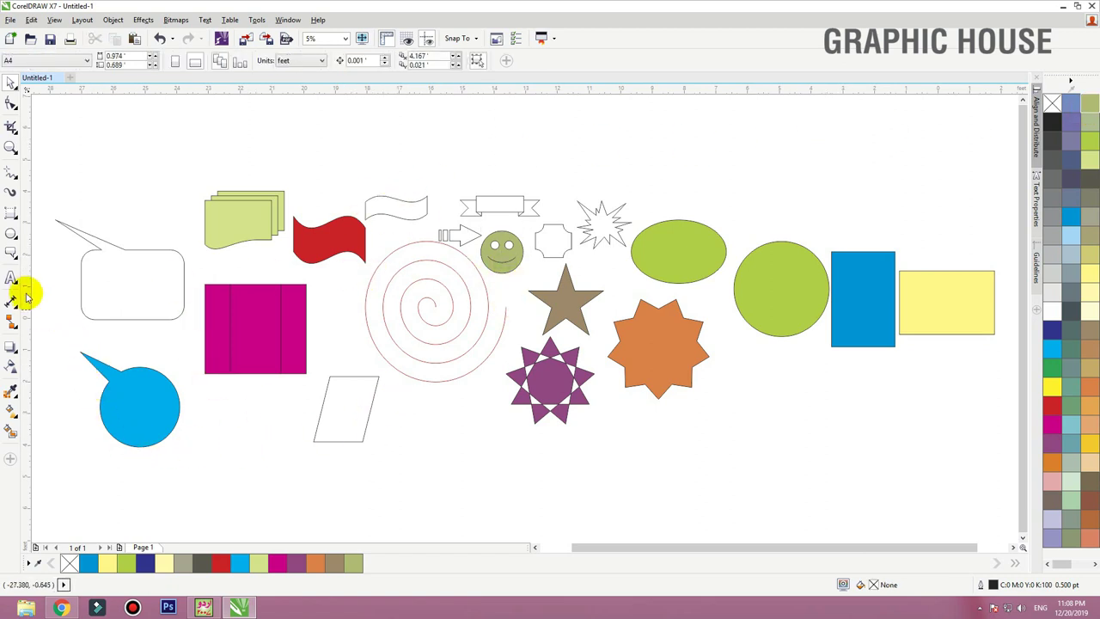
click(15, 256)
click(12, 216)
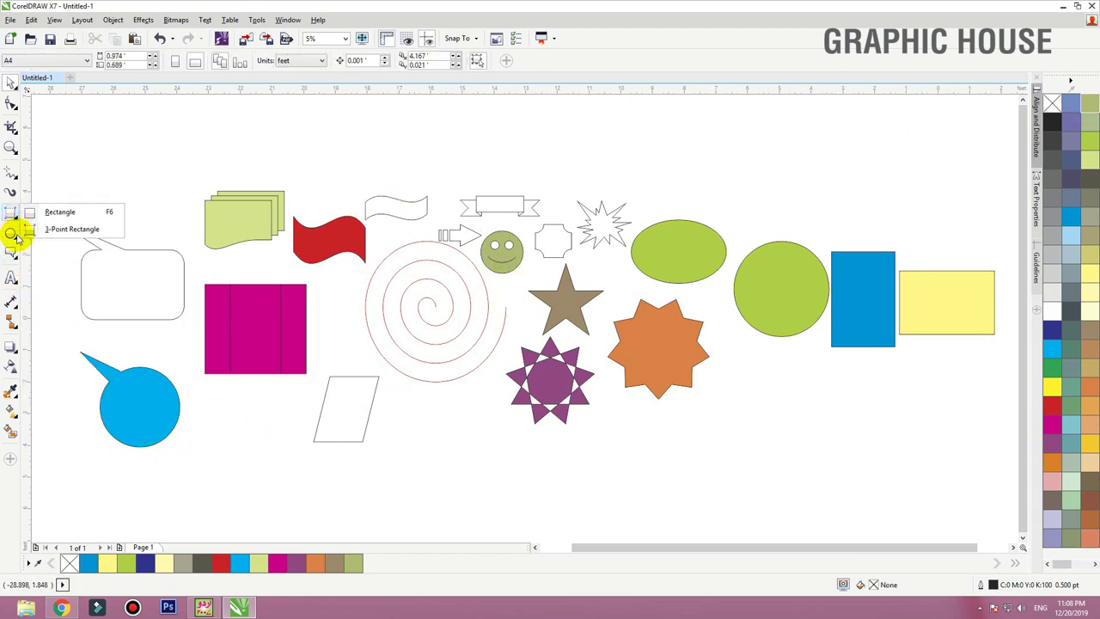
click(15, 255)
click(131, 202)
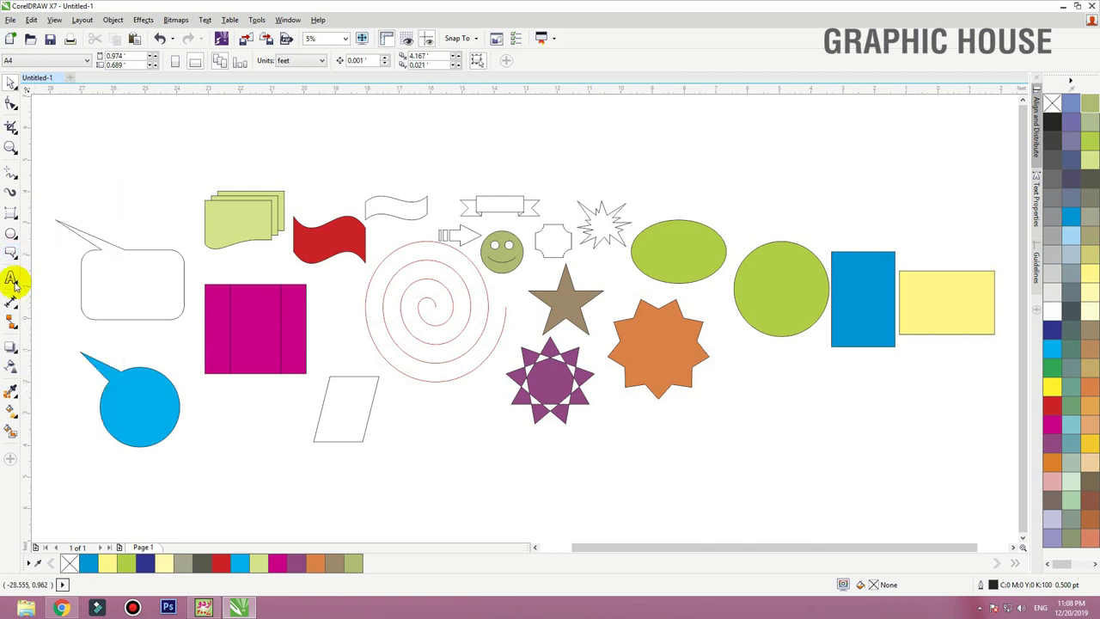
Draw a table about 3.15 by 2.65 ft above the rounded callout and set it to 10 rows and 10 columns
click(13, 281)
click(32, 293)
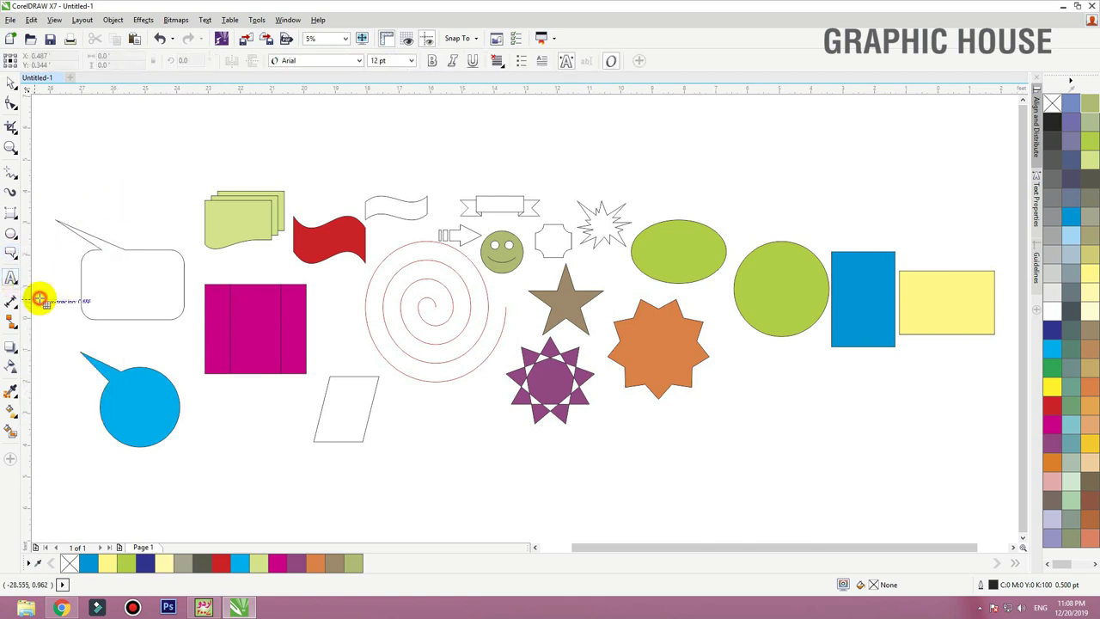
drag(79, 124, 180, 211)
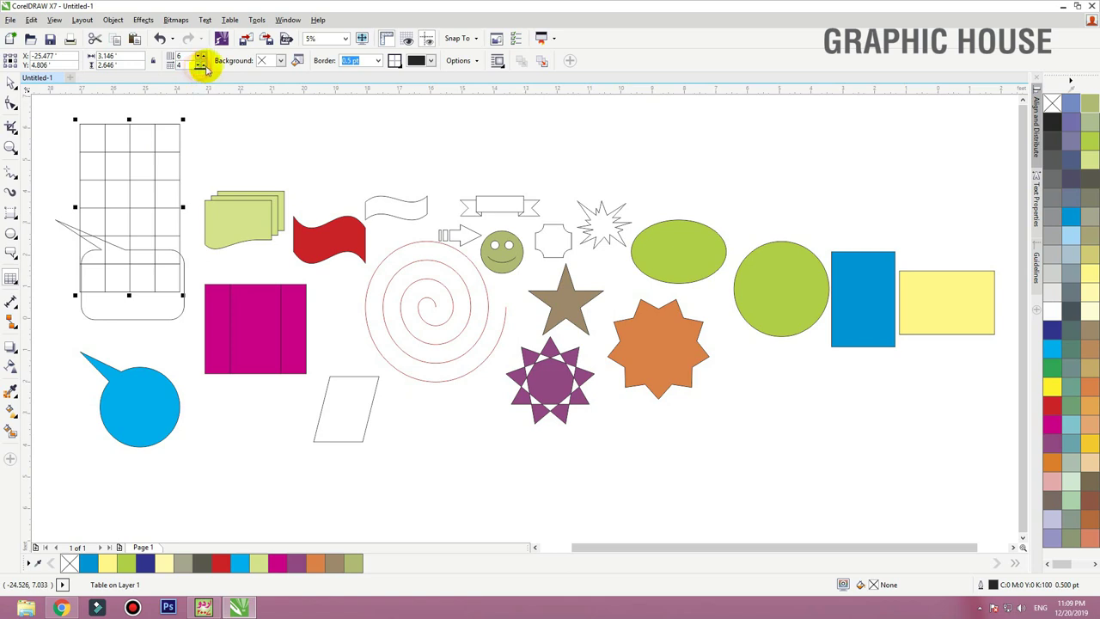
click(201, 62)
click(201, 63)
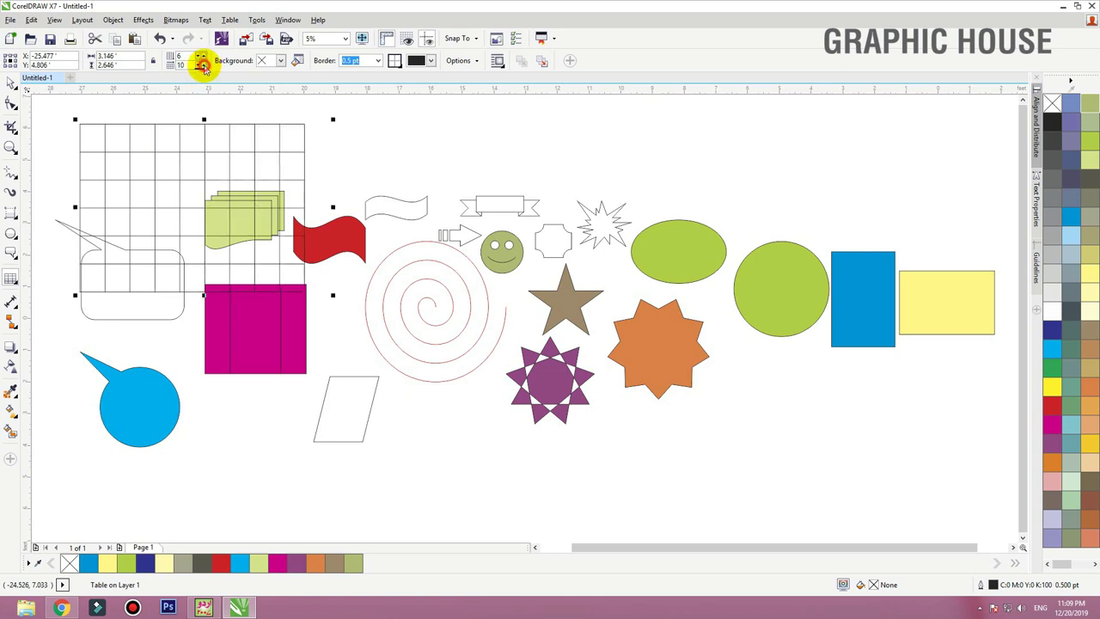
click(201, 59)
click(201, 54)
click(201, 55)
Delete the table
click(10, 81)
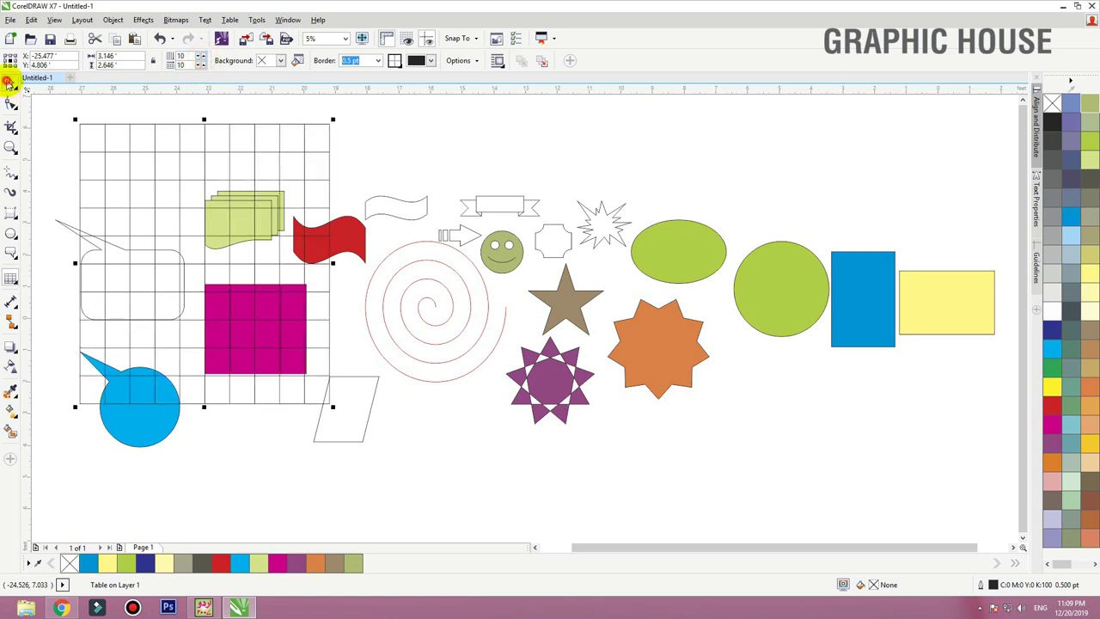
key(Delete)
Add the artistic text "graphic house" in Arial at 500 pt below the shapes
click(18, 286)
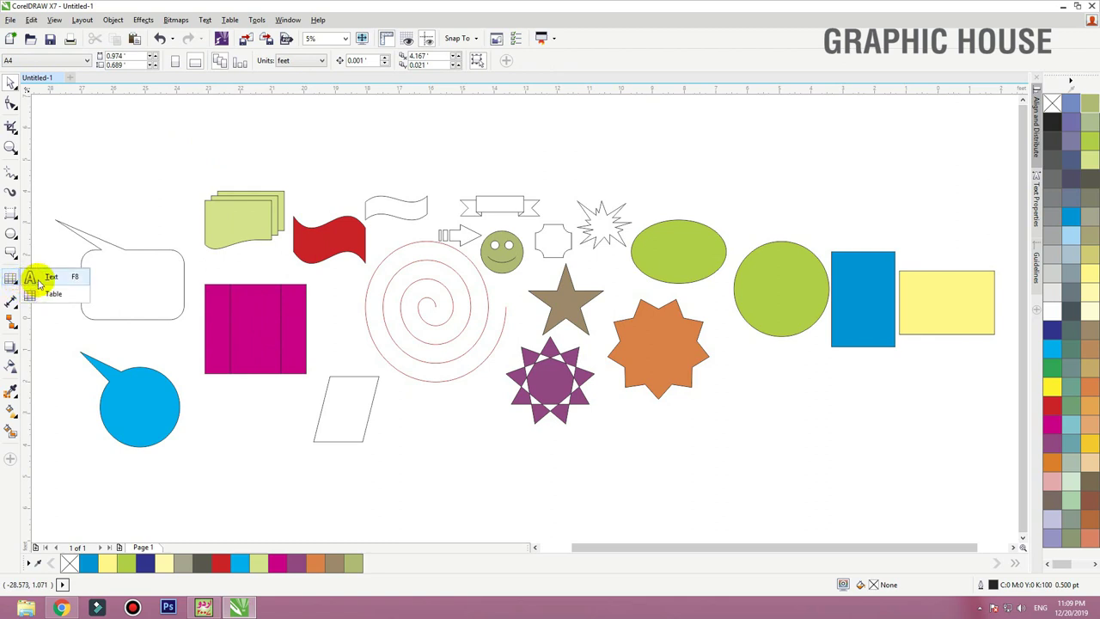
click(39, 282)
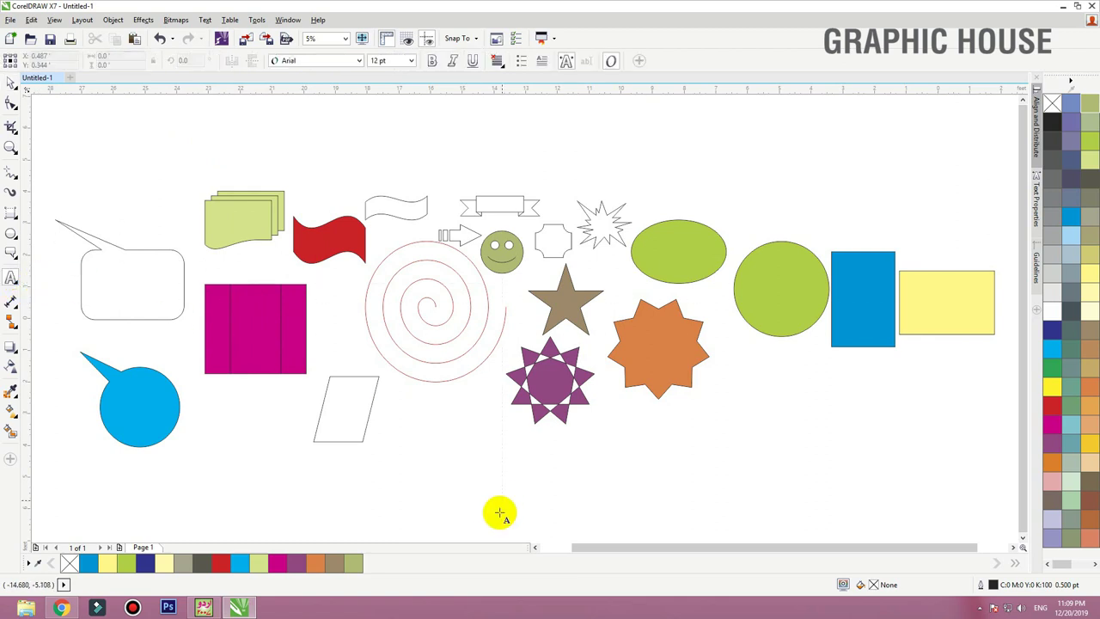
click(464, 493)
drag(784, 499, 798, 499)
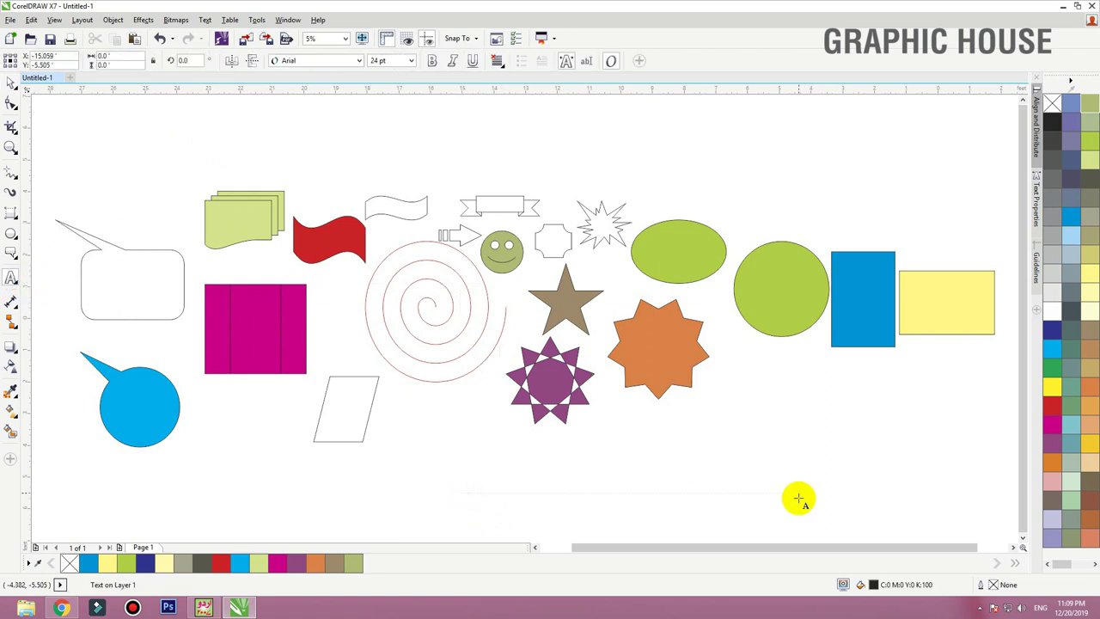
click(411, 61)
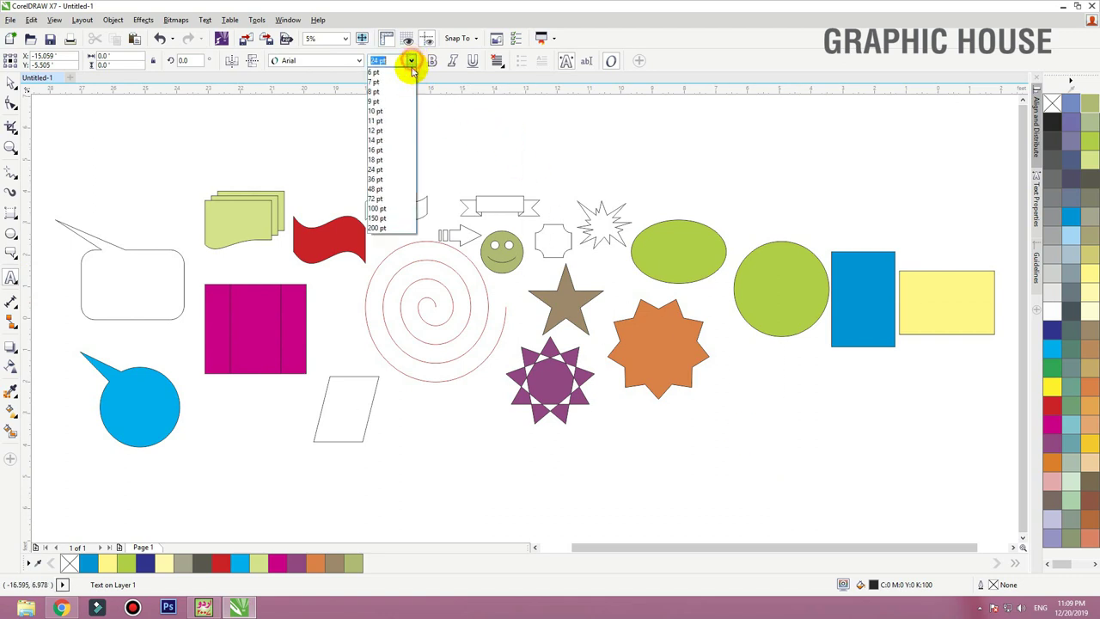
click(399, 224)
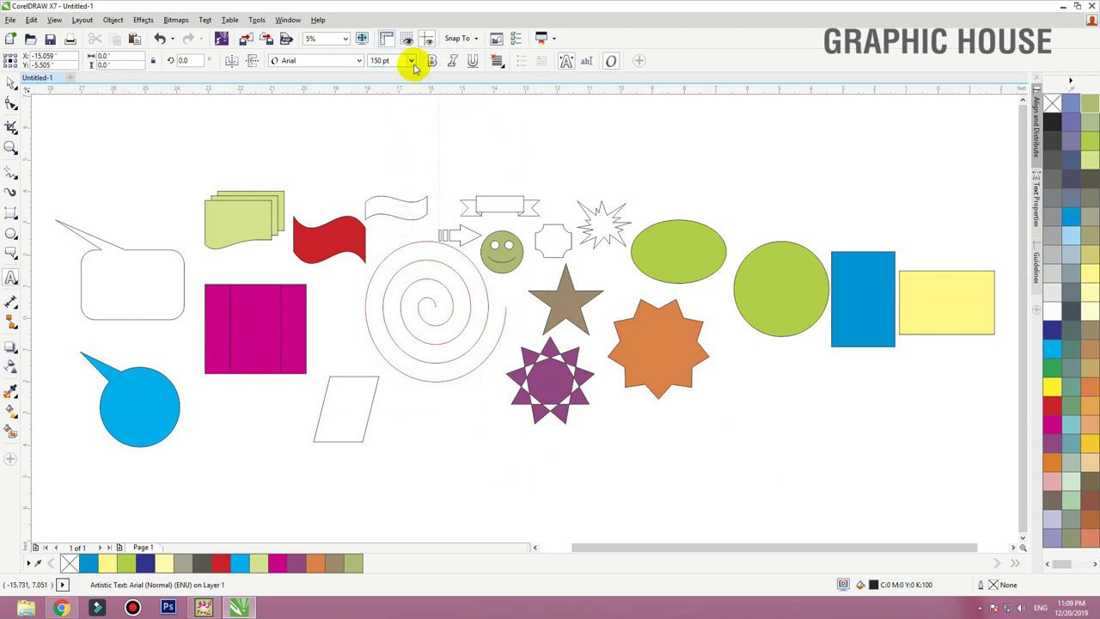
click(412, 61)
click(395, 227)
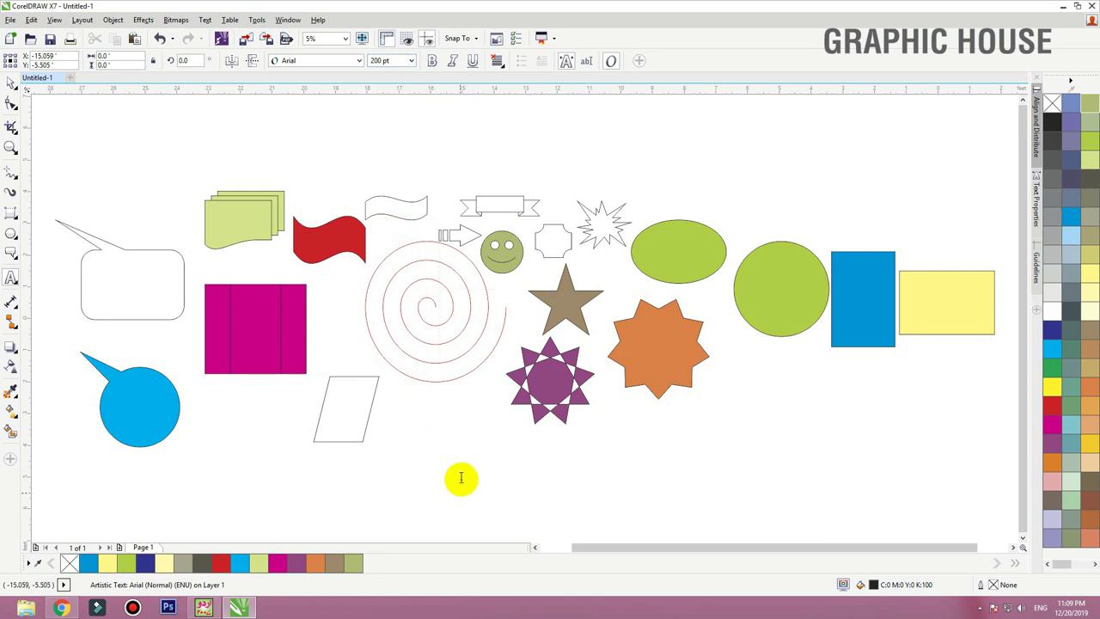
click(391, 60)
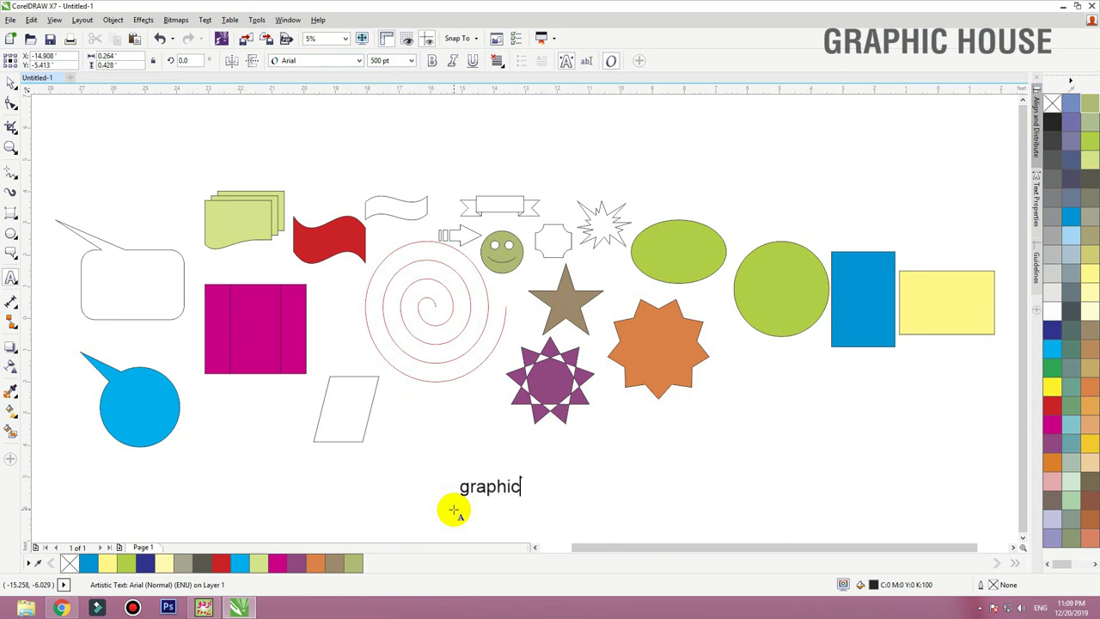
click(297, 377)
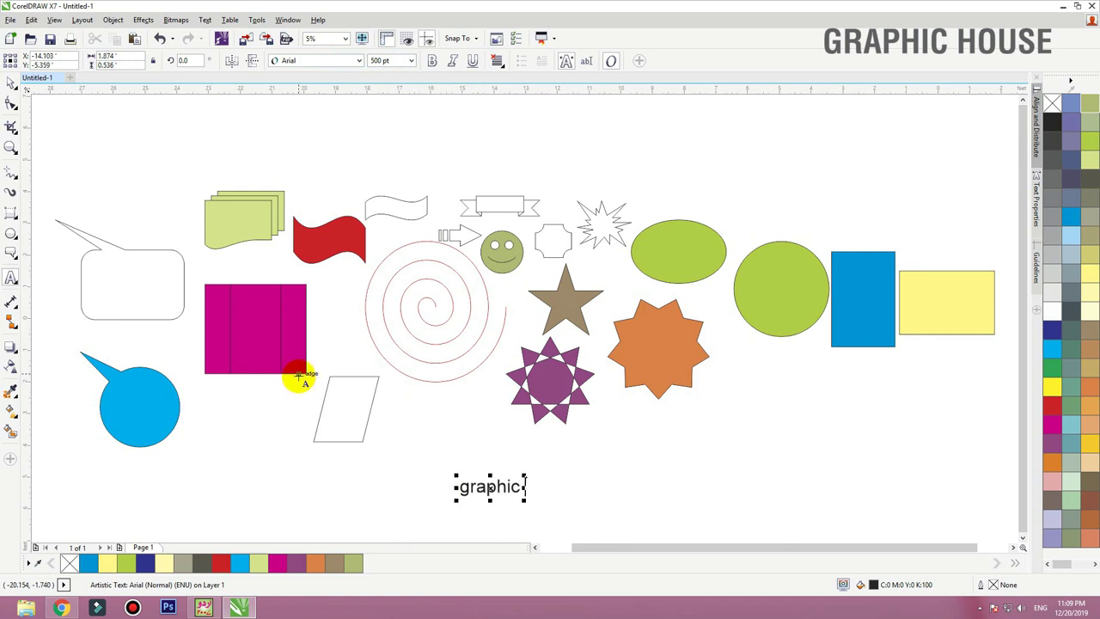
text(e)
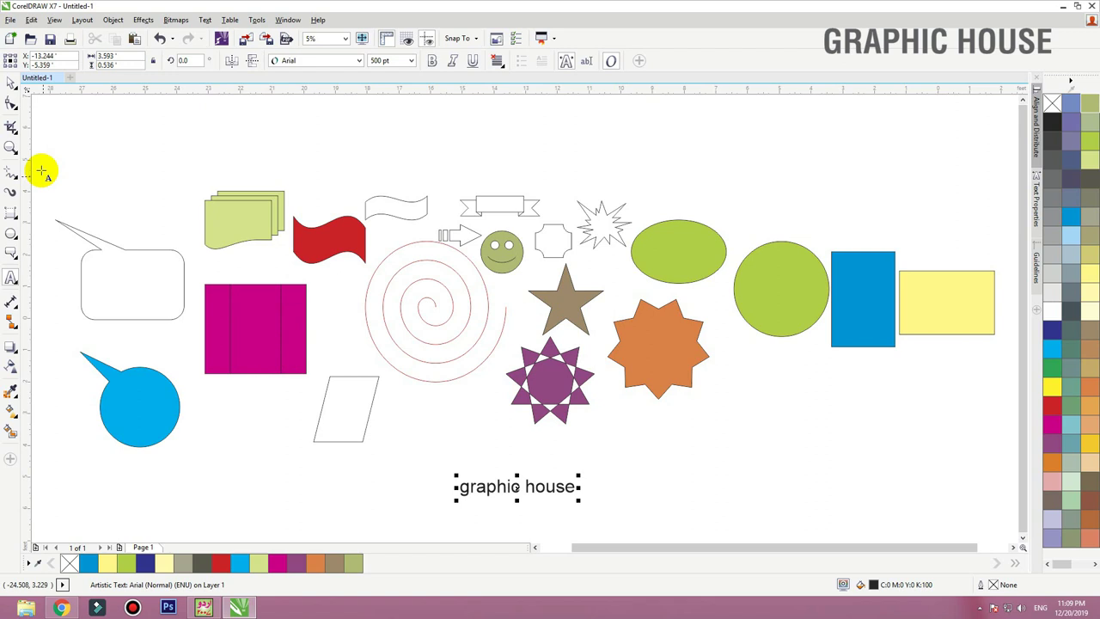
Enlarge the "graphic house" text to about 7.0 by 1.05 ft
click(11, 80)
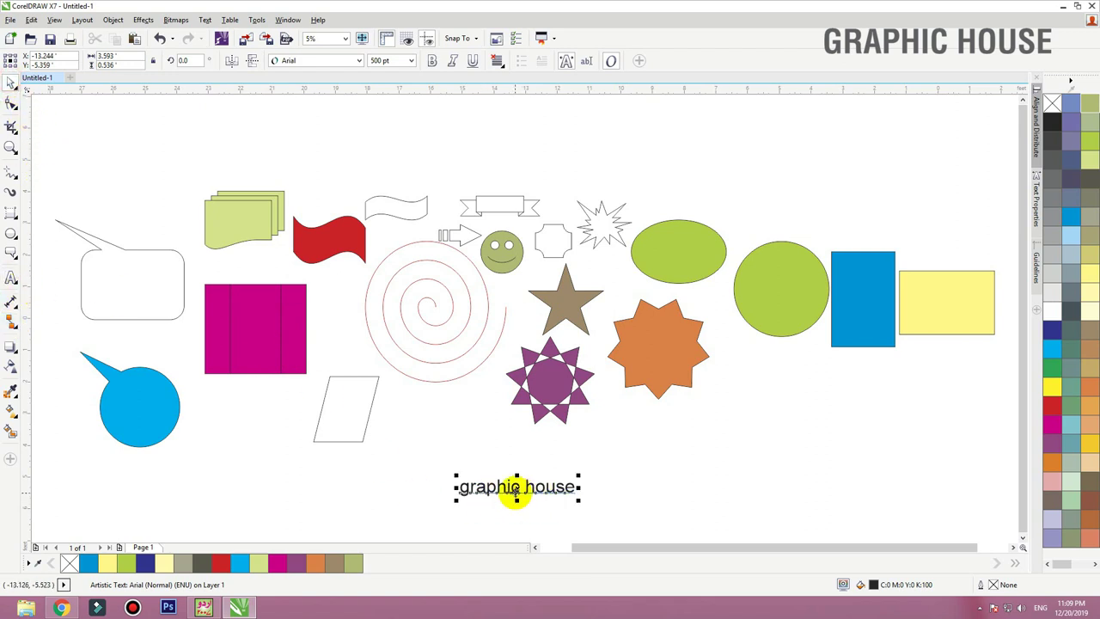
drag(514, 492, 462, 498)
drag(526, 484, 638, 463)
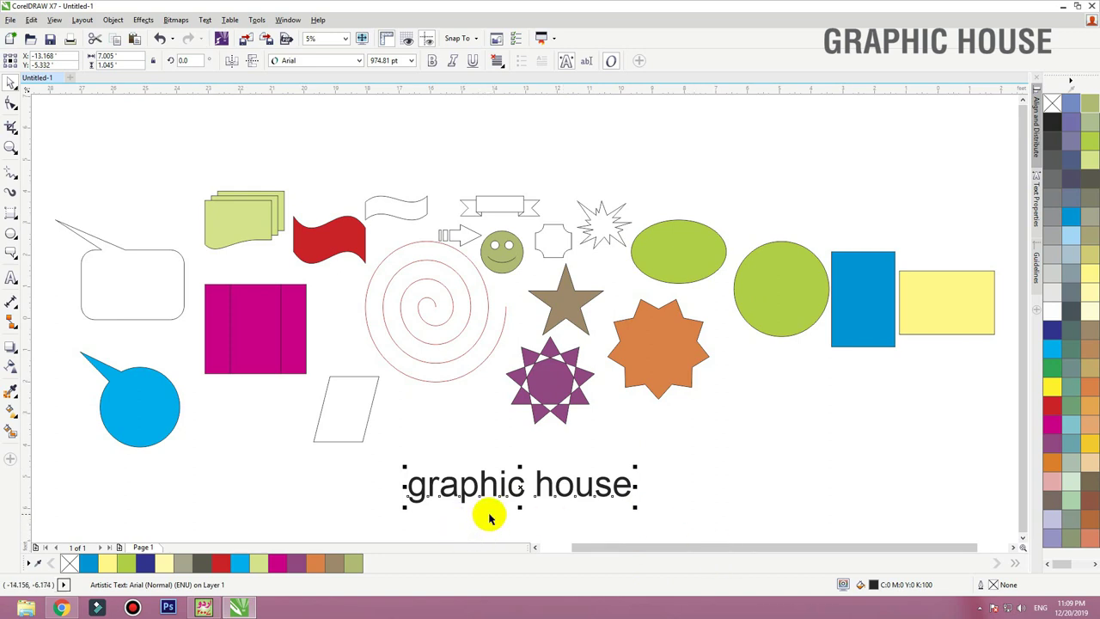
Set the "graphic house" text to the Arkitech font, shift it sideways beneath the shapes and fill it red
click(312, 60)
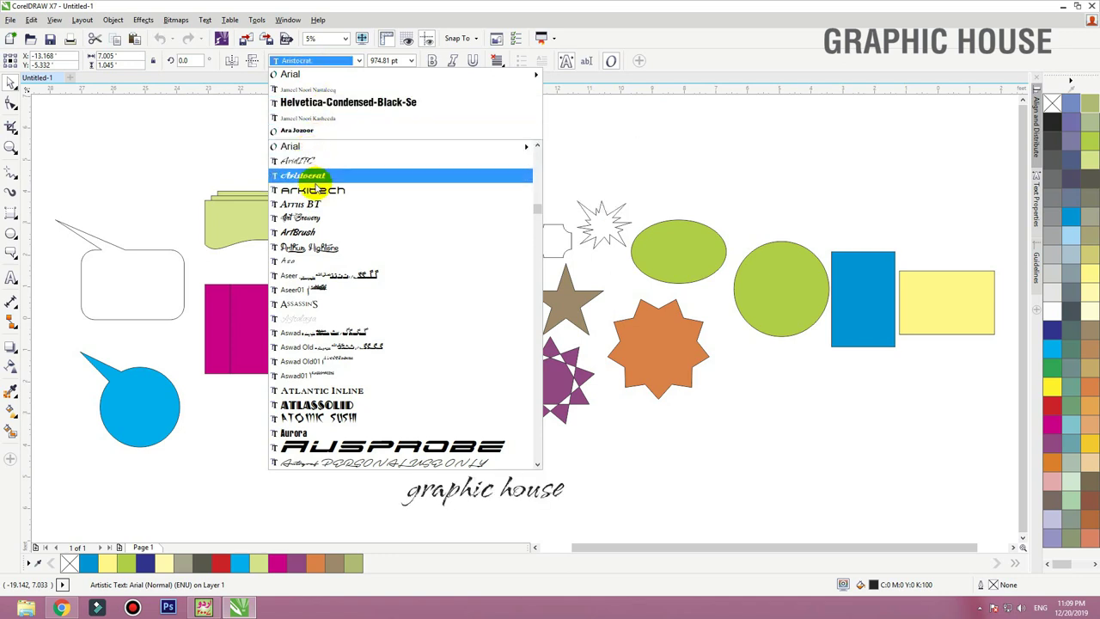
click(309, 190)
drag(607, 485, 464, 493)
click(1051, 415)
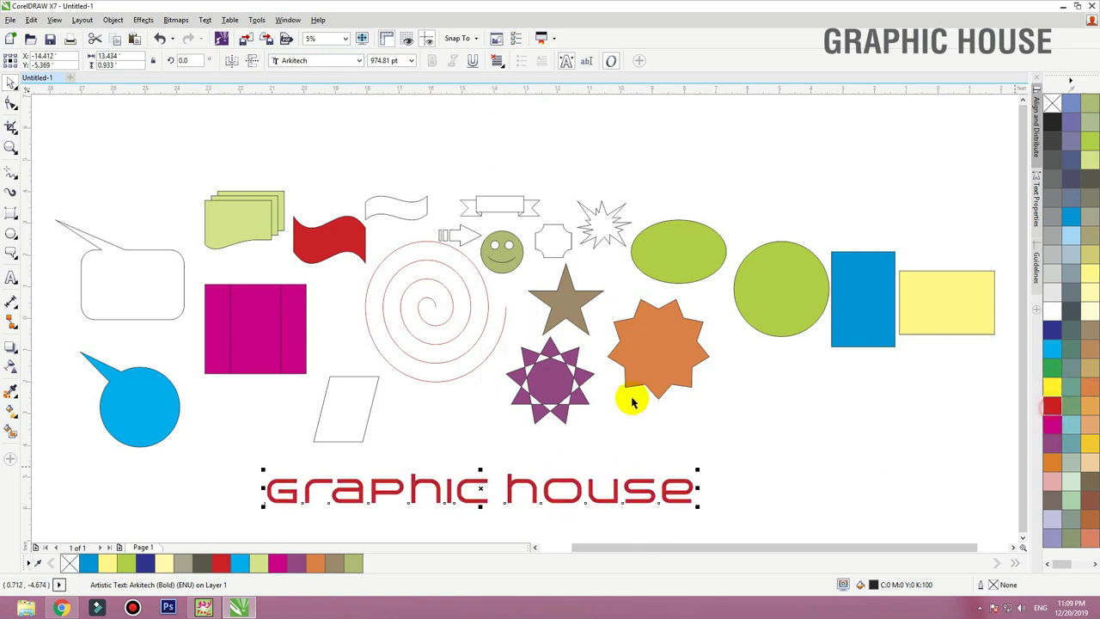
Change the "graphic house" text to the Bira PERSONAL USE ONLY font and move it back beneath the middle of the shapes
click(322, 67)
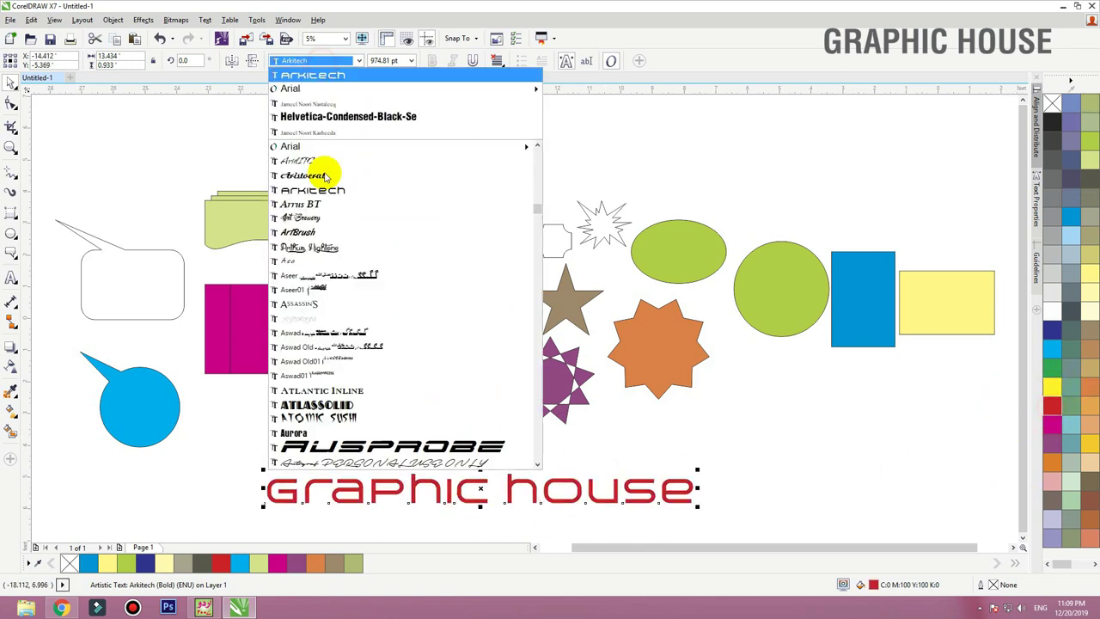
scroll(335, 258, down, 6)
scroll(335, 292, down, 2)
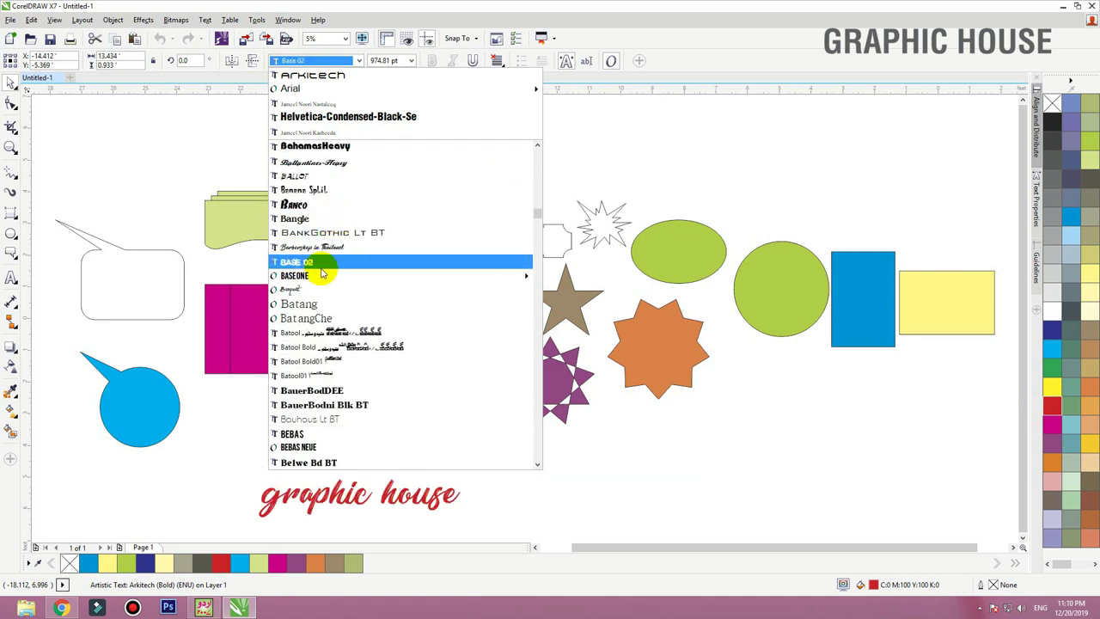
mouse_move(316, 280)
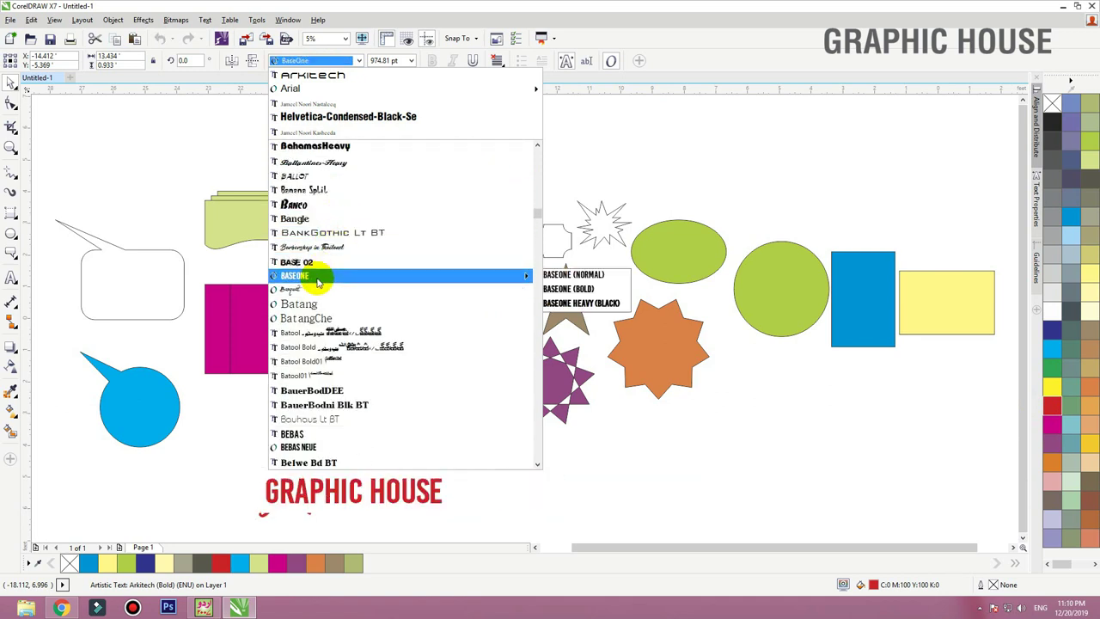
scroll(320, 282, down, 3)
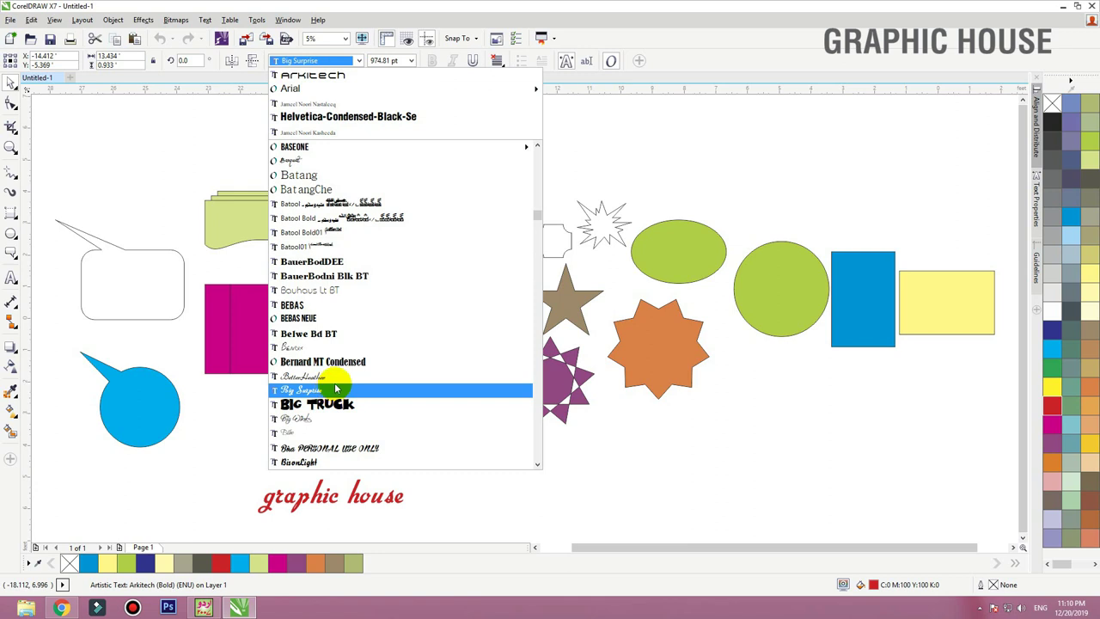
click(336, 448)
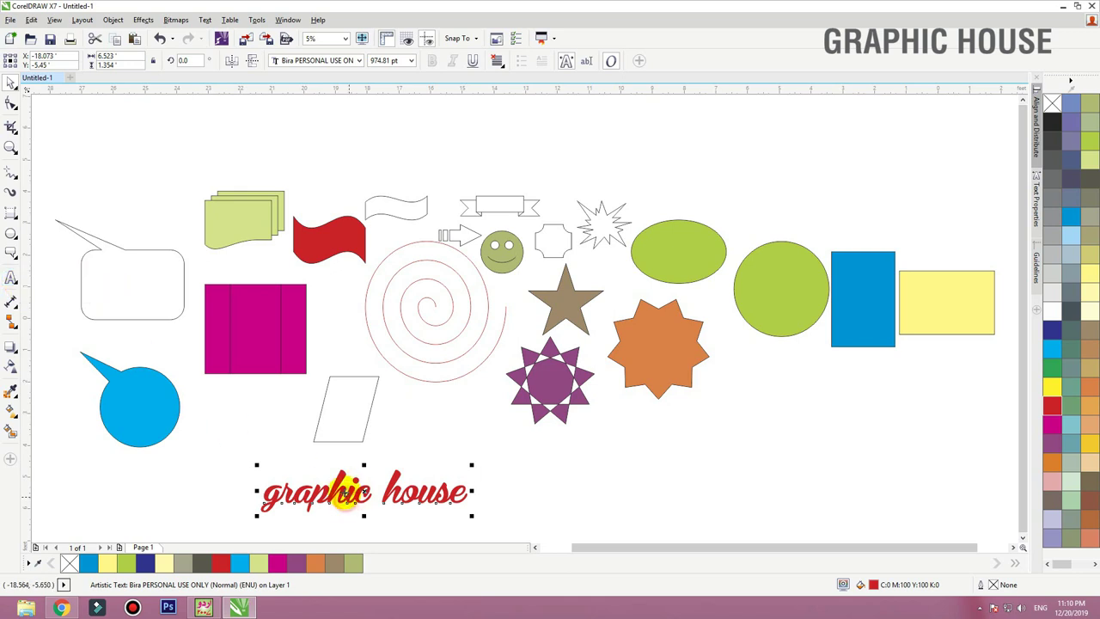
drag(345, 497, 458, 486)
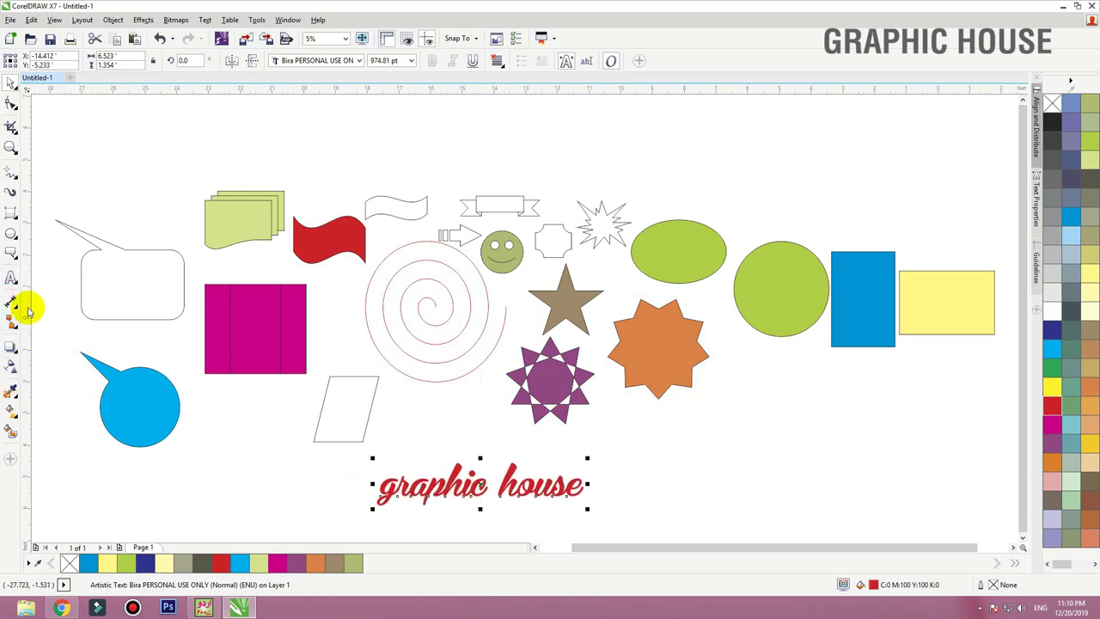
click(14, 325)
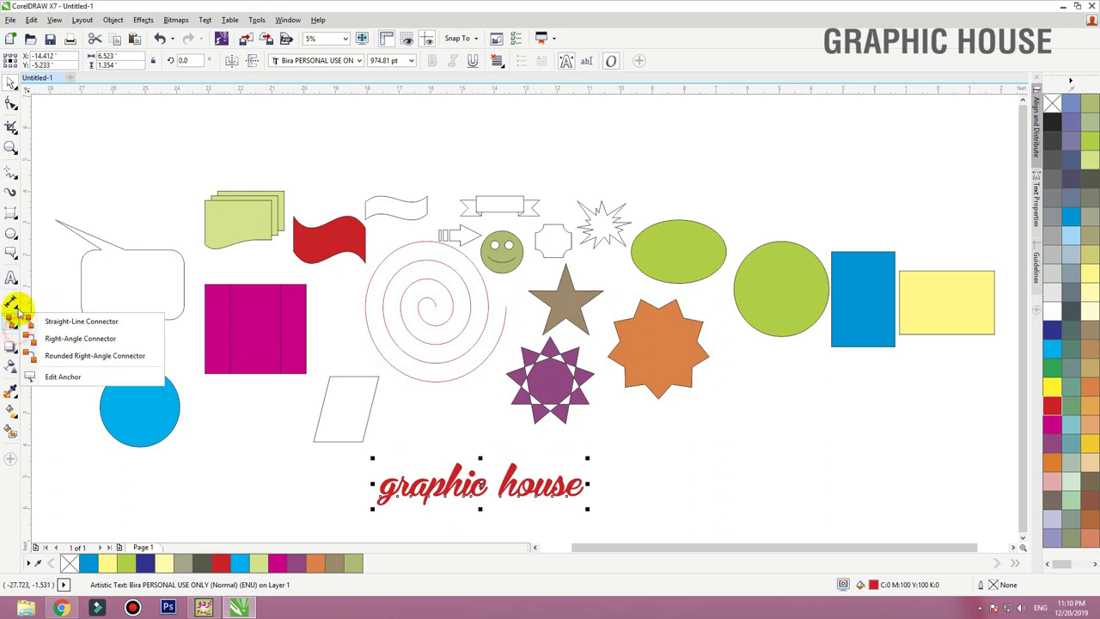
click(13, 302)
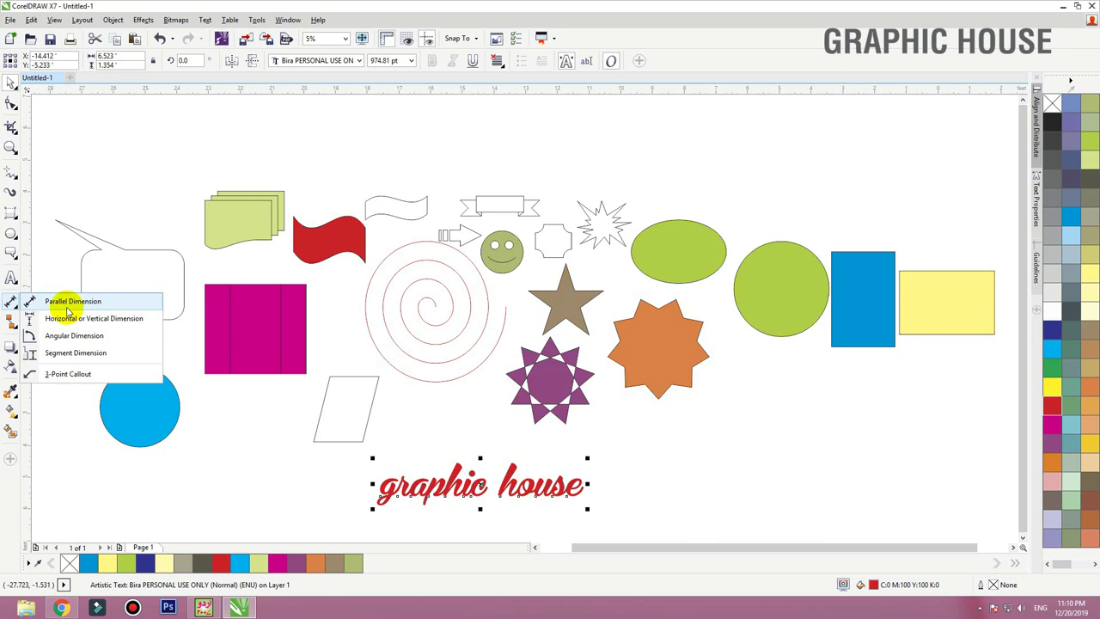
Add an artistic letter "A" above the rounded callout and enlarge it to about 2.04 by 2.18 ft
click(11, 276)
click(117, 155)
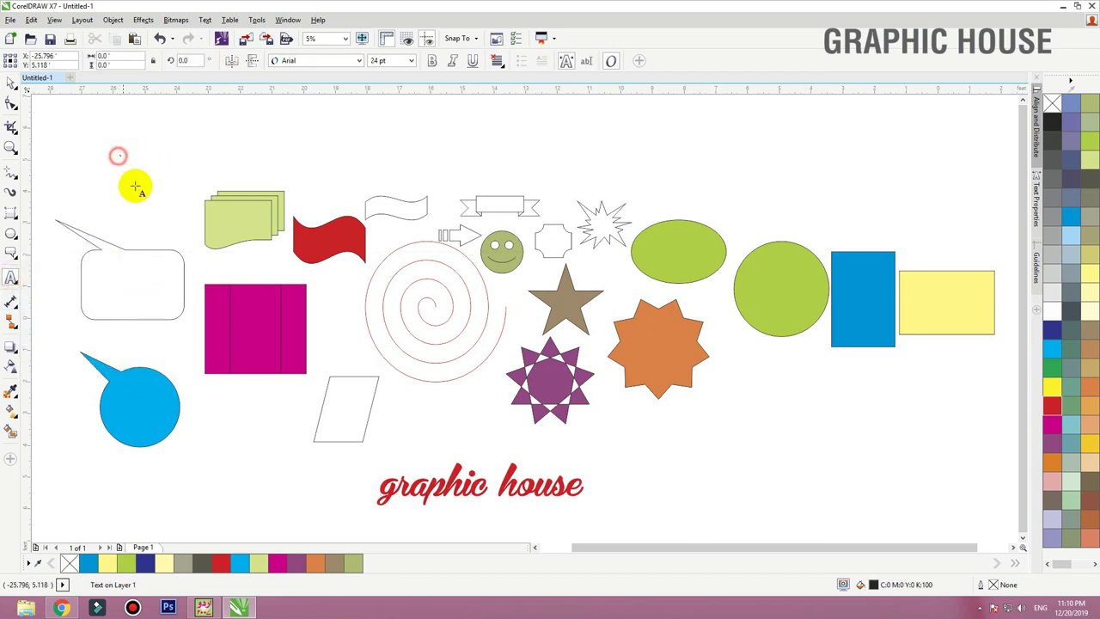
click(8, 79)
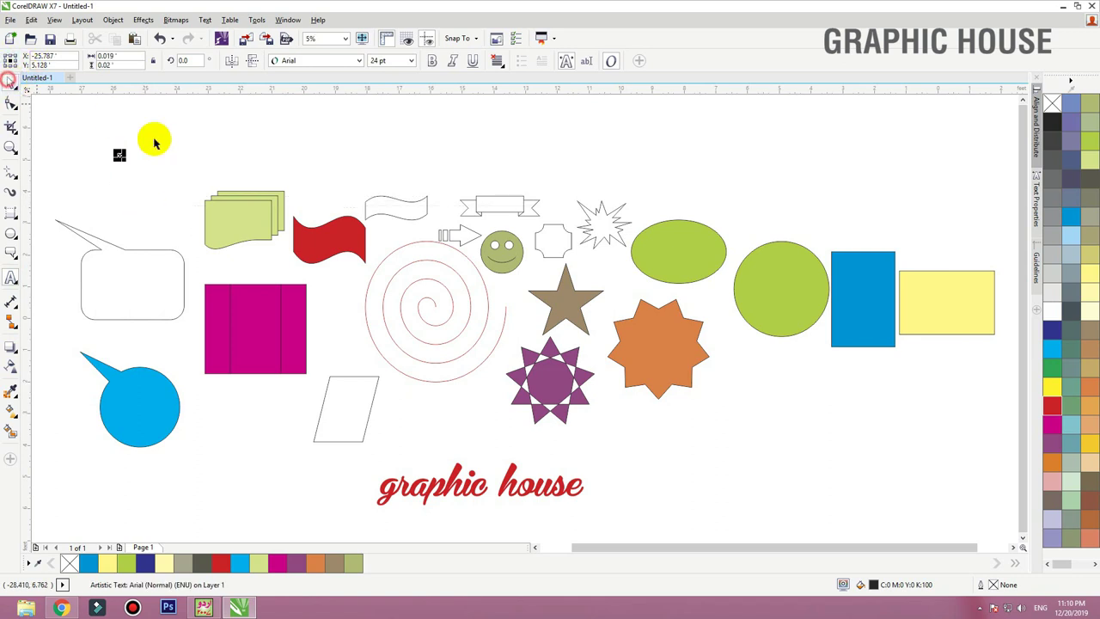
drag(125, 161, 160, 201)
Dimension the height of the letter "A" with a Parallel Dimension placed to the left of the letter
click(11, 305)
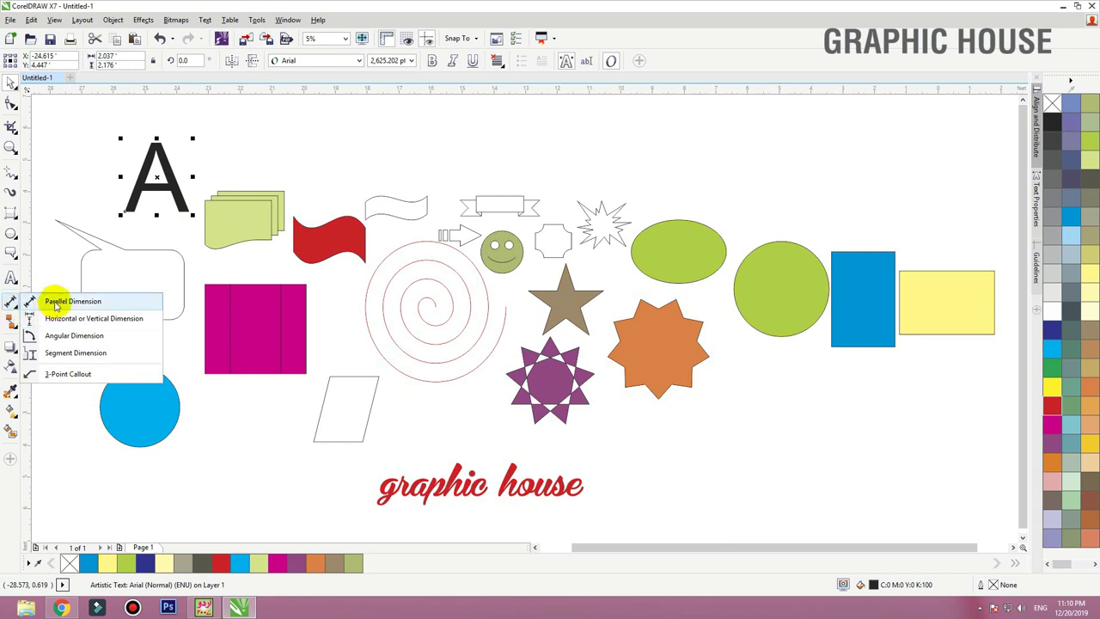
click(44, 298)
drag(155, 141, 157, 215)
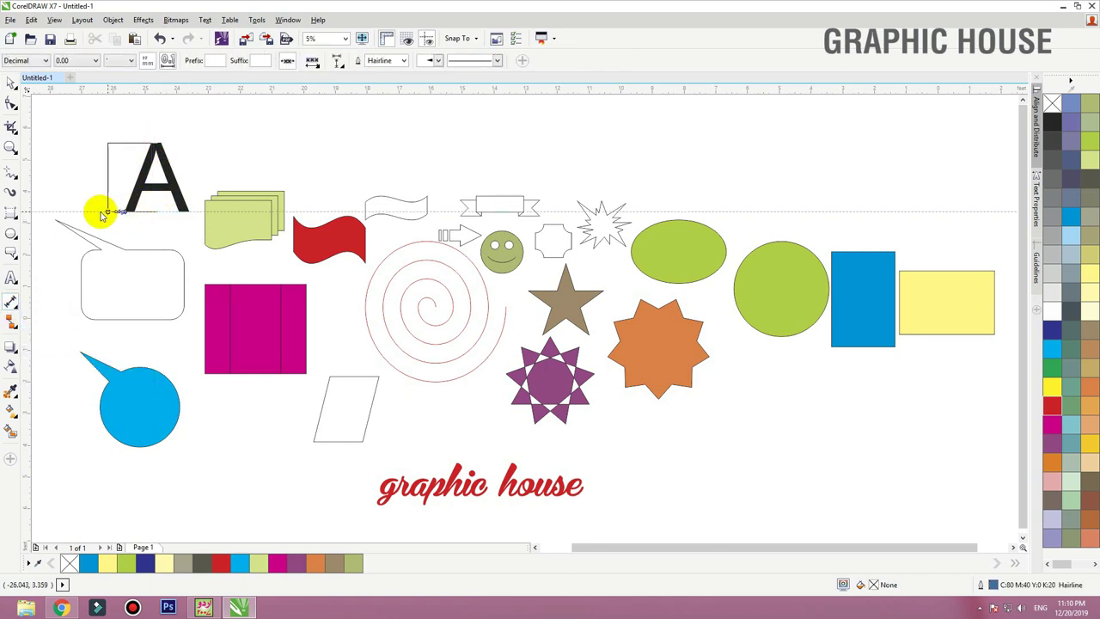
click(97, 212)
click(10, 82)
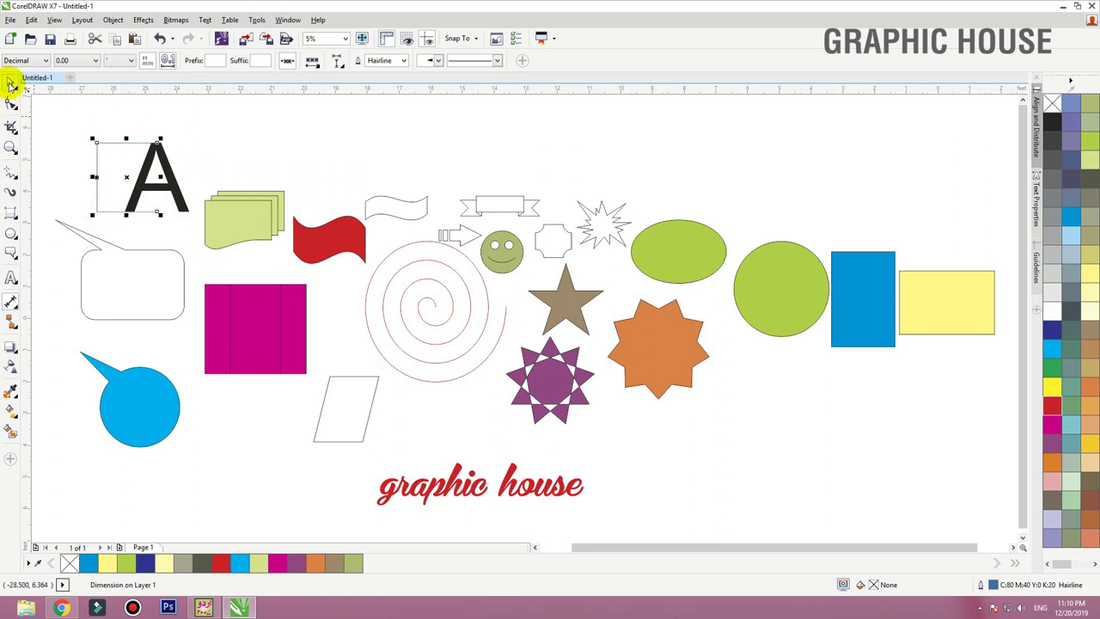
Set the height dimension's text size to 300 pt and shift the letter "A" slightly to the left
drag(238, 121, 74, 226)
click(284, 330)
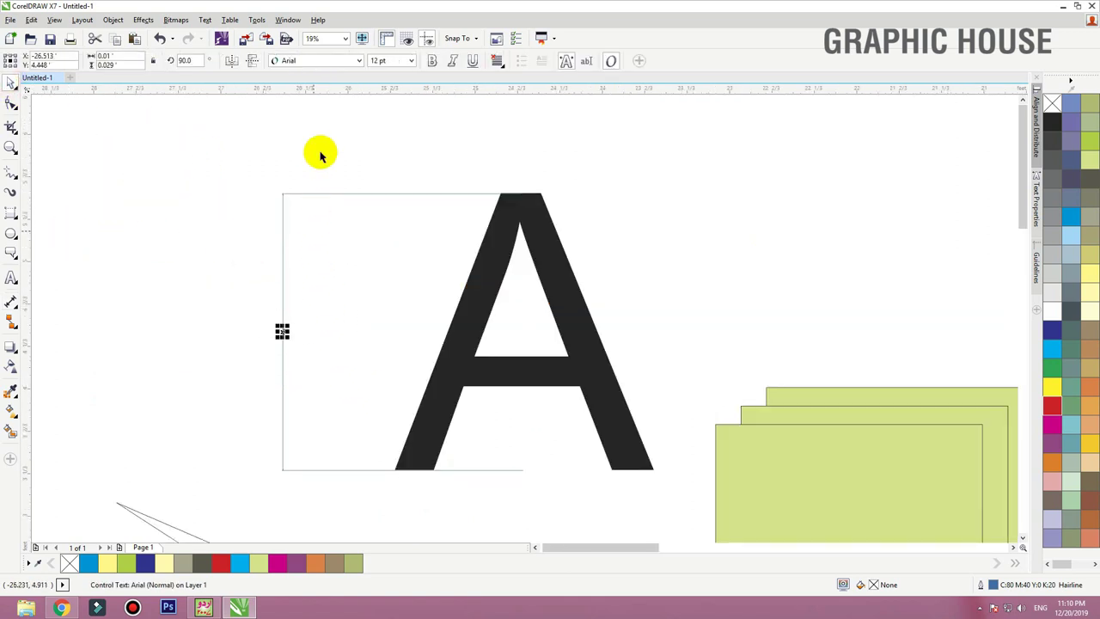
click(386, 60)
text(300)
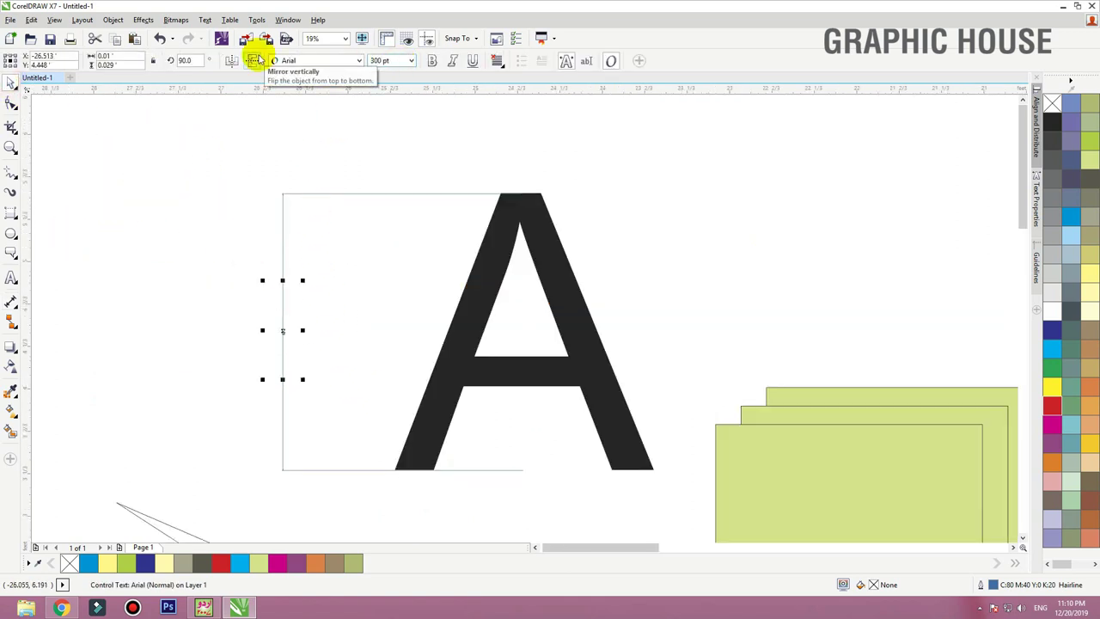
click(206, 212)
drag(487, 272, 476, 272)
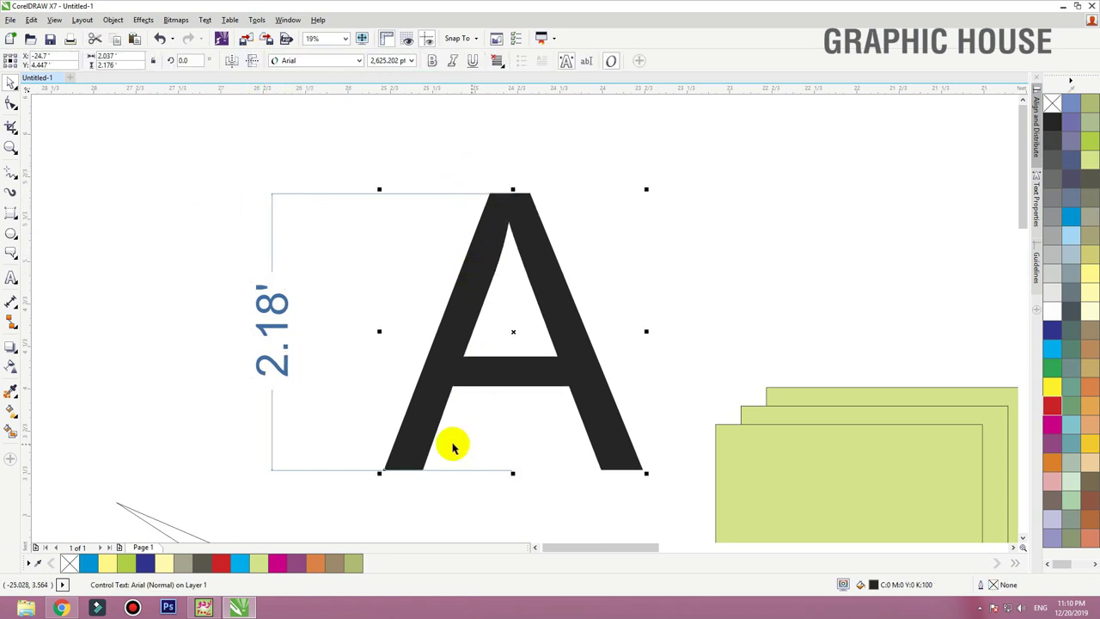
Examine the decimal precision and extension line options for the letter's height dimension
click(285, 338)
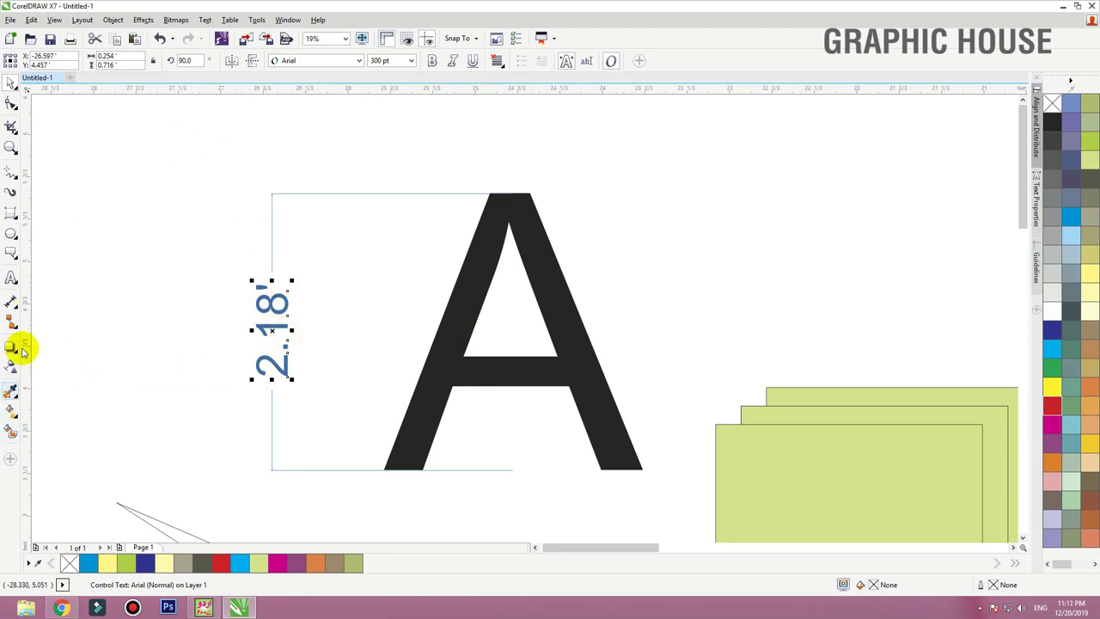
click(11, 303)
click(54, 301)
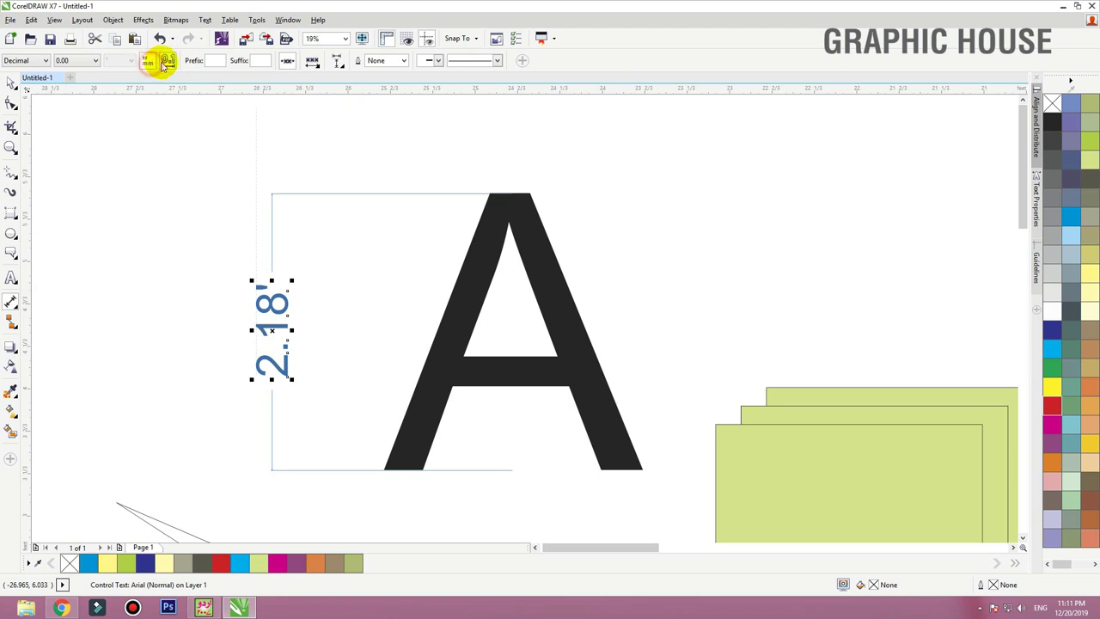
click(93, 60)
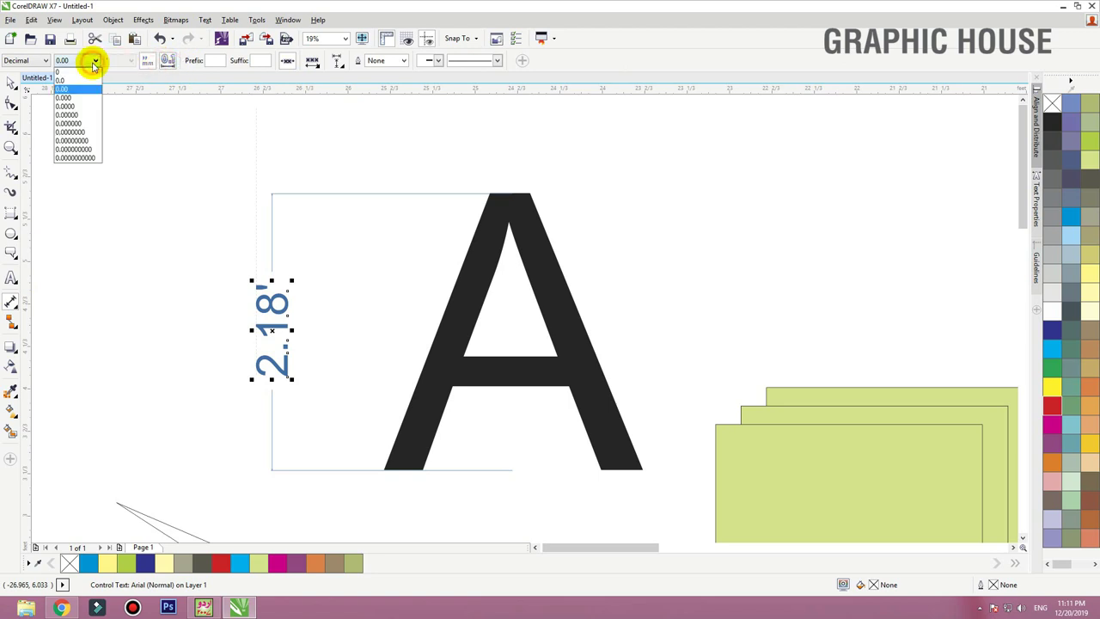
click(76, 105)
click(89, 63)
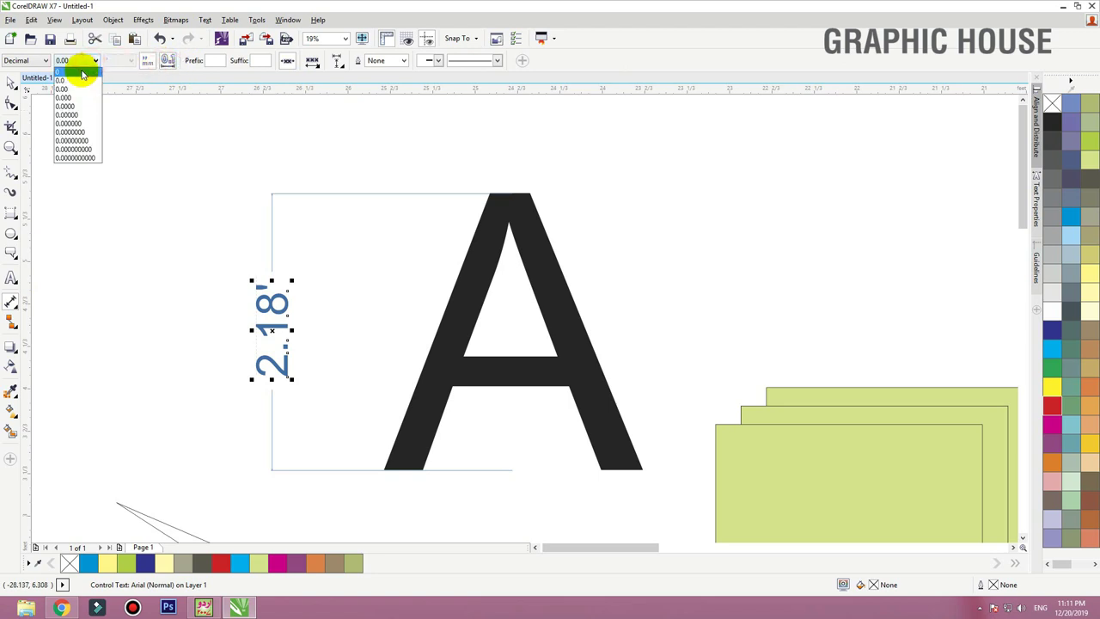
click(88, 61)
click(342, 69)
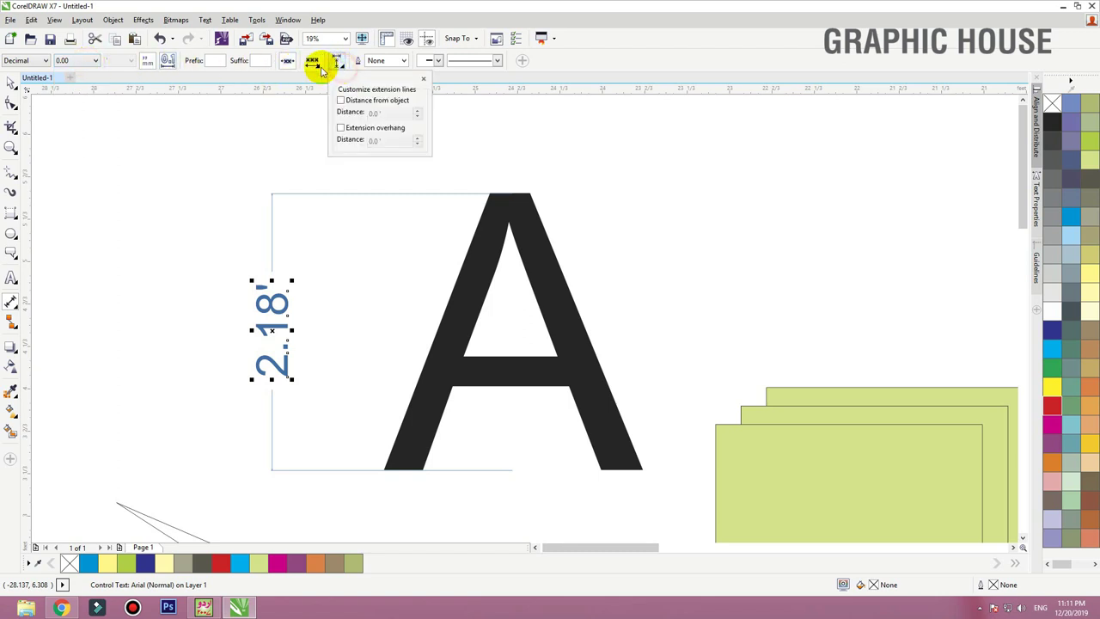
click(184, 146)
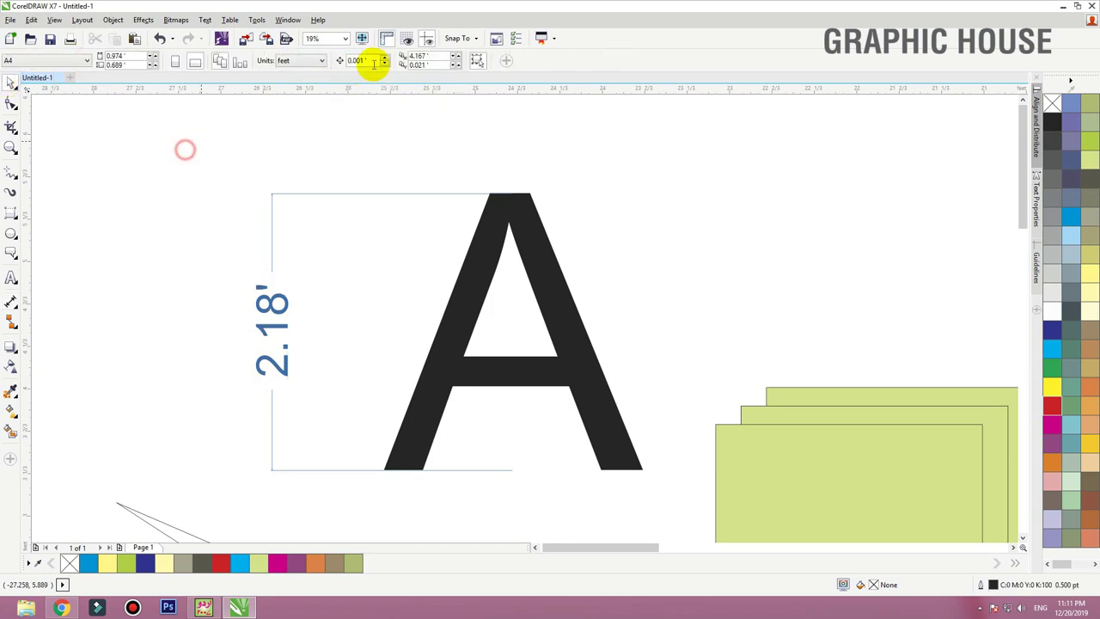
Set the drawing units to inches and delete the height dimension of the letter "A"
click(292, 60)
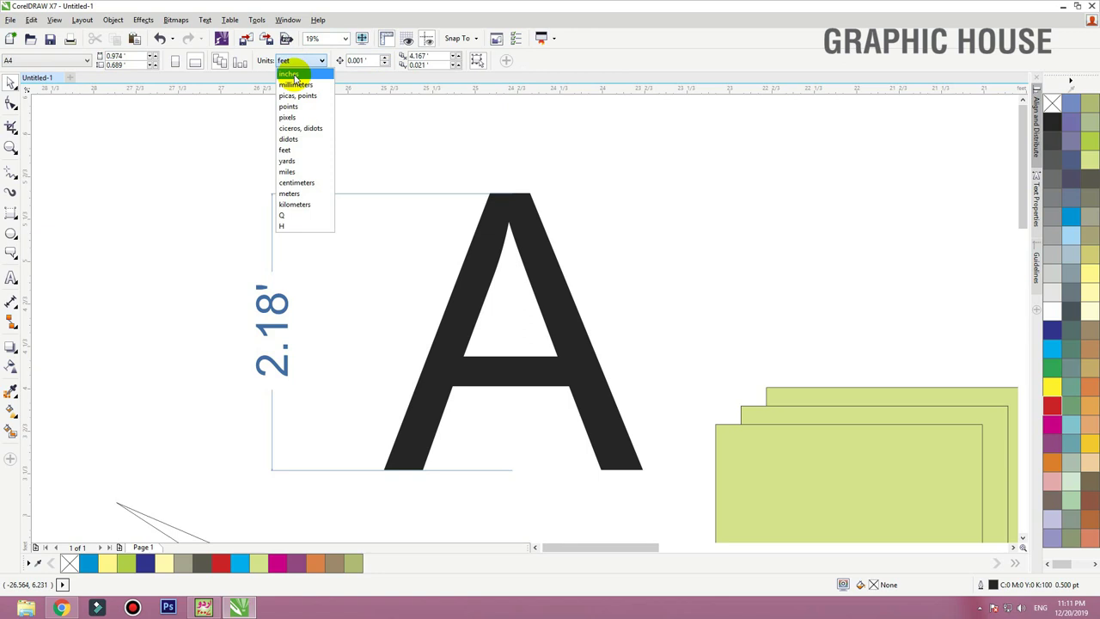
click(290, 74)
click(514, 245)
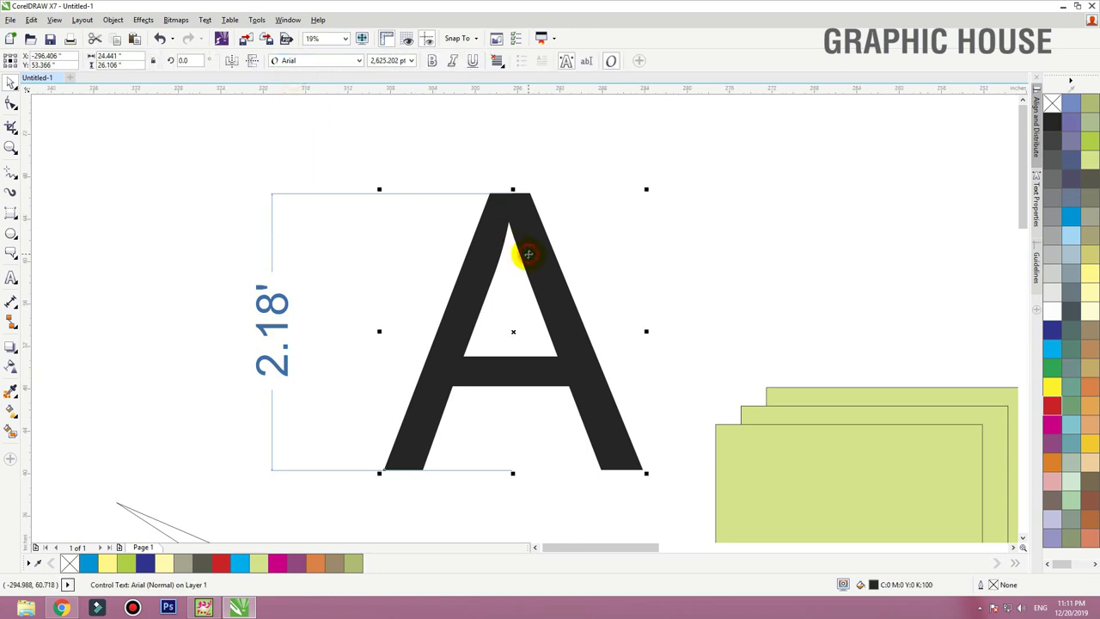
click(273, 317)
click(440, 310)
click(359, 206)
click(363, 191)
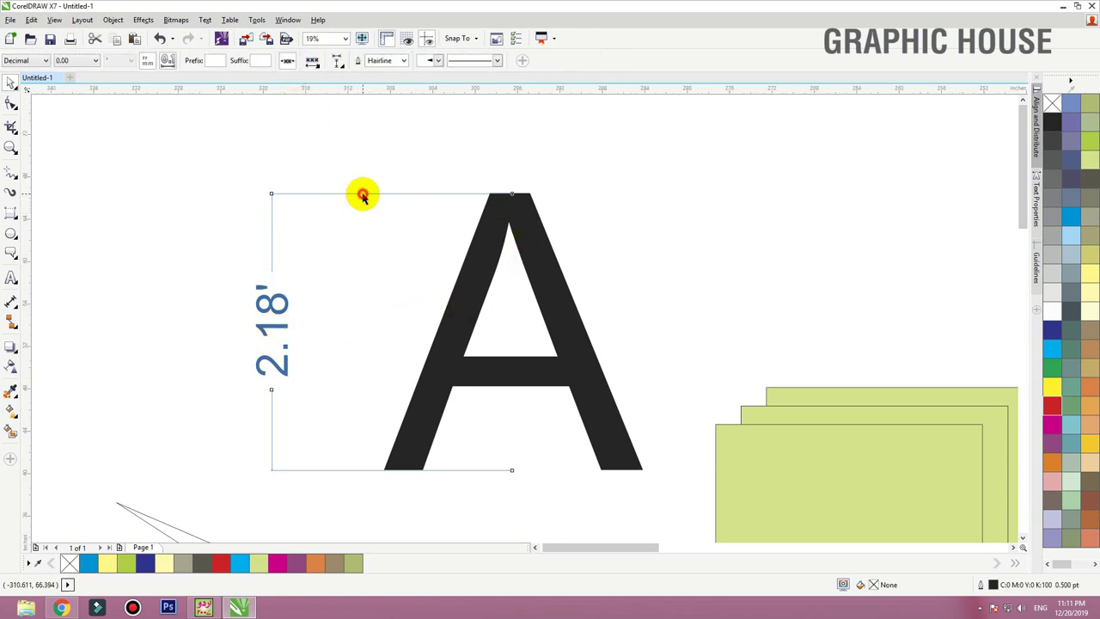
key(Delete)
Dimension the height of the letter "A" with a Parallel Dimension placed to the left of the letter
click(12, 302)
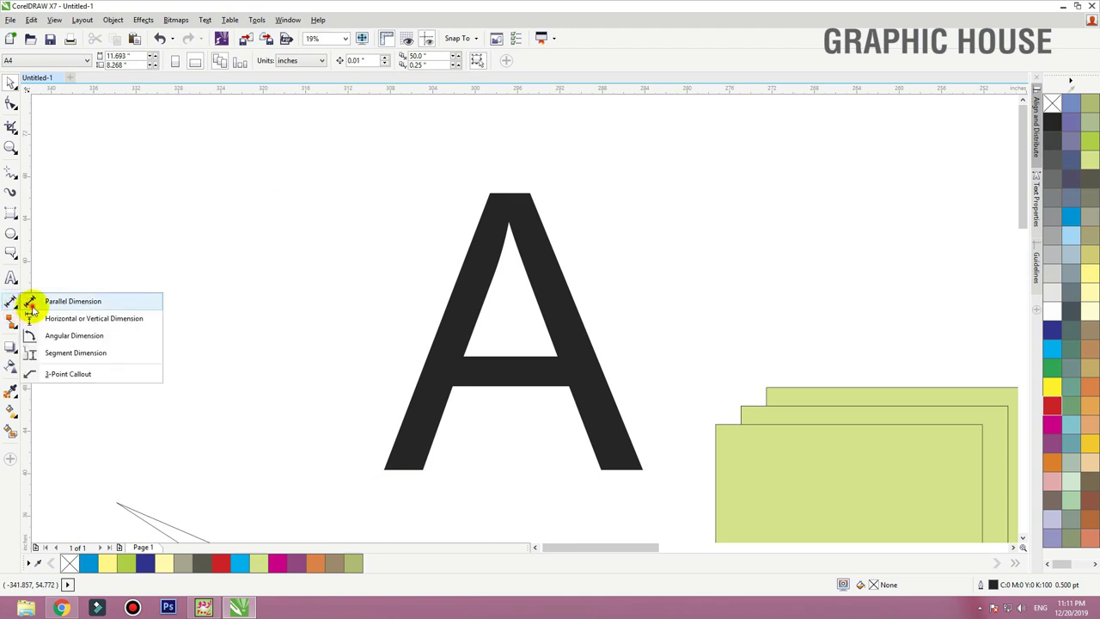
click(39, 299)
drag(496, 192, 493, 462)
click(285, 469)
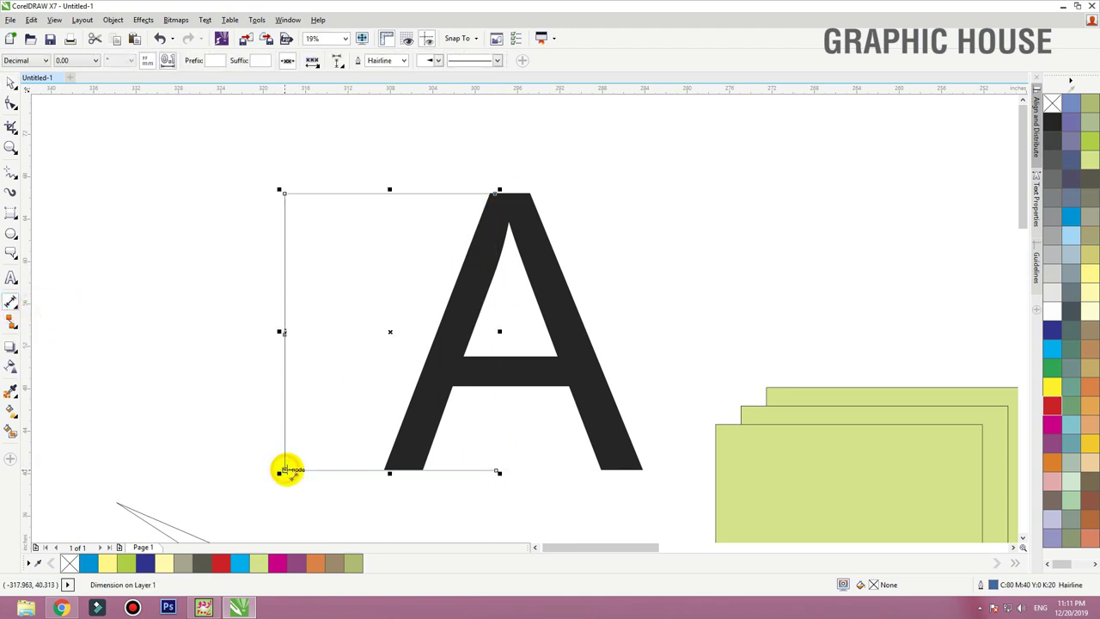
Set the text size of the new height dimension to 300 pt
click(241, 292)
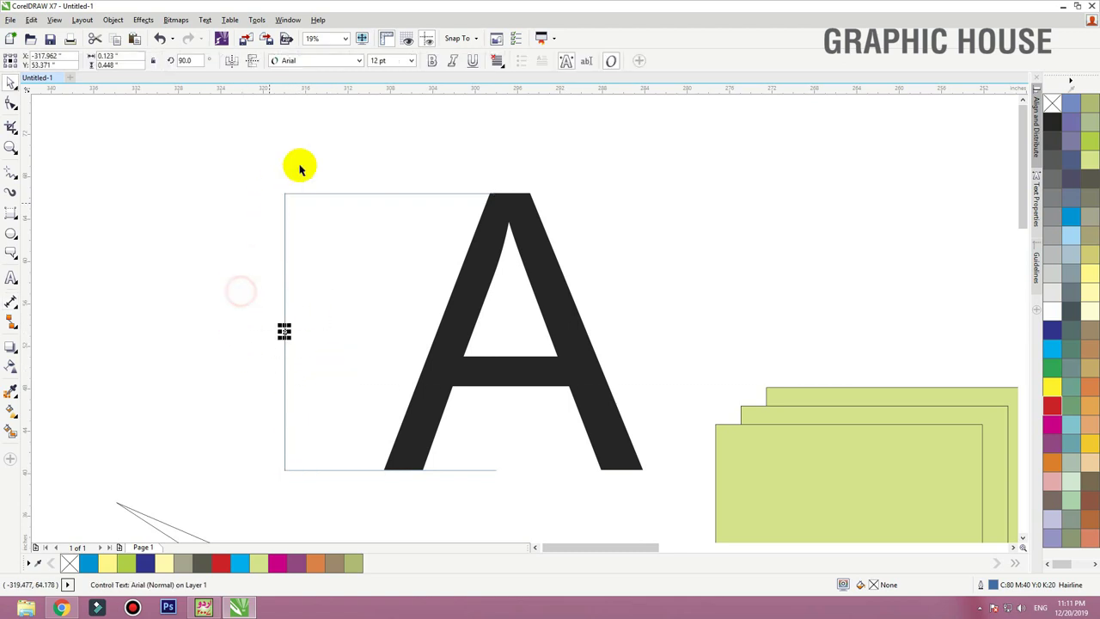
click(386, 60)
text(300)
key(Return)
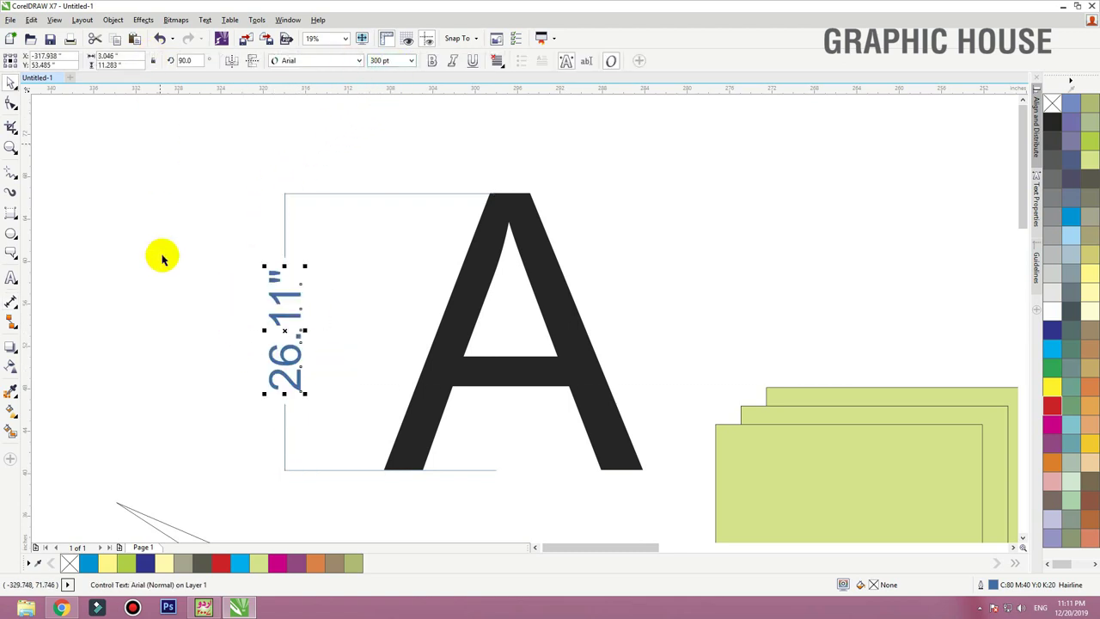
click(240, 263)
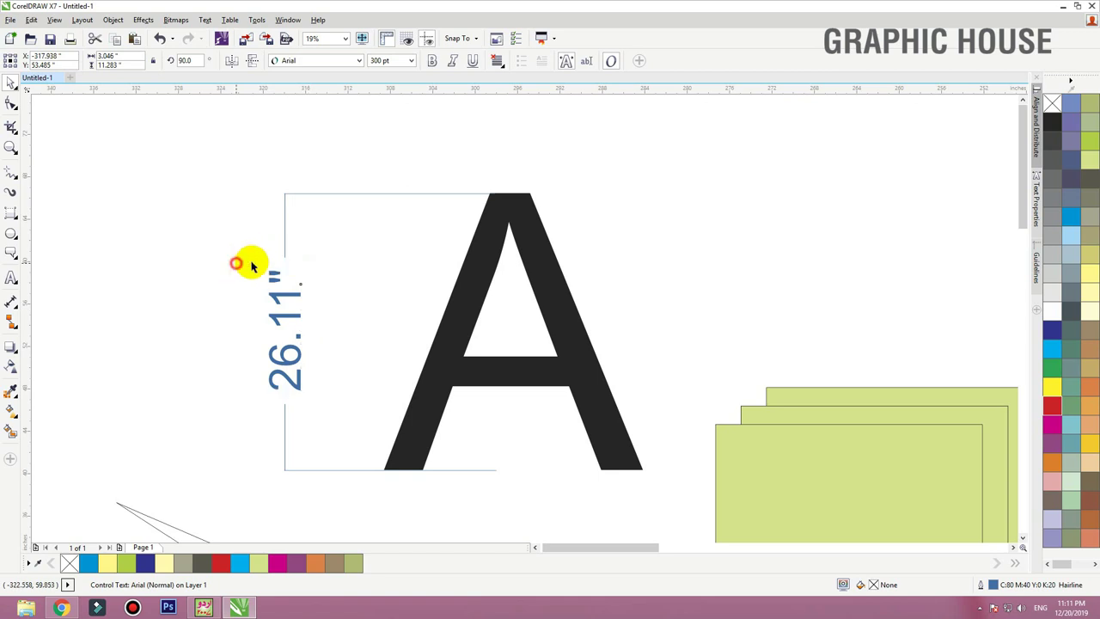
Switch the drawing units back to feet
scroll(479, 271, down, 2)
scroll(479, 272, down, 2)
scroll(524, 240, down, 2)
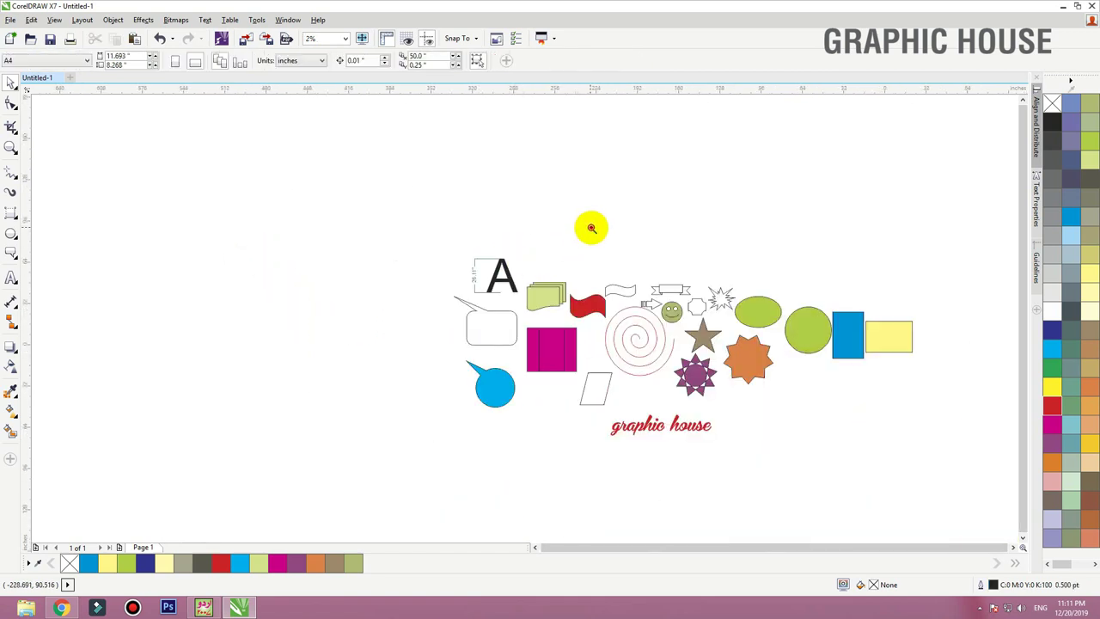
scroll(370, 348, up, 2)
click(301, 60)
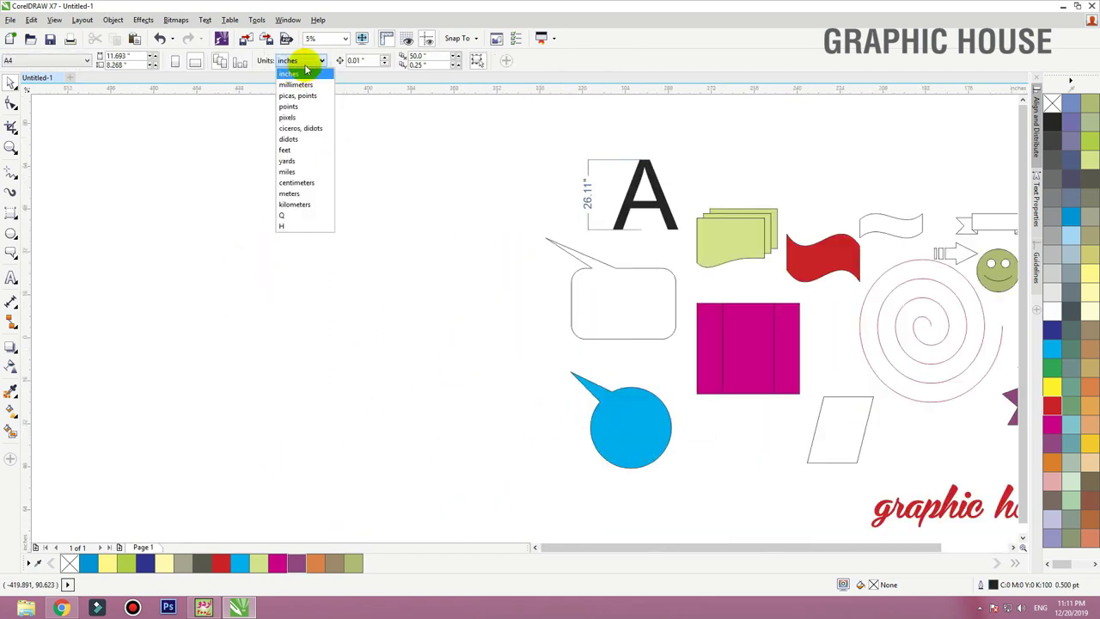
click(304, 151)
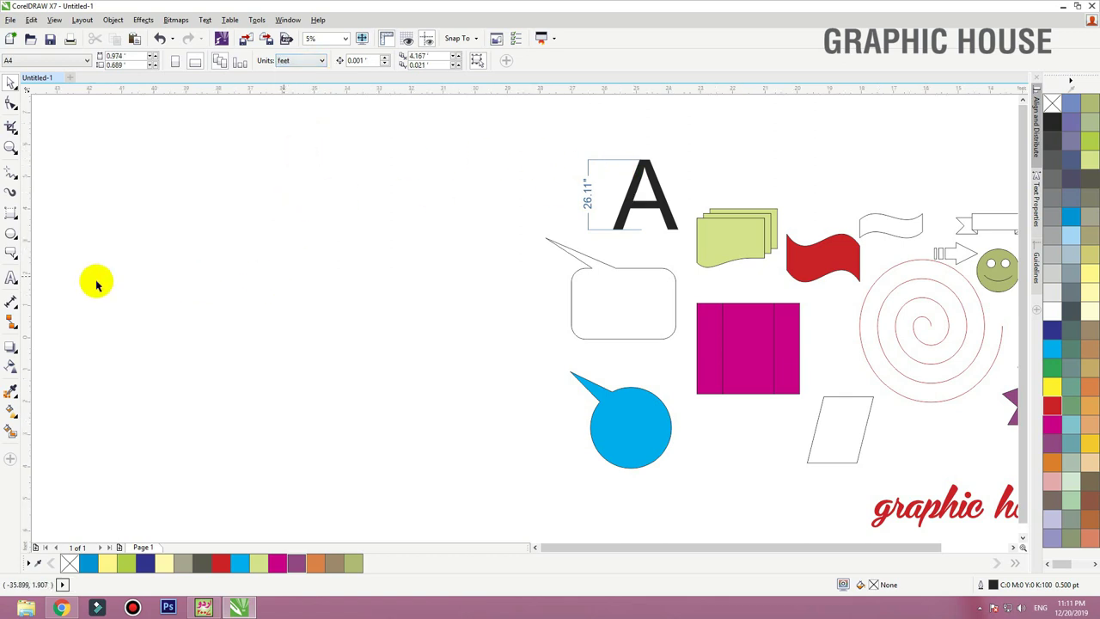
Draw a diagonal line with the Straight-Line Connector tool in the empty area left of the callouts
click(16, 305)
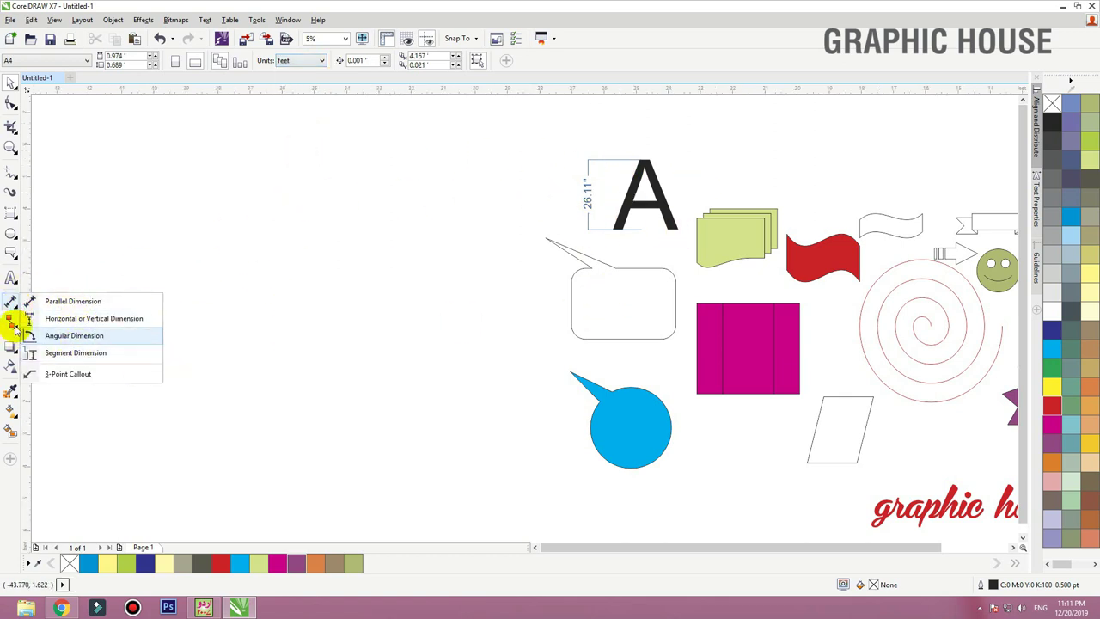
click(176, 256)
click(17, 327)
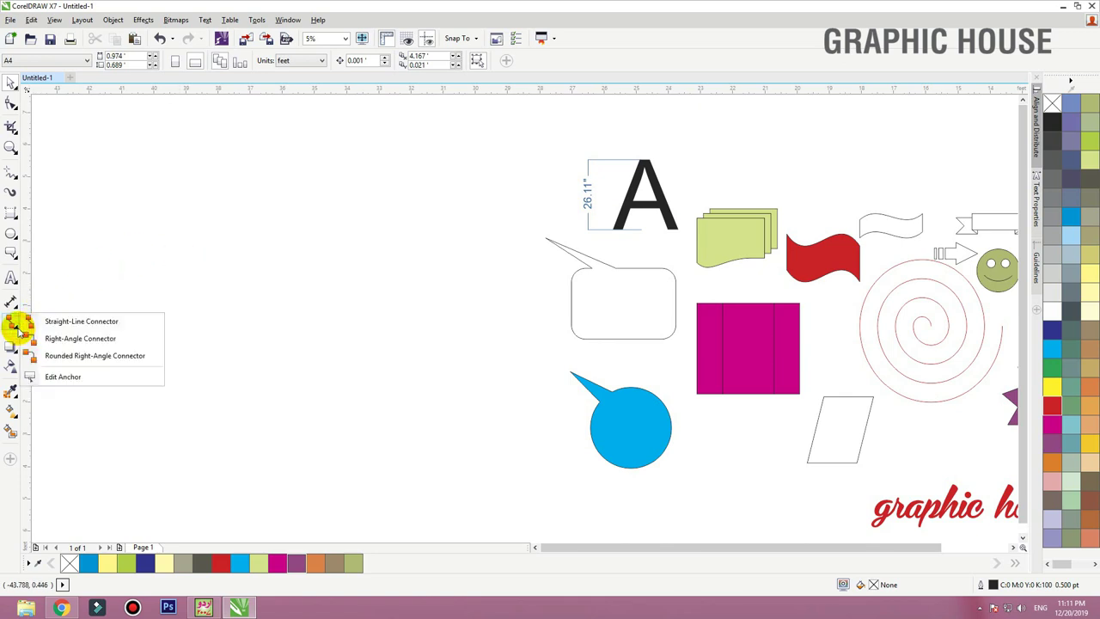
click(43, 319)
drag(275, 268, 424, 394)
key(Escape)
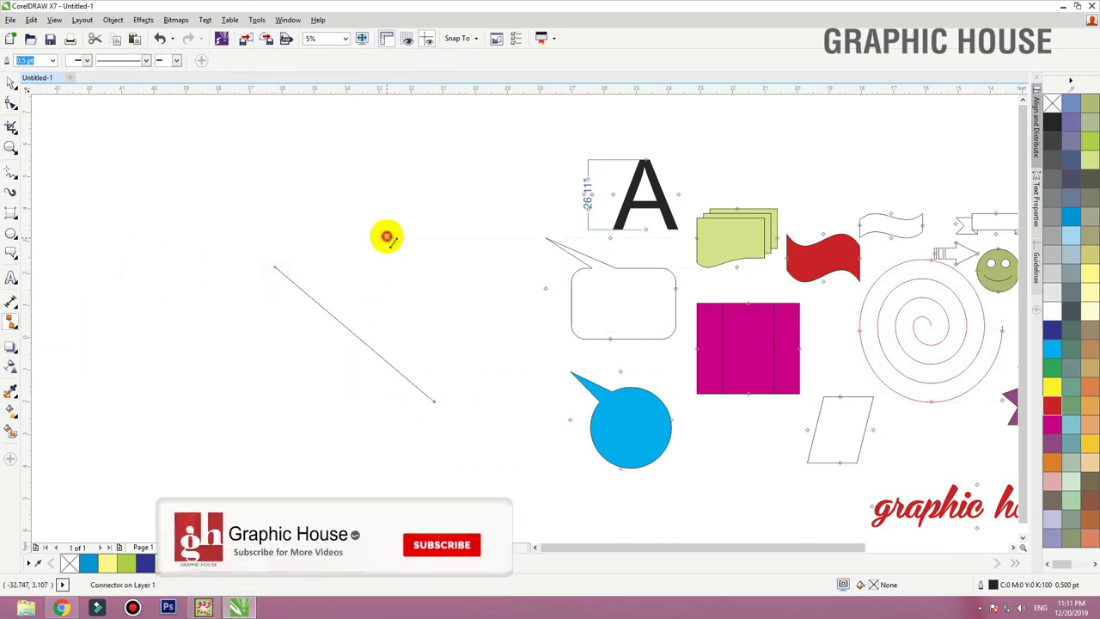
Delete the diagonal connector line
click(10, 83)
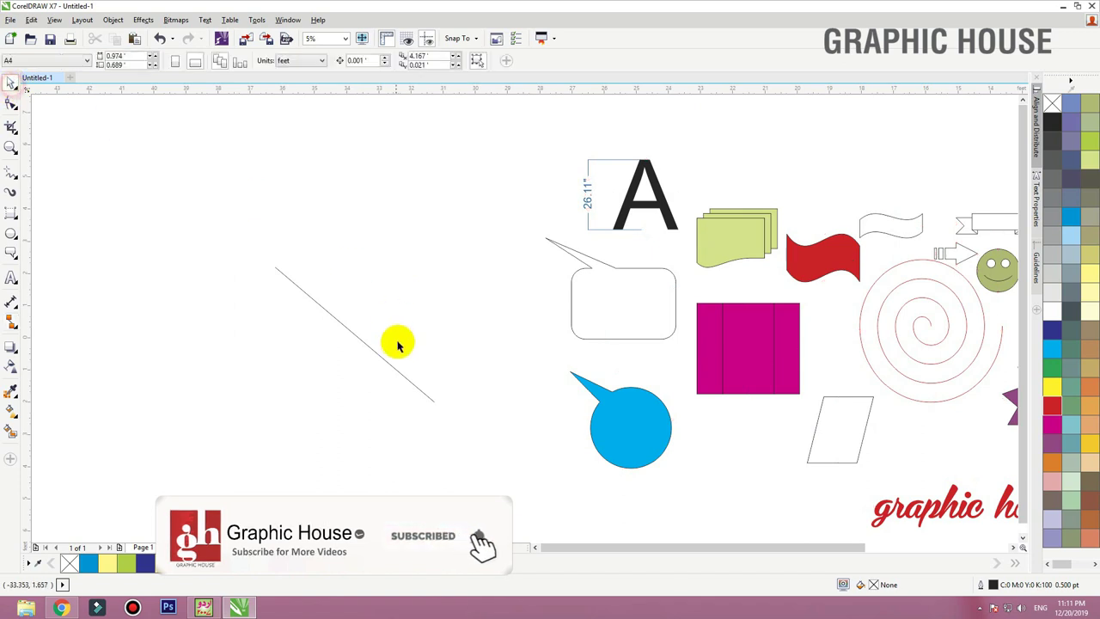
click(378, 352)
key(Delete)
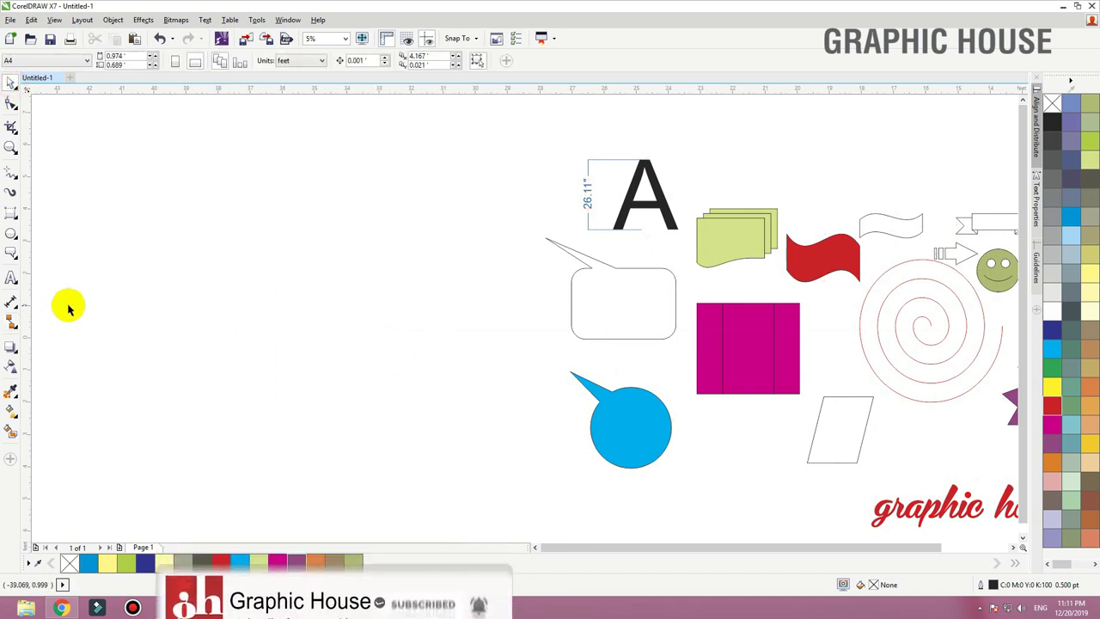
Place an enlarged copy of the smiley face, about 4.25 ft in diameter, in the empty area left of the callouts
click(17, 355)
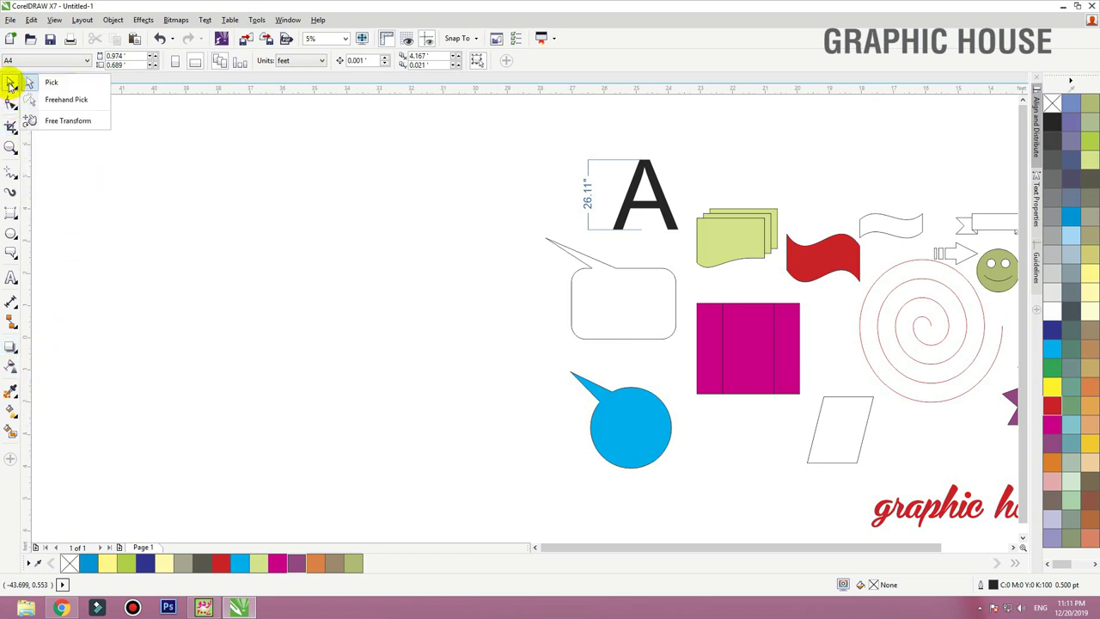
click(10, 84)
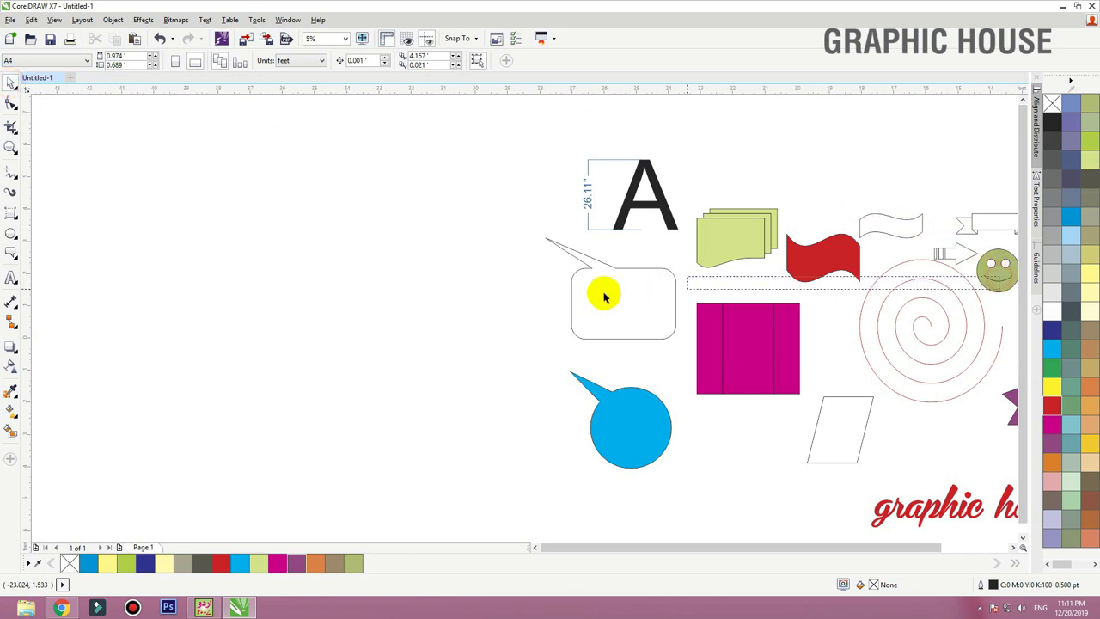
drag(979, 280, 404, 298)
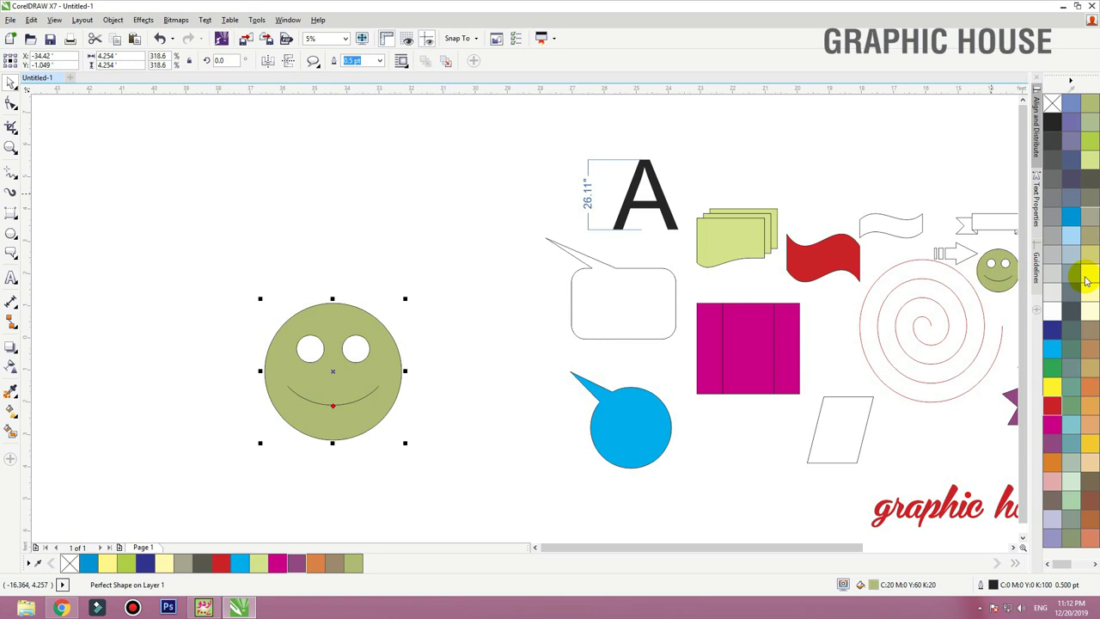
Fill the enlarged smiley face with red, try removing its outline, and undo the outline removal
click(1051, 405)
right_click(1052, 102)
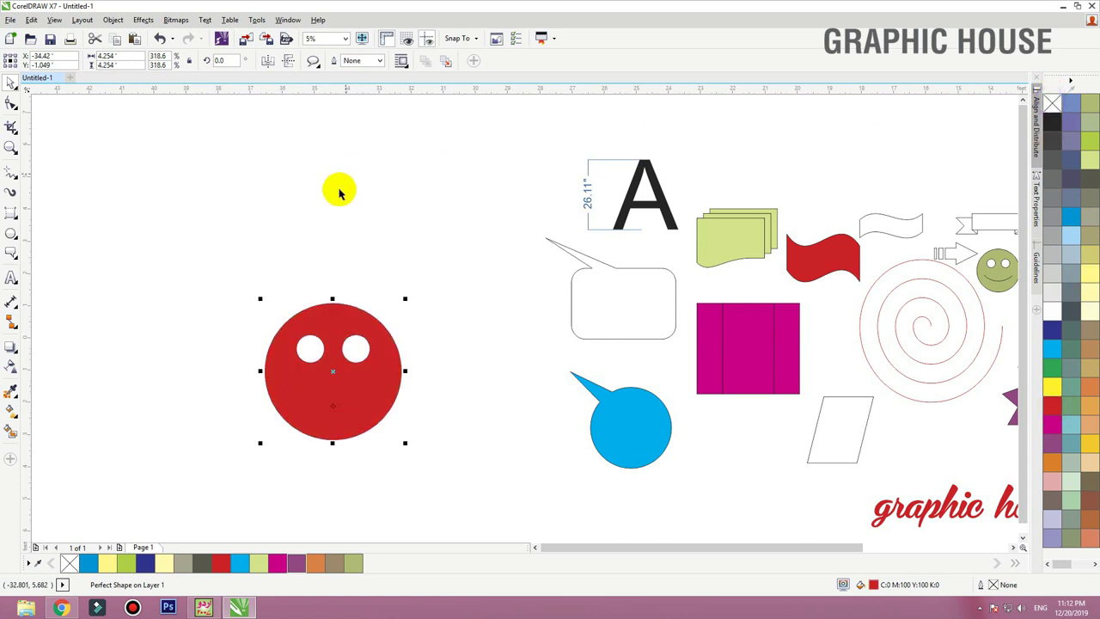
key(ctrl+z)
key(shift+F2)
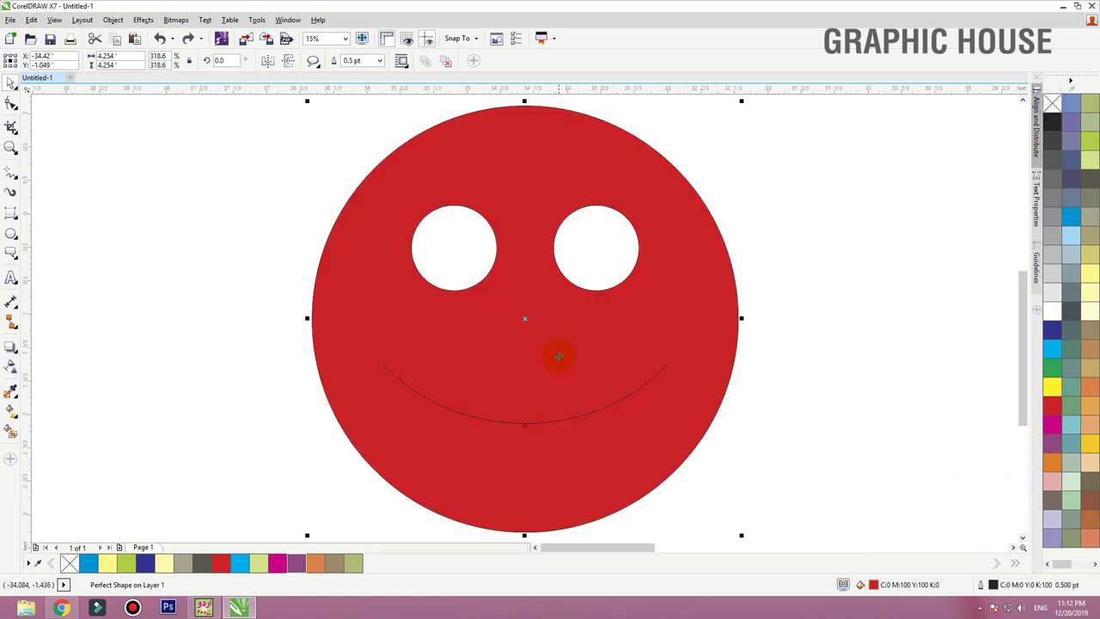
scroll(611, 323, down, 2)
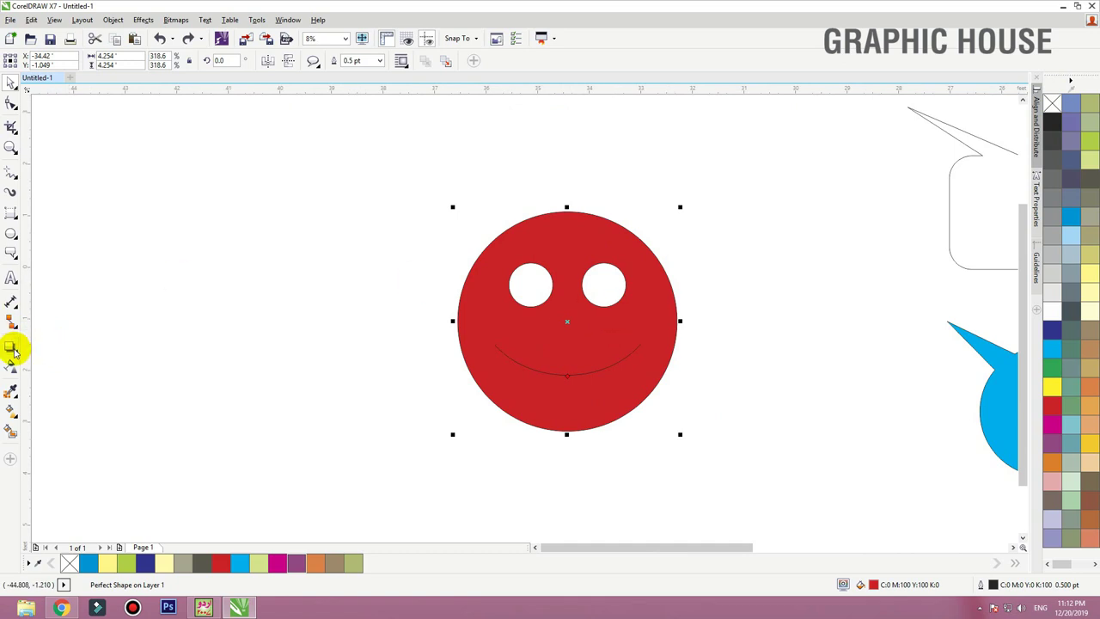
Cast a drop shadow from the base of the red smiley face toward its upper left
click(433, 365)
click(569, 428)
drag(576, 429, 435, 340)
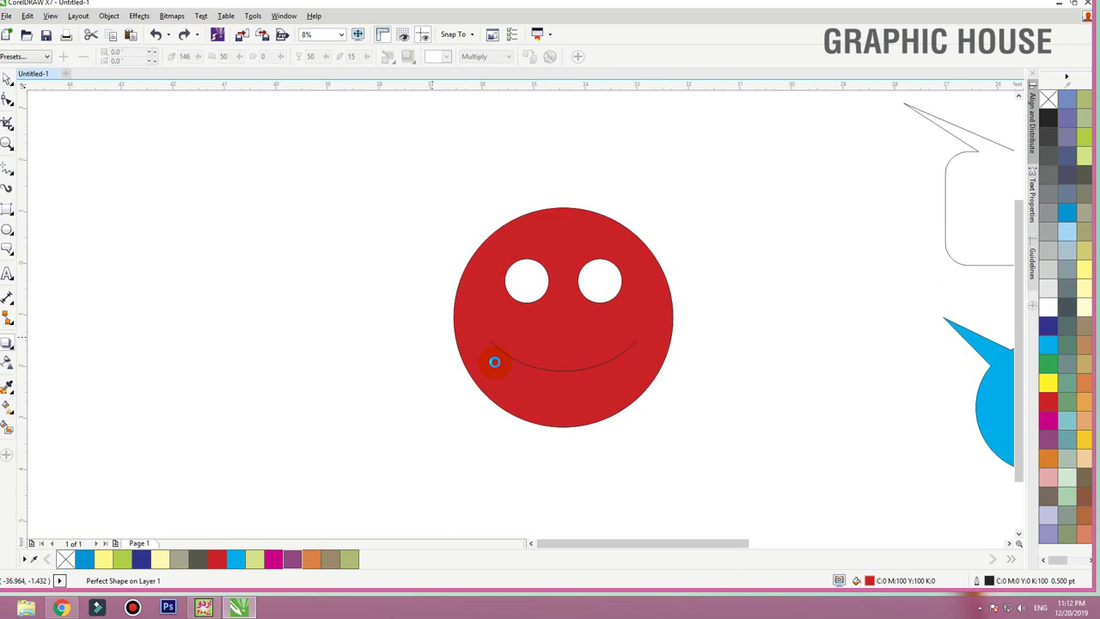
Redirect the red smiley's drop shadow to the lower left and flatten it into a long, thin shadow at an angle of 174
mouse_move(442, 7)
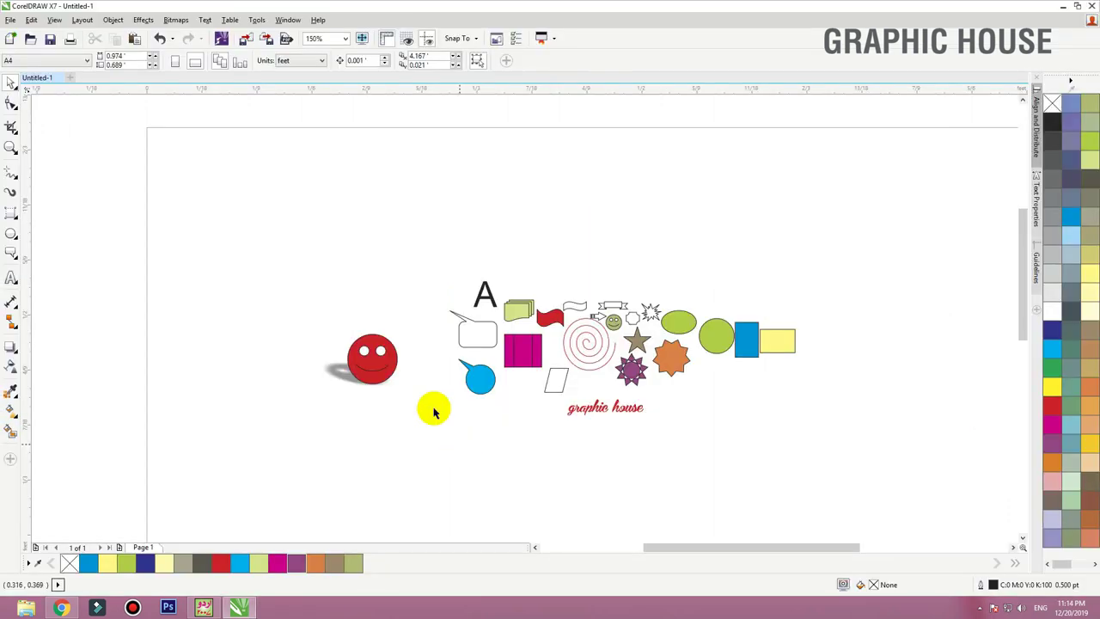
click(383, 356)
key(shift+F2)
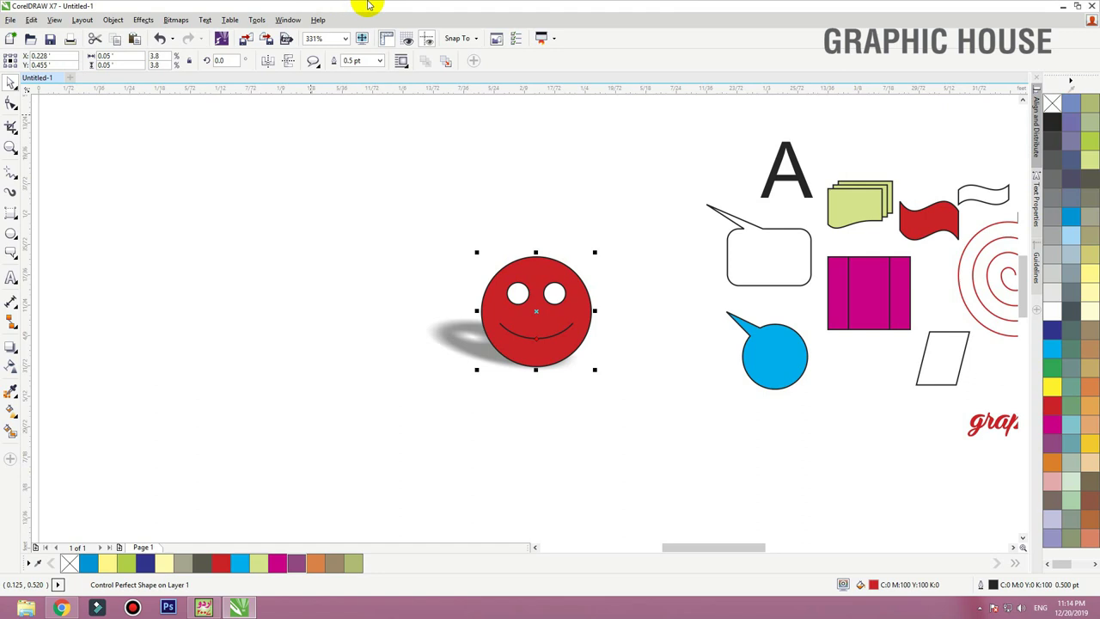
mouse_move(405, 5)
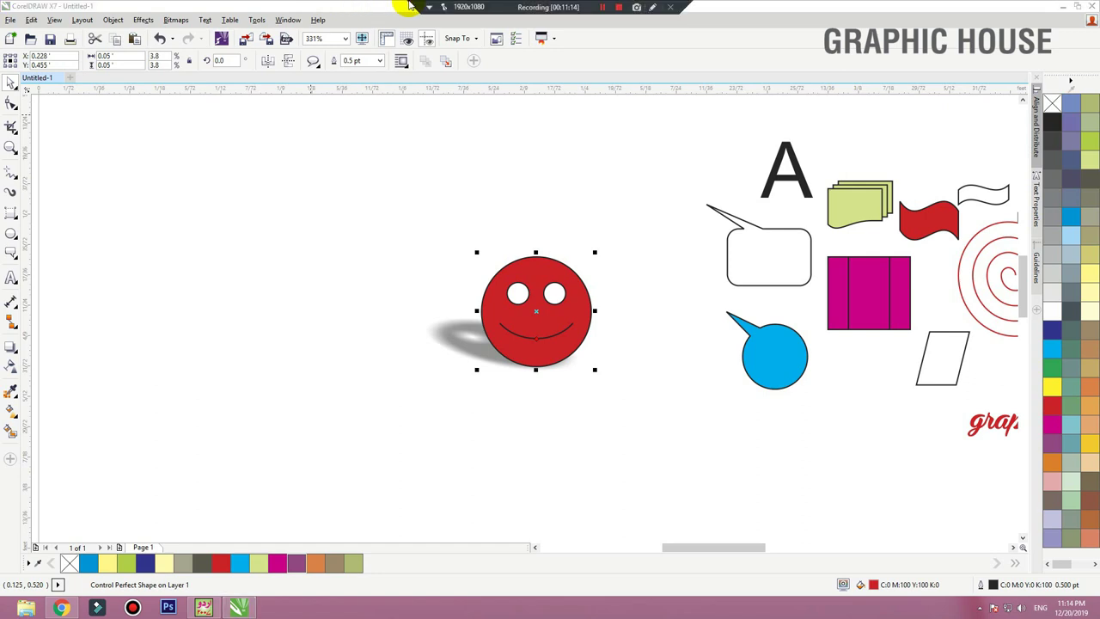
click(12, 348)
click(32, 346)
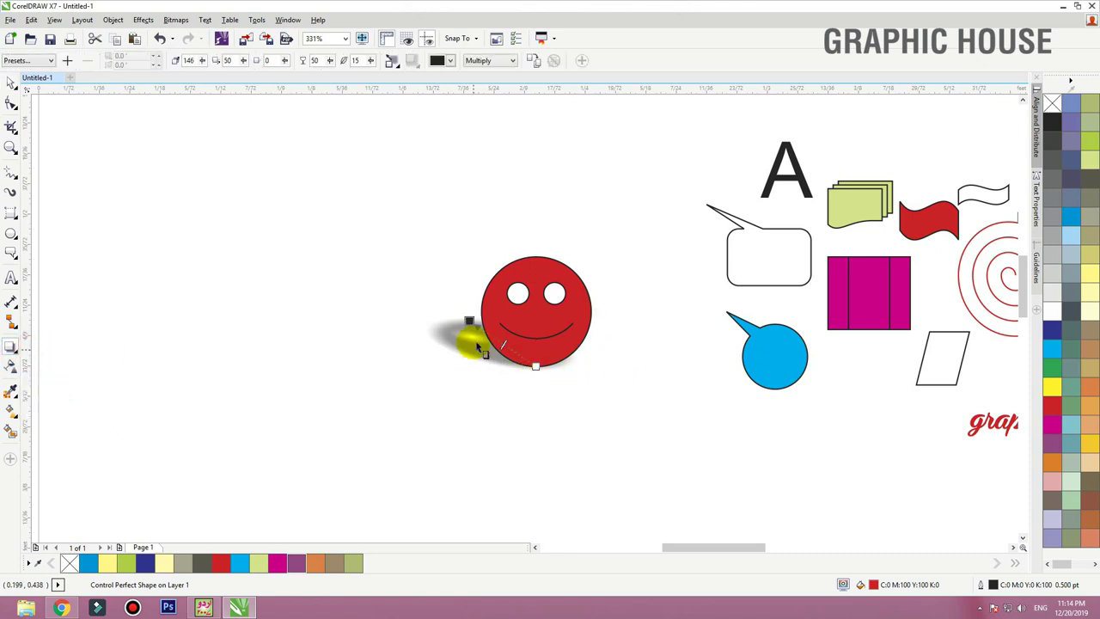
drag(467, 339, 398, 491)
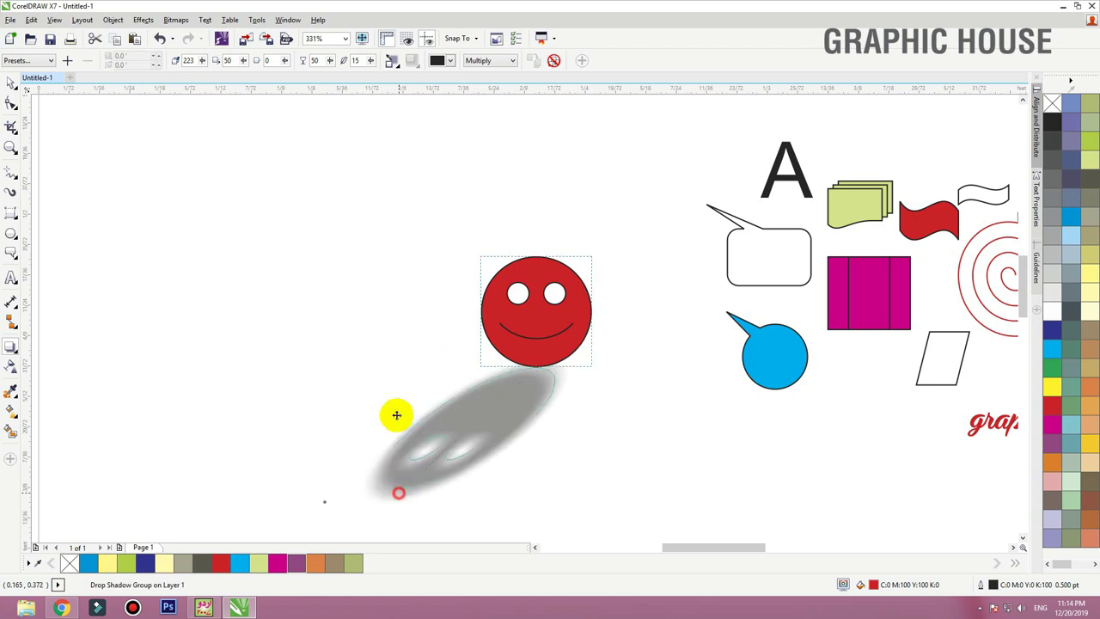
drag(395, 413, 391, 250)
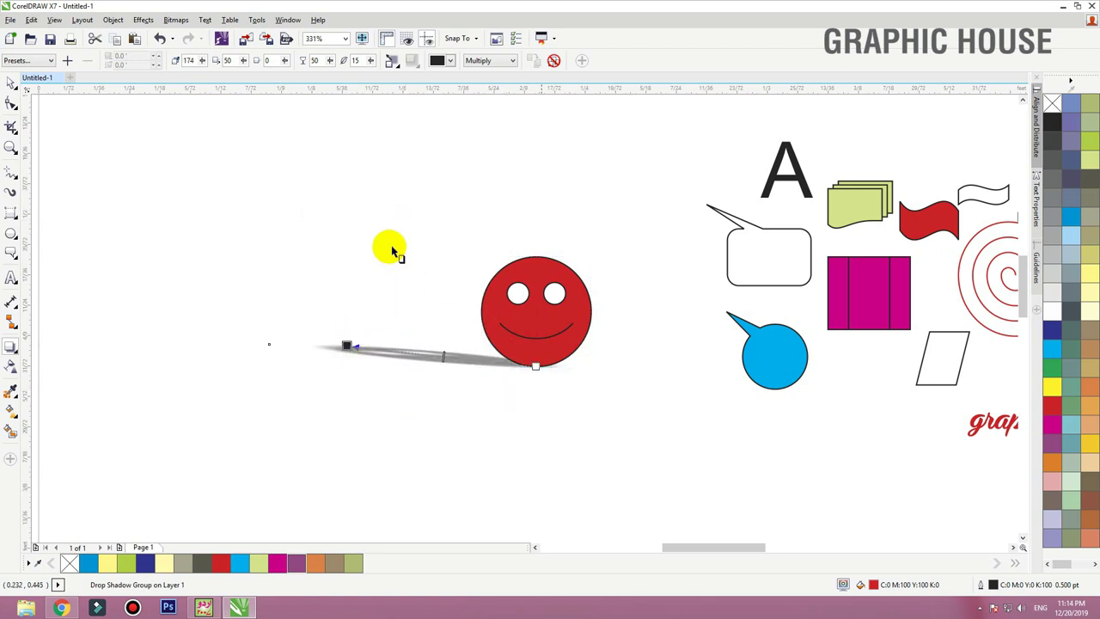
Set the drop shadow's opacity to 33 and its feathering to 5
double_click(315, 60)
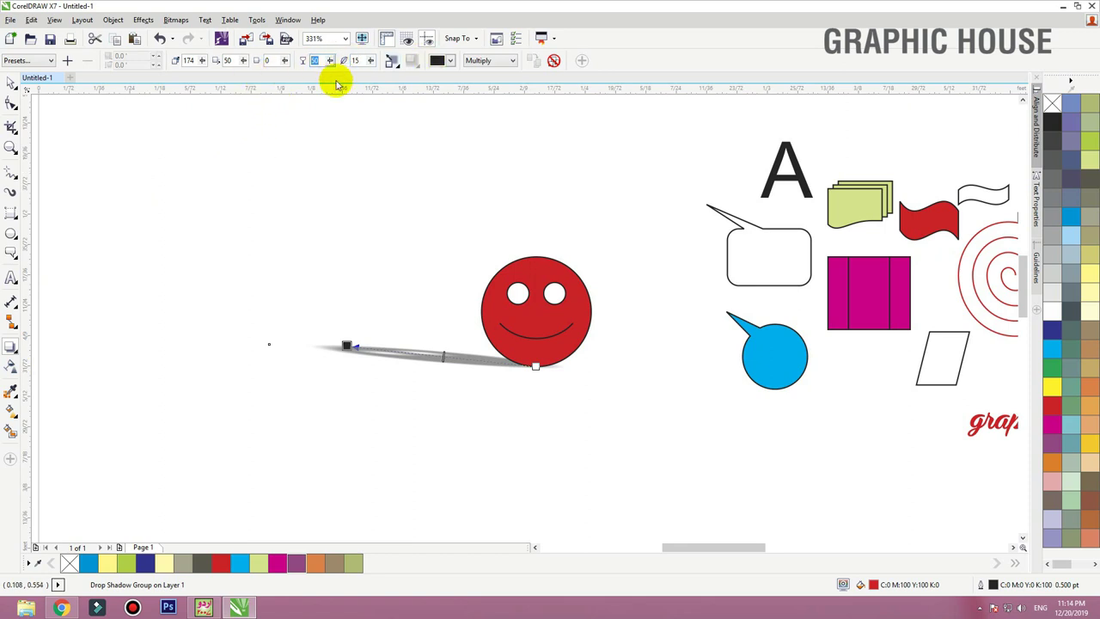
text(33)
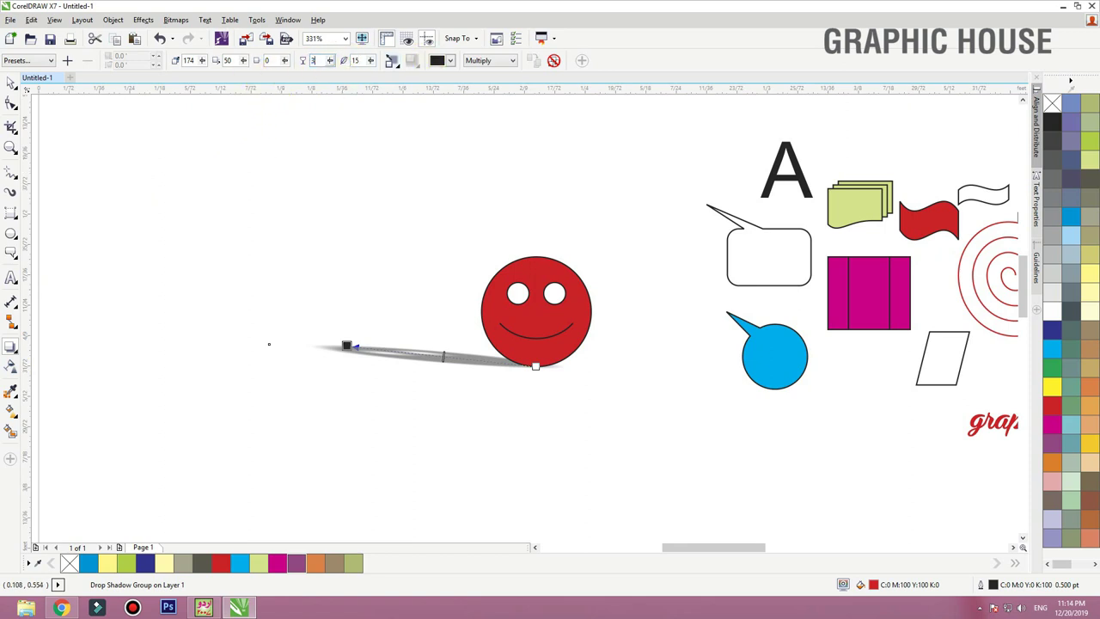
key(Return)
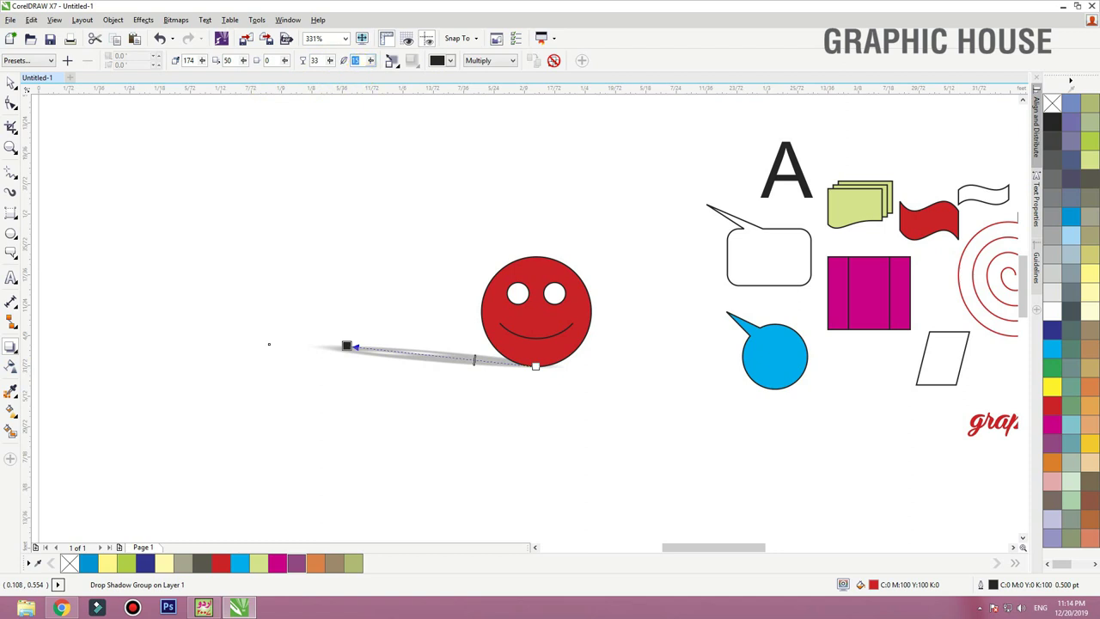
text(5)
key(Return)
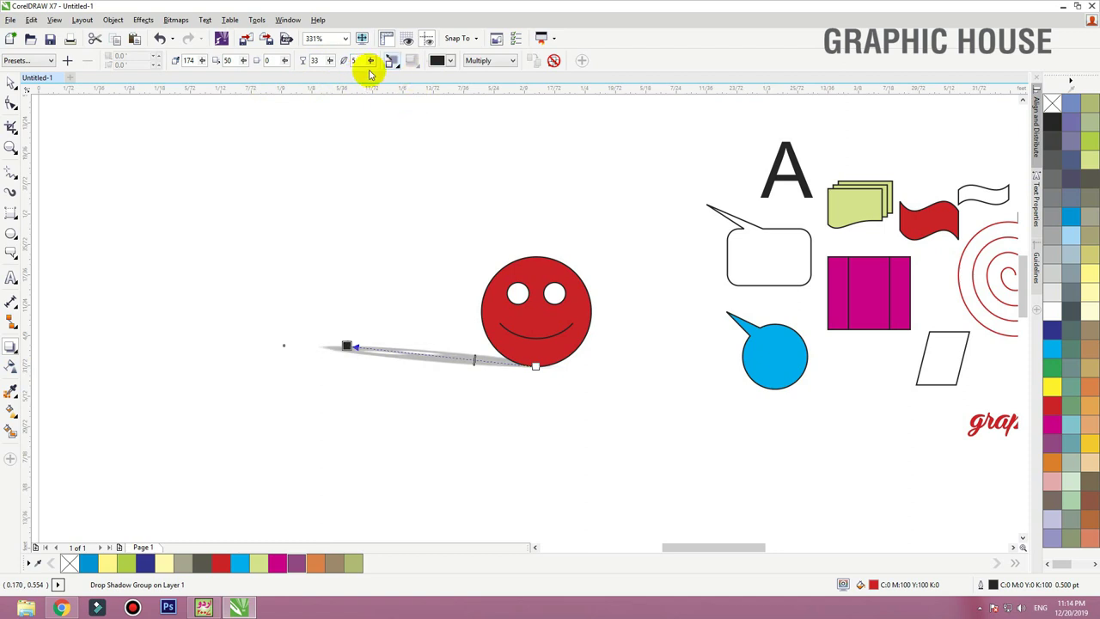
Try yellow as the smiley's drop shadow color, and set the color back to black
click(450, 61)
click(448, 92)
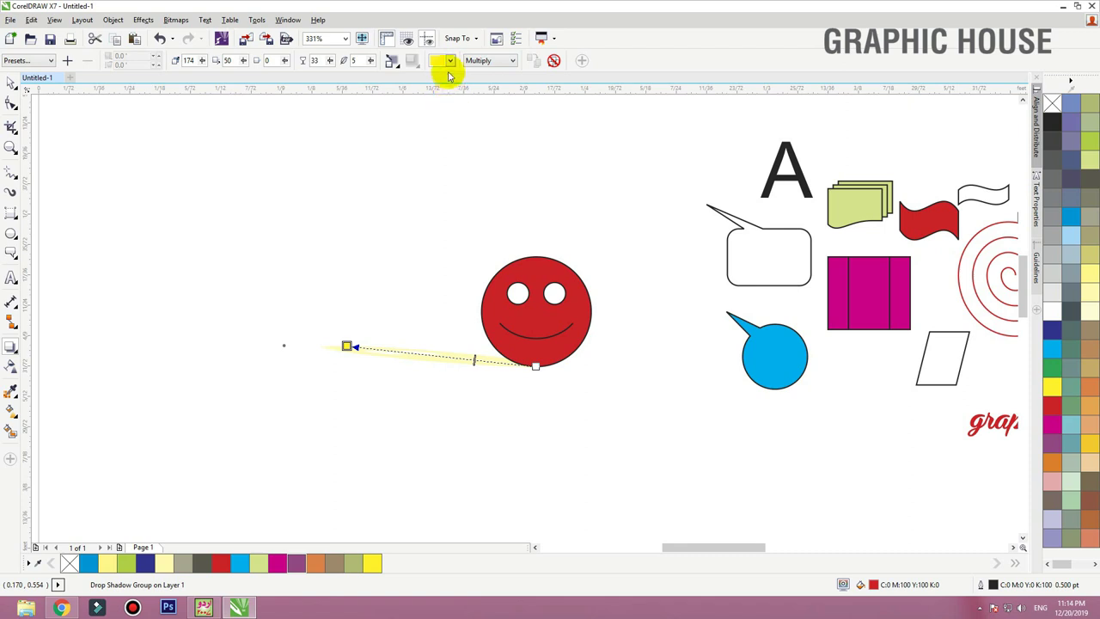
click(450, 61)
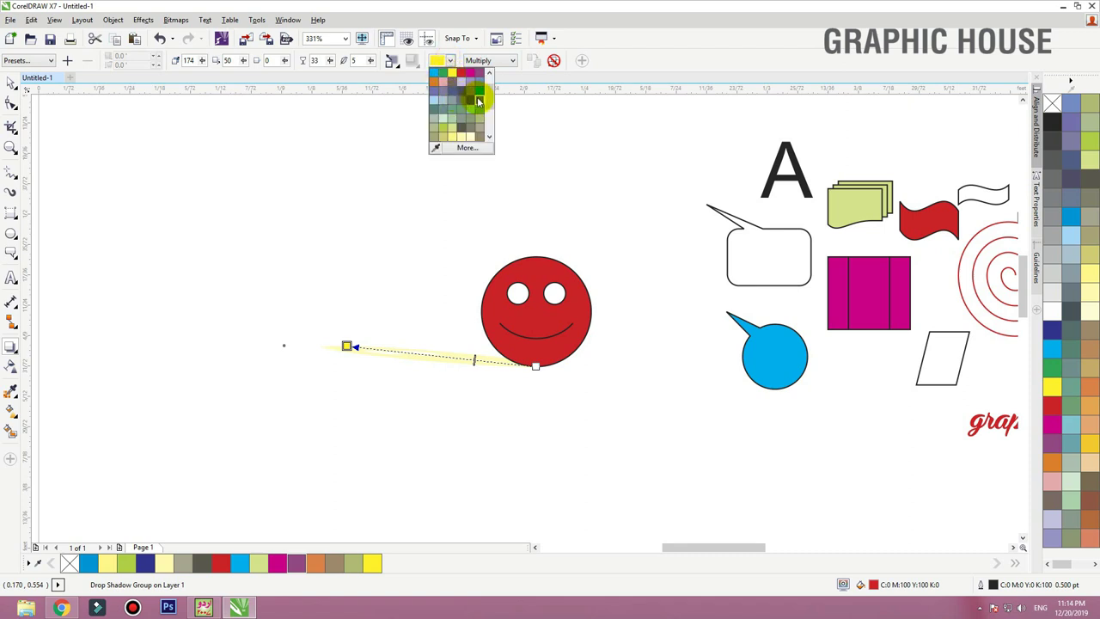
scroll(488, 91, up, 2)
click(431, 72)
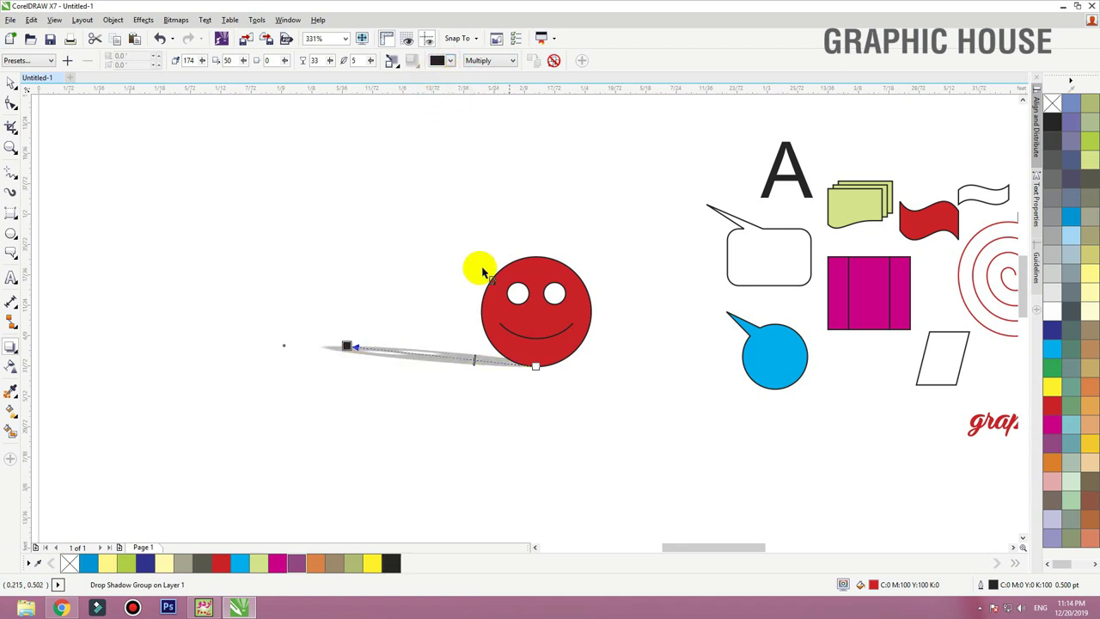
Clear the drop shadow from the red smiley face and select the face
click(553, 62)
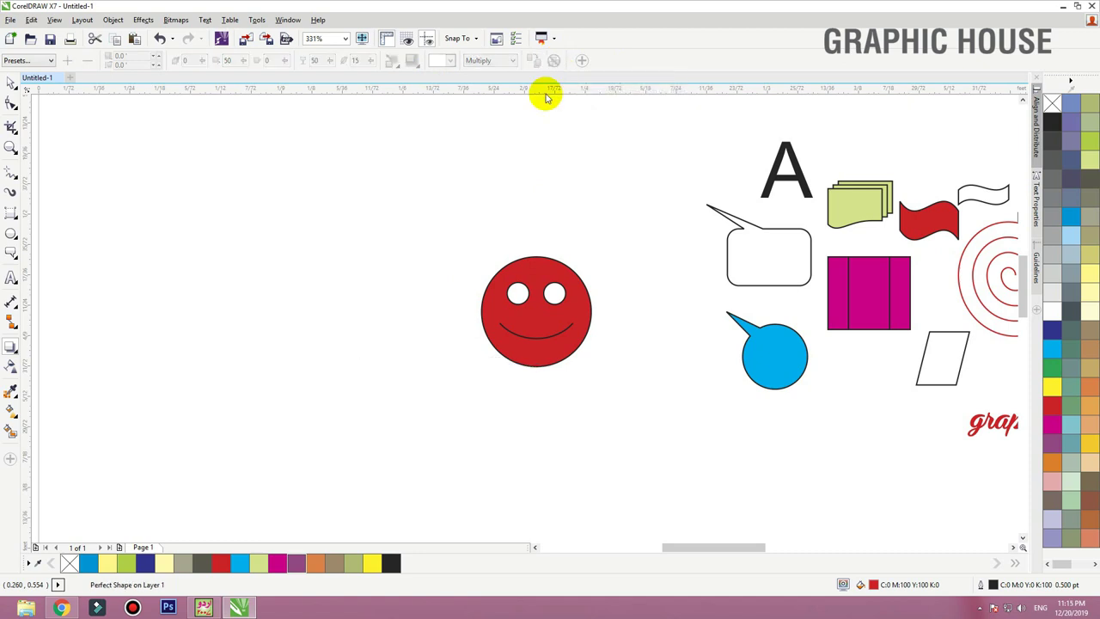
key(space)
drag(576, 327, 556, 319)
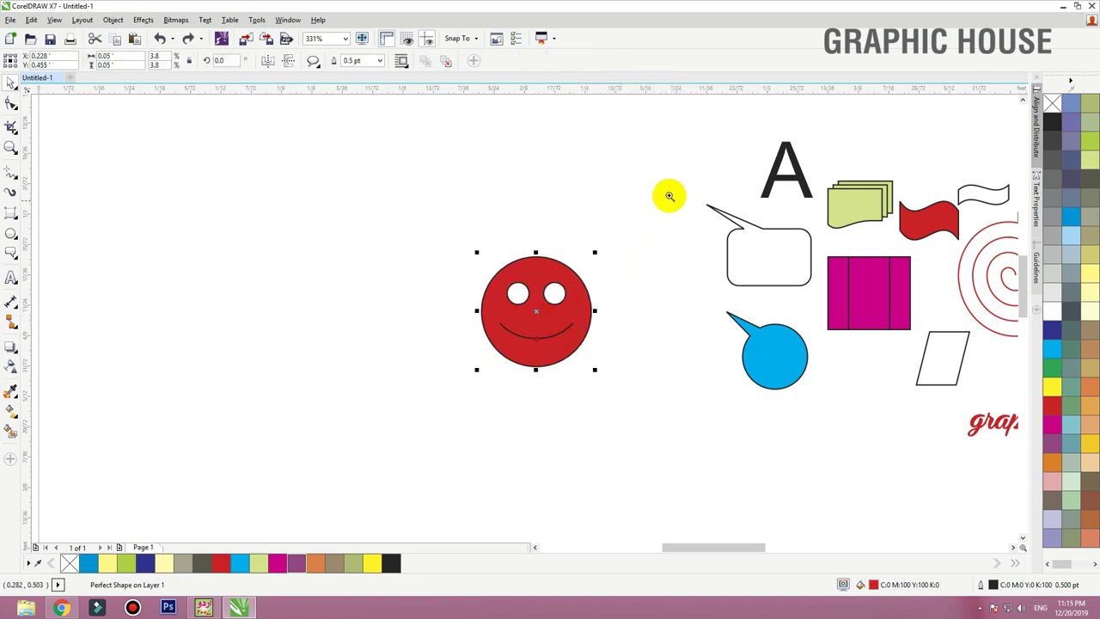
Draw a circle about 0.078' in diameter just left of the red smiley face
scroll(366, 342, up, 2)
click(16, 361)
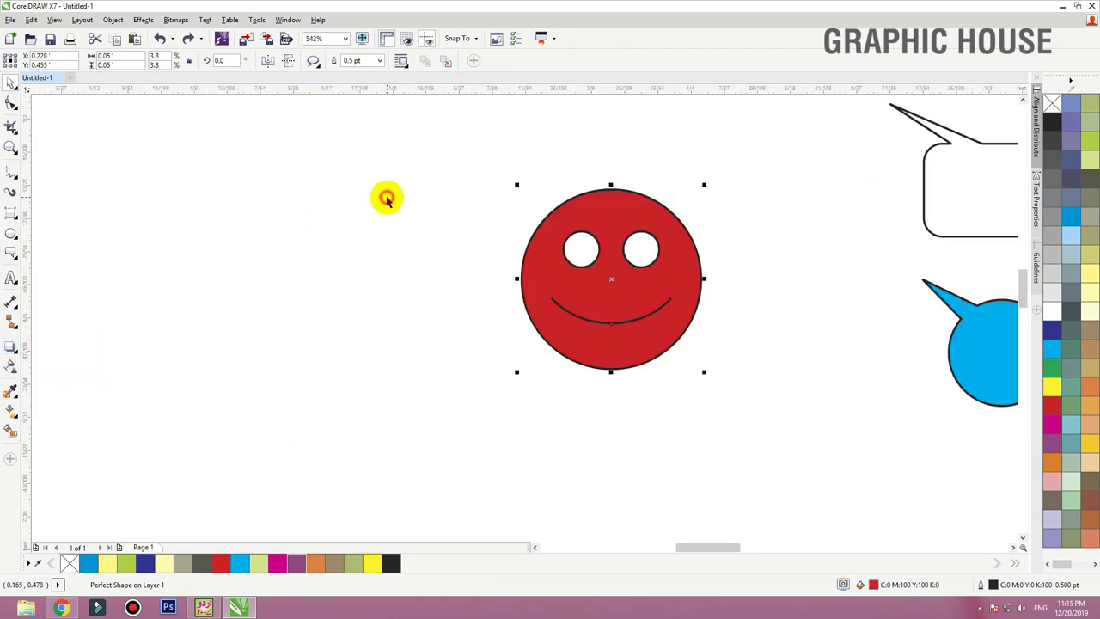
click(11, 232)
drag(240, 209, 498, 481)
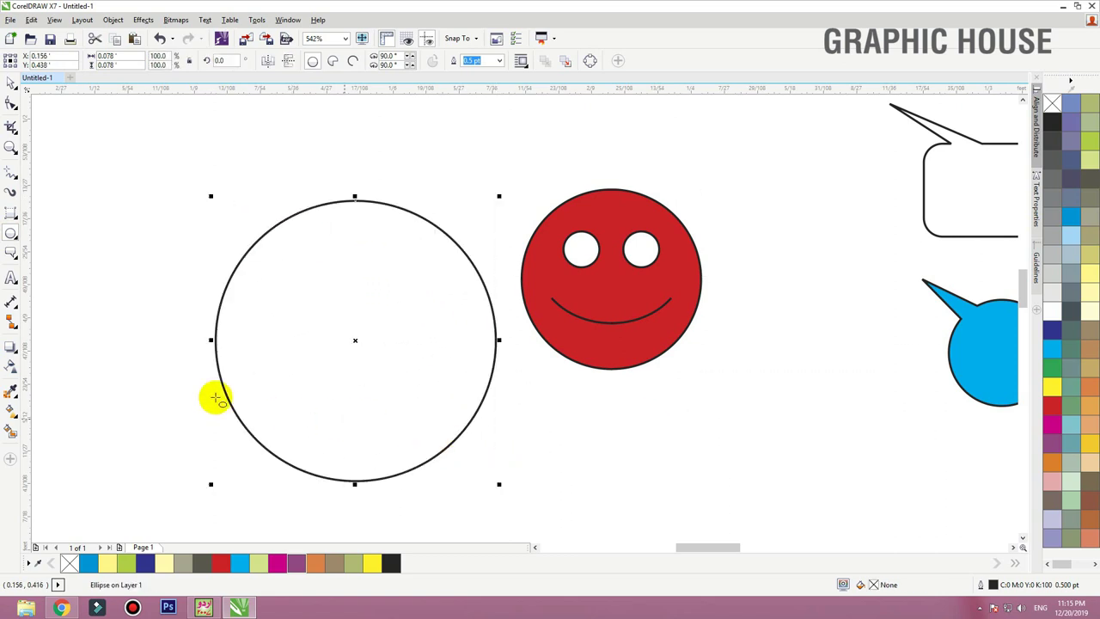
Add a one-step inward contour to the circle with an offset of about 0.004'
click(17, 353)
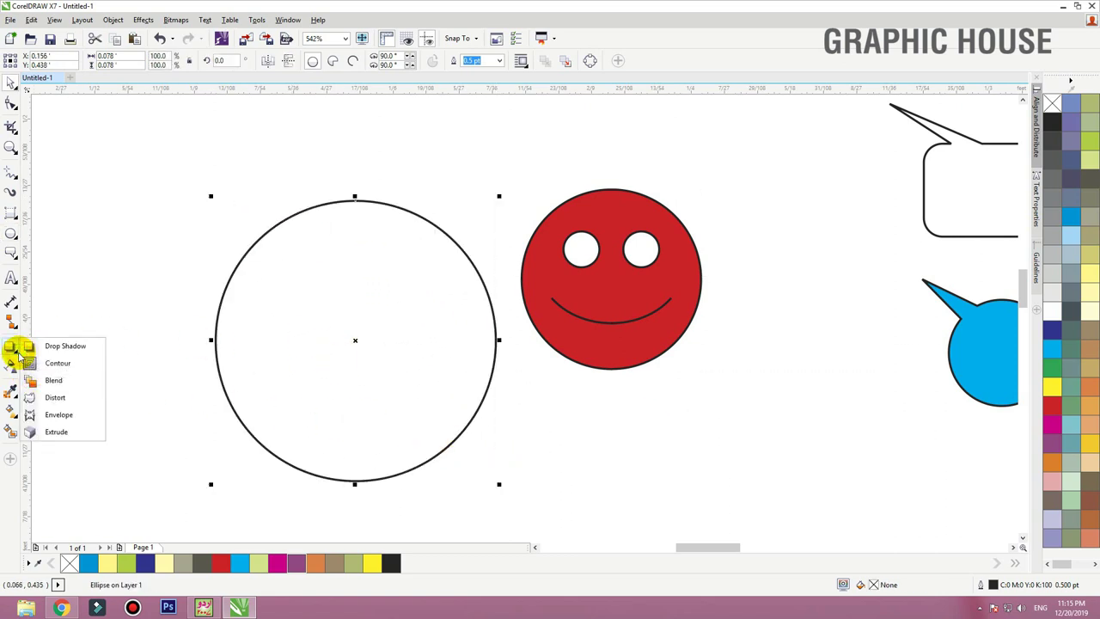
click(86, 365)
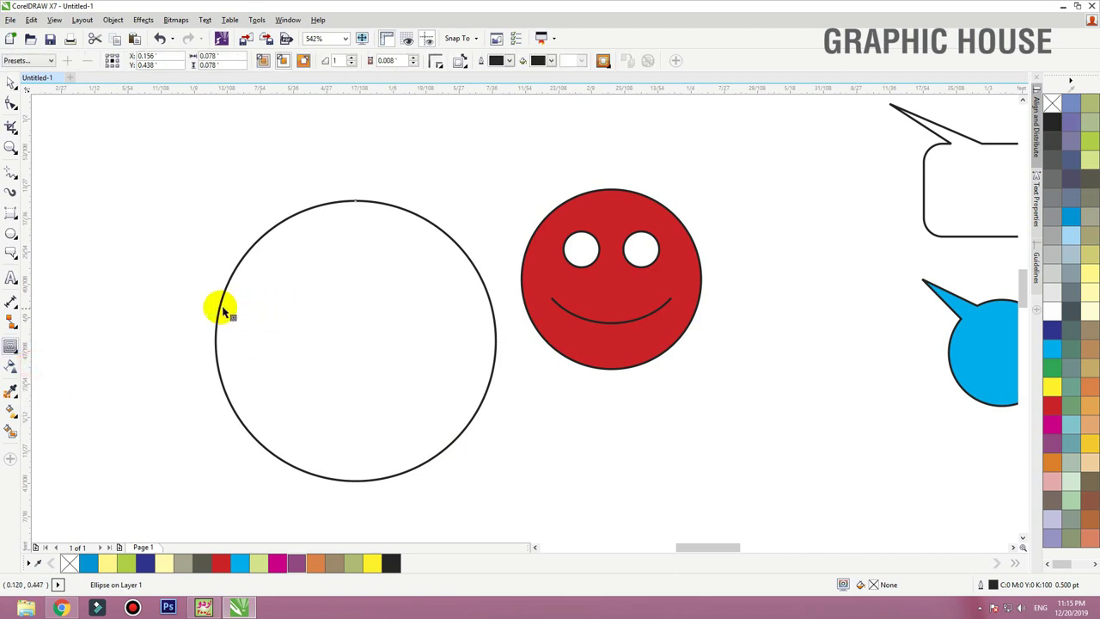
drag(230, 311, 228, 341)
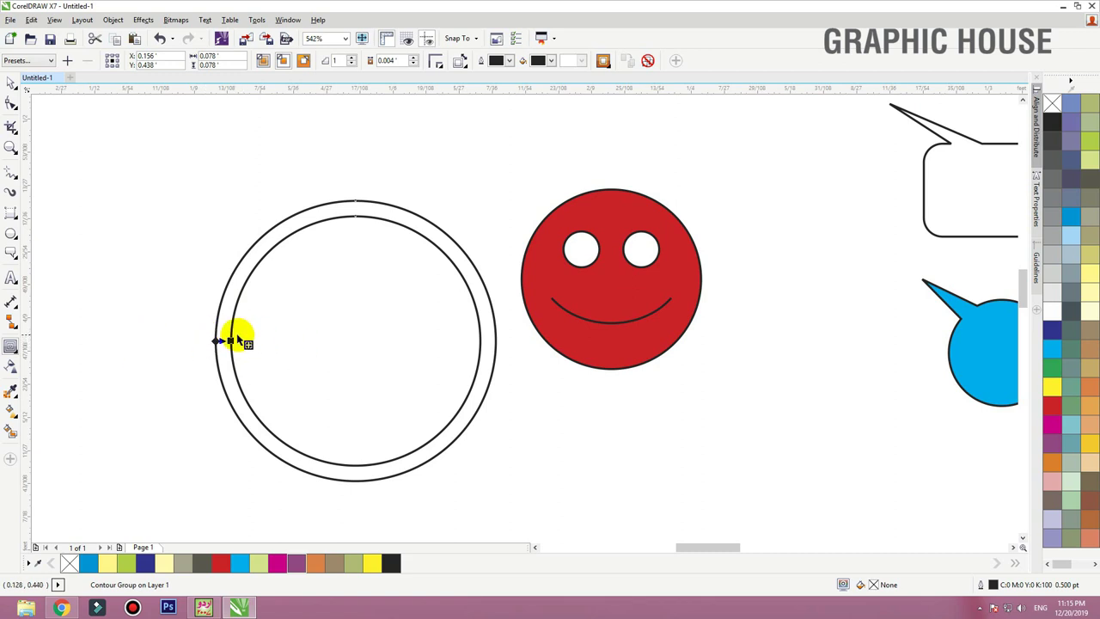
Move the contoured circle slightly upward and redirect its contour outward, finishing with an inward offset of about 0.01'
key(space)
scroll(292, 327, down, 3)
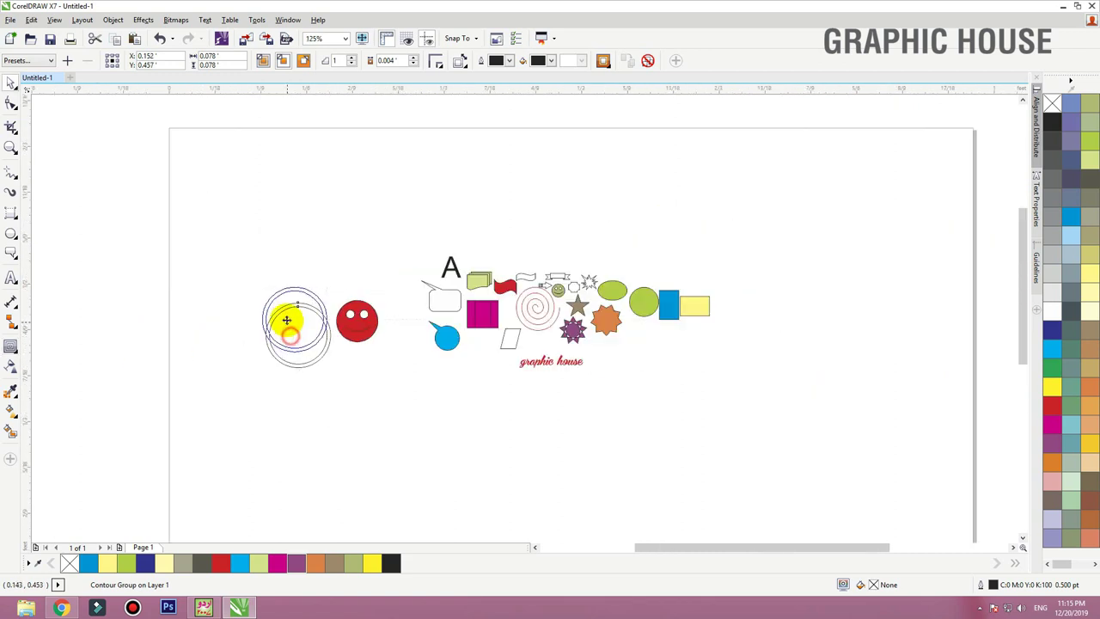
scroll(505, 330, up, 2)
drag(504, 330, 375, 333)
key(space)
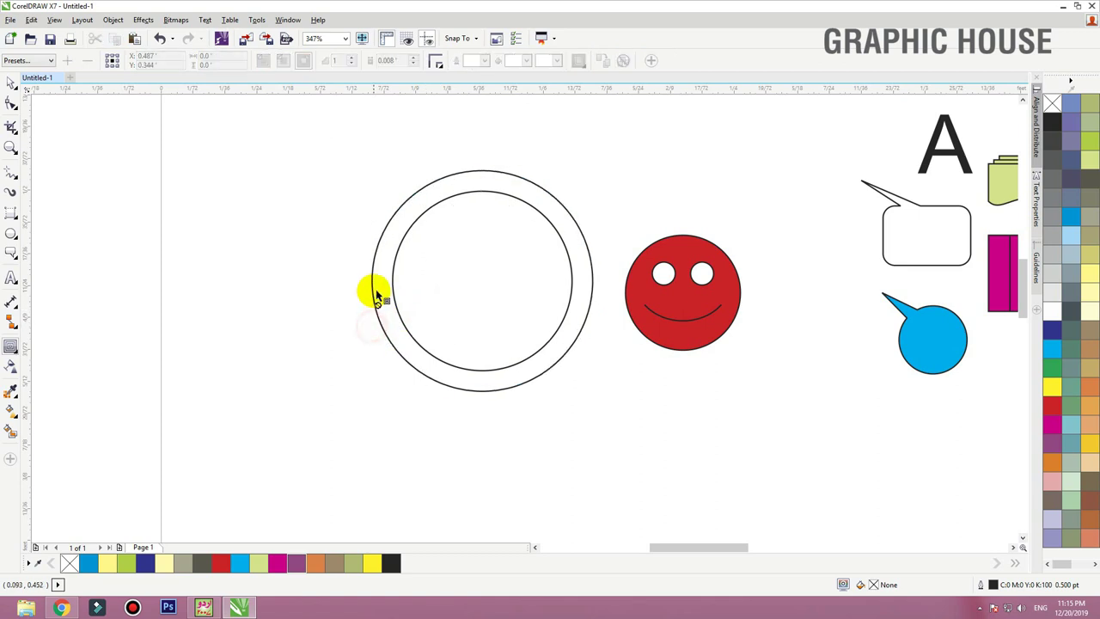
drag(372, 280, 415, 280)
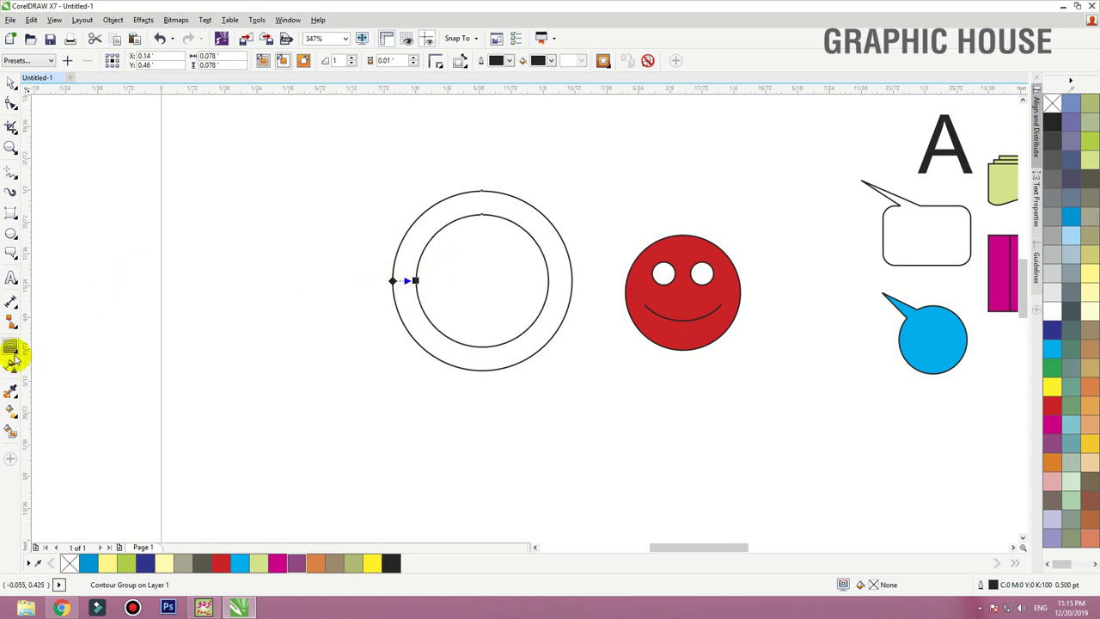
Move the contoured circle farther from the smiley, up to the page's edge, and place a copy diagonally below it
click(10, 348)
click(69, 381)
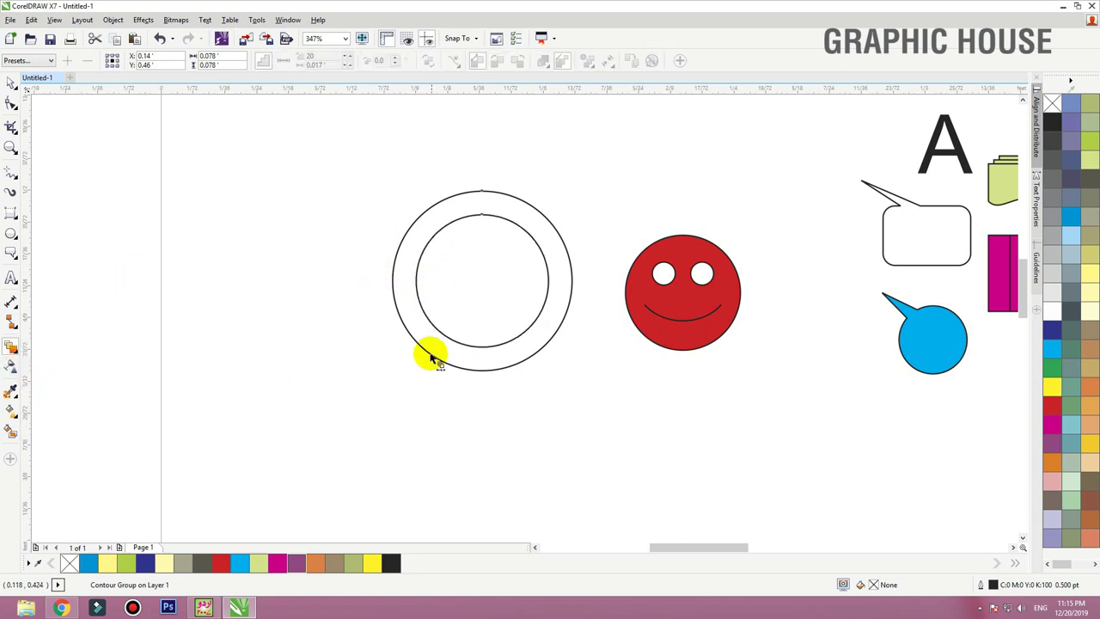
mouse_move(475, 296)
mouse_down()
mouse_move(246, 344)
mouse_move(381, 343)
mouse_move(277, 255)
mouse_move(238, 238)
mouse_move(235, 206)
mouse_move(451, 401)
mouse_up()
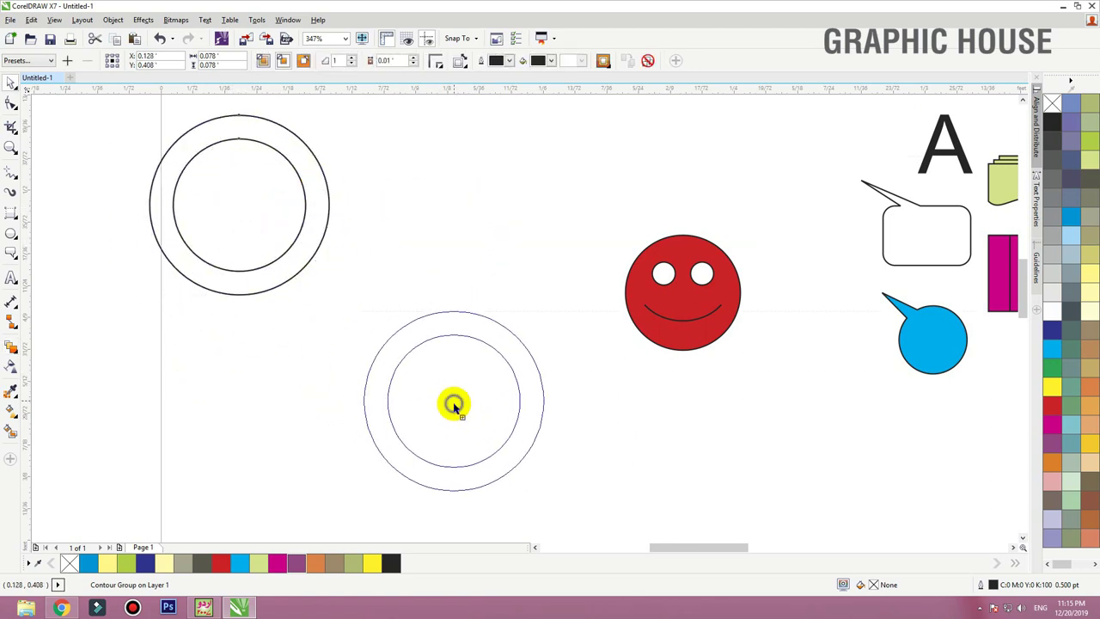
Blend the two contoured circles in 20 steps and fill them with green C:40 M:0 Y:100 K:0
click(258, 247)
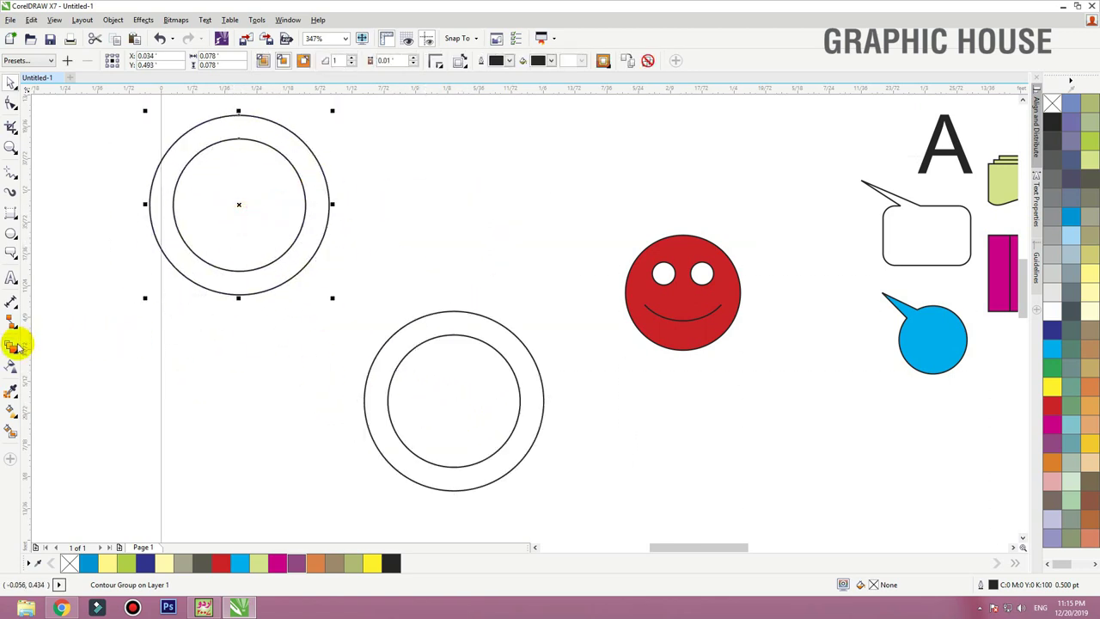
click(12, 345)
drag(258, 213, 454, 391)
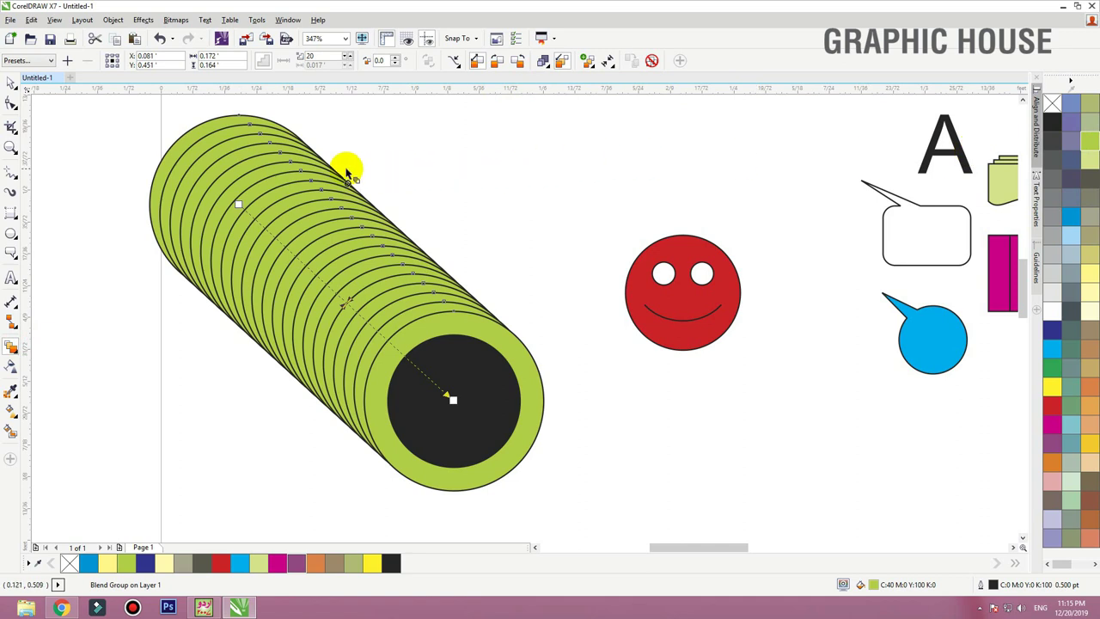
Try the color progression options on the circle blend and apply the clockwise rainbow progression
click(541, 61)
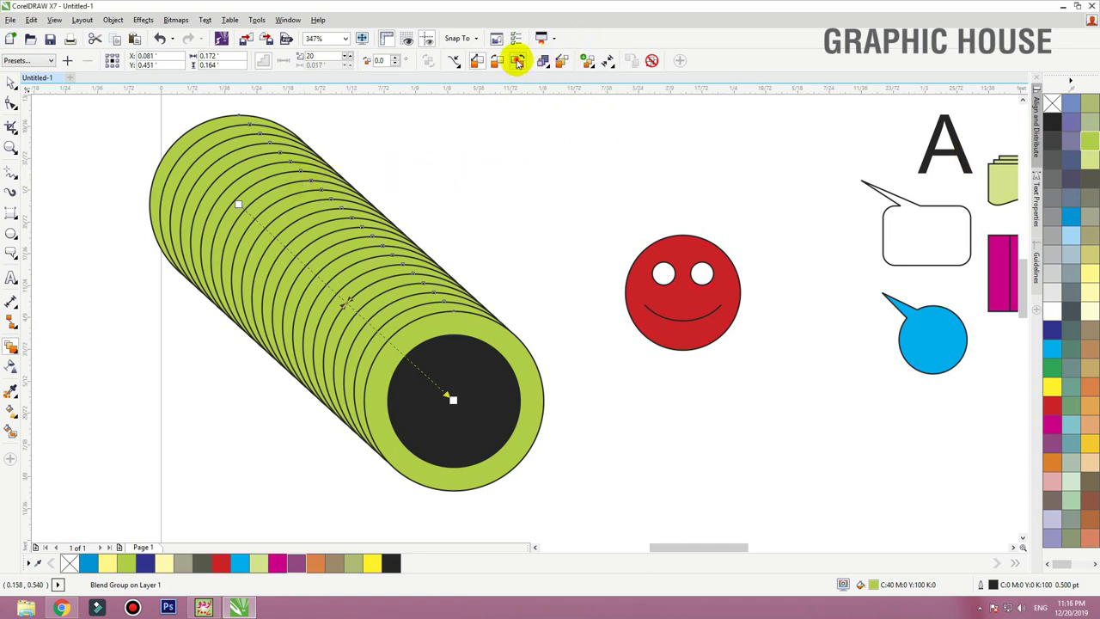
click(498, 61)
click(477, 61)
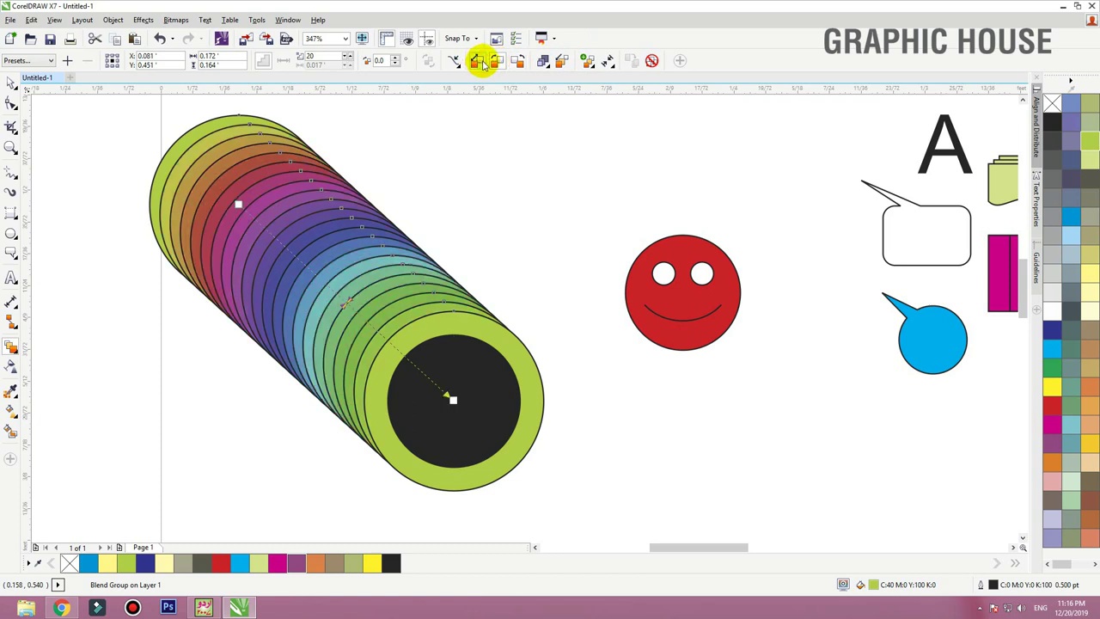
Select the whole blend of contoured circles and delete it
click(563, 456)
click(410, 388)
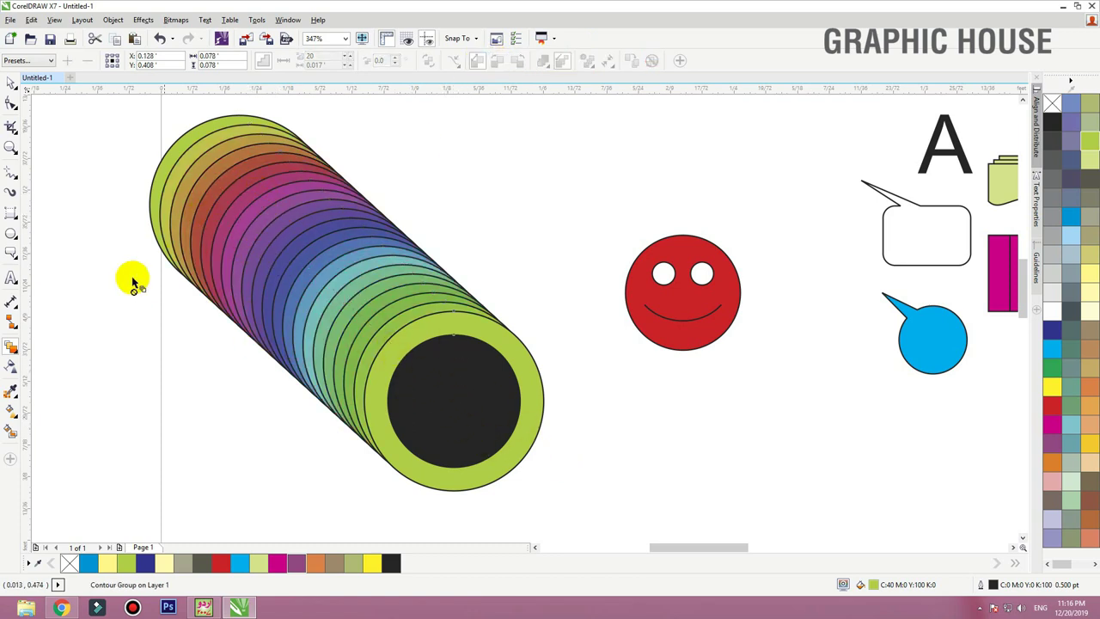
drag(370, 337, 358, 295)
click(16, 219)
key(Delete)
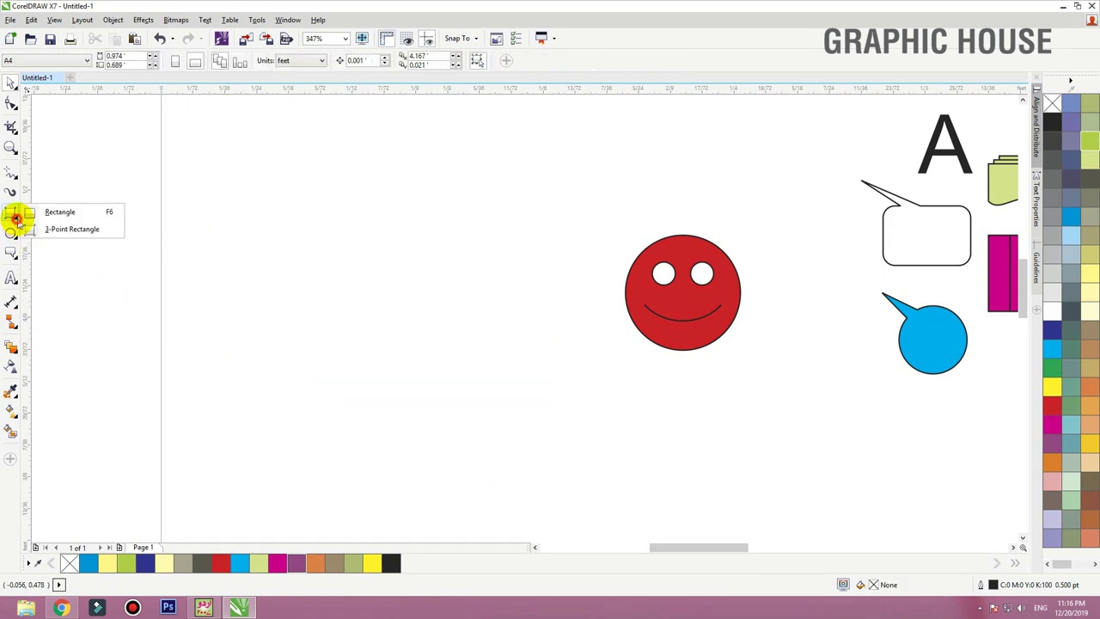
Draw a rectangle about 0.045' by 0.035' left of the smiley and place a copy diagonally below it
click(58, 211)
drag(299, 198, 403, 281)
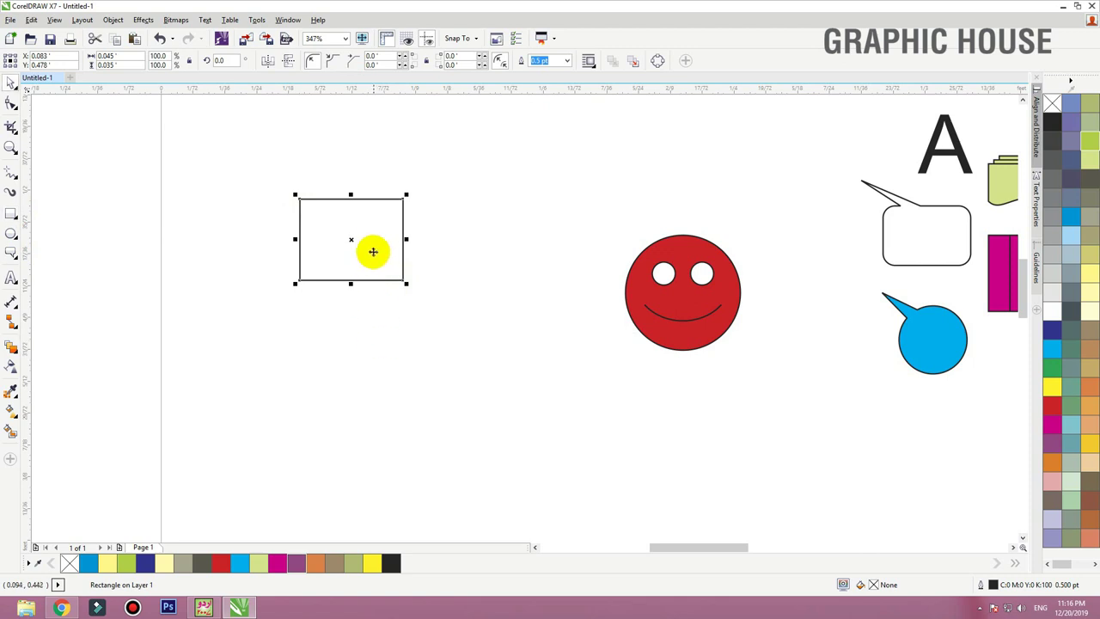
drag(370, 248, 551, 447)
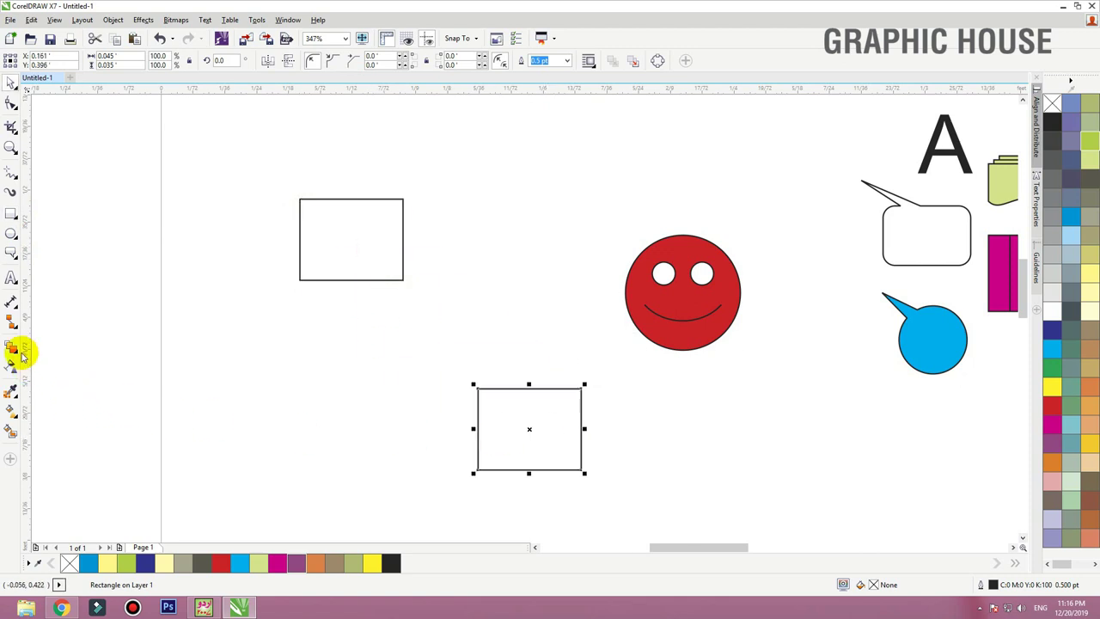
Blend the upper rectangle into its lower copy with 20 steps
click(11, 347)
click(62, 380)
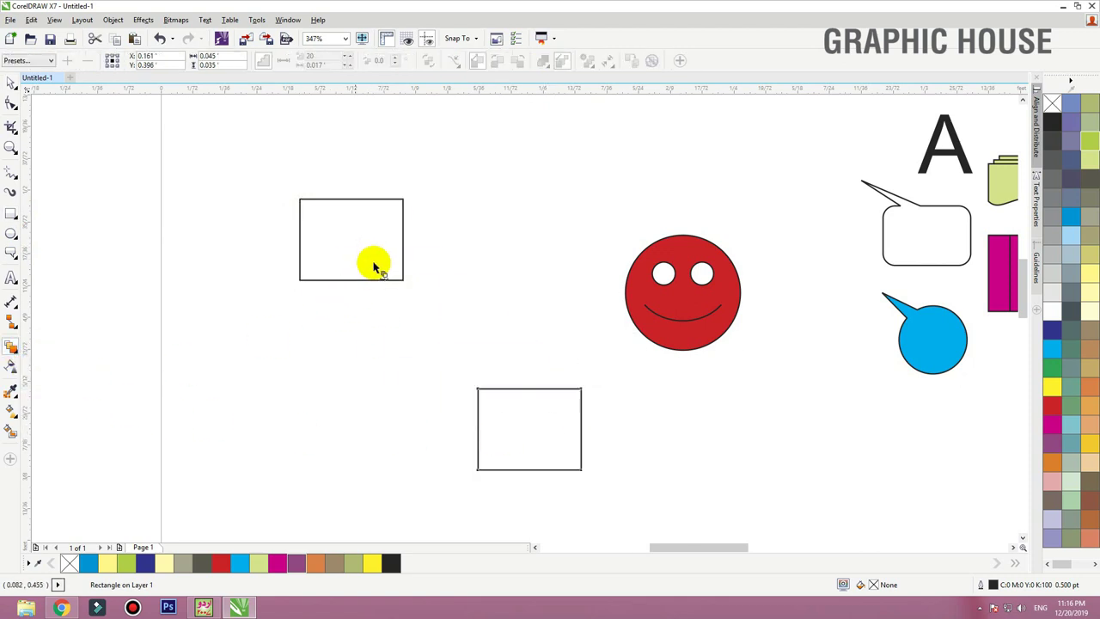
drag(354, 234, 520, 425)
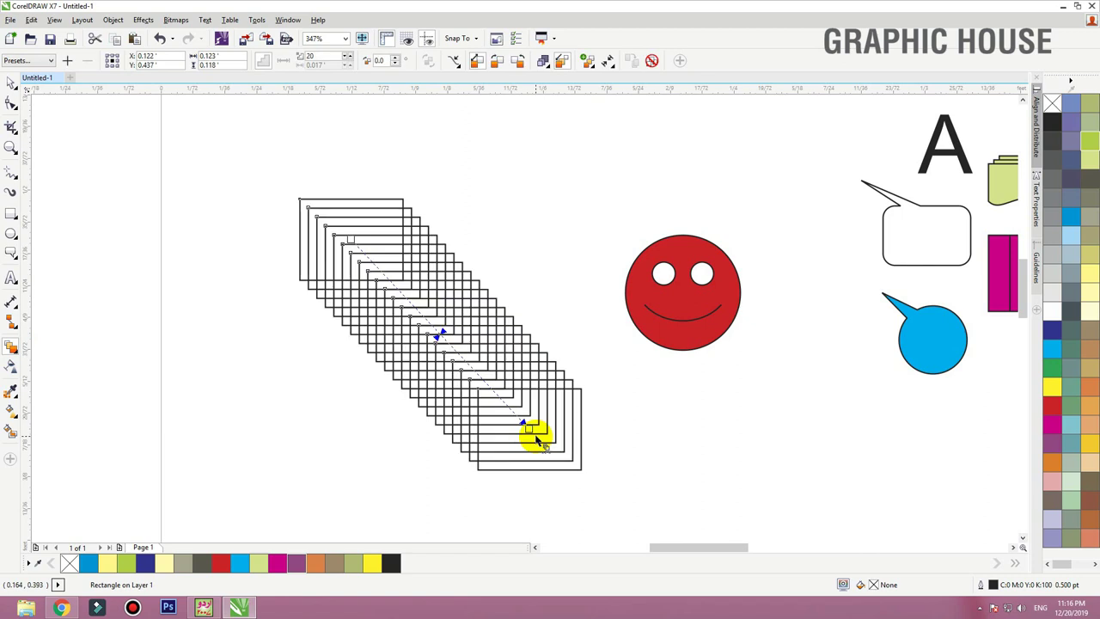
Fill the blended rectangles with C:0 M:0 Y:20 K:60 and try counterclockwise and clockwise color progressions
click(497, 62)
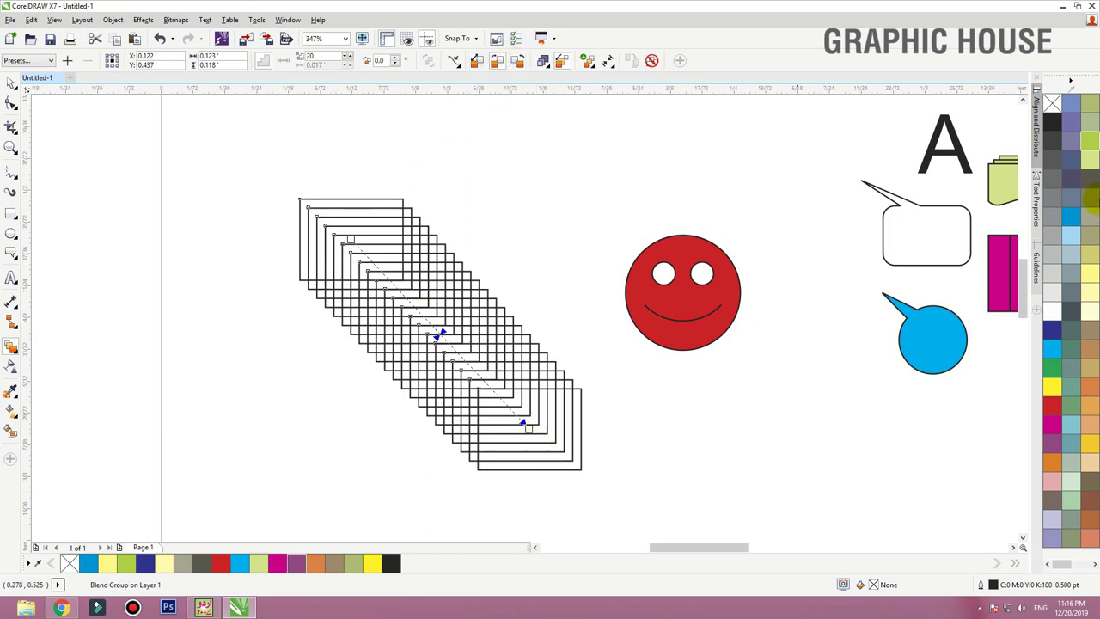
click(1089, 204)
click(518, 61)
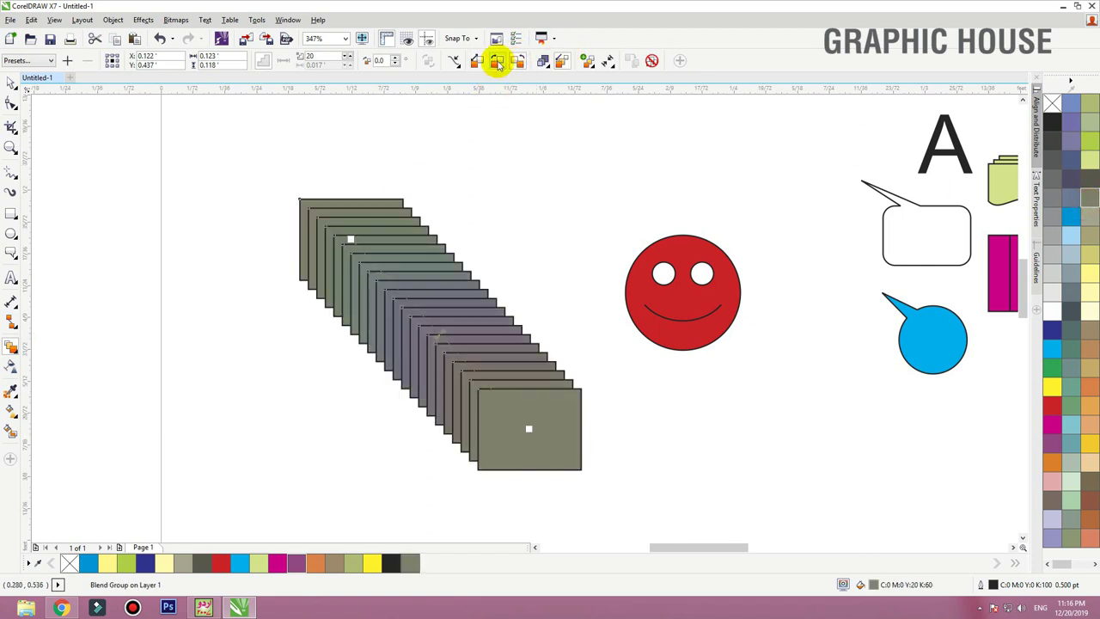
click(496, 61)
Switch the rectangle blend between direct, clockwise and counterclockwise color progressions, and delete the blend
click(590, 61)
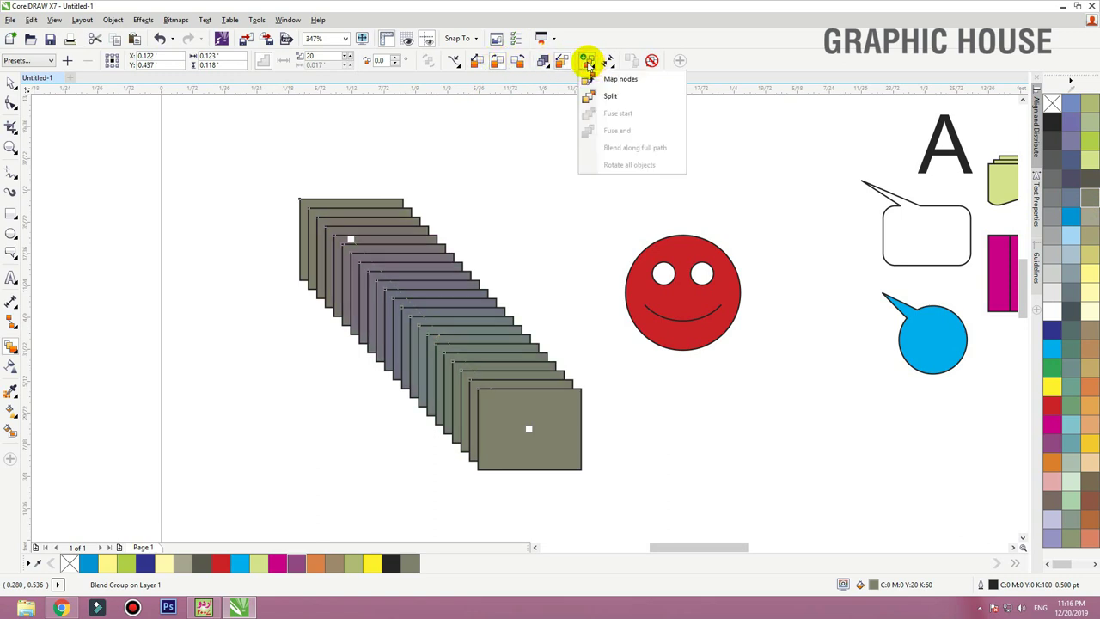
click(496, 61)
click(476, 61)
click(497, 62)
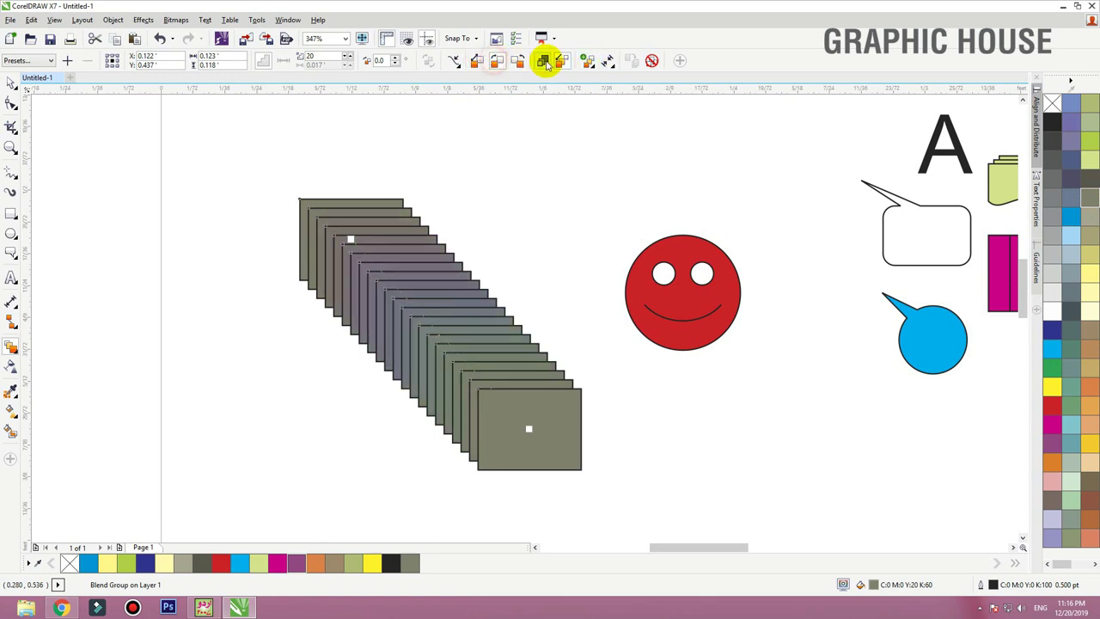
click(520, 62)
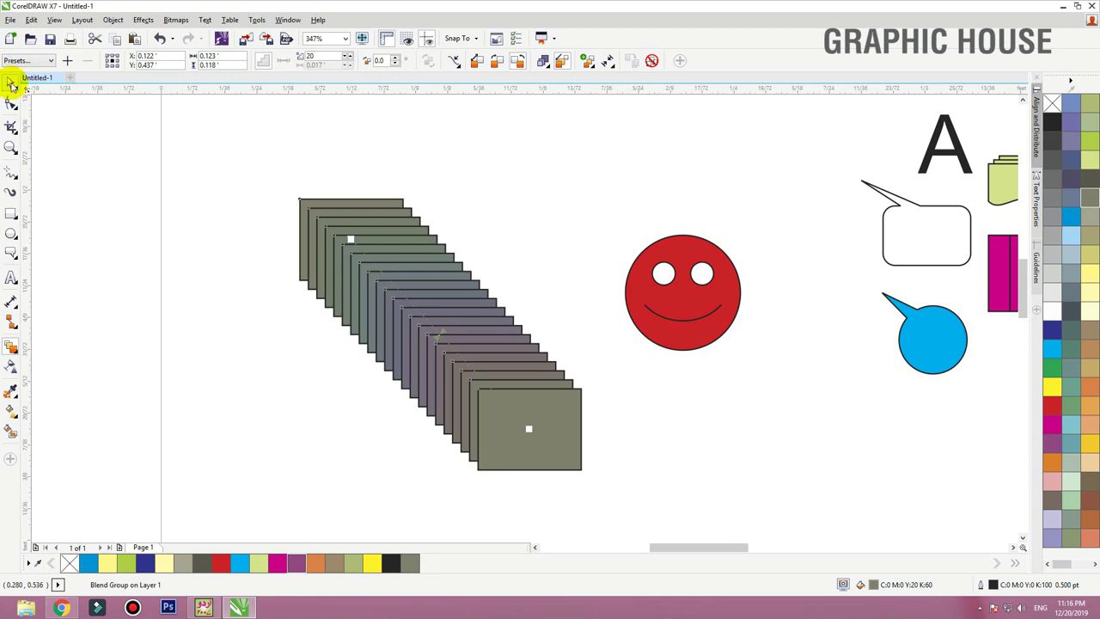
click(405, 263)
key(Delete)
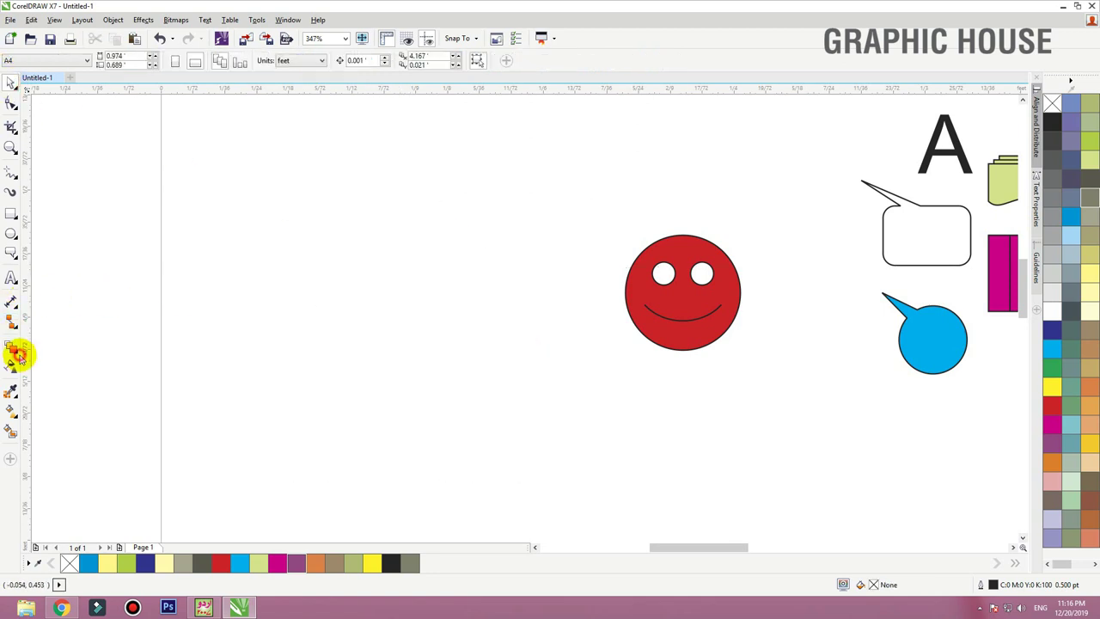
Draw a circle about 0.108' in diameter left of the red smiley face
click(11, 352)
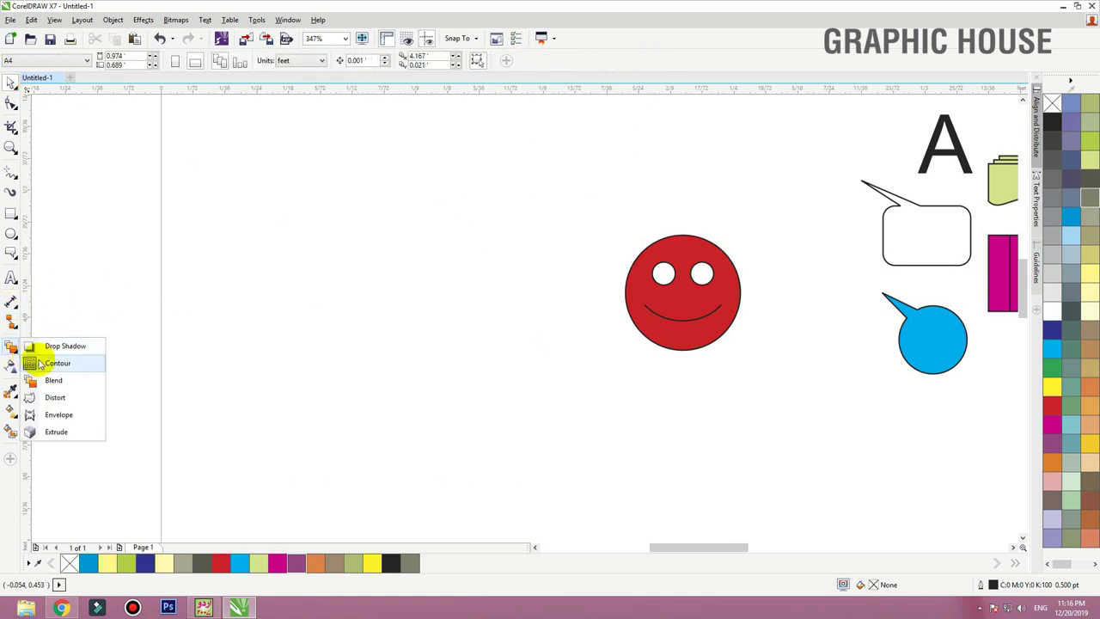
click(55, 397)
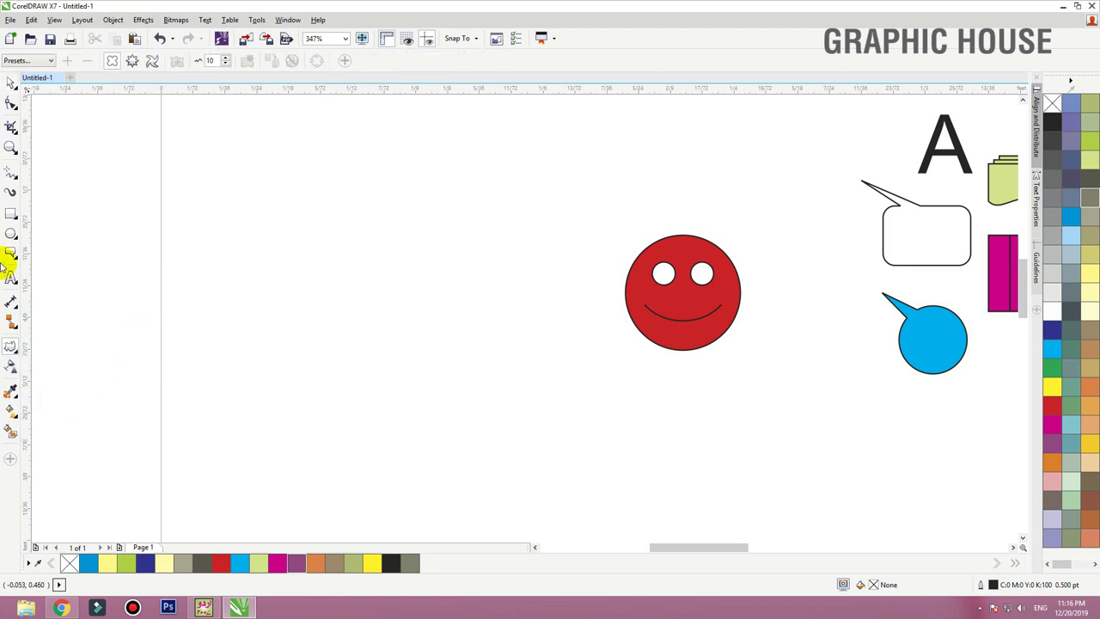
click(11, 234)
drag(313, 232, 567, 484)
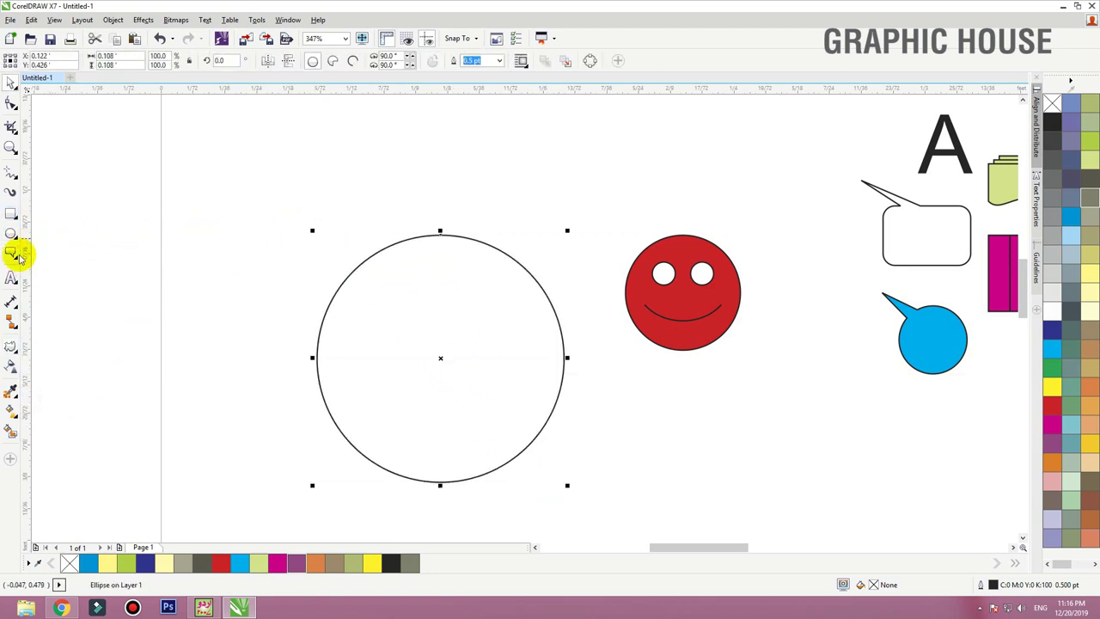
Apply several push and pull distortions to the circle left of the red smiley face
click(15, 354)
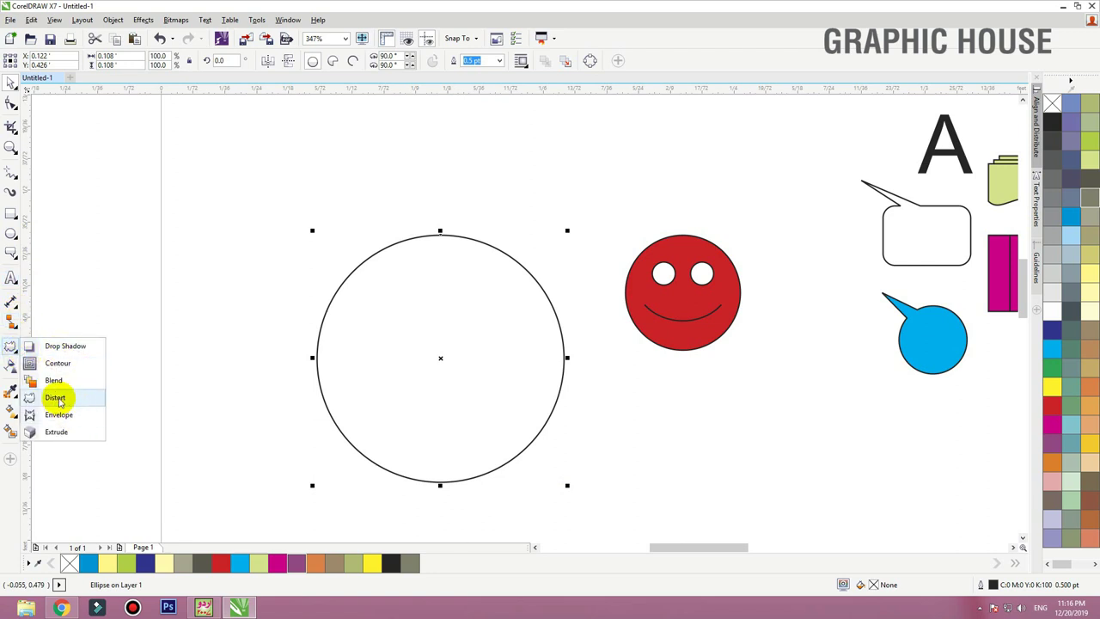
click(59, 399)
drag(398, 328, 255, 355)
drag(395, 367, 506, 367)
click(450, 318)
click(436, 310)
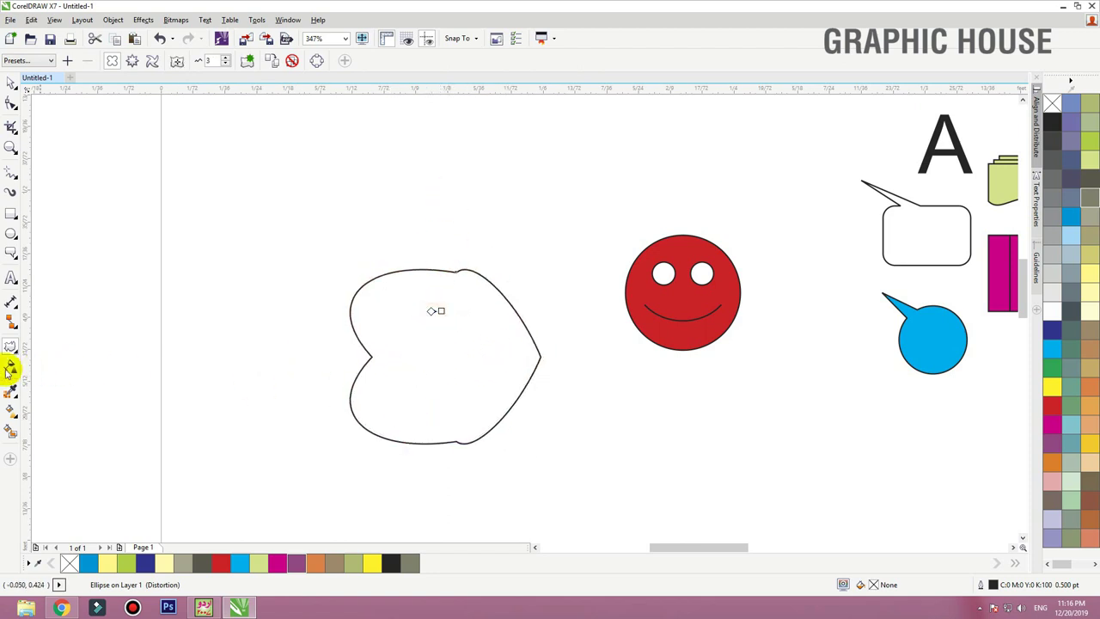
Add repeated zipper distortions across the distorted circle, and delete the shape
click(133, 62)
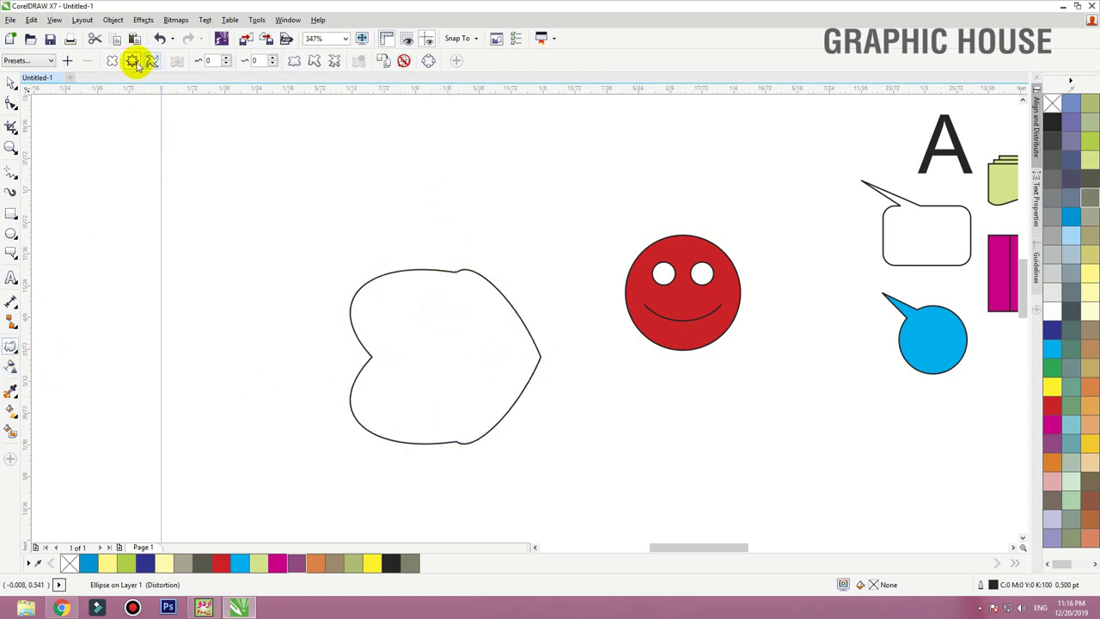
drag(444, 307, 378, 257)
drag(429, 361, 573, 455)
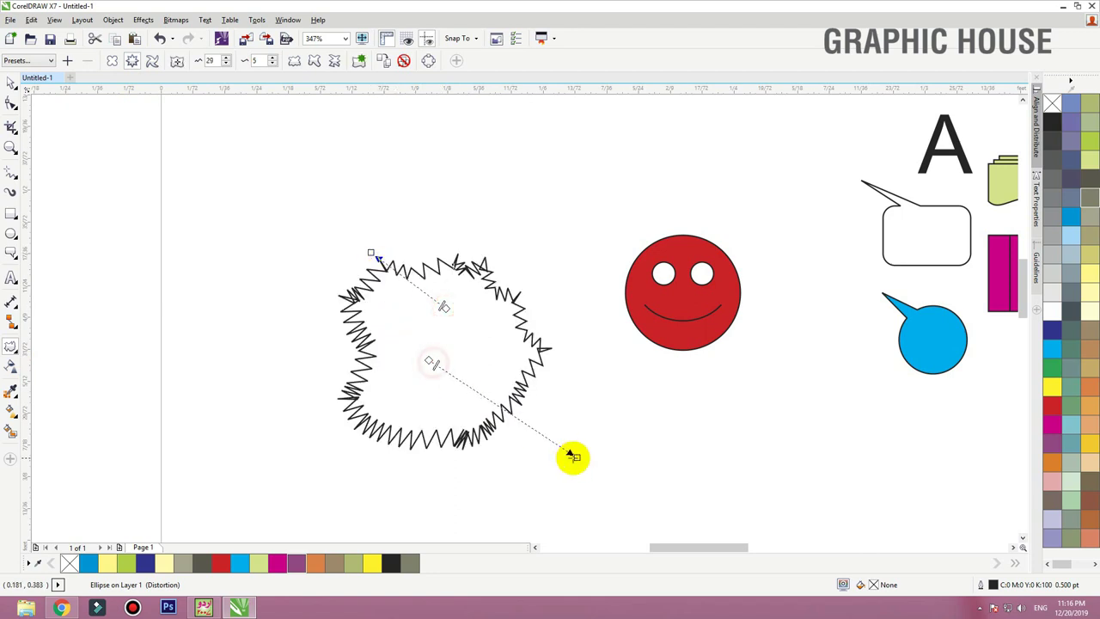
click(178, 65)
drag(413, 300, 466, 255)
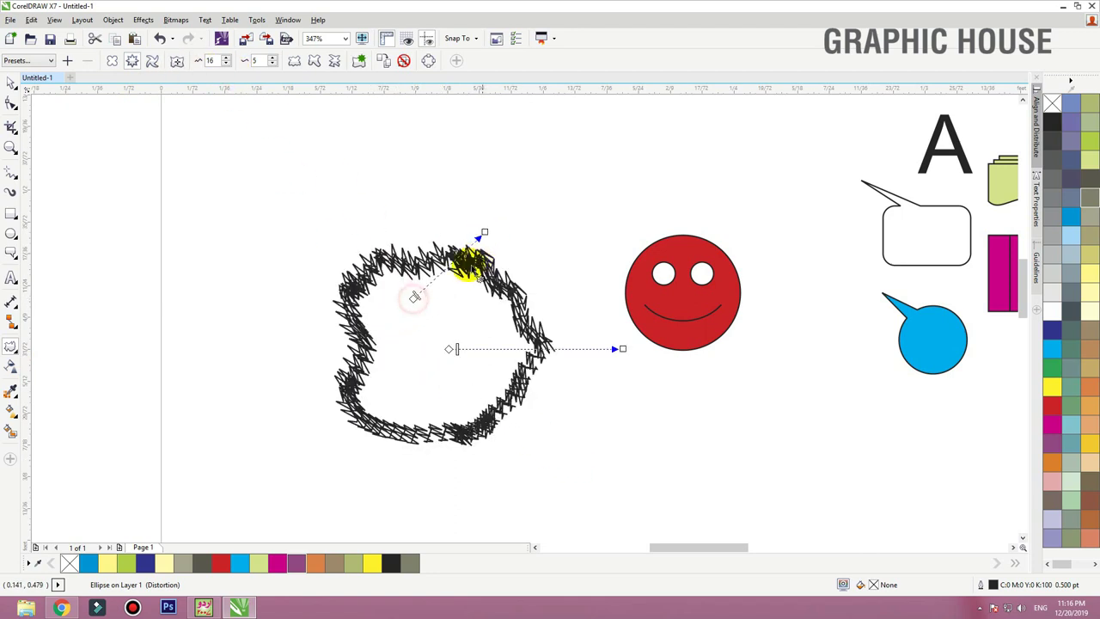
drag(368, 327, 281, 329)
drag(357, 316, 352, 311)
click(11, 84)
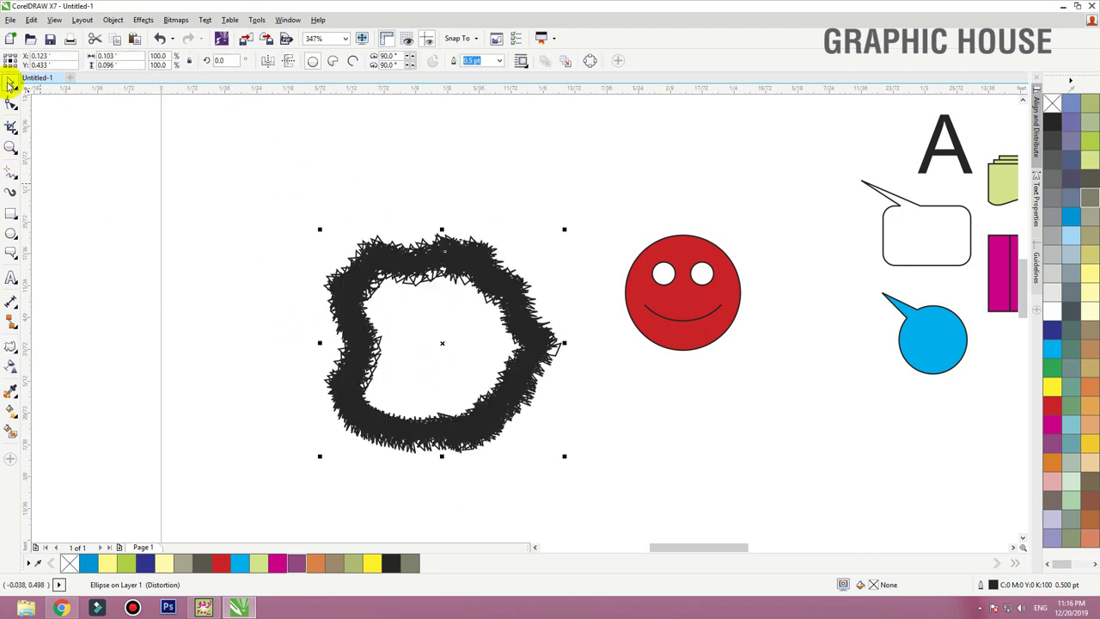
key(Delete)
Draw a rectangle left of the red smiley face and twist it with a twister distortion
click(10, 213)
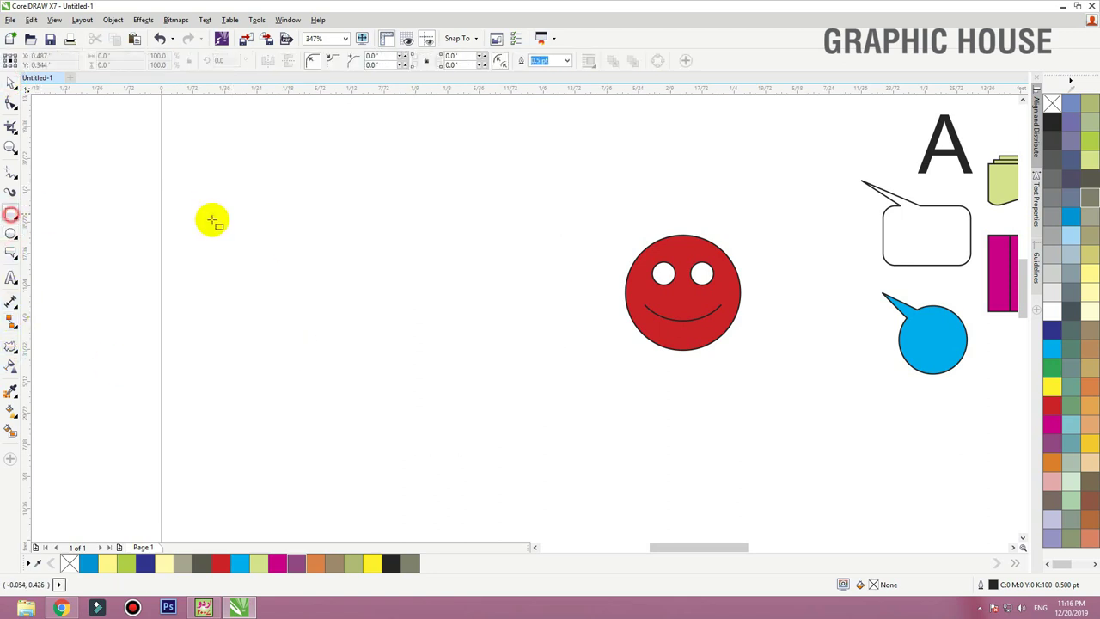
drag(210, 220, 420, 389)
click(10, 345)
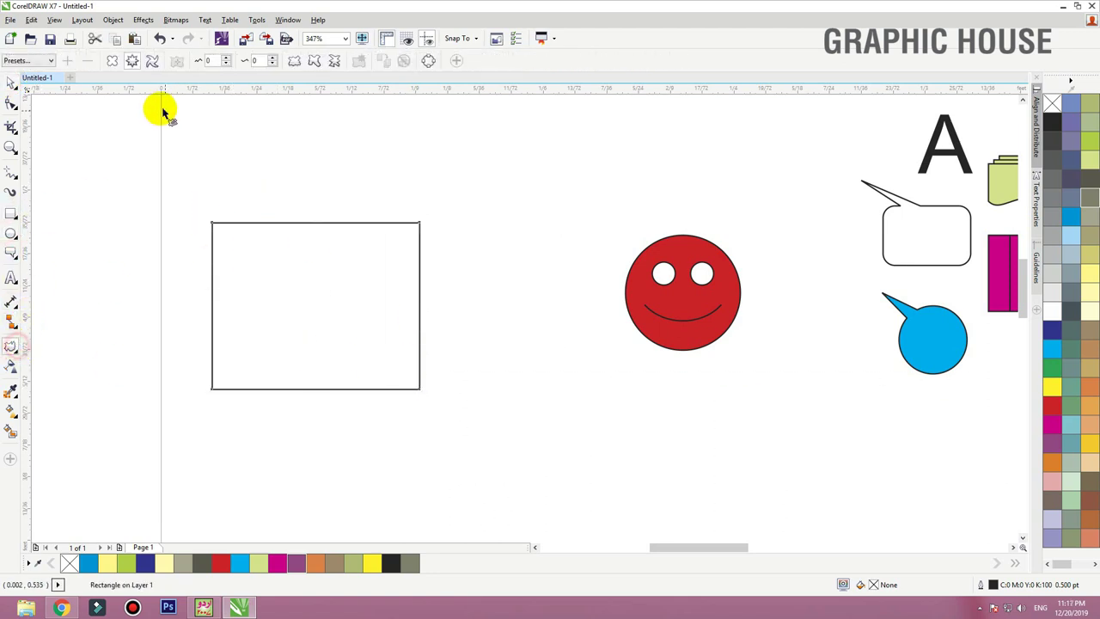
click(152, 61)
mouse_move(327, 293)
mouse_down()
mouse_move(355, 312)
mouse_move(388, 388)
mouse_move(208, 378)
mouse_move(439, 282)
mouse_move(321, 364)
mouse_move(393, 314)
mouse_move(397, 331)
mouse_up()
Delete the twisted shape and draw a wide rectangle about 0.137' by 0.035' left of the red smiley face
click(15, 354)
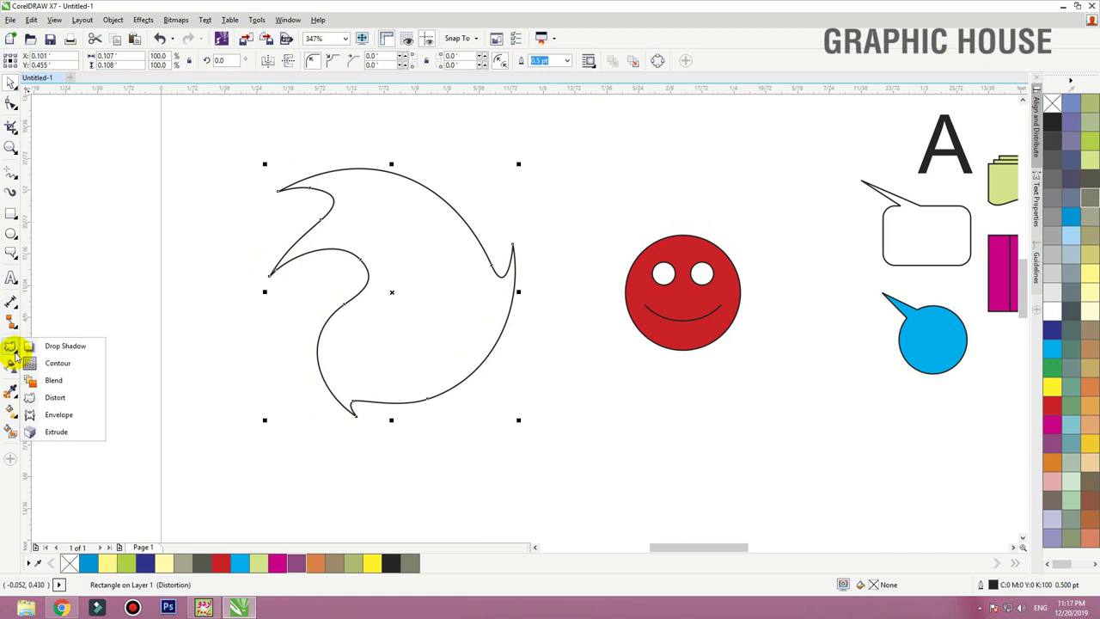
click(362, 334)
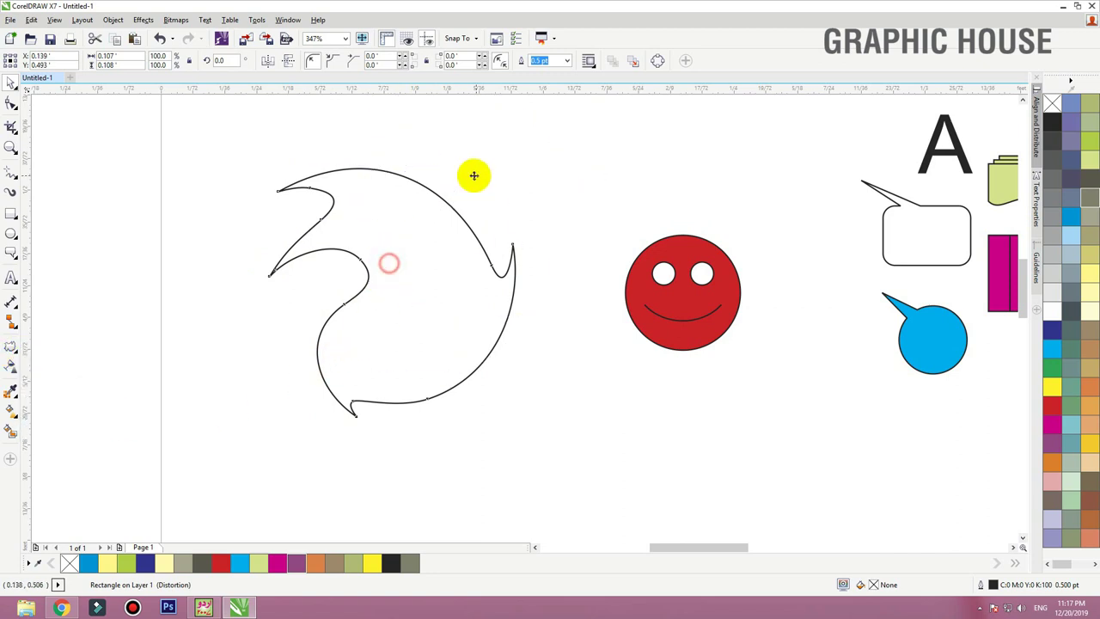
key(Delete)
click(11, 217)
drag(237, 325, 550, 409)
Apply a Single Arc envelope to the wide rectangle and arch both its upper and lower edges upward
click(15, 350)
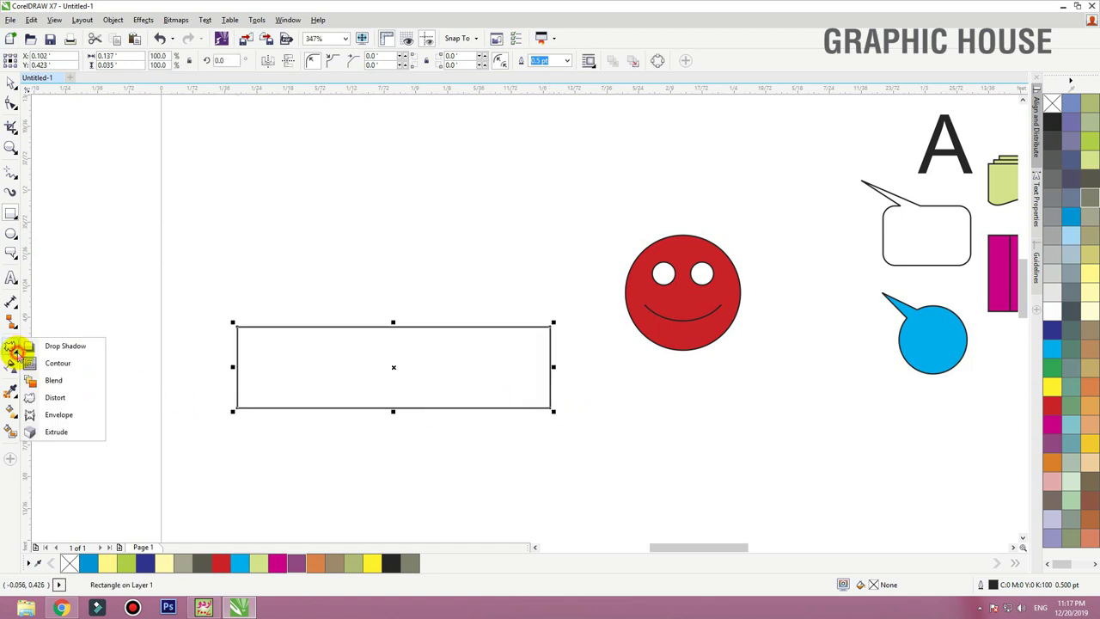
click(52, 414)
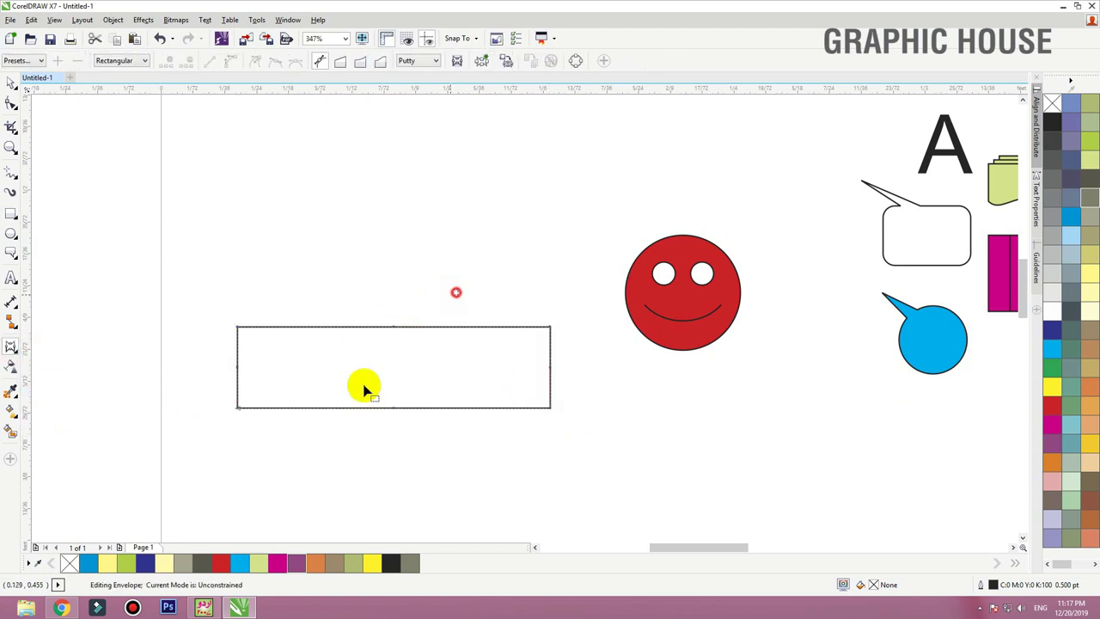
drag(525, 290, 218, 447)
drag(206, 281, 583, 494)
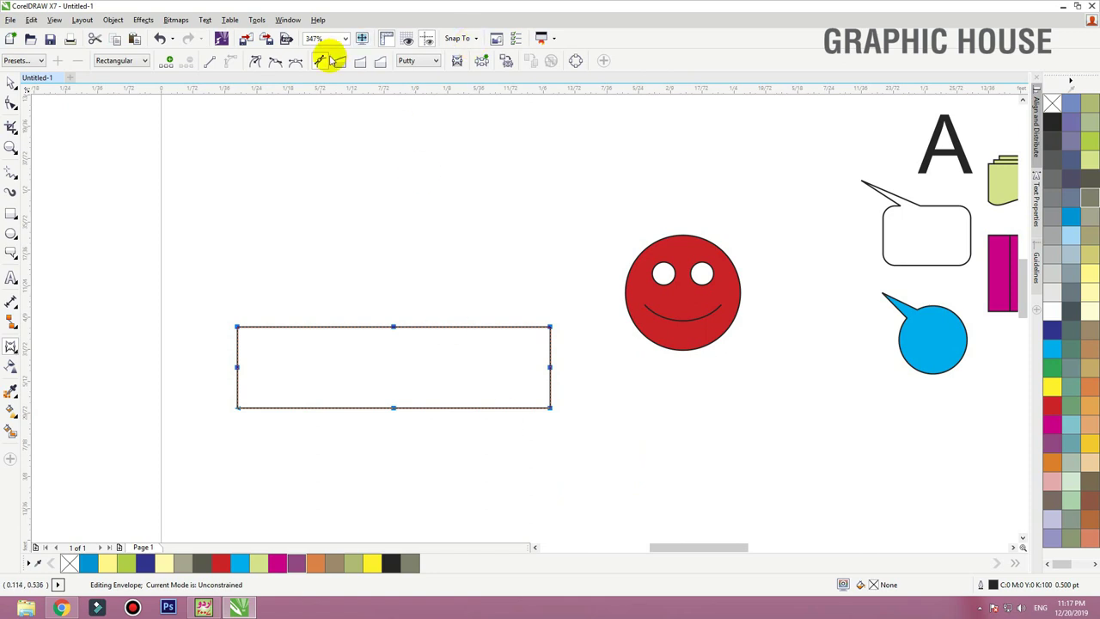
click(419, 305)
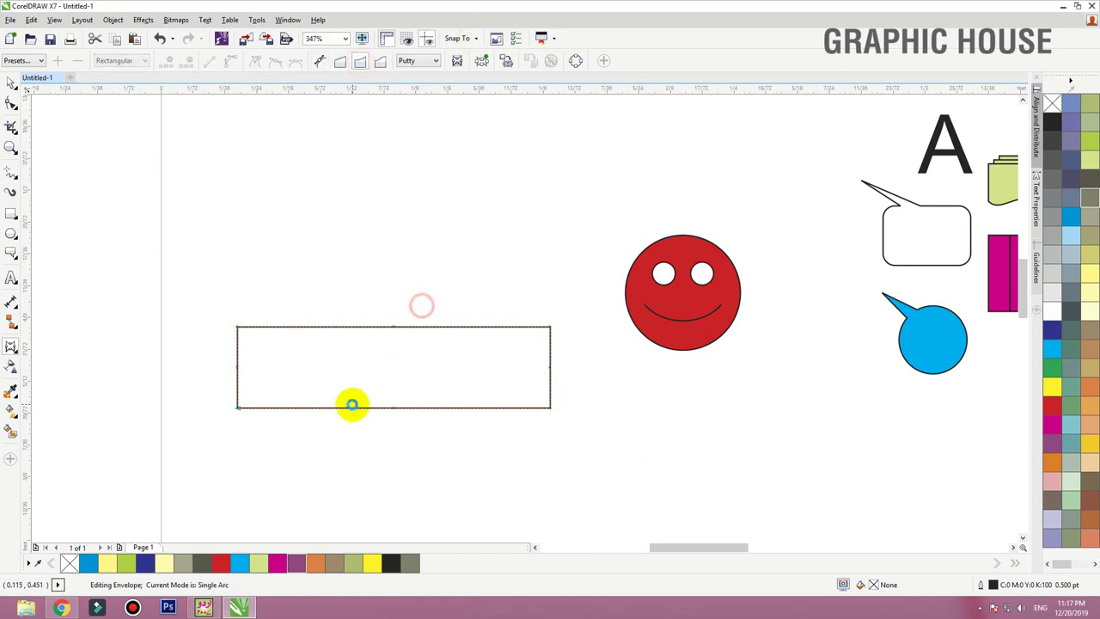
drag(394, 326, 393, 290)
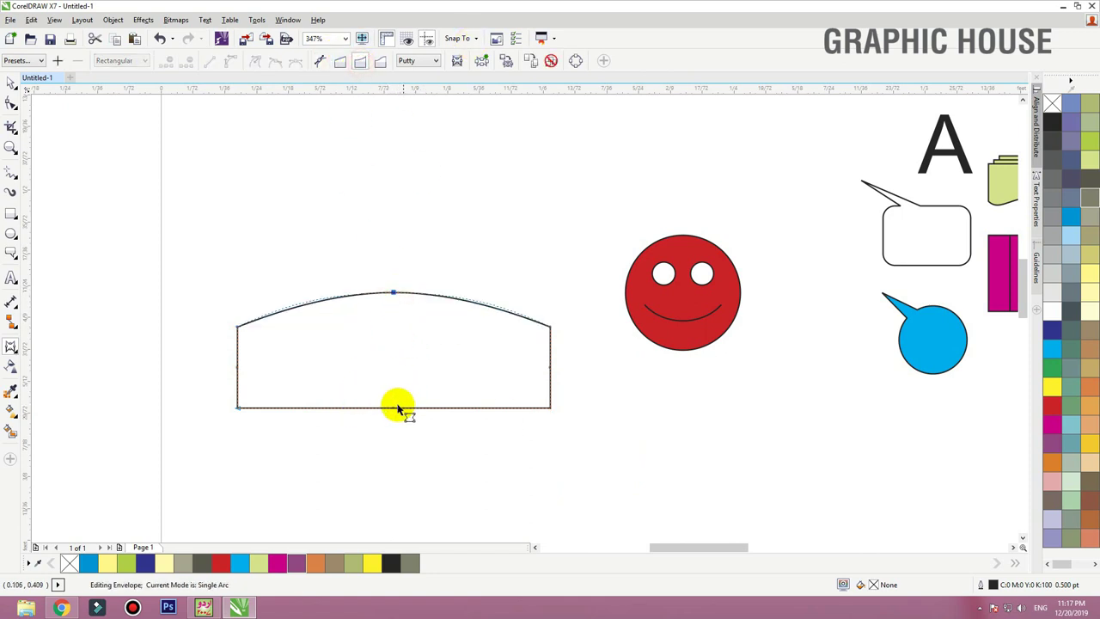
drag(393, 407, 392, 382)
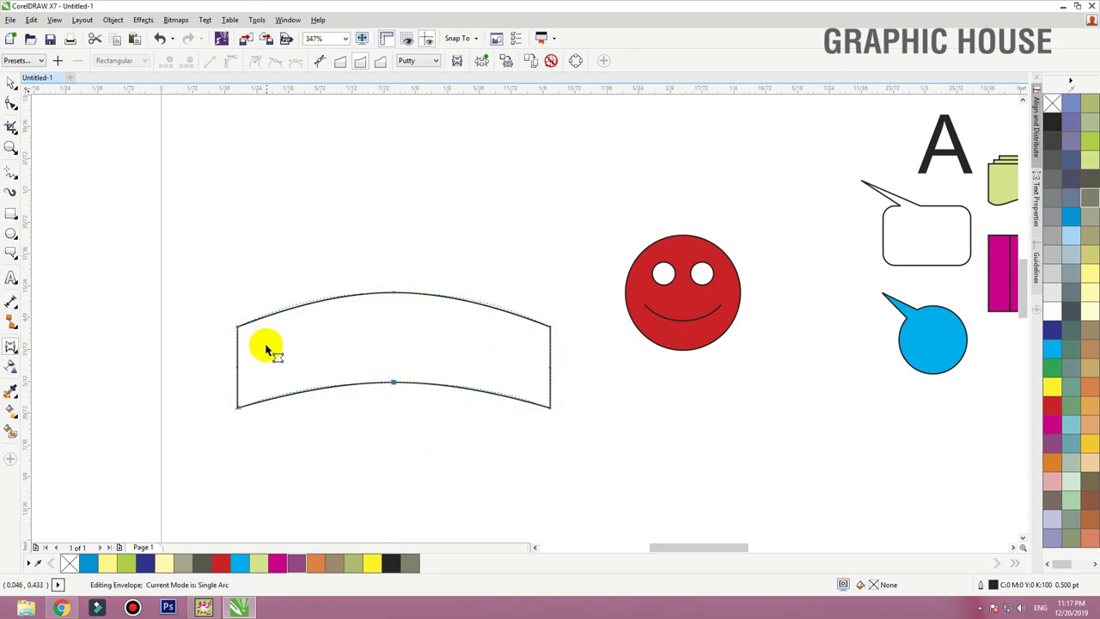
Add the artistic text "asdasd" in 24 pt Arial above the arched shape
click(10, 275)
click(327, 259)
text(a)
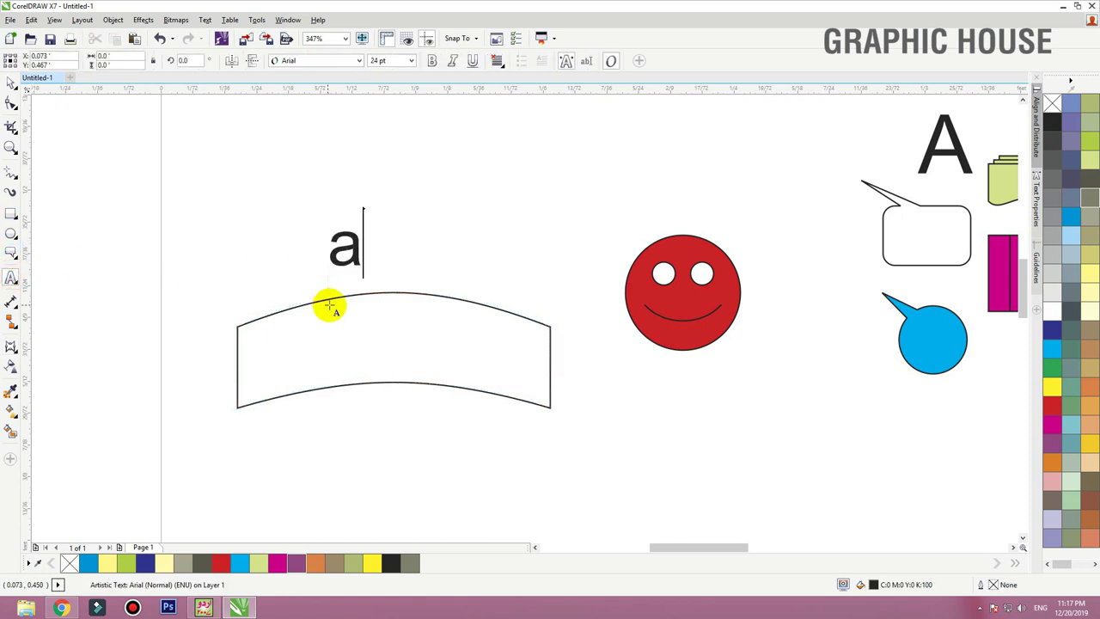
text(sdasd)
click(12, 82)
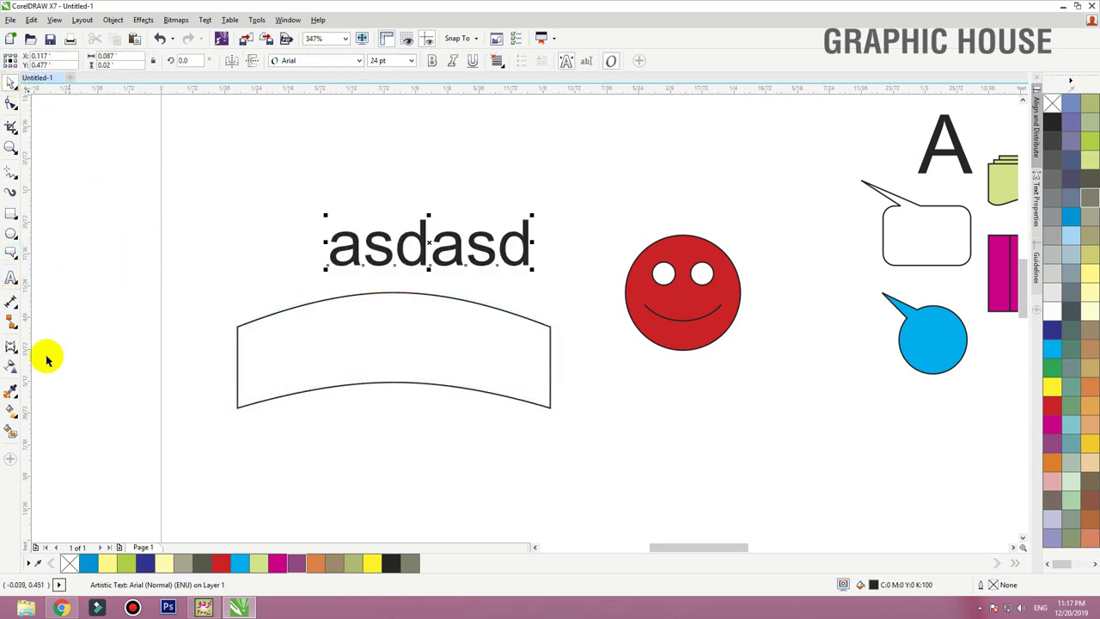
Arch the "asdasd" text with a Single Arc envelope, stretching its first letter downward, and move it slightly up and to the left
click(10, 346)
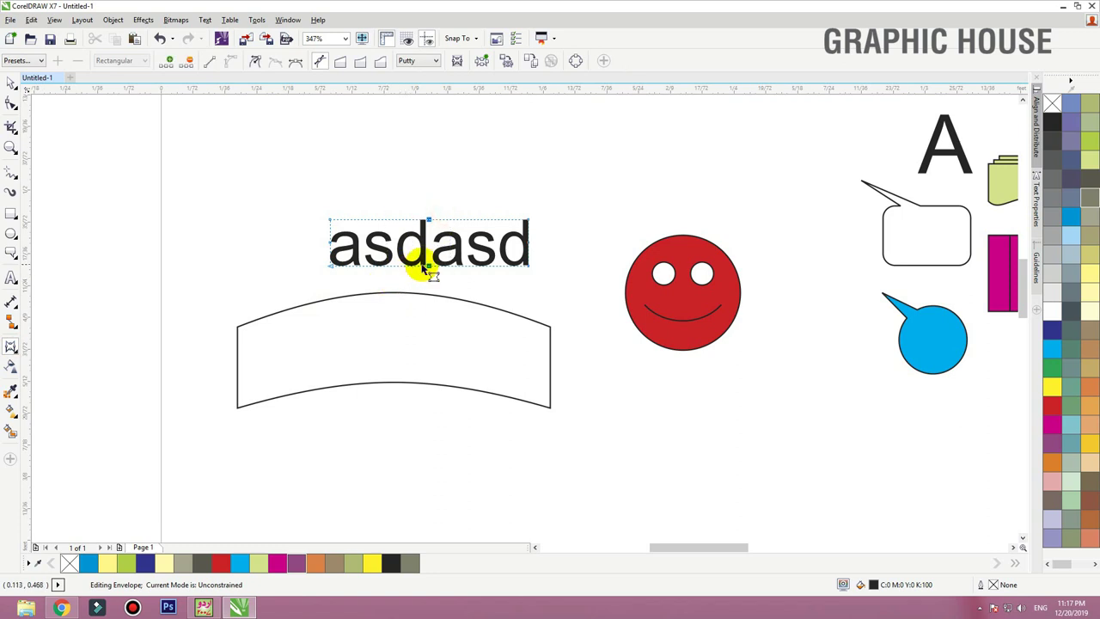
drag(427, 268, 429, 202)
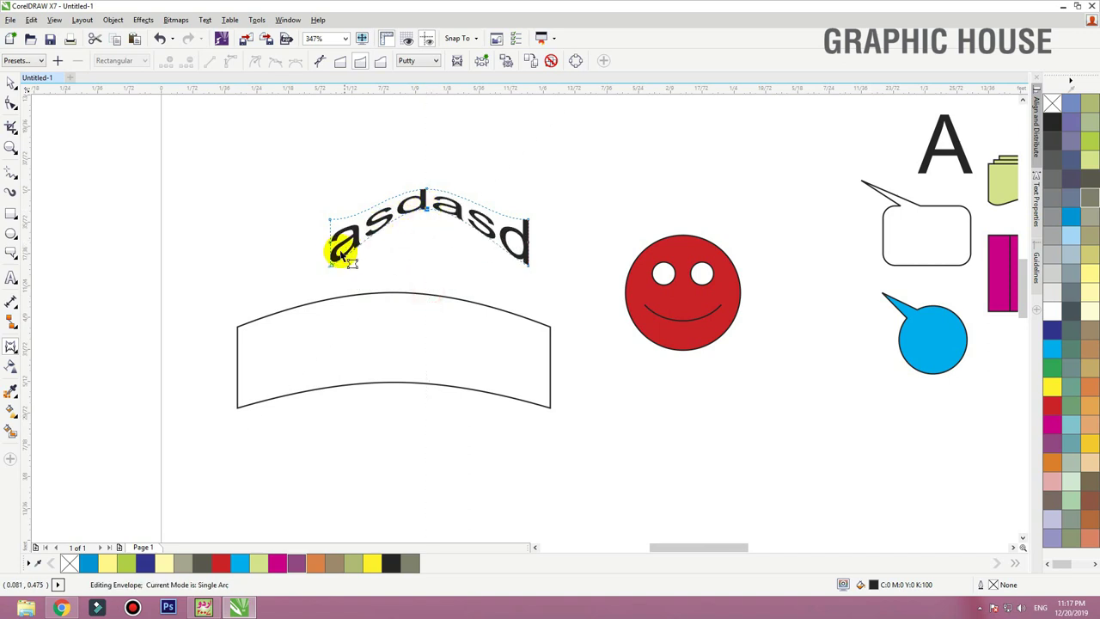
drag(331, 267, 330, 338)
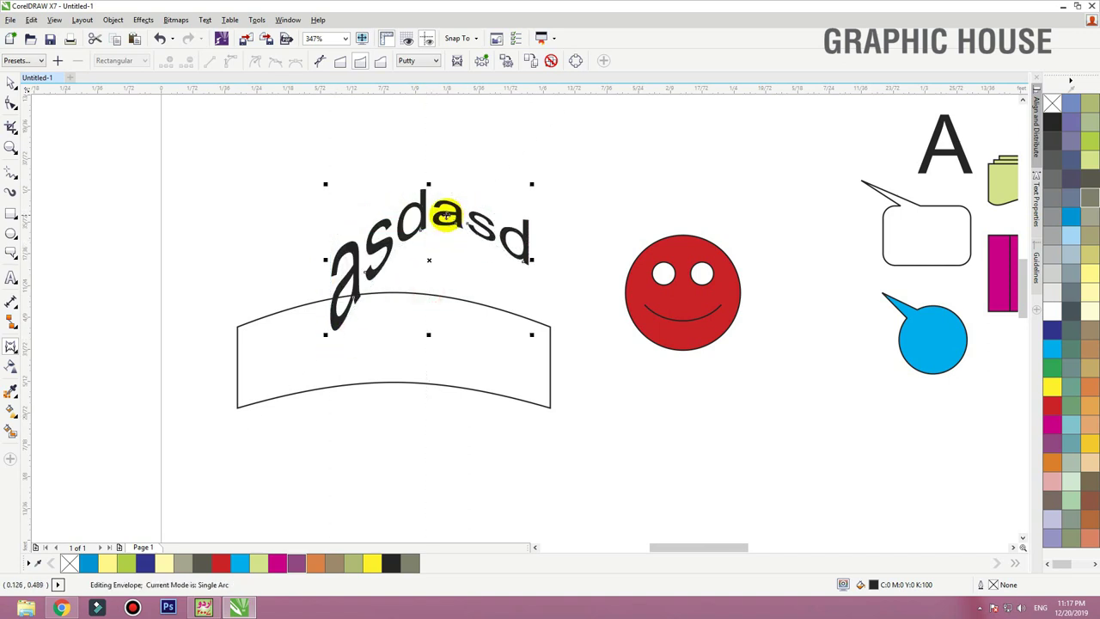
key(space)
drag(445, 215, 409, 195)
Extrude the red smiley face toward its lower side
click(12, 351)
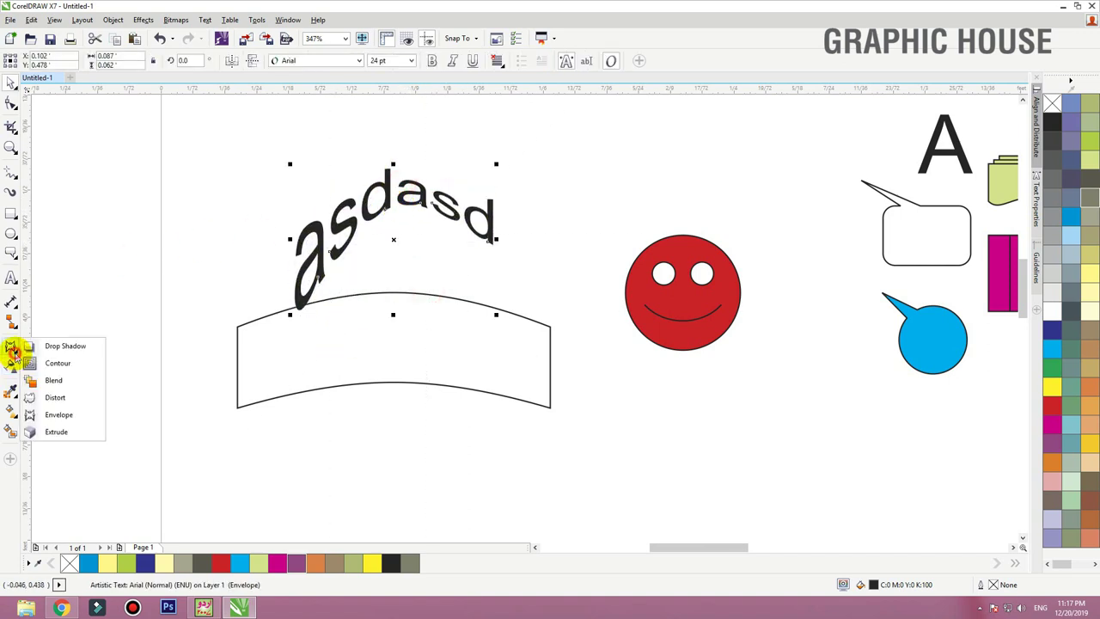
click(19, 349)
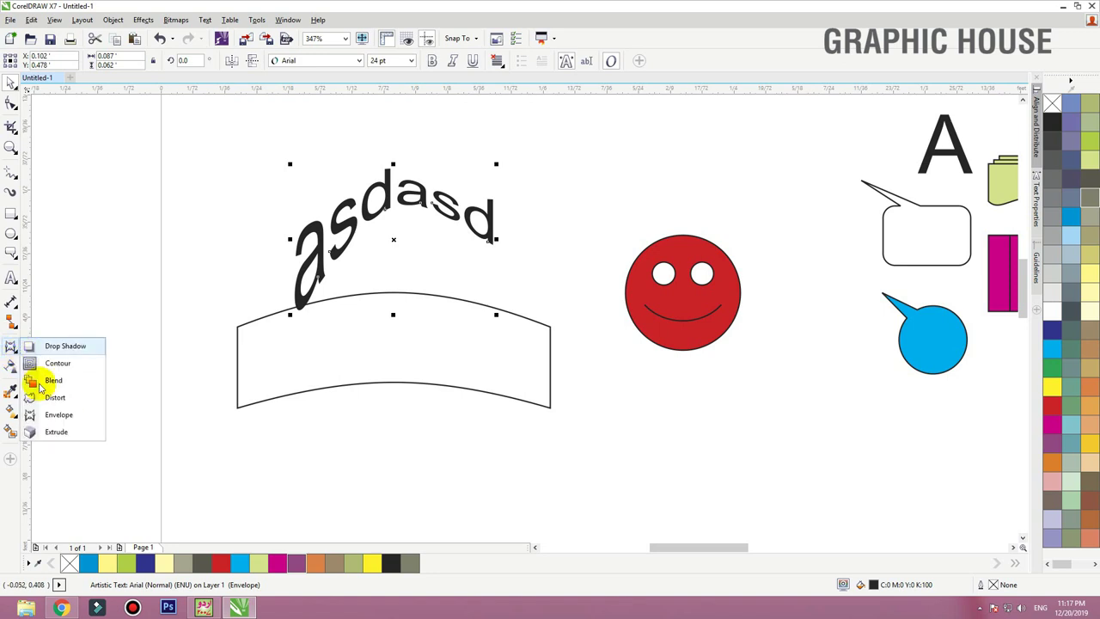
click(55, 432)
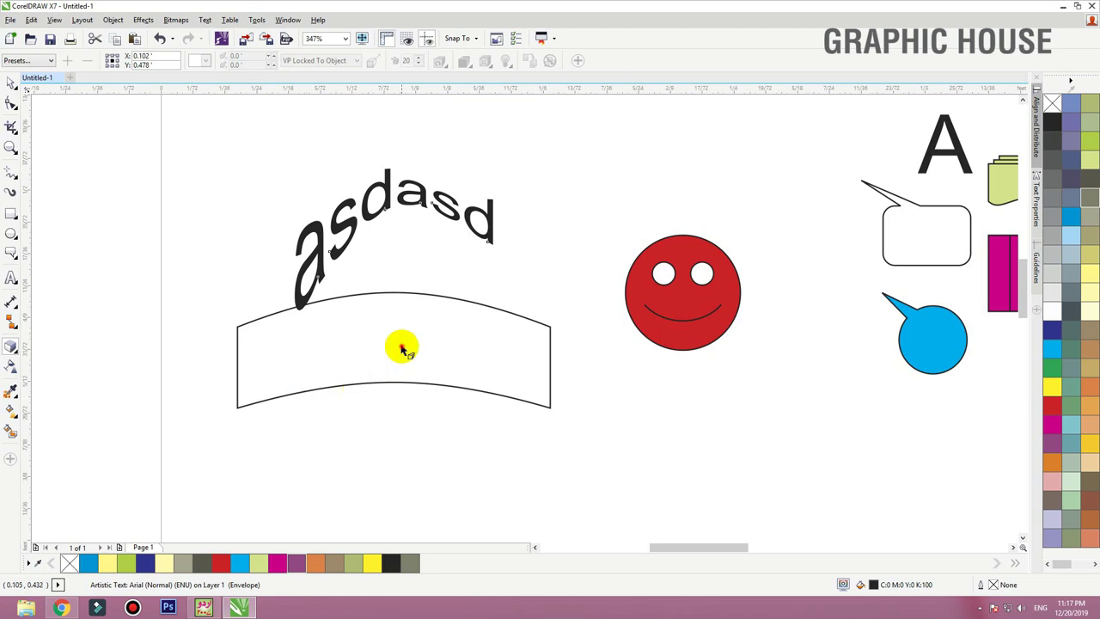
drag(678, 334, 624, 352)
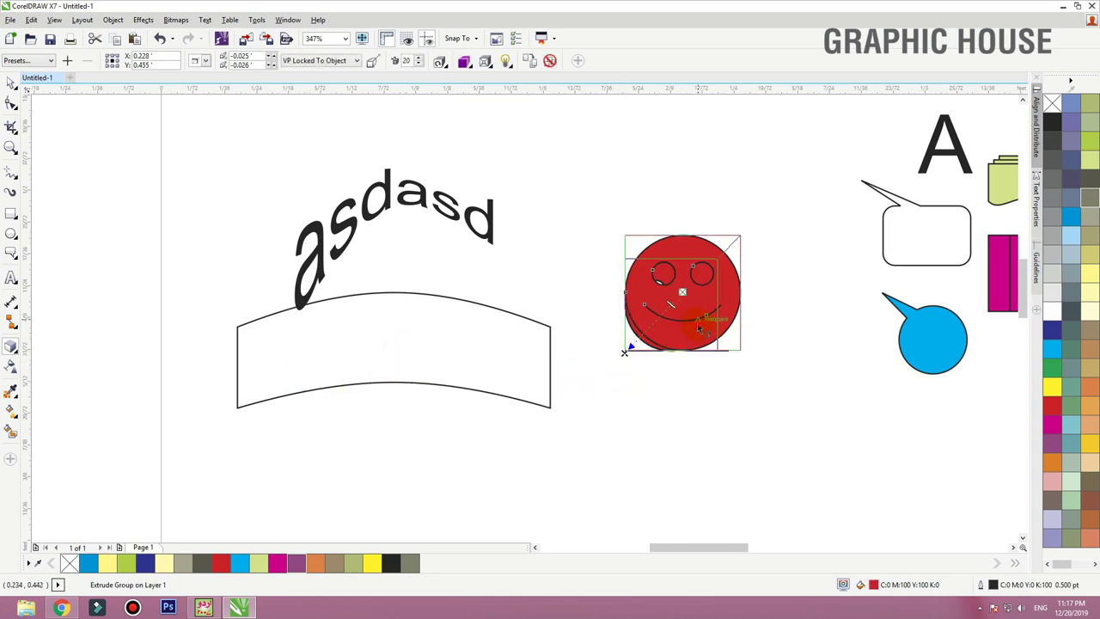
drag(689, 329, 687, 301)
key(Escape)
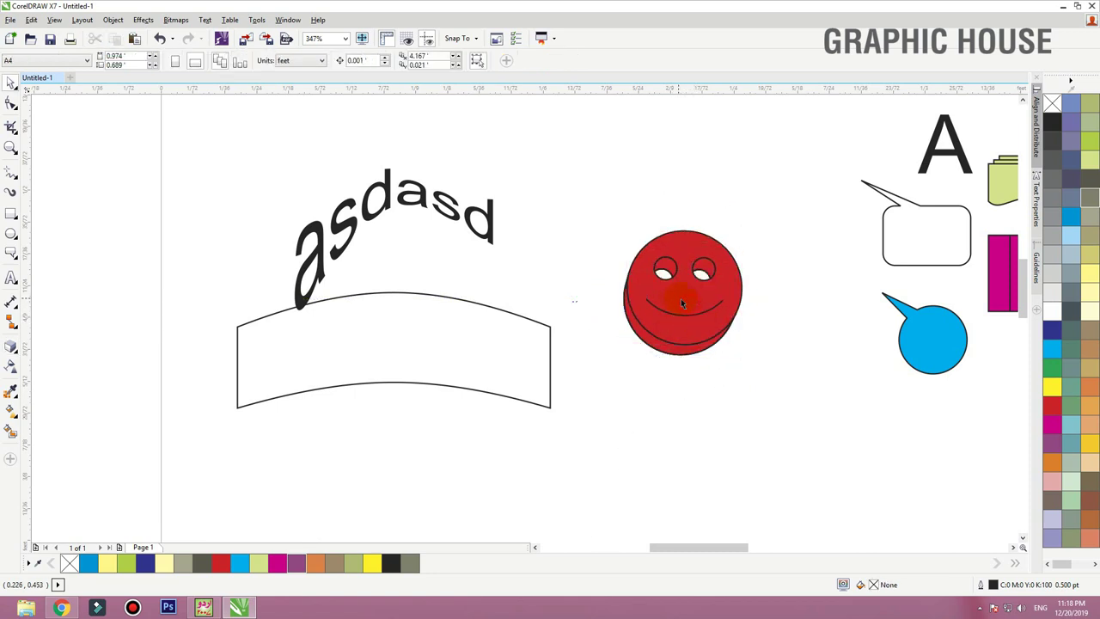
Move the front face of the extruded smiley so that its extrusion extends to the left
click(681, 302)
scroll(681, 358, up, 2)
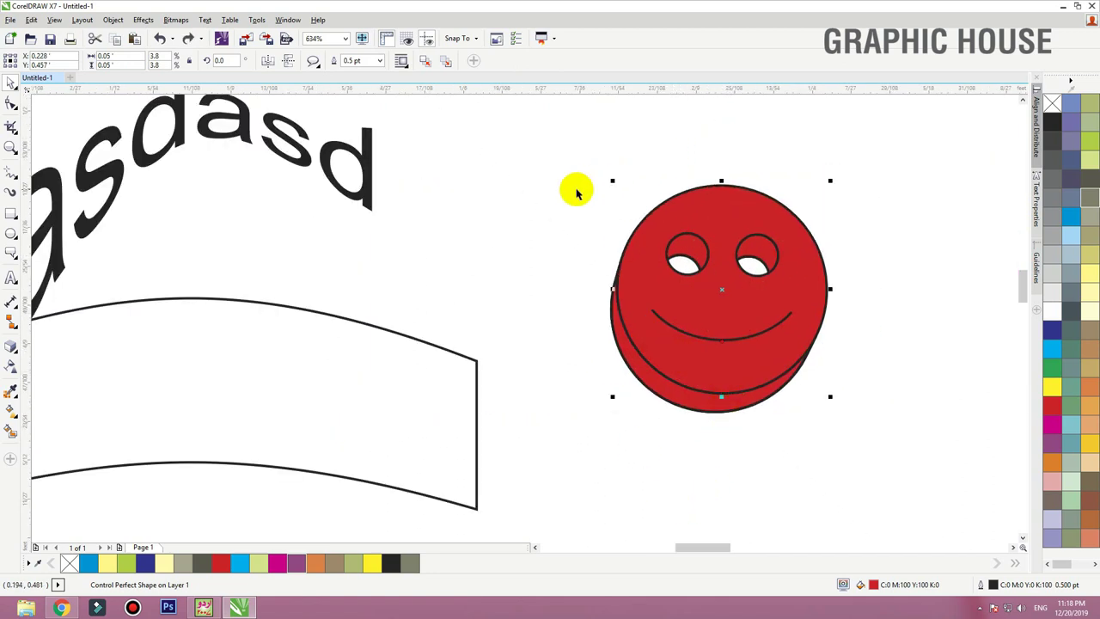
drag(759, 297, 706, 302)
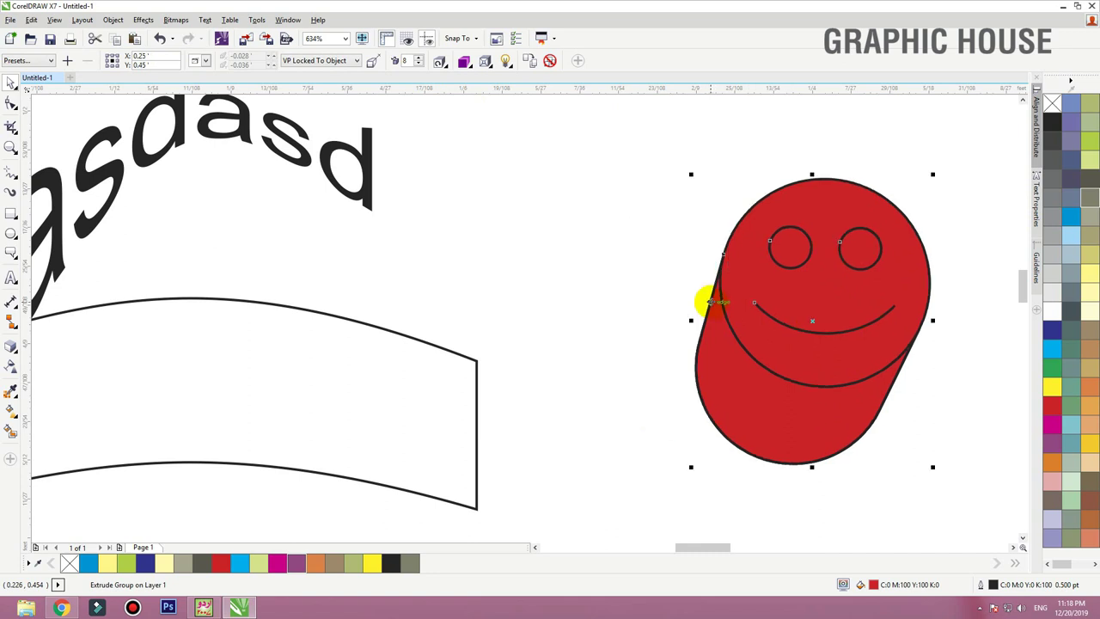
drag(610, 255, 608, 258)
scroll(675, 319, down, 3)
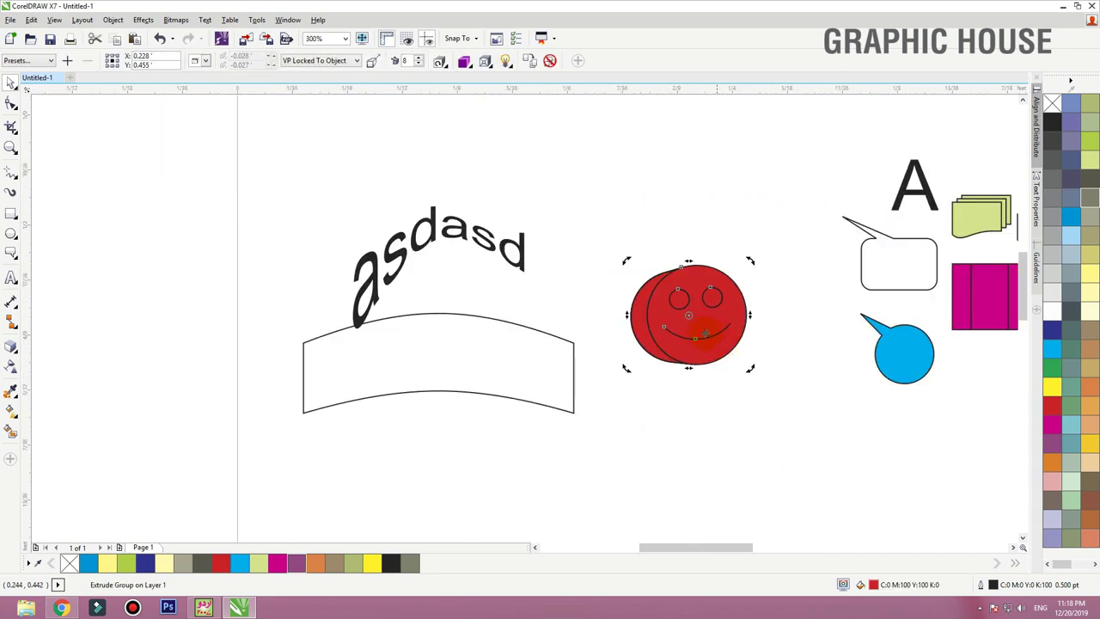
click(667, 363)
scroll(661, 326, down, 3)
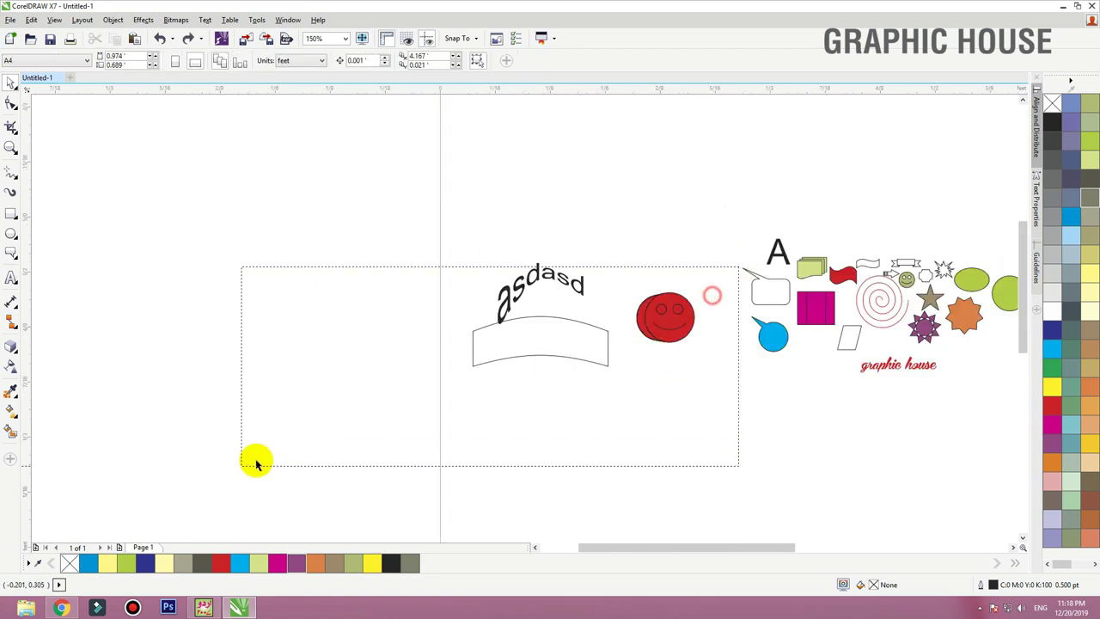
scroll(255, 458, up, 3)
click(15, 359)
click(43, 434)
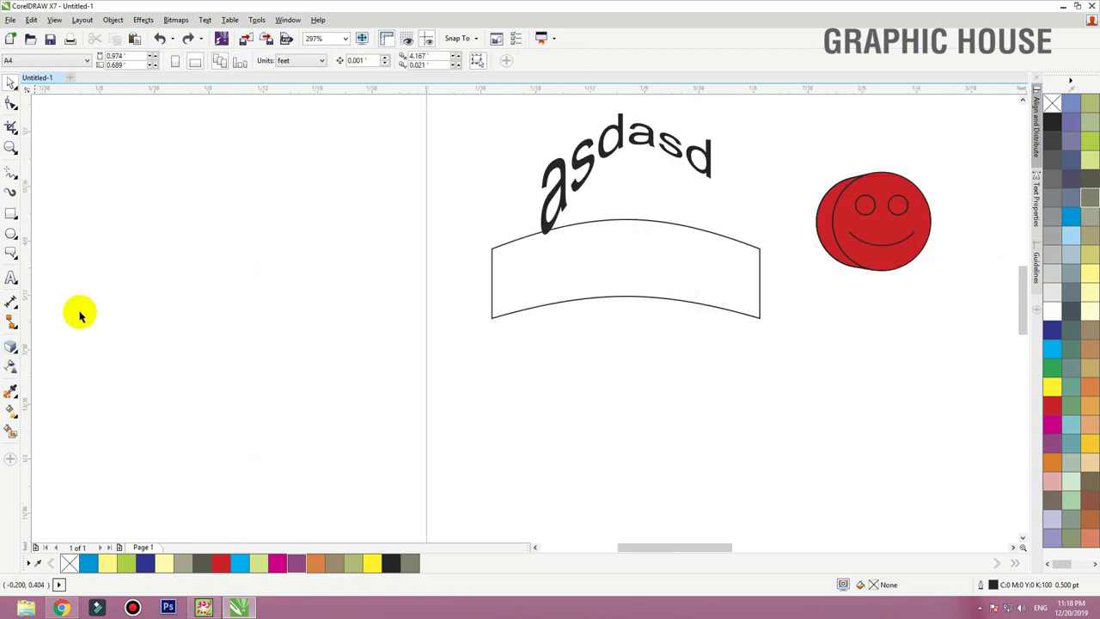
click(847, 206)
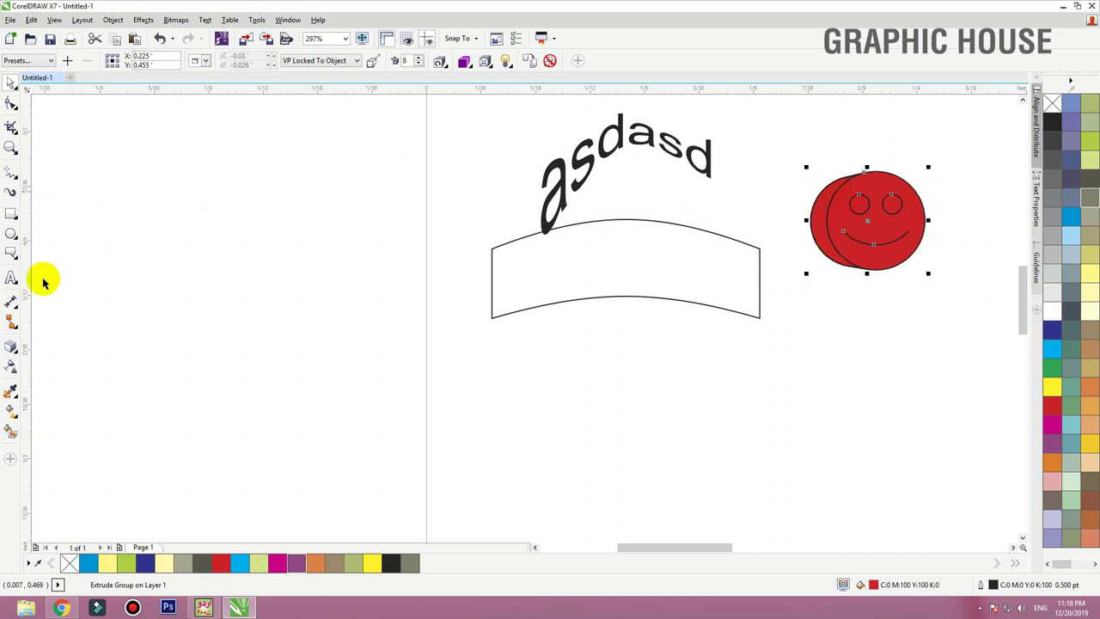
click(15, 371)
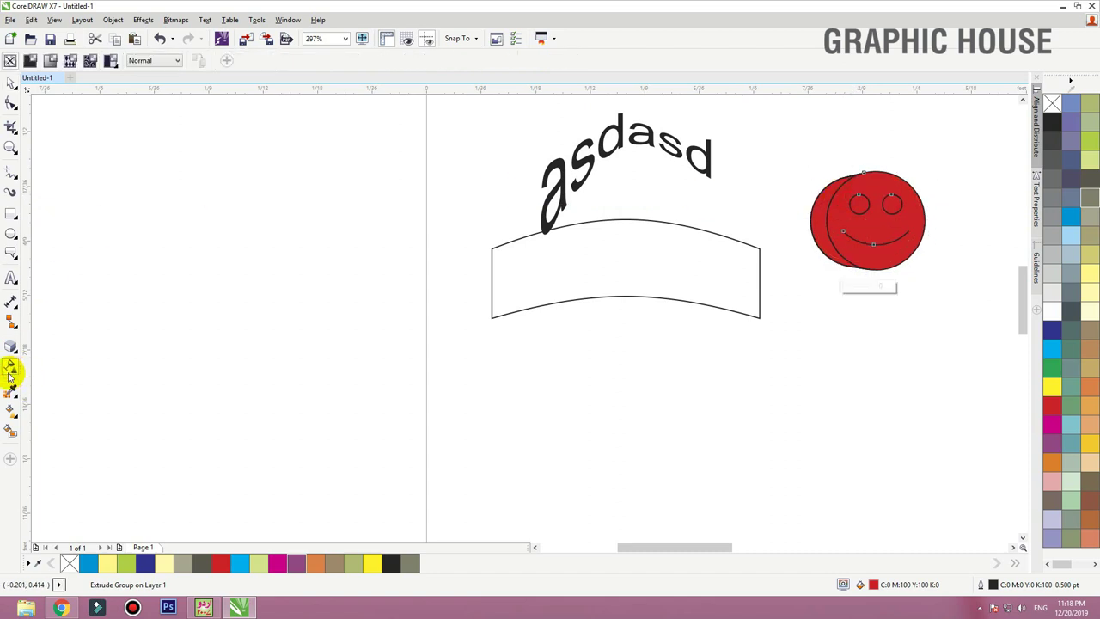
key(space)
Duplicate the arched shape and place the copy directly below the original
click(507, 201)
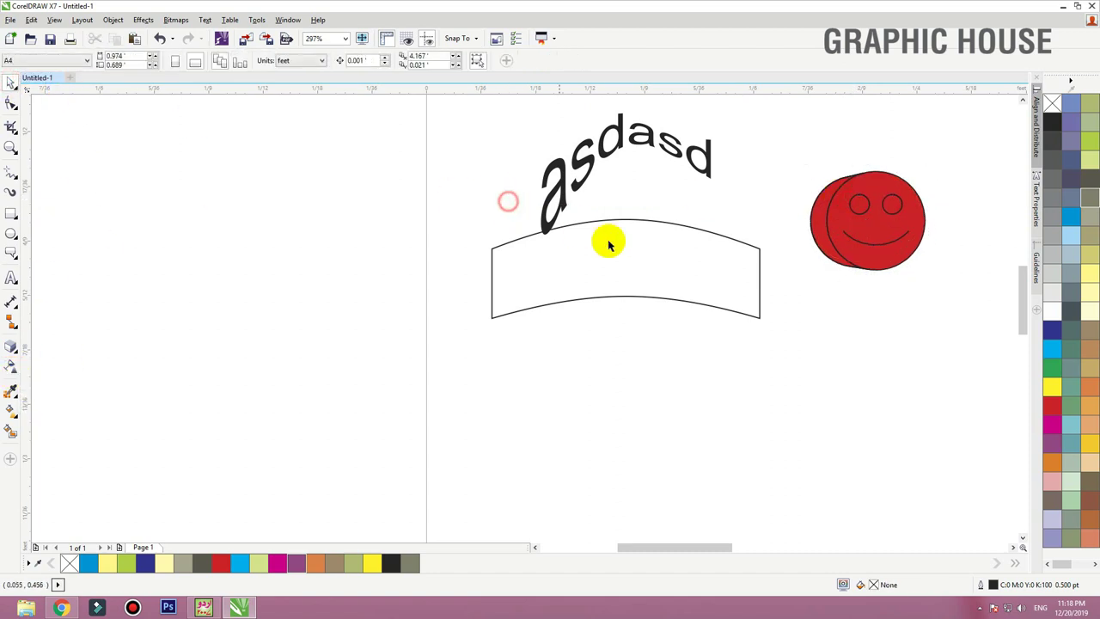
click(606, 238)
drag(639, 241, 650, 359)
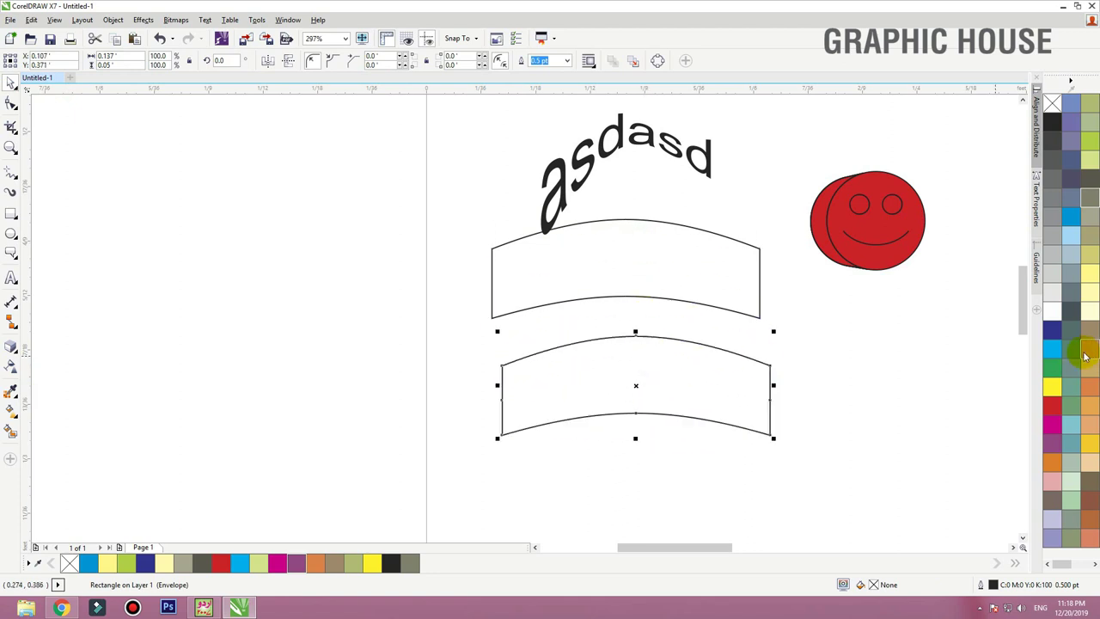
Fill the lower arched shape with blue, remove its outline, and place a cyan-filled copy to its left
click(1063, 333)
right_click(1051, 101)
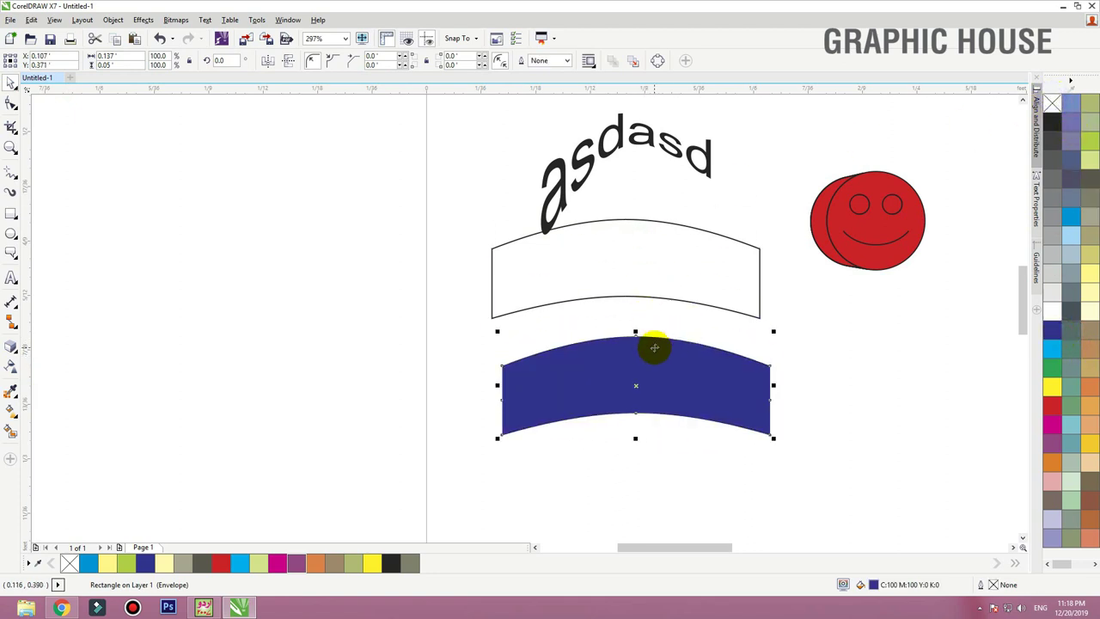
drag(654, 354, 369, 353)
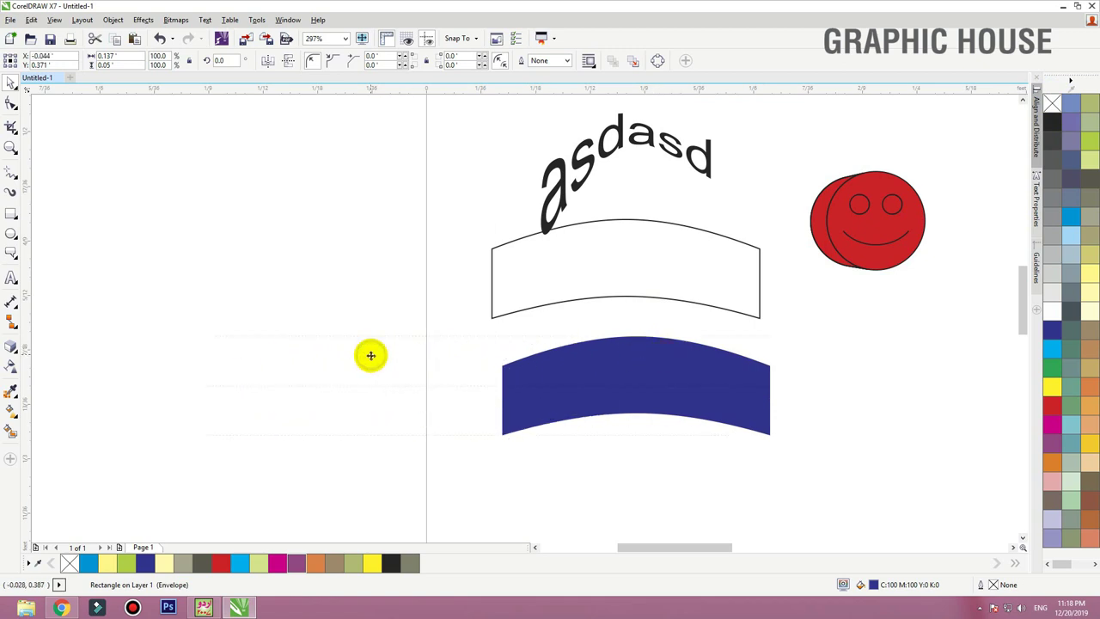
click(1055, 350)
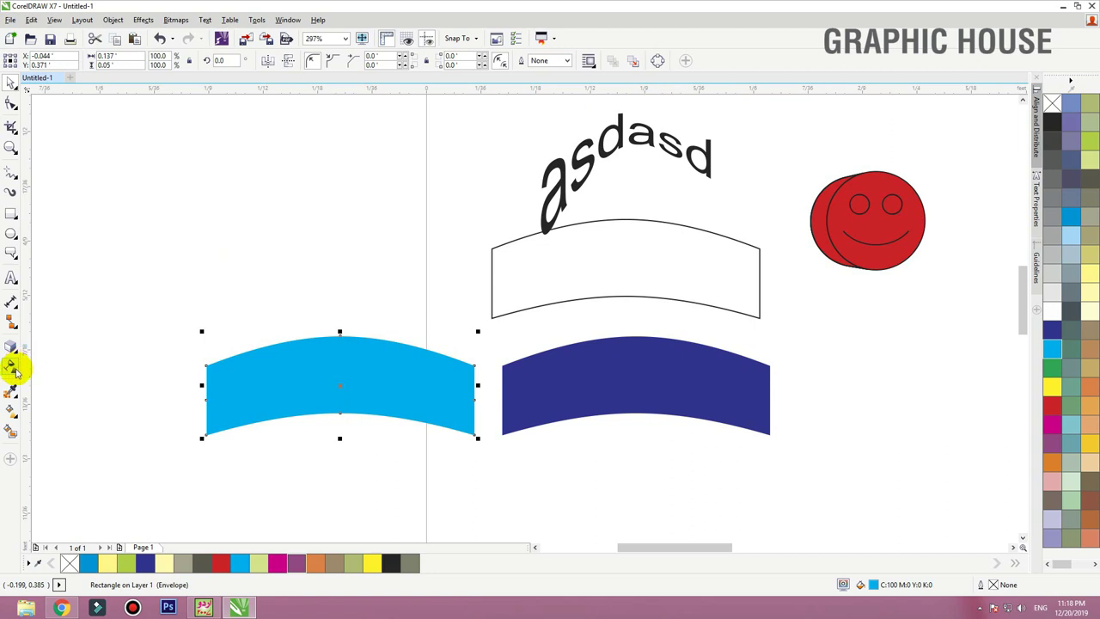
Fade the cyan arched copy toward its upper edge with a linear transparency and move it onto the blue shape
click(15, 371)
drag(333, 411, 336, 336)
click(11, 85)
drag(368, 381, 660, 383)
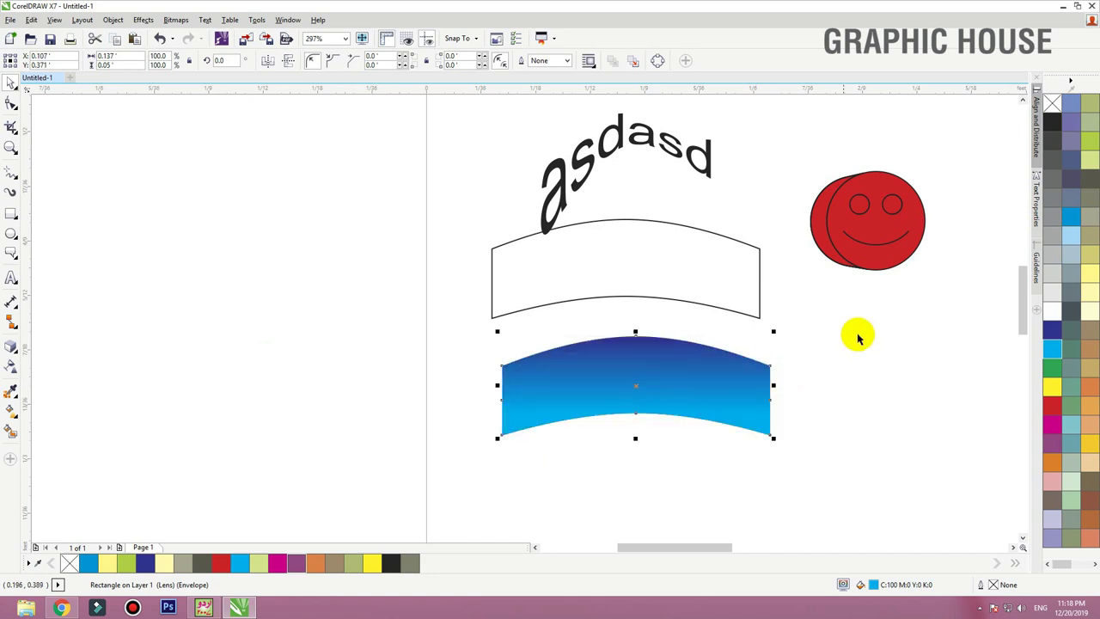
Offset the faded cyan shape slightly downward and readjust the start and midpoint of its linear transparency
click(842, 316)
scroll(642, 314, up, 3)
click(614, 359)
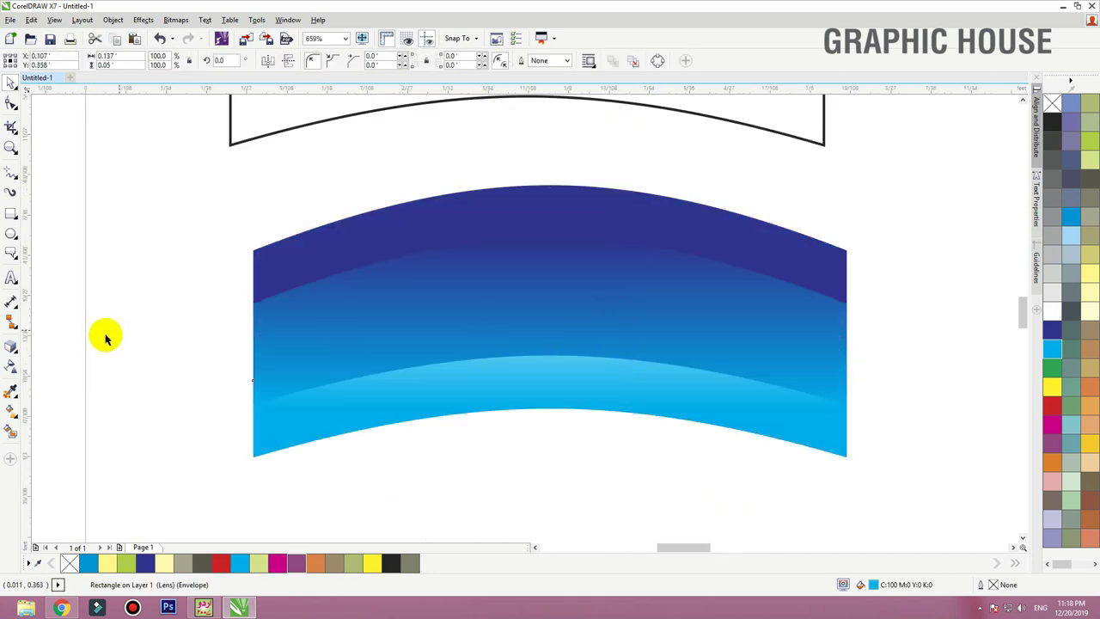
click(11, 365)
drag(537, 186, 539, 296)
drag(538, 249, 535, 214)
key(space)
scroll(515, 398, down, 4)
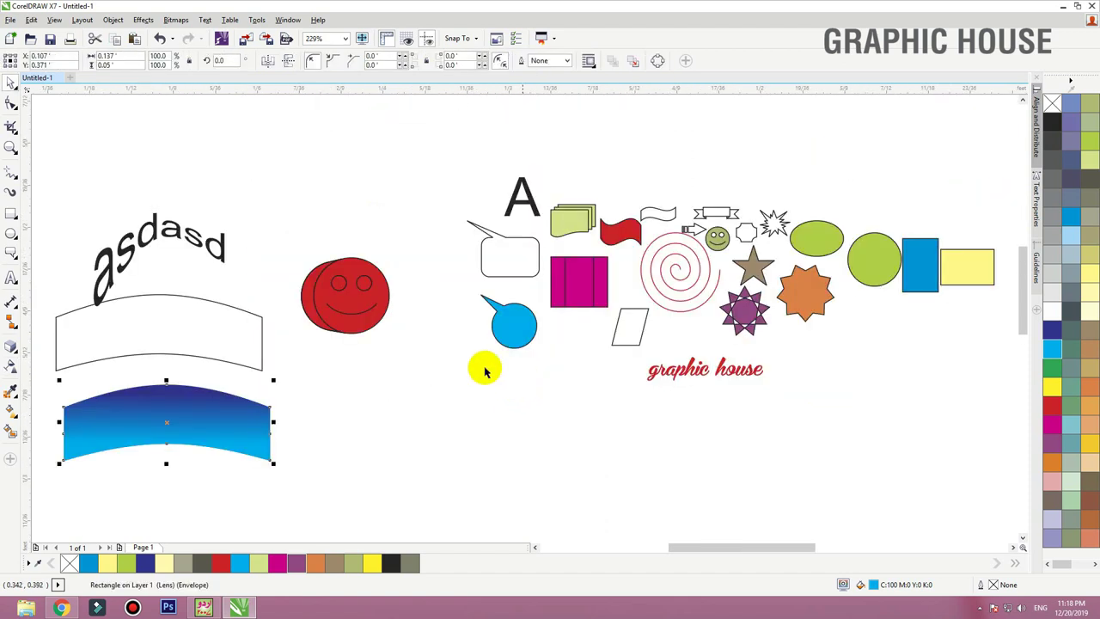
Move the faded cyan shape farther down so that it covers only the lower part of the blue shape
click(352, 377)
scroll(343, 373, up, 4)
click(536, 332)
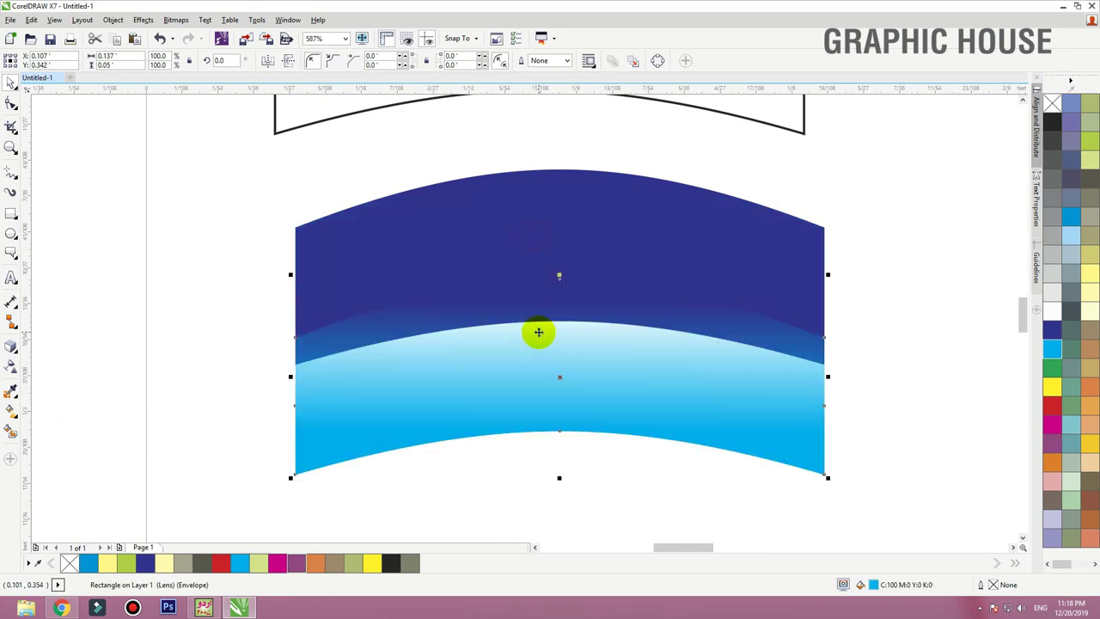
click(212, 280)
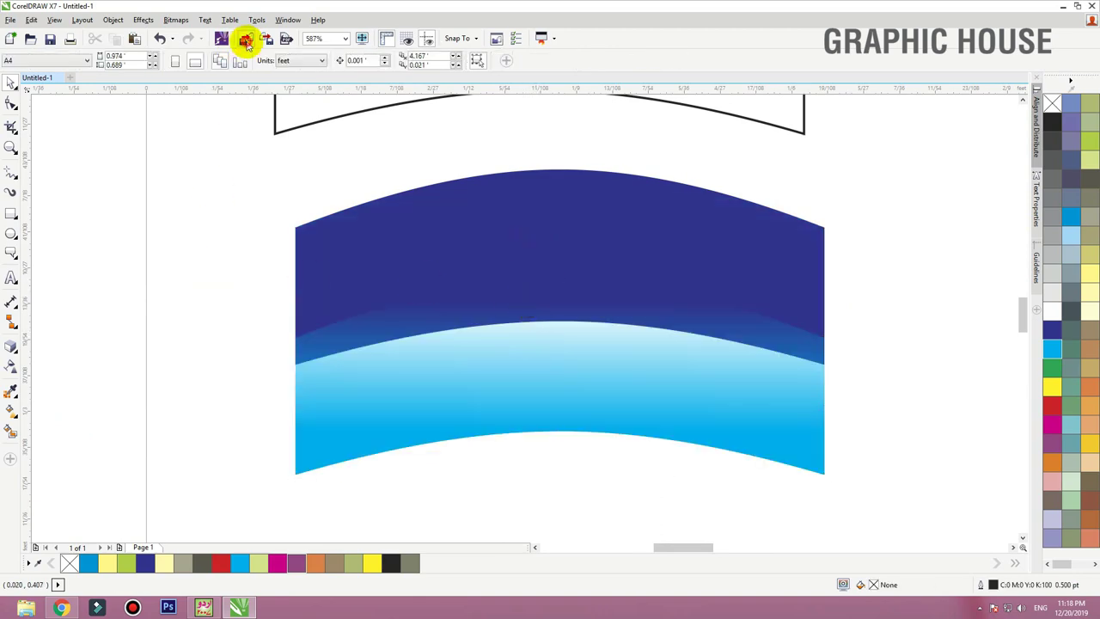
Import the picture 1-(A) (181) from the Blue folder of Data Wallpaper on drive D and place it over the blue arched shape
click(246, 43)
click(47, 224)
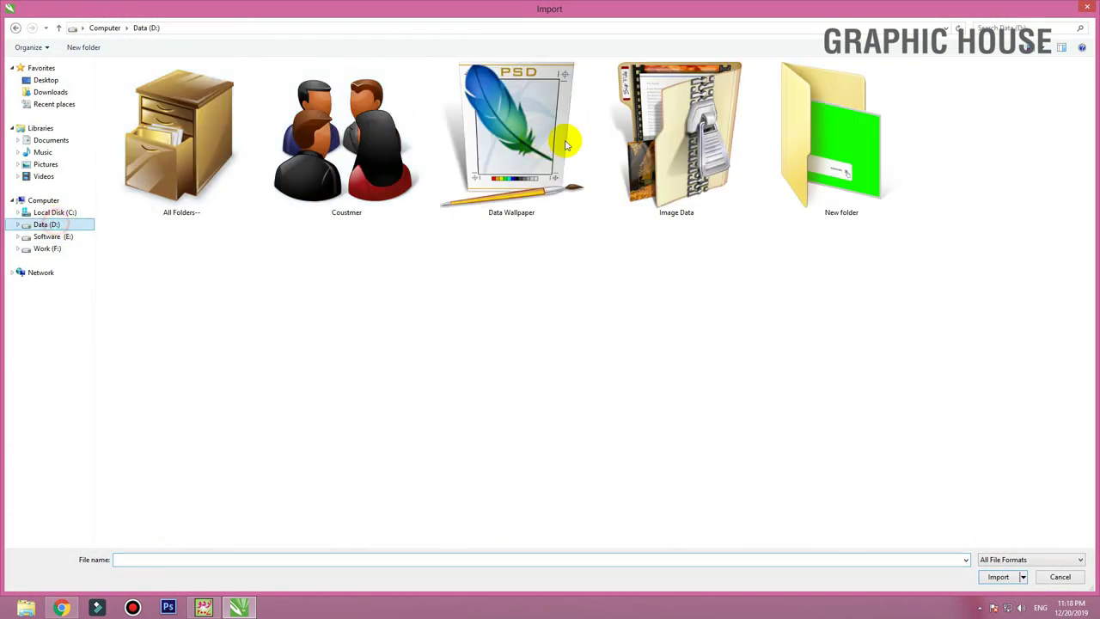
double_click(670, 138)
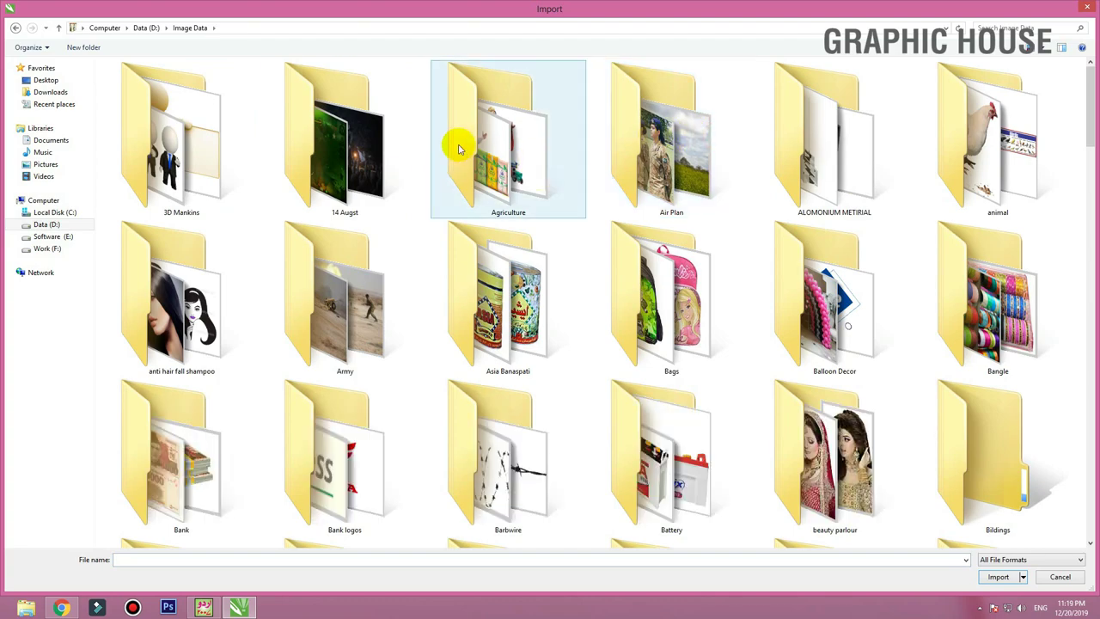
key(BackSpace)
double_click(503, 135)
double_click(369, 98)
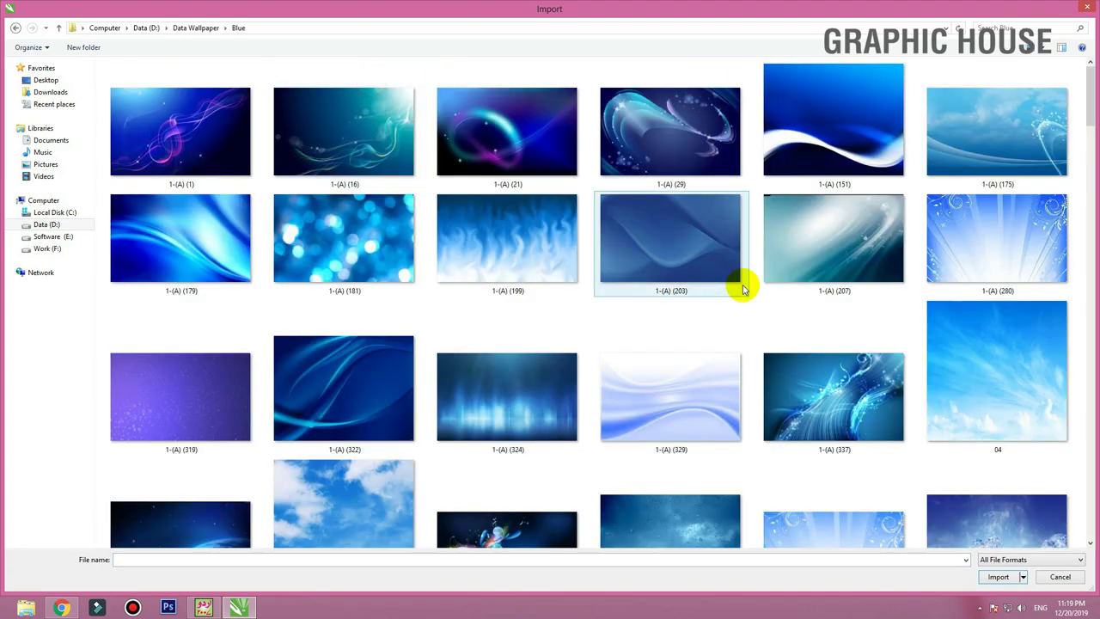
double_click(358, 250)
drag(351, 180, 793, 507)
drag(521, 332, 502, 312)
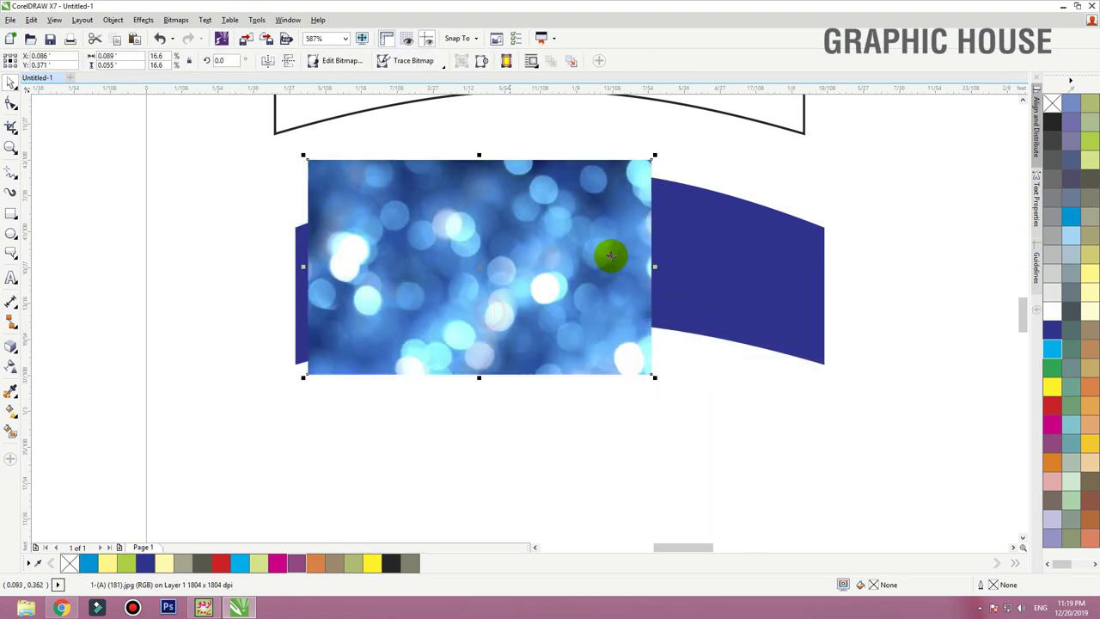
Fade the imported bitmap downward with a linear transparency, adjusting both ends of the gradient, and delete the bitmap
click(11, 369)
drag(470, 135, 470, 333)
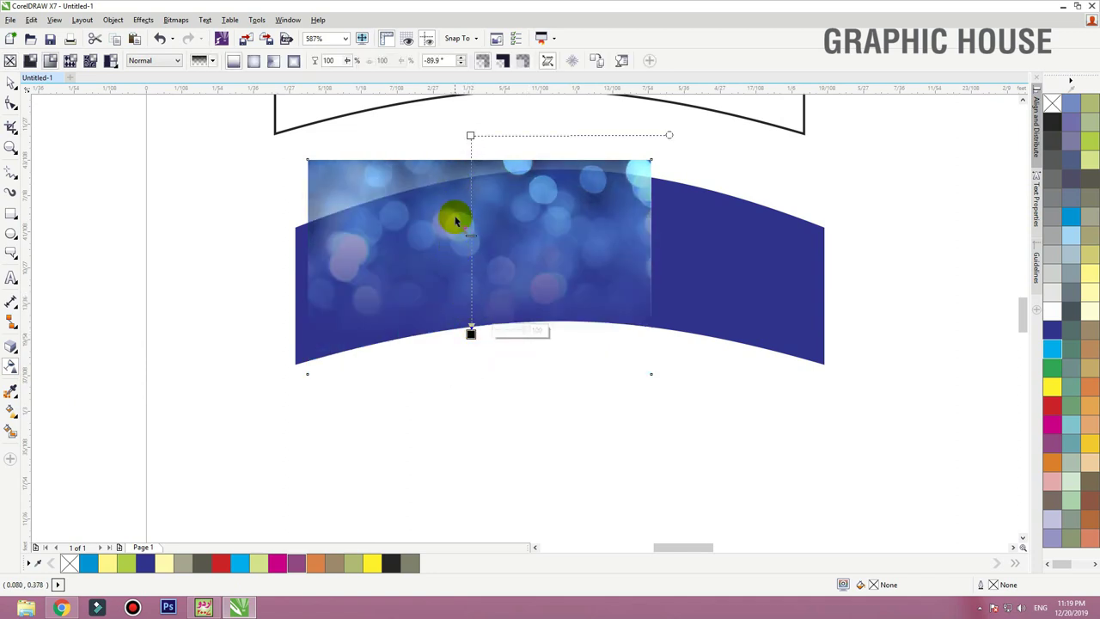
drag(471, 135, 471, 105)
drag(472, 331, 518, 238)
key(space)
key(Delete)
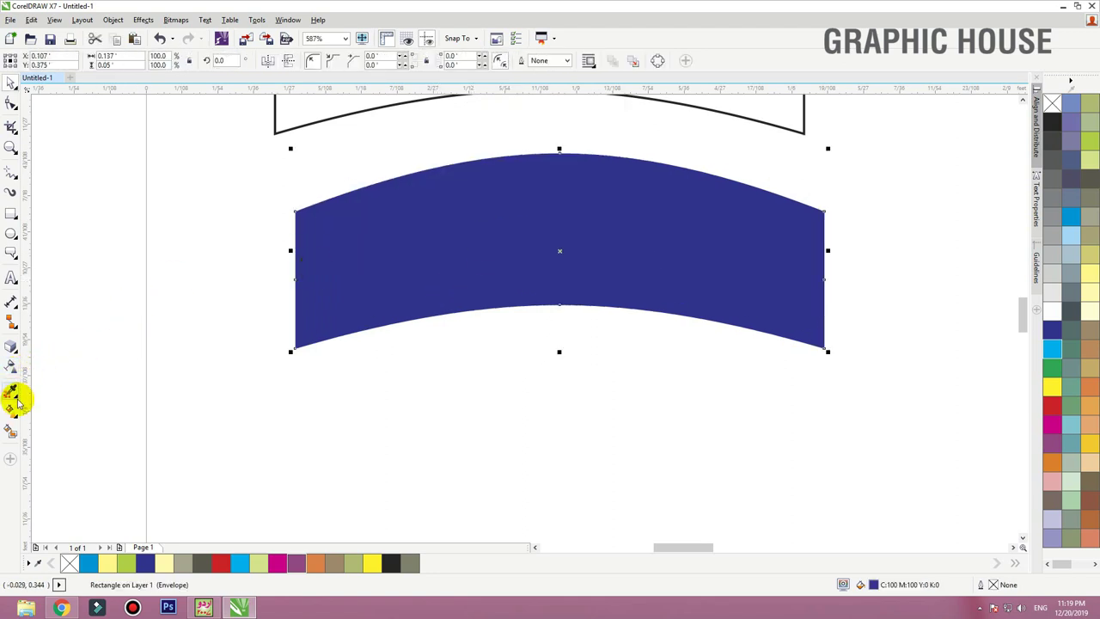
Import 26.jpg from the Blue wallpaper folder and place it about 0.148 ft wide below the red smiley, toward the right
click(135, 265)
scroll(469, 346, down, 4)
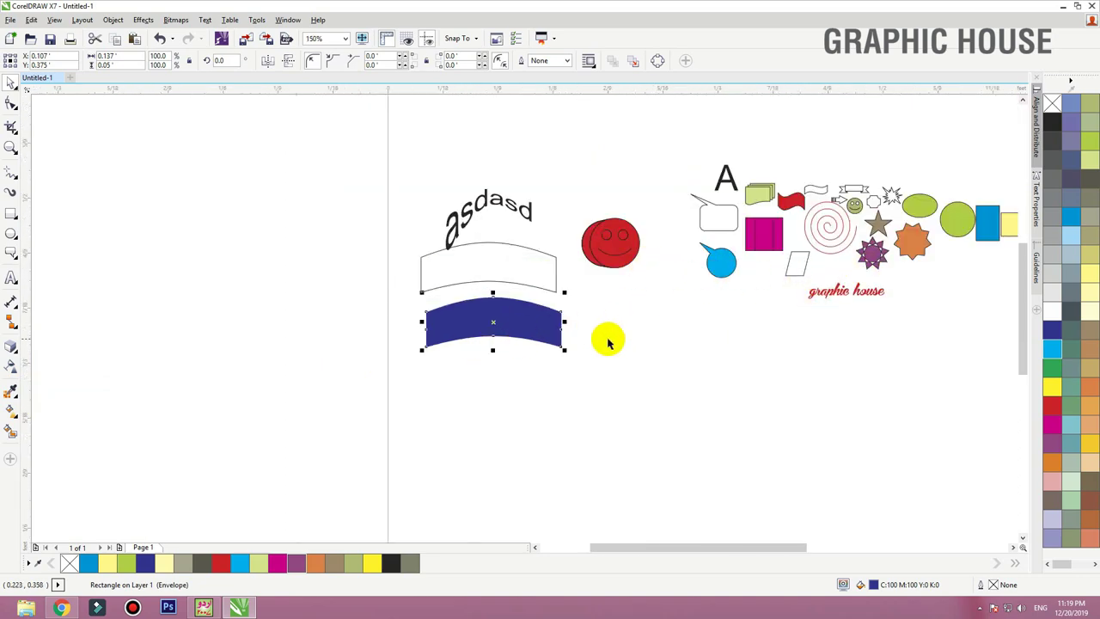
key(ctrl+i)
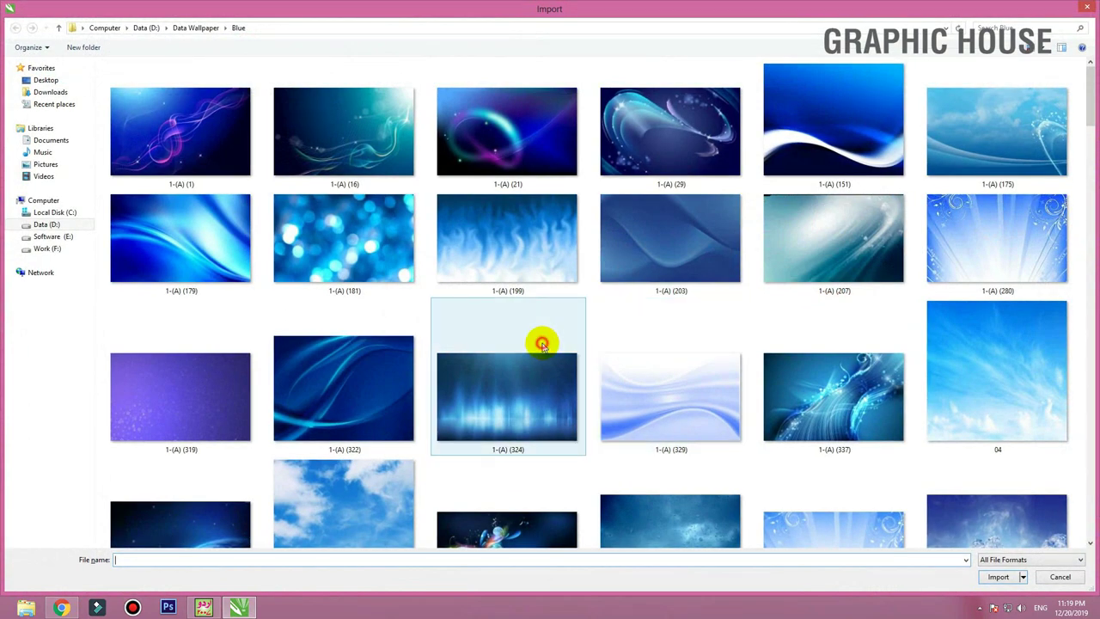
click(543, 341)
scroll(543, 348, down, 3)
double_click(543, 344)
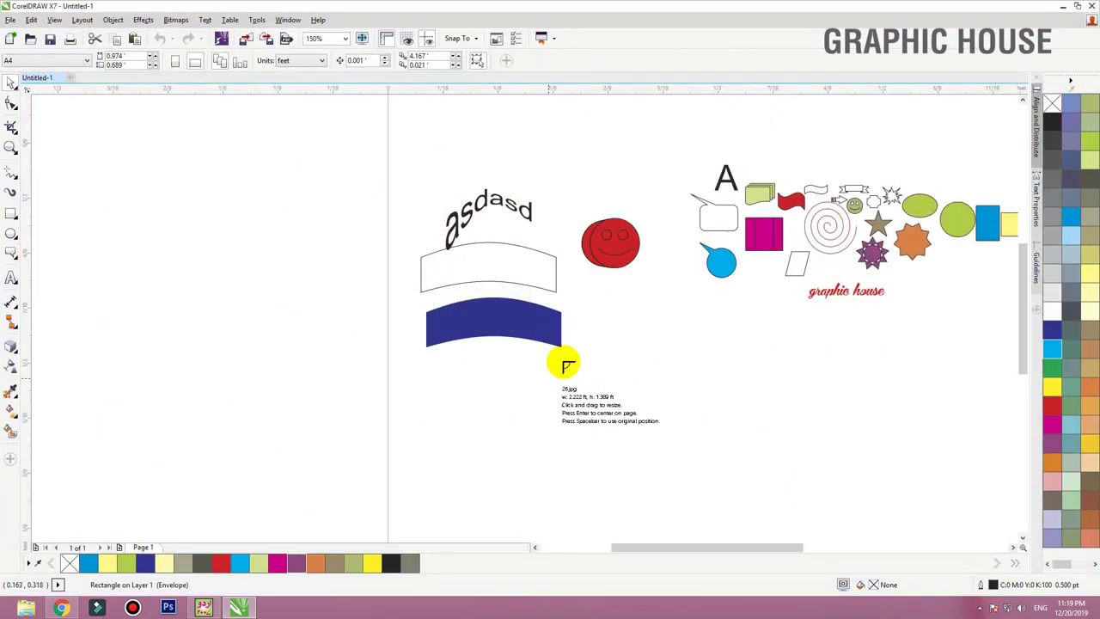
drag(633, 334, 709, 387)
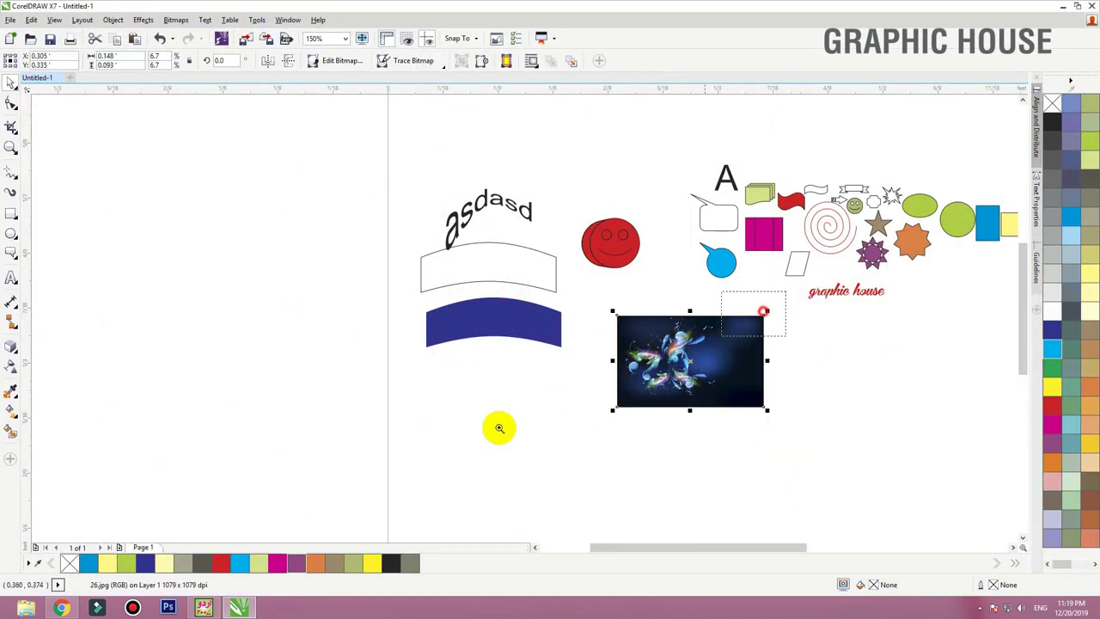
Draw a square about 0.035 ft wide below the blue arch and fill it with the mauve #874970 sampled from the imported picture
scroll(653, 400, up, 3)
click(10, 216)
drag(160, 347, 263, 447)
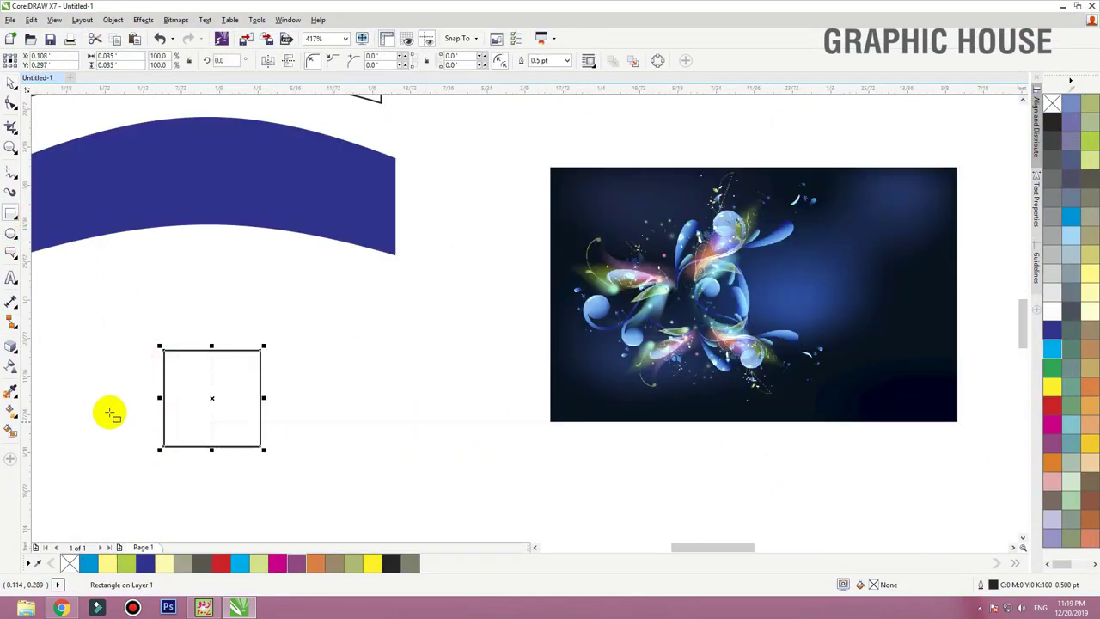
click(12, 392)
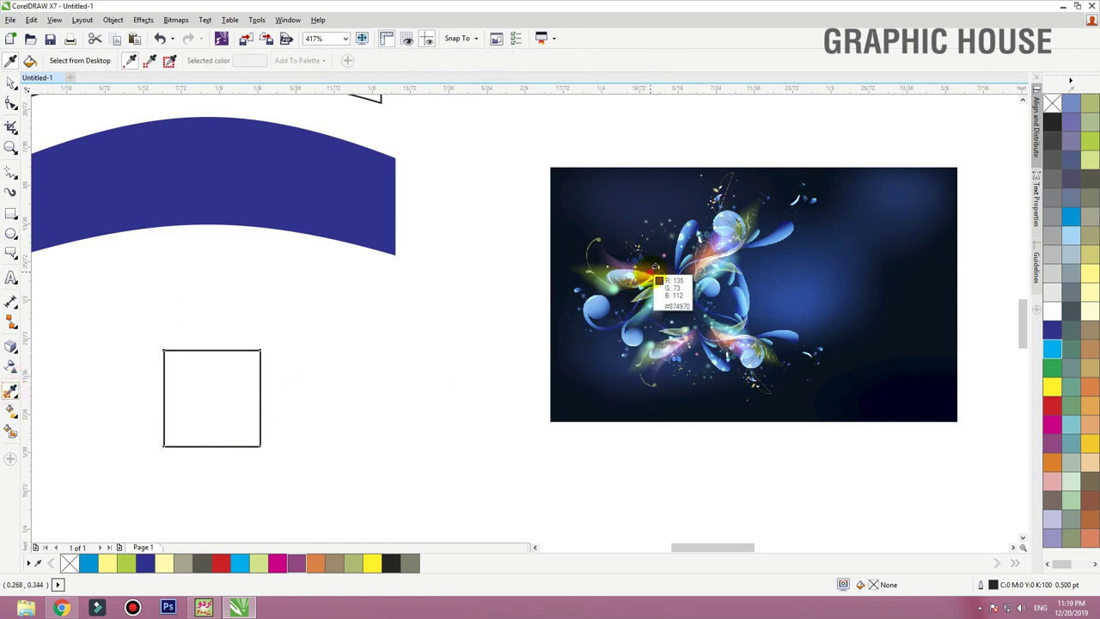
click(655, 268)
click(235, 387)
key(space)
Duplicate the mauve square to its right and fill the copy with the dark green #375C3A sampled from the picture
drag(228, 386, 333, 392)
key(space)
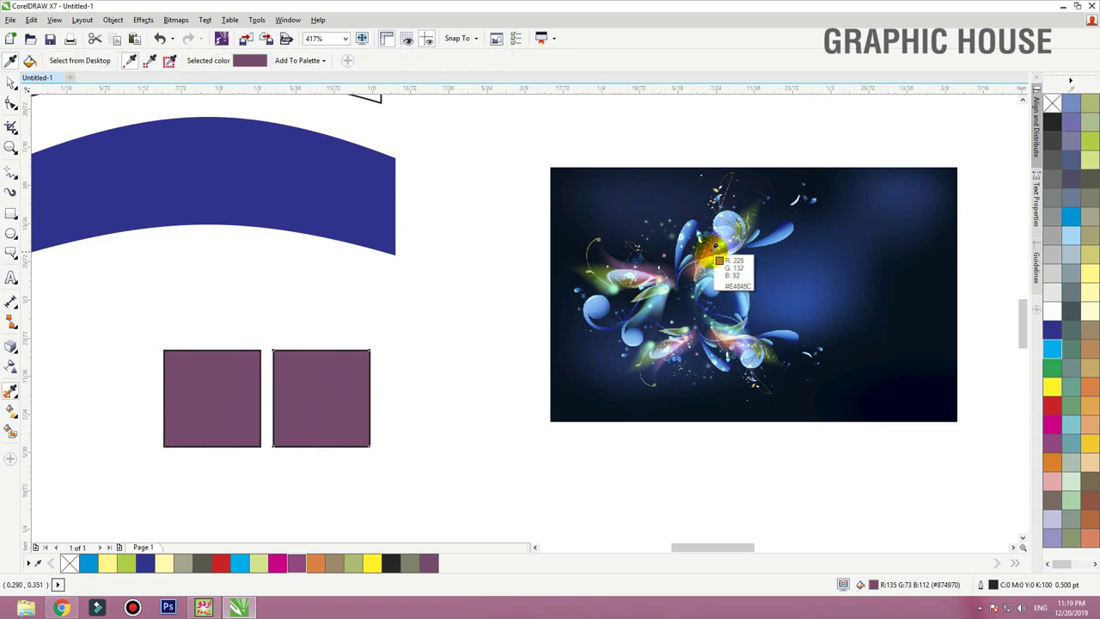
click(30, 392)
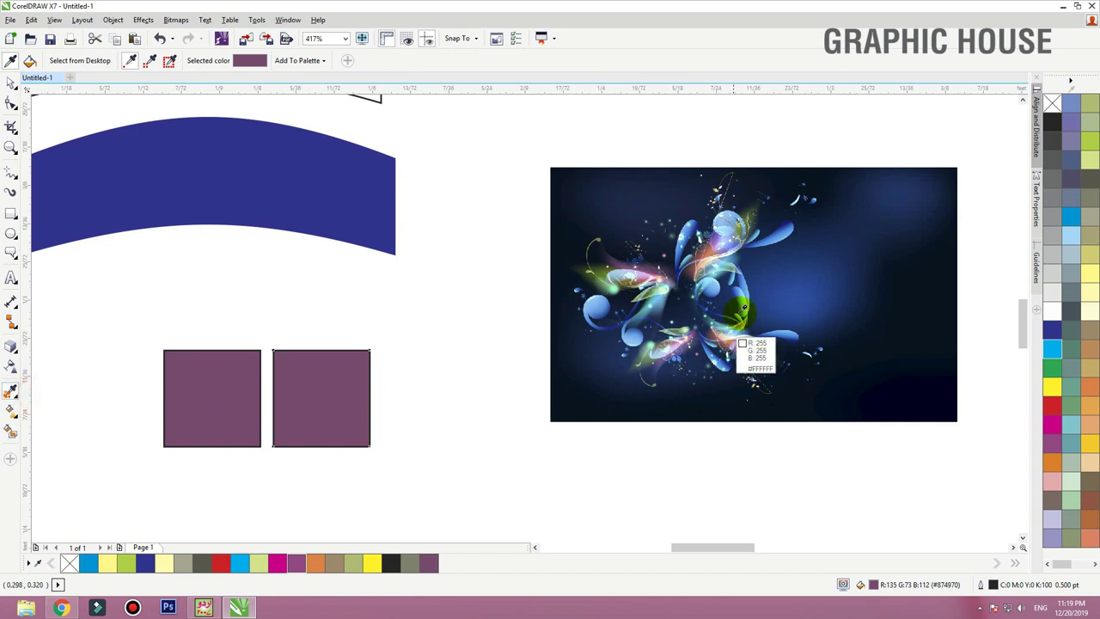
click(755, 211)
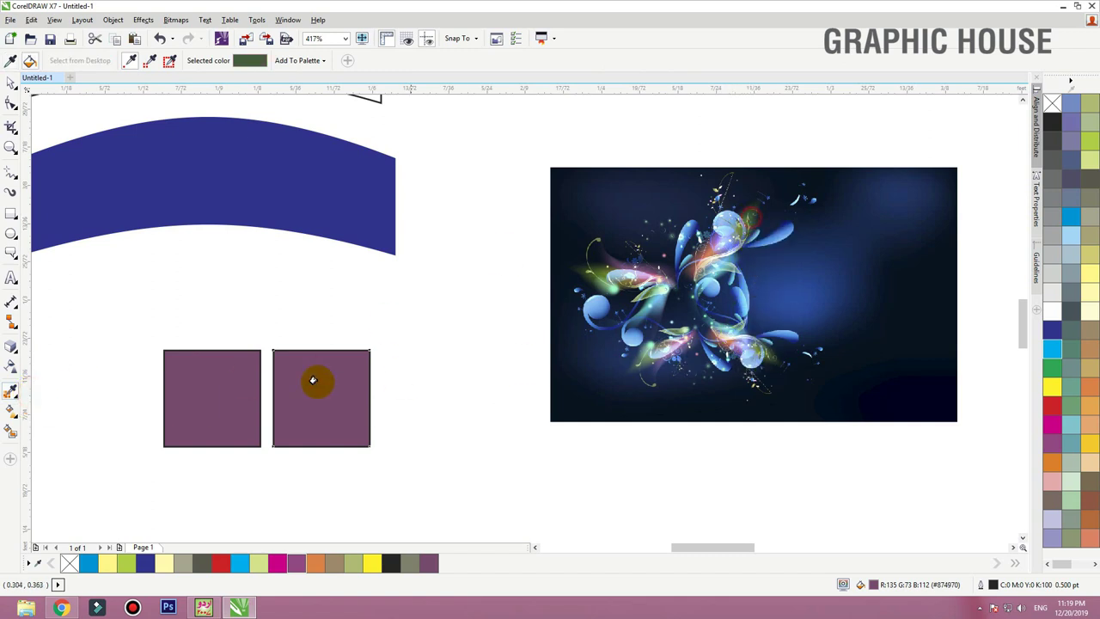
click(284, 423)
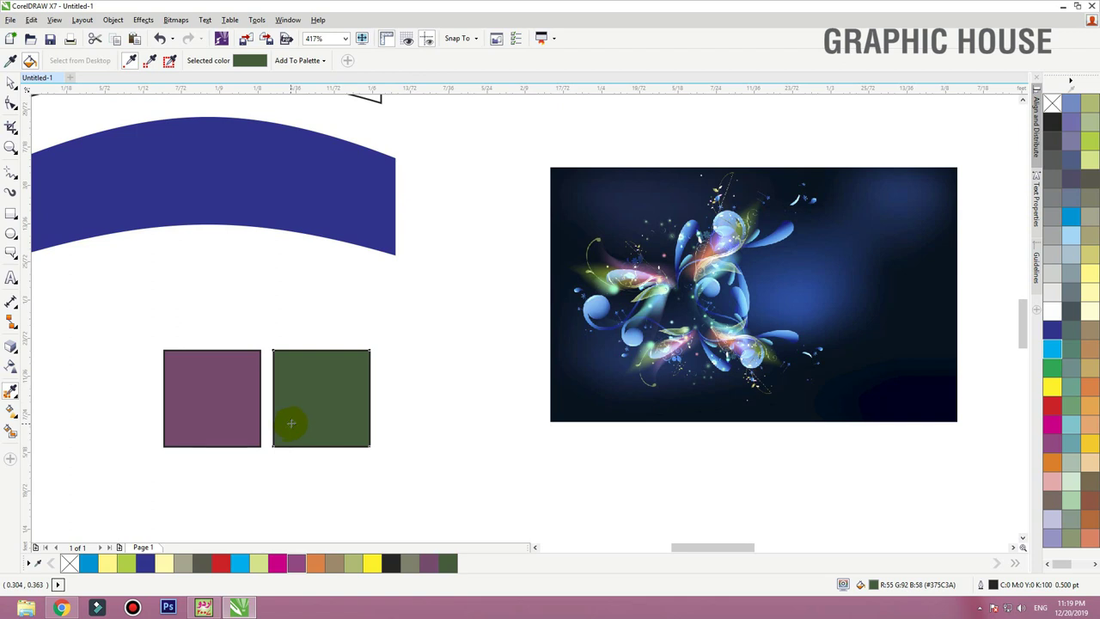
Duplicate the green square to its right and fill the copy with the light purple #C69FE2 sampled from the picture
key(space)
drag(309, 404, 432, 404)
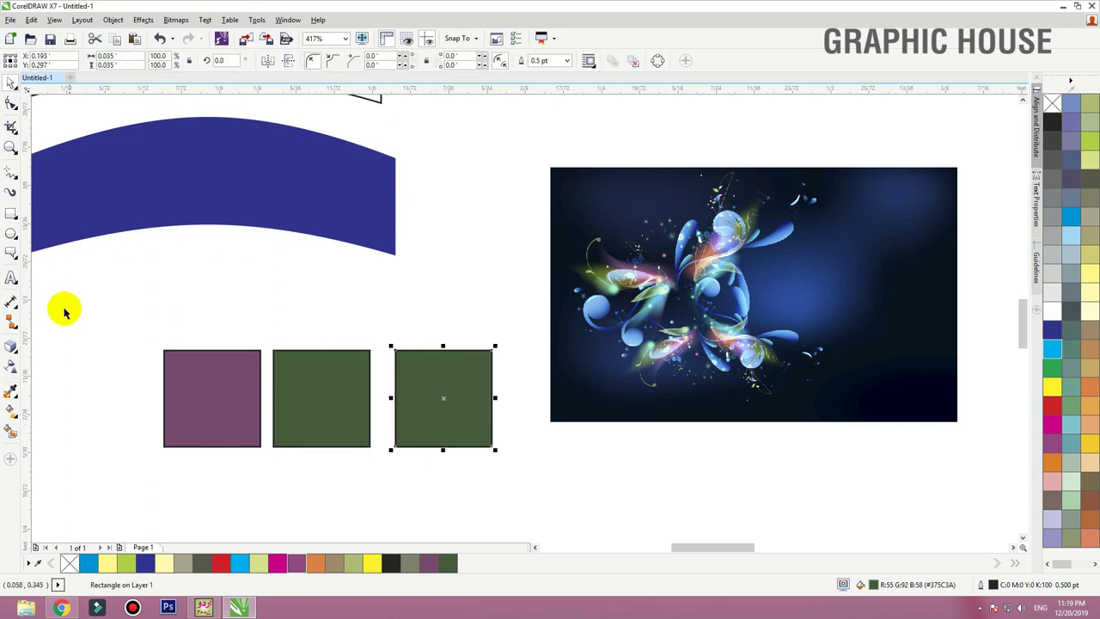
click(10, 388)
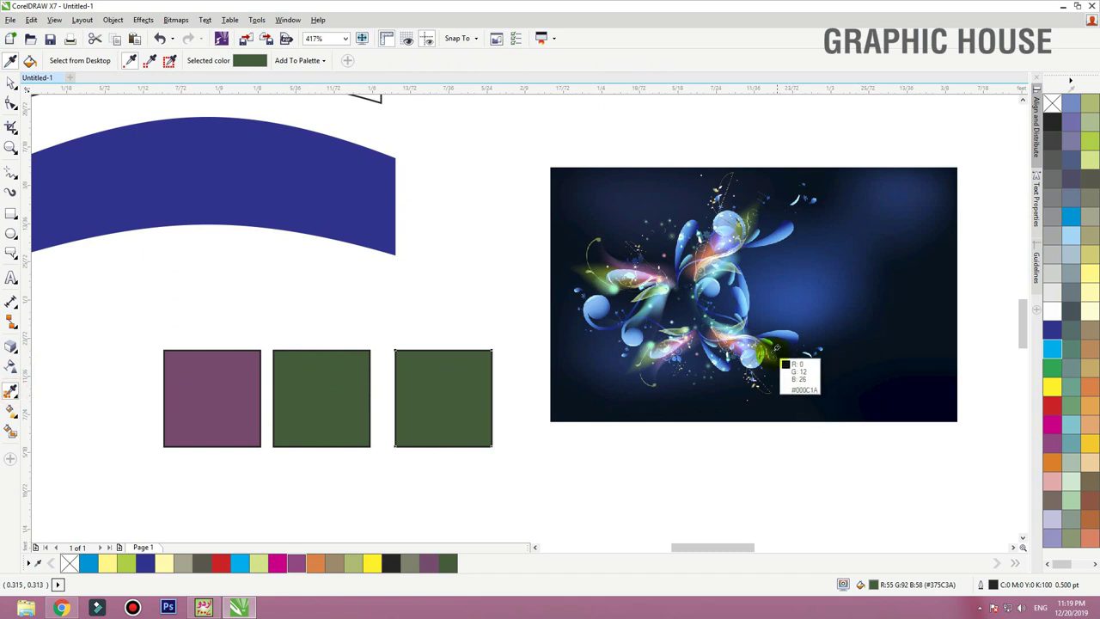
click(736, 344)
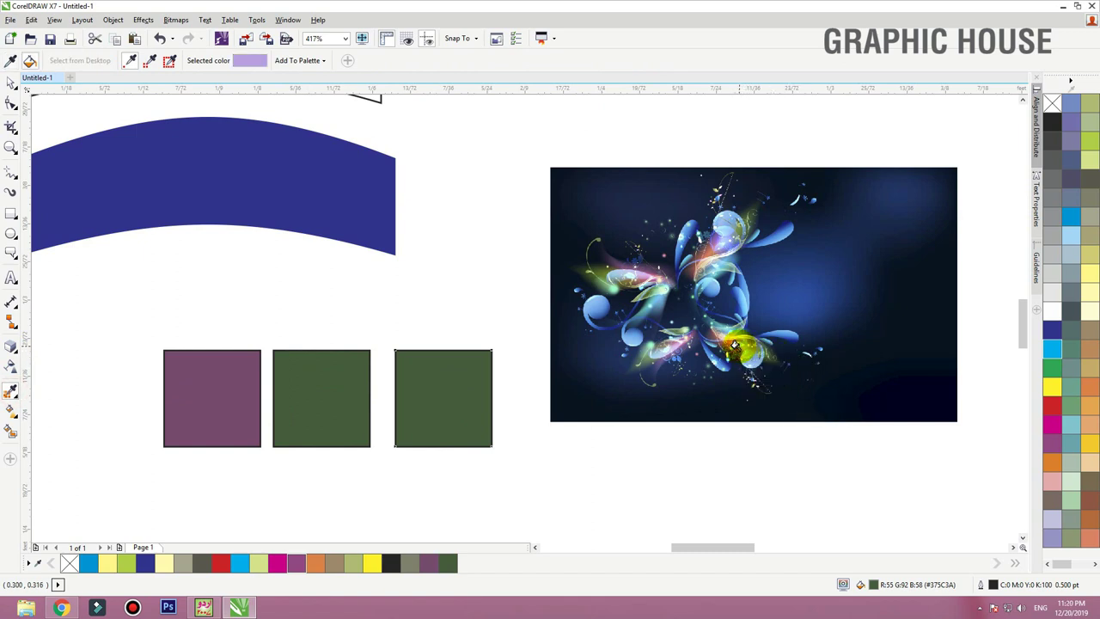
click(413, 382)
key(space)
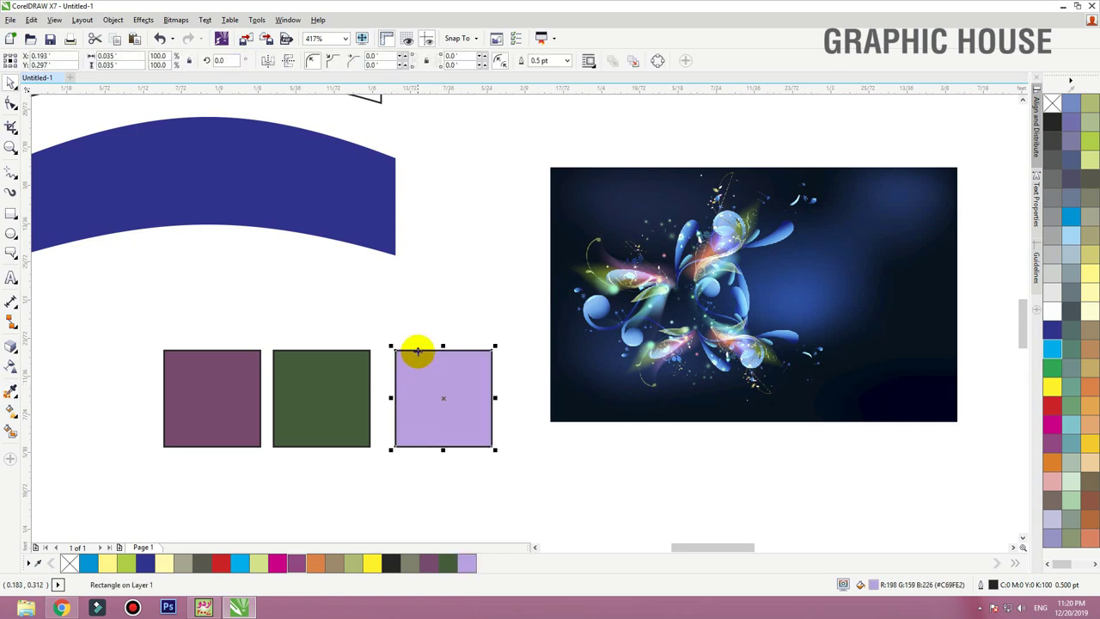
Duplicate the mauve square directly below the original and fill the copy with blue
click(424, 319)
scroll(424, 318, down, 3)
drag(709, 265, 210, 509)
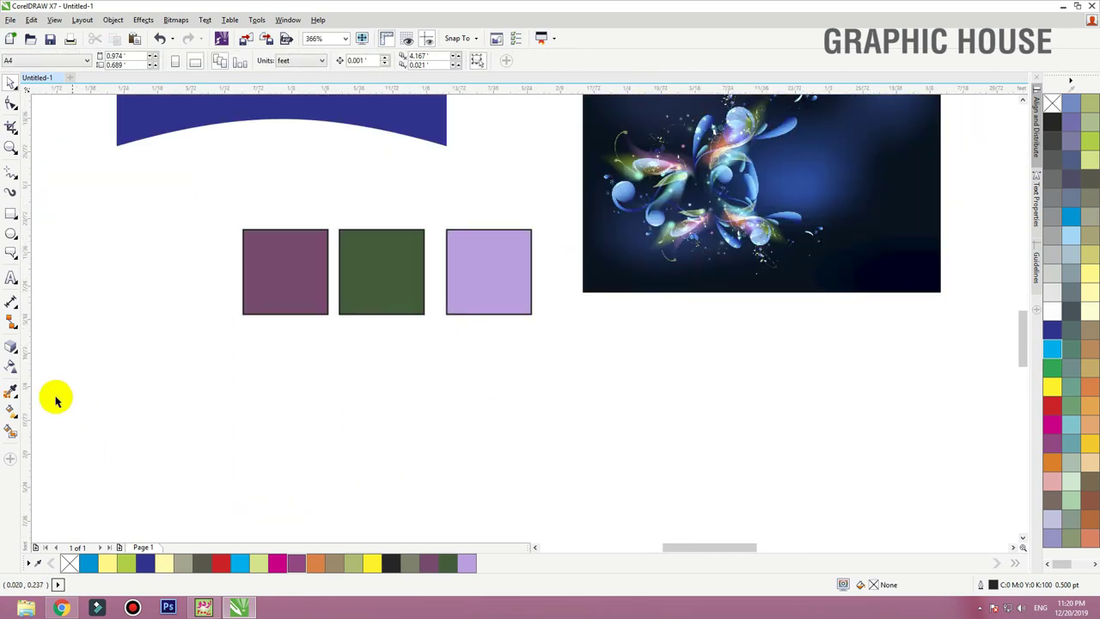
click(17, 416)
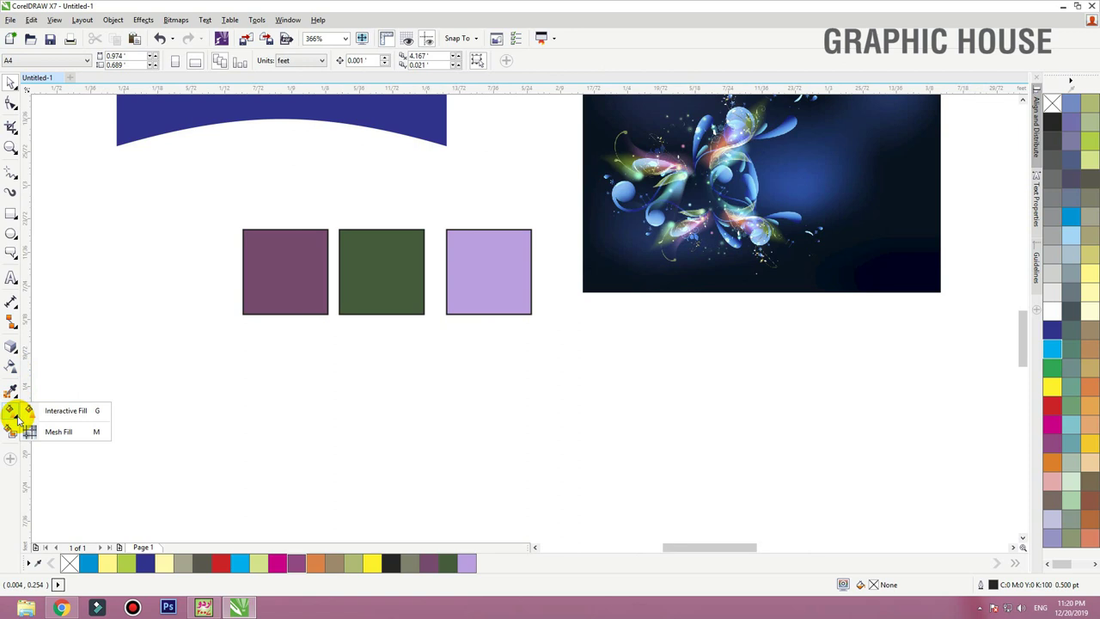
click(67, 411)
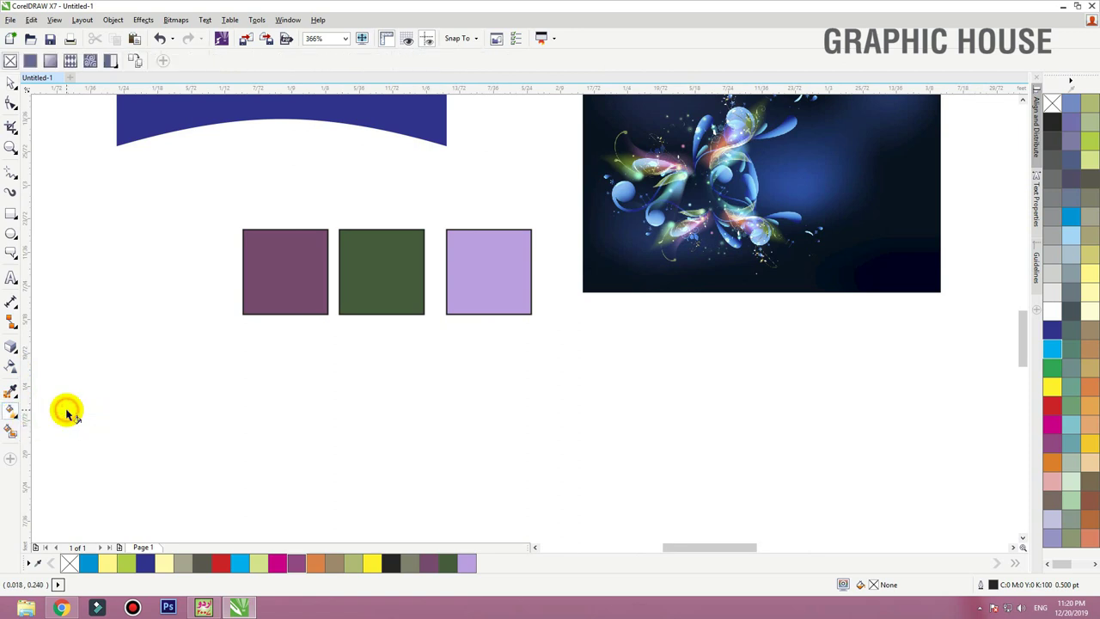
click(276, 296)
drag(278, 272, 280, 381)
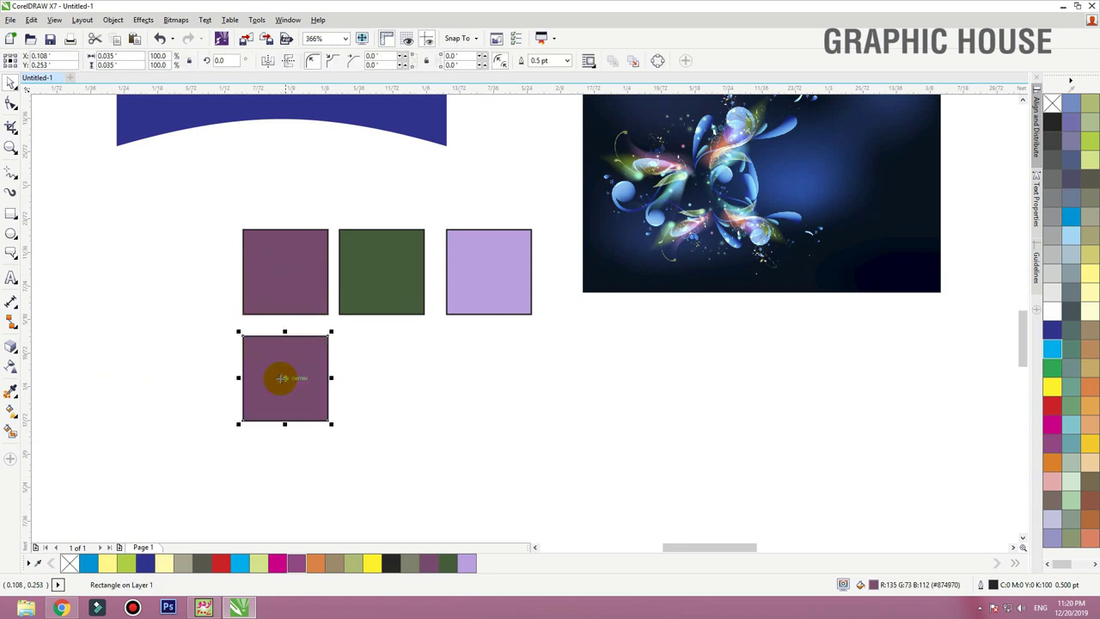
click(1051, 328)
Apply a linear fountain fill to the lower square, running from blue at its top to cyan near its bottom
scroll(41, 474, up, 2)
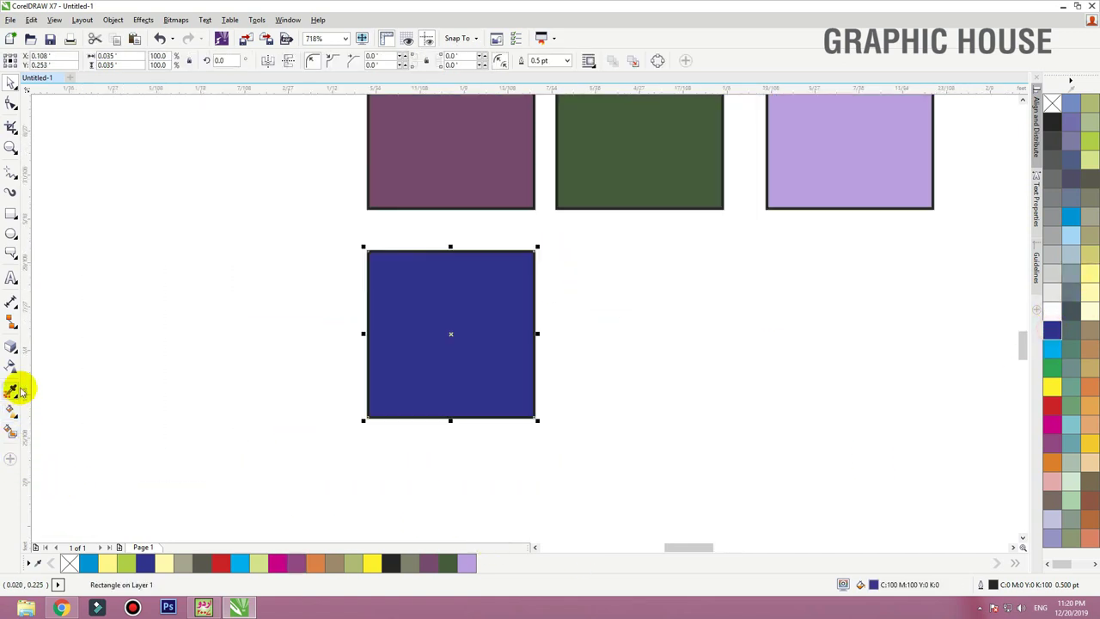
click(12, 412)
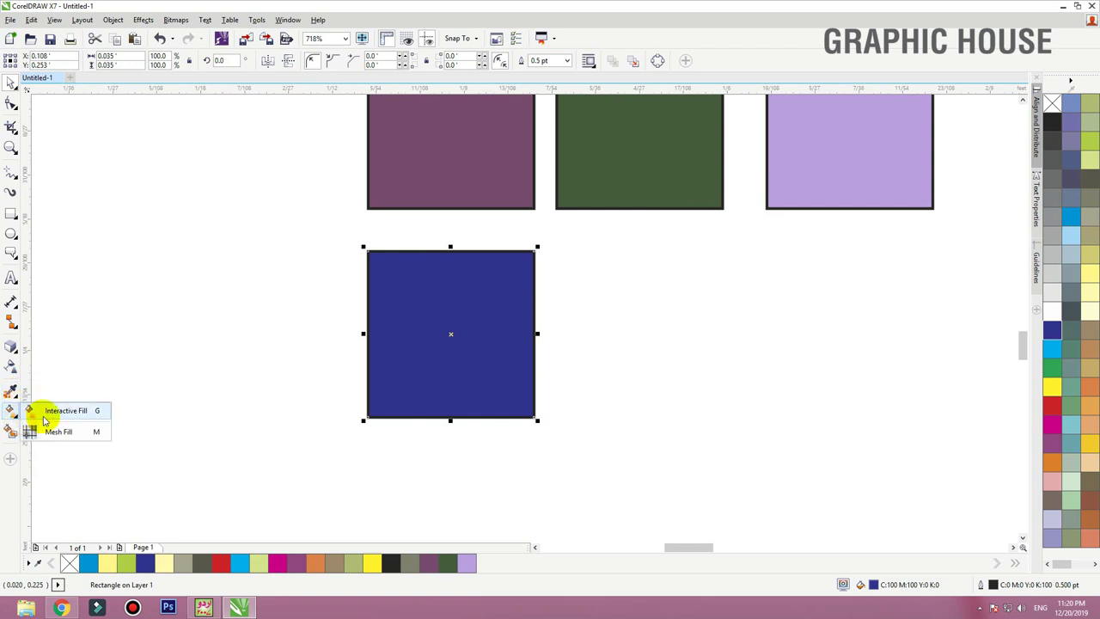
click(36, 418)
mouse_move(452, 251)
mouse_down()
mouse_move(455, 420)
mouse_move(453, 397)
mouse_up()
click(1051, 348)
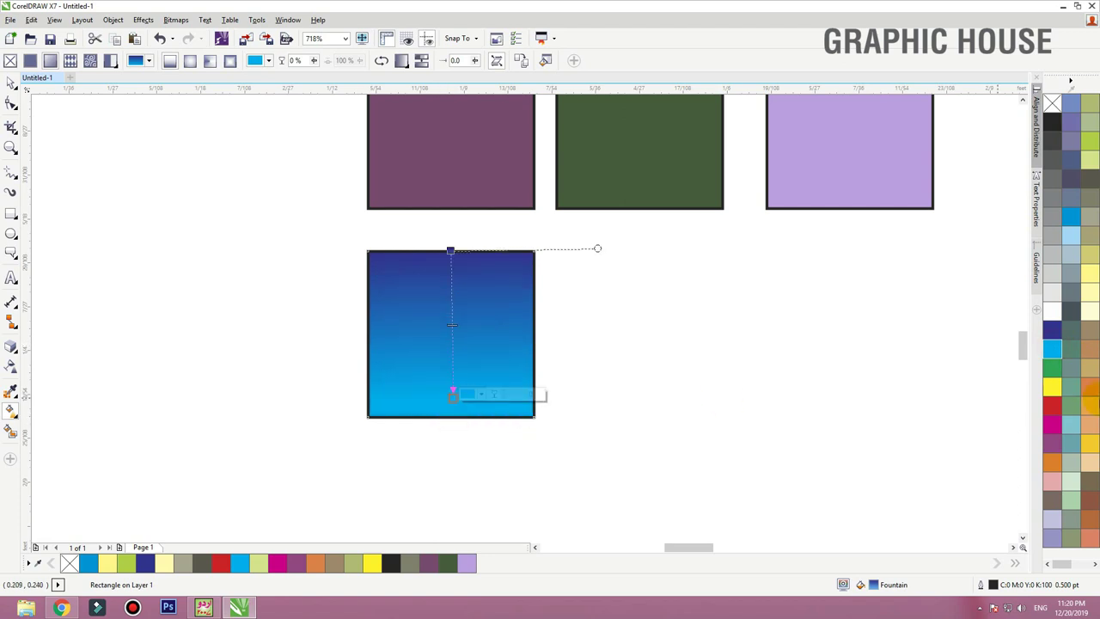
Change the fountain fill's end colour to yellow and then red, stretch its end to the square's bottom edge, and lower its start slightly
click(1053, 386)
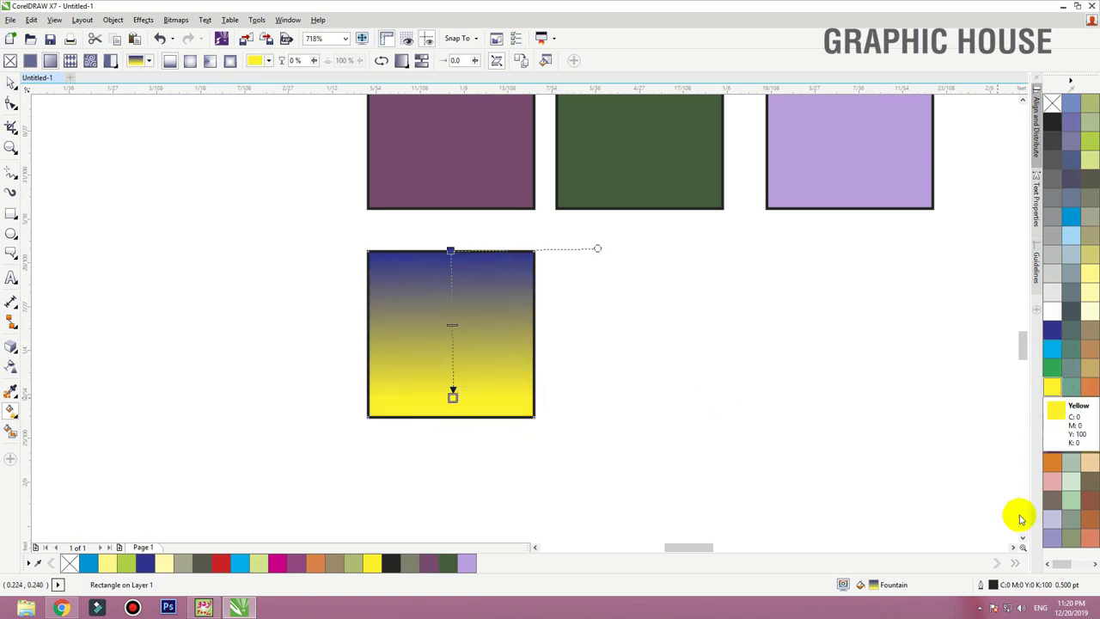
click(1055, 410)
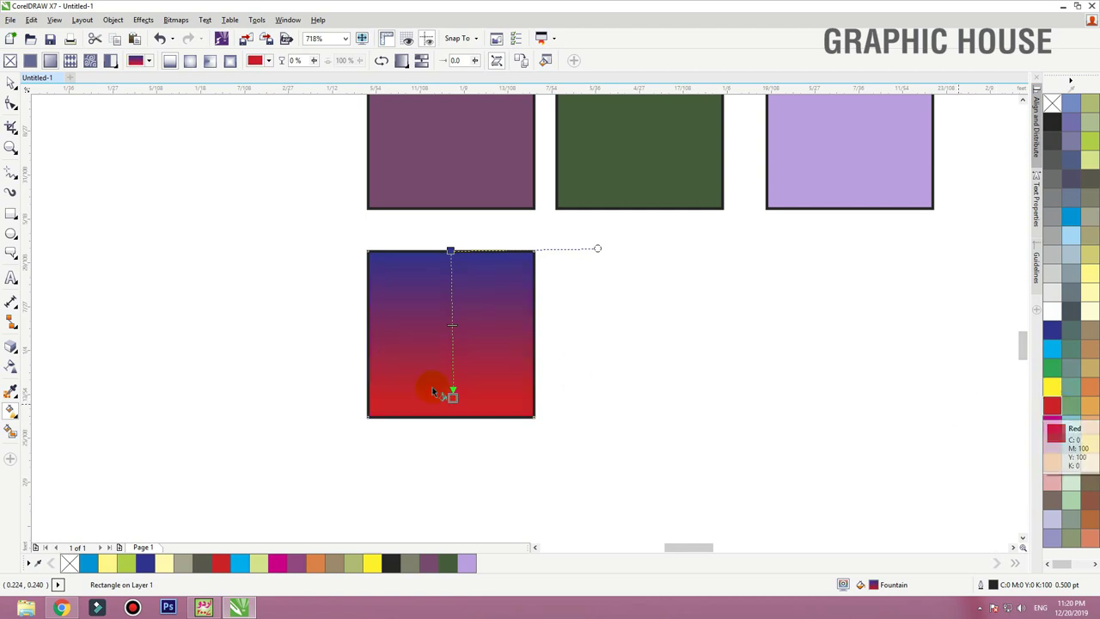
drag(453, 396, 450, 414)
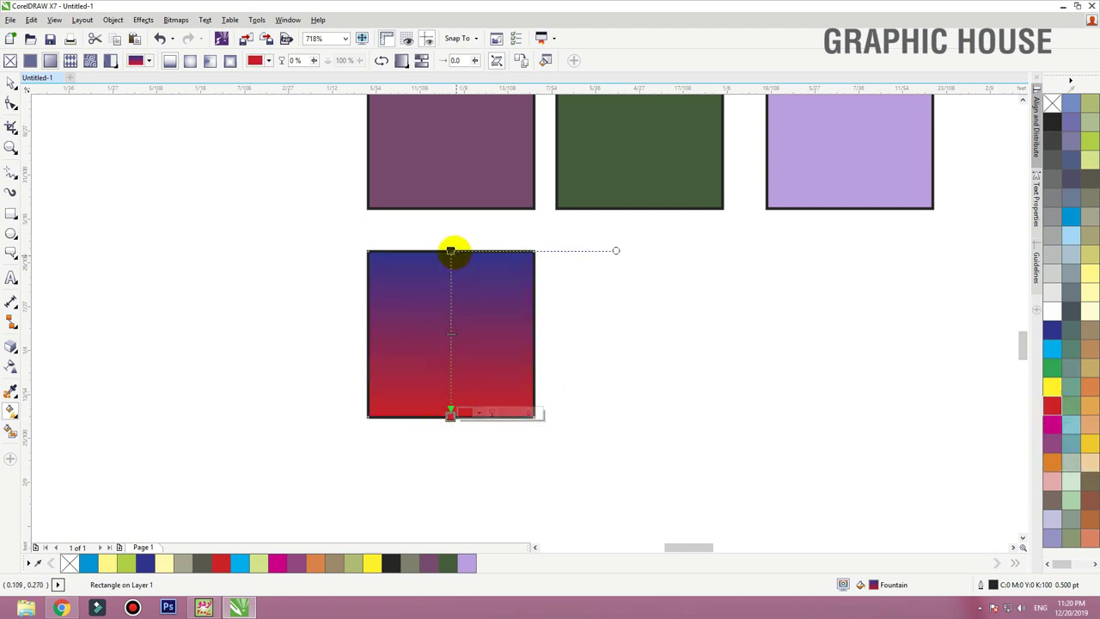
drag(451, 249, 452, 270)
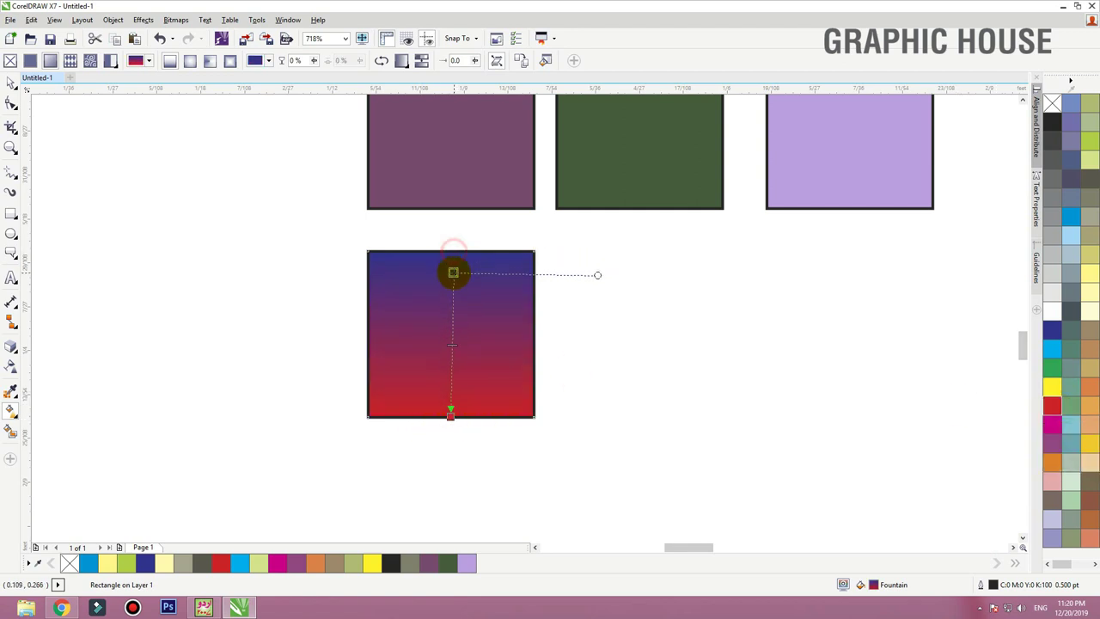
Recolour the square's fountain fill from lime green to green and run it diagonally from the upper-left corner to the lower-right corner
click(1090, 217)
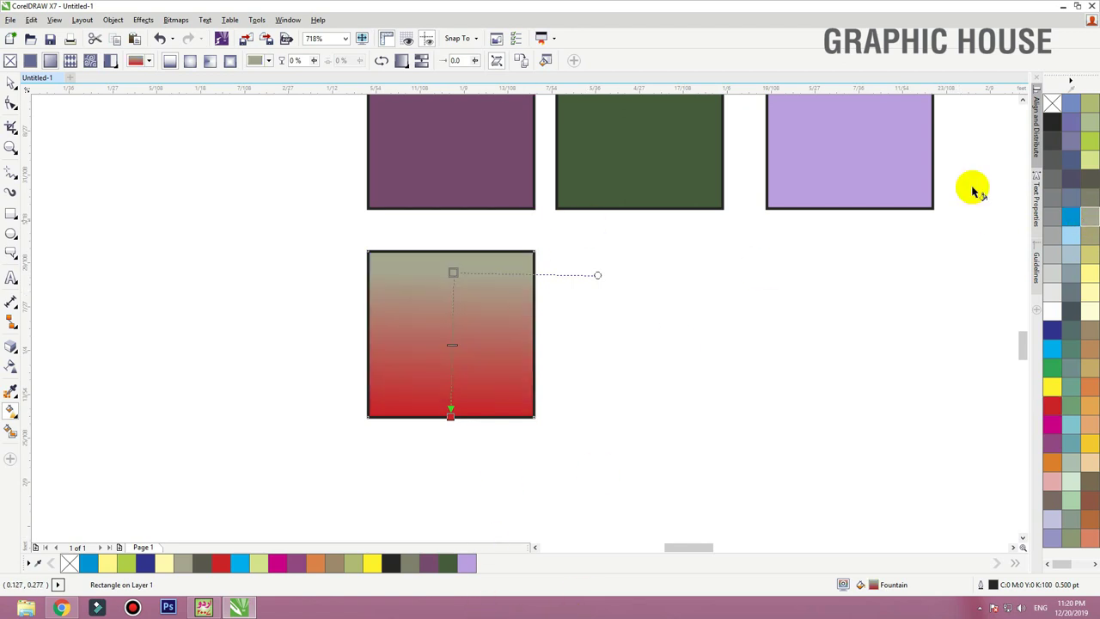
click(1089, 141)
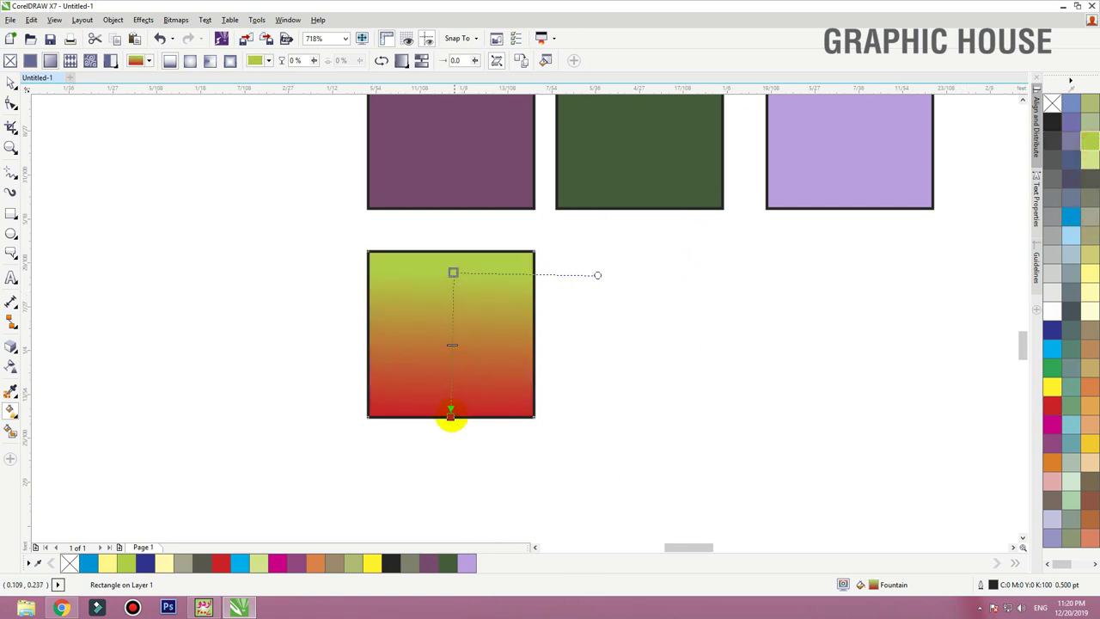
click(451, 415)
click(1051, 367)
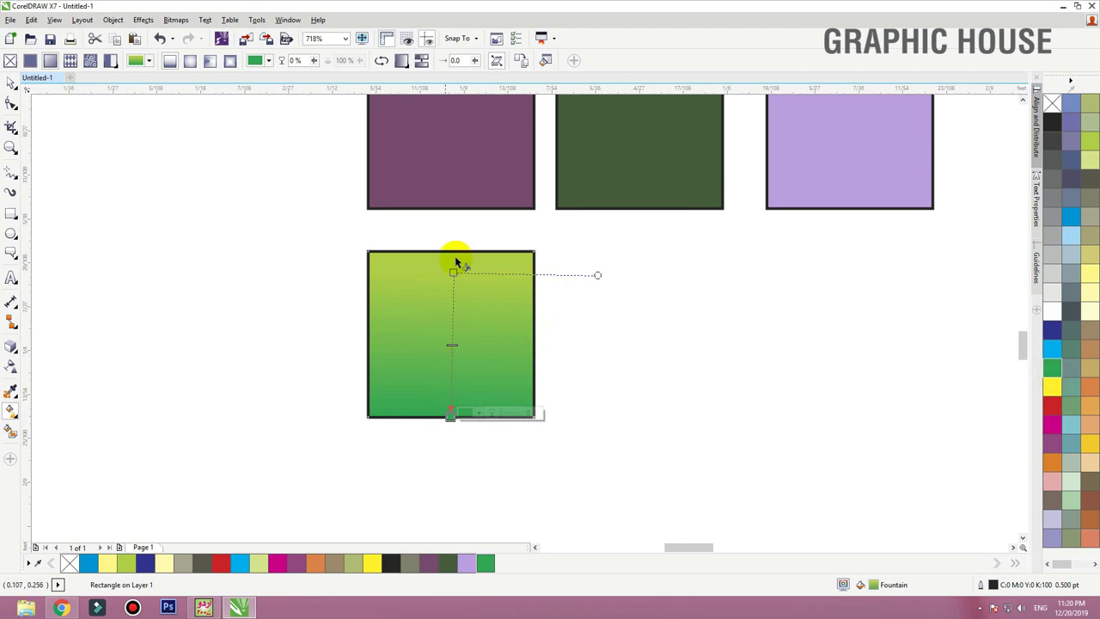
drag(453, 271, 368, 250)
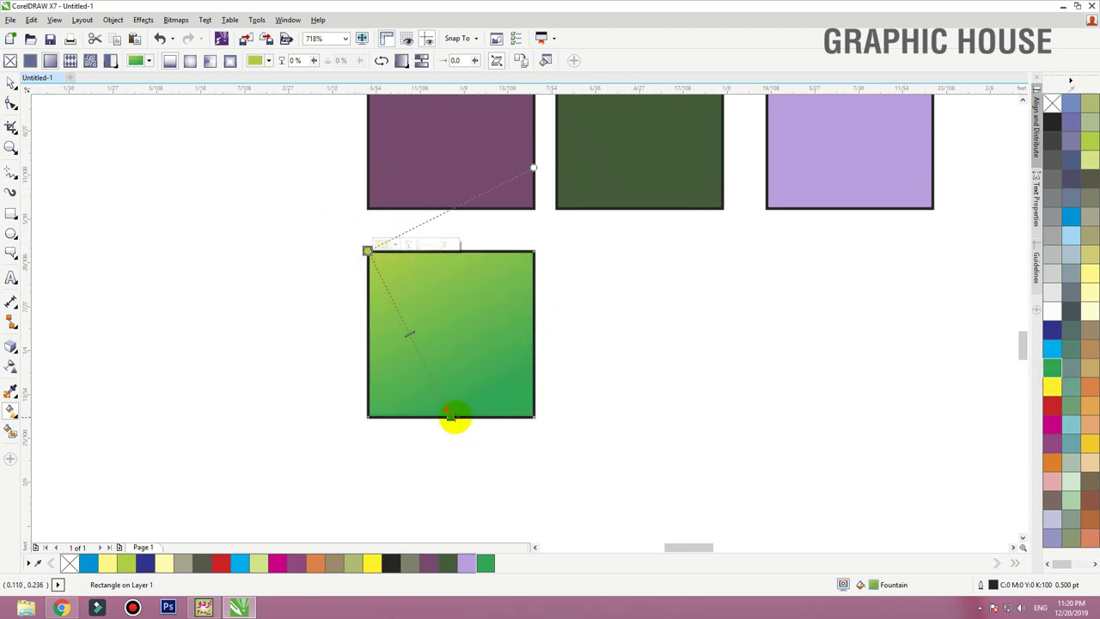
drag(451, 416, 532, 416)
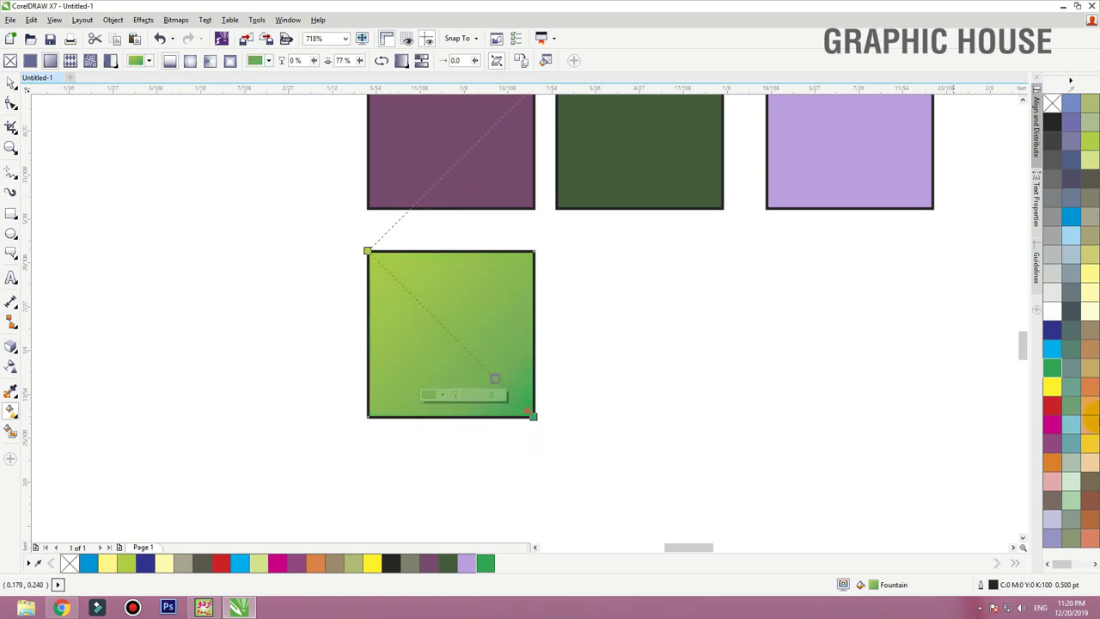
Give the diagonal fountain fill intermediate colours: red at 77%, green at 61% and dark blue at 50%
click(1051, 406)
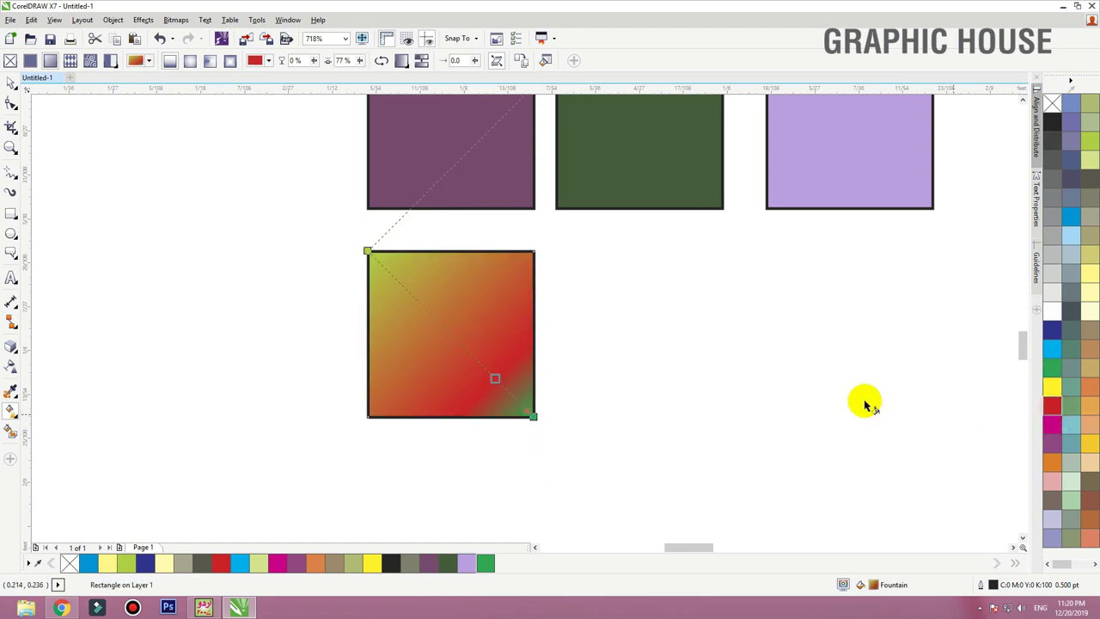
click(469, 353)
click(1051, 367)
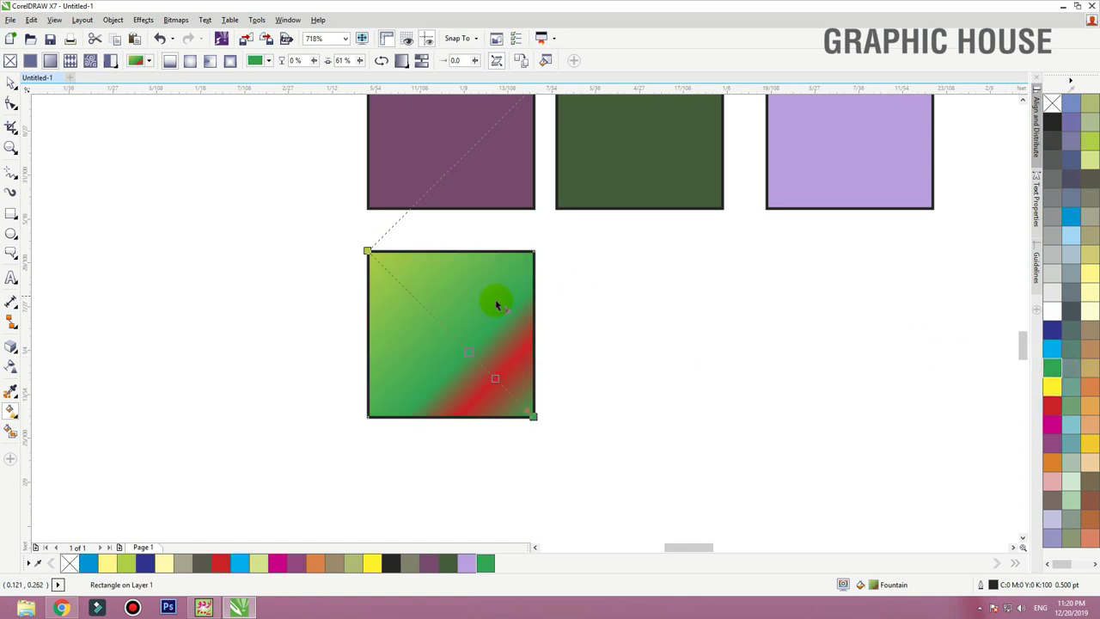
double_click(449, 333)
click(1050, 331)
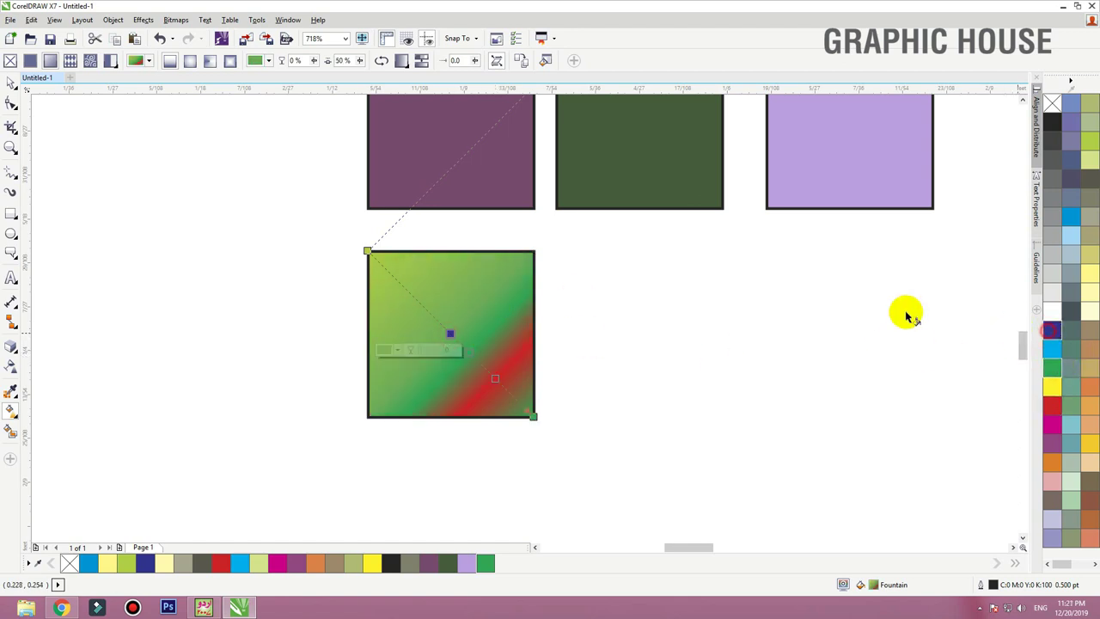
Add a bright blue stop at 37% and a lime stop at 22% to the fountain fill, and make its start colour black
click(425, 311)
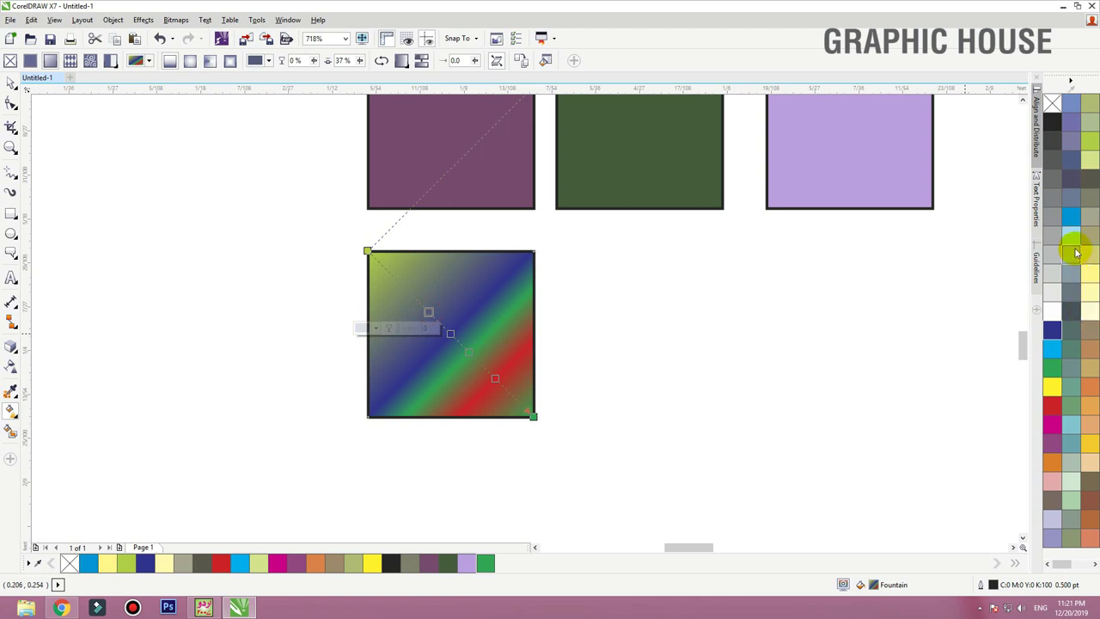
click(1070, 219)
double_click(404, 288)
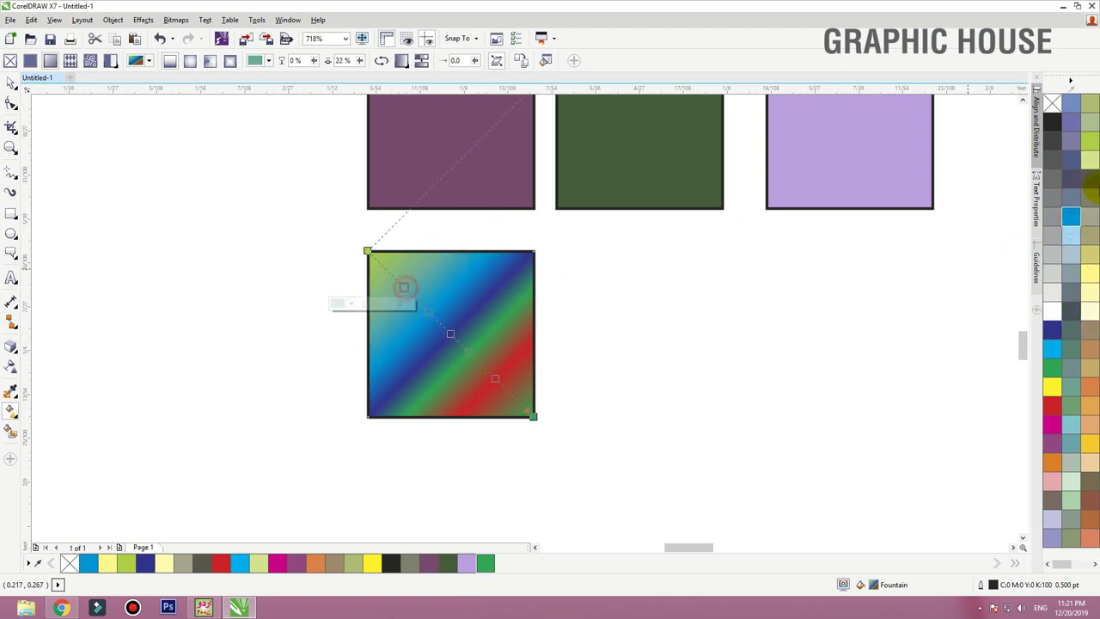
click(1089, 148)
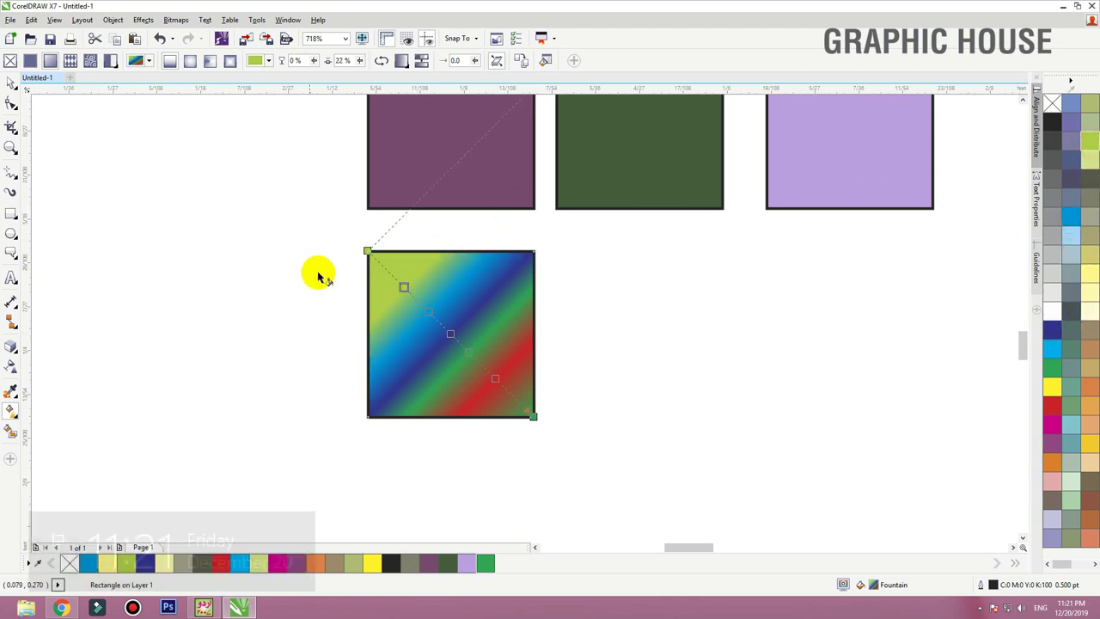
click(367, 250)
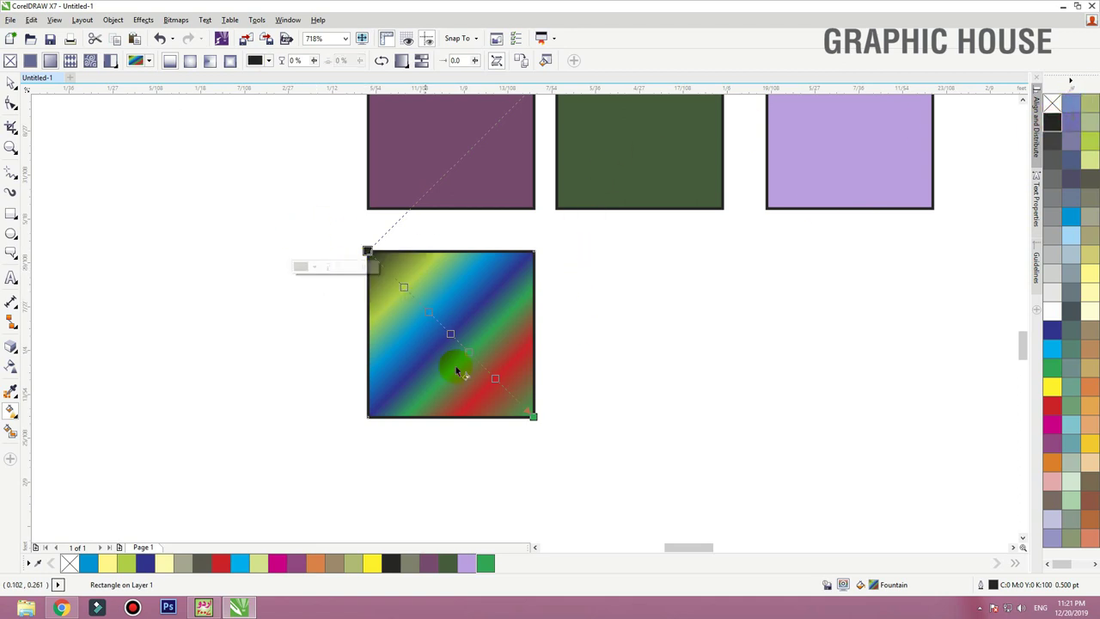
click(13, 83)
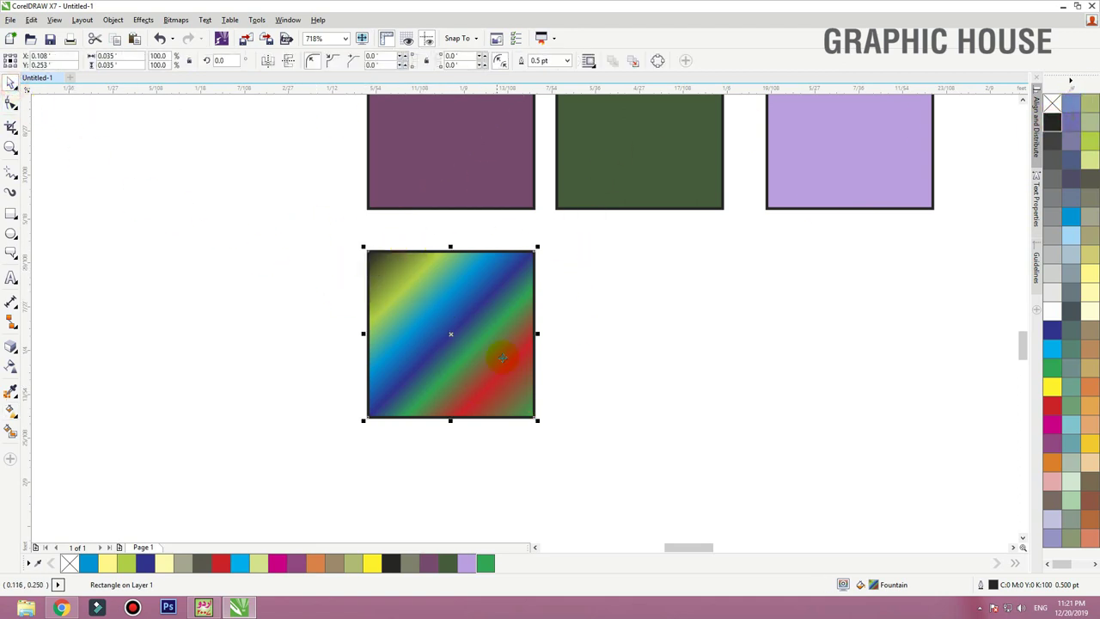
Apply a 2 × 2 rectangular mesh fill to the multicoloured square and colour its centre node pale yellow (Y 40)
click(12, 409)
click(19, 414)
click(39, 431)
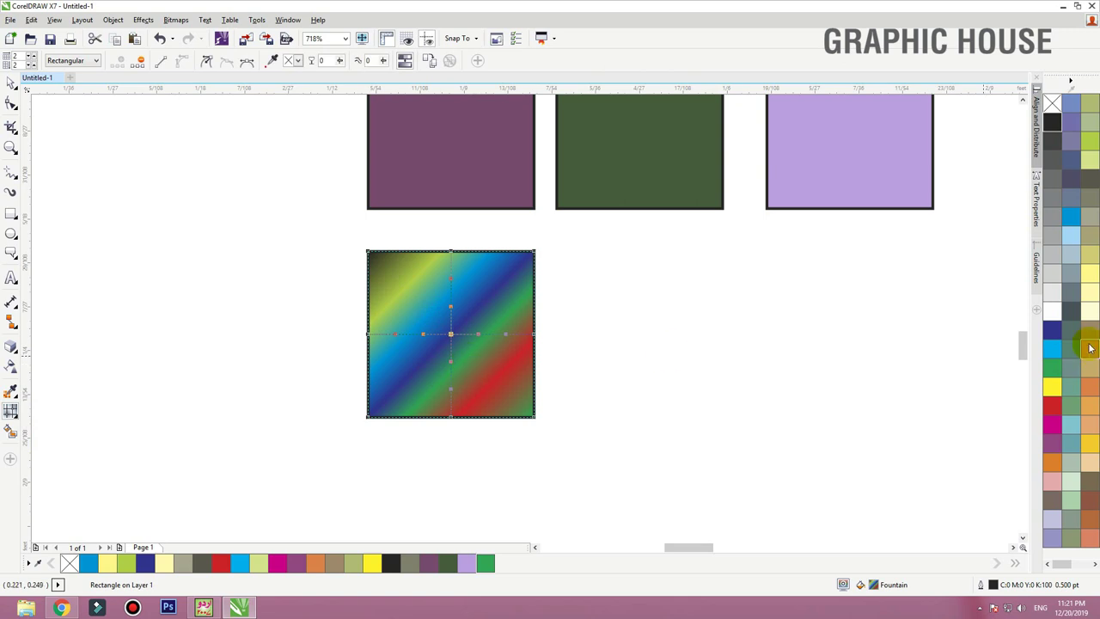
click(1088, 292)
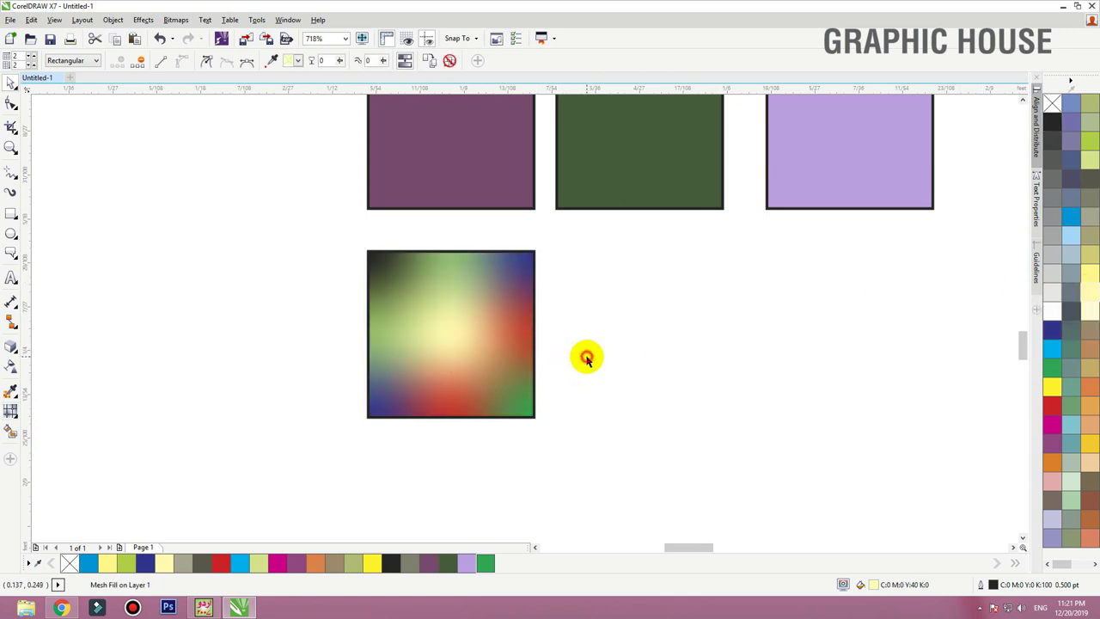
Duplicate the mesh-filled square to its right, clear the copy's mesh and fill it with blue (C 100, M 20)
key(space)
drag(481, 361, 590, 341)
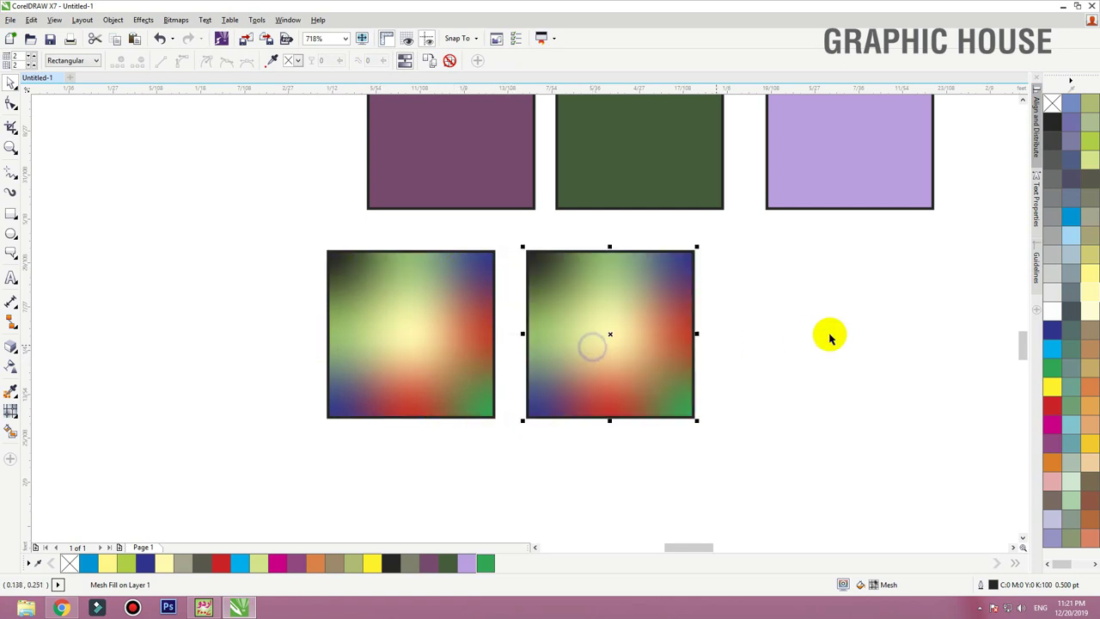
click(448, 61)
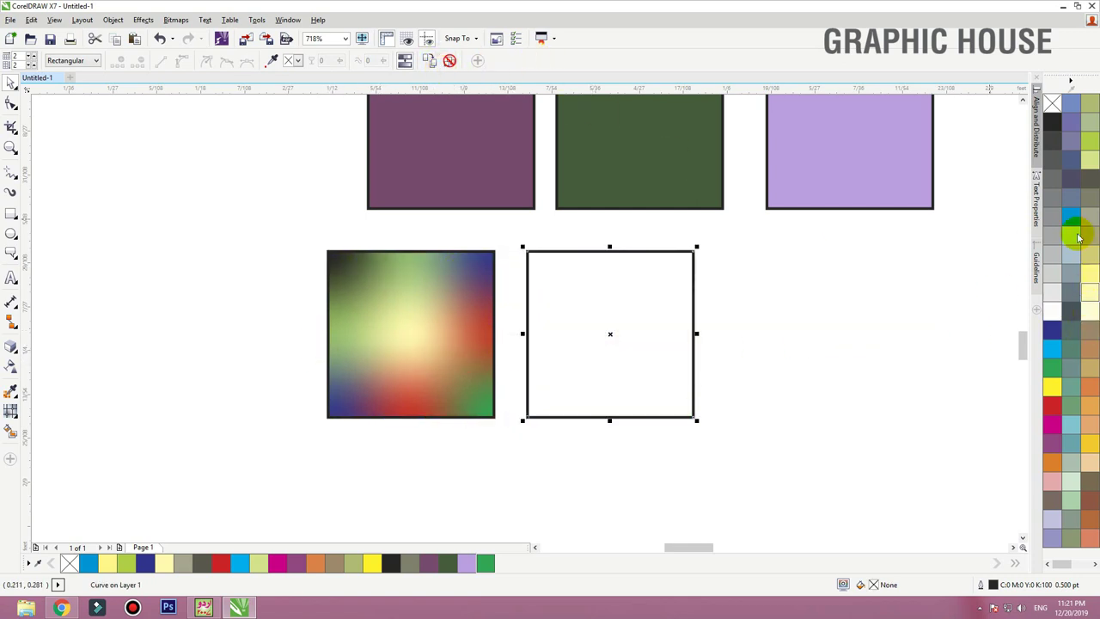
drag(1070, 217, 602, 270)
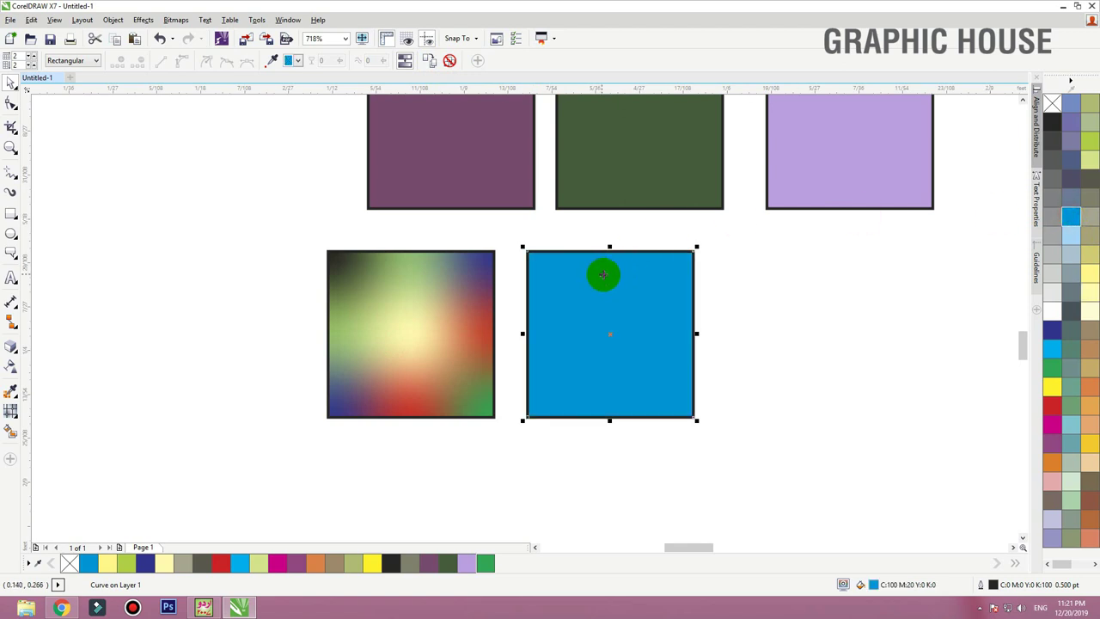
Apply a 2 × 2 mesh fill to the blue square and colour its centre node light blue (C 40)
click(10, 409)
click(630, 322)
click(586, 359)
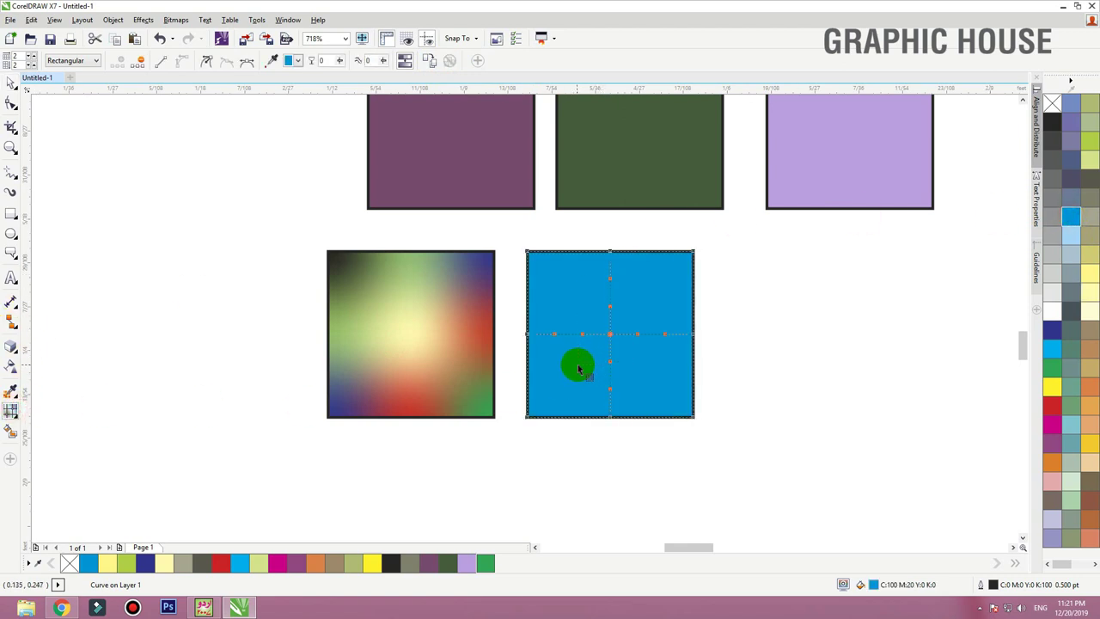
click(1070, 237)
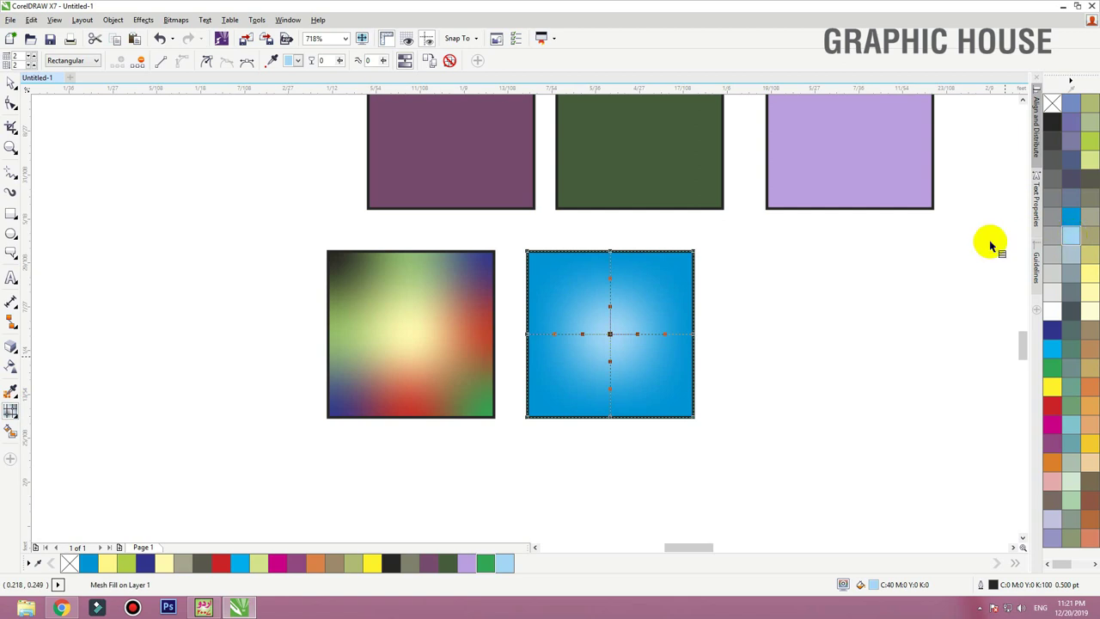
Colour the mesh nodes midway along the blue square's left and right edges lime green (C 40, Y 100)
click(694, 334)
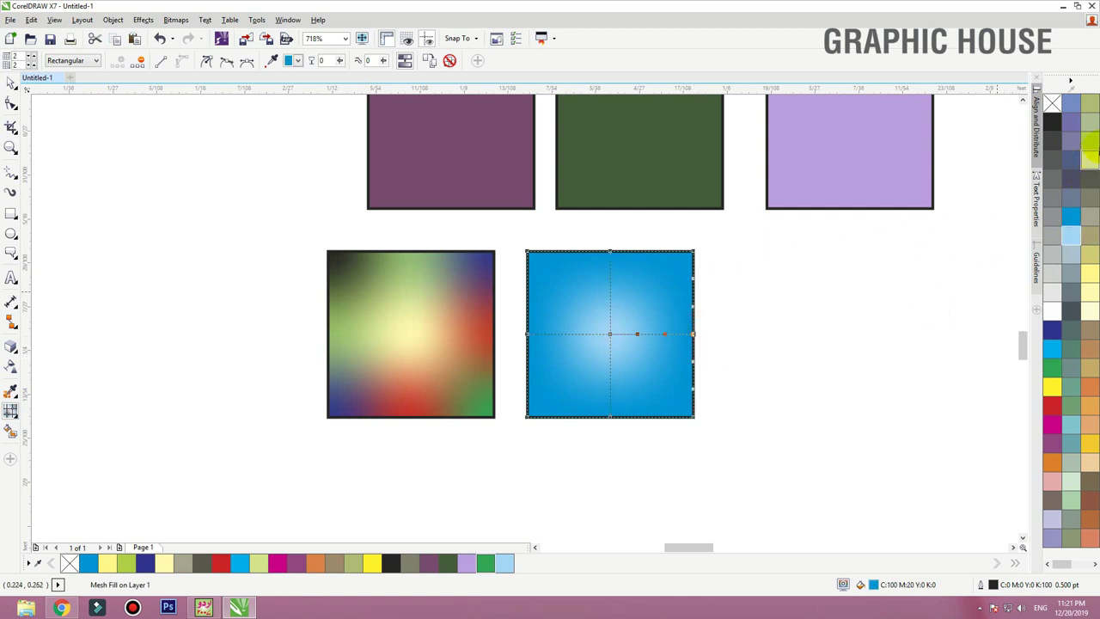
click(1090, 142)
click(563, 315)
click(526, 335)
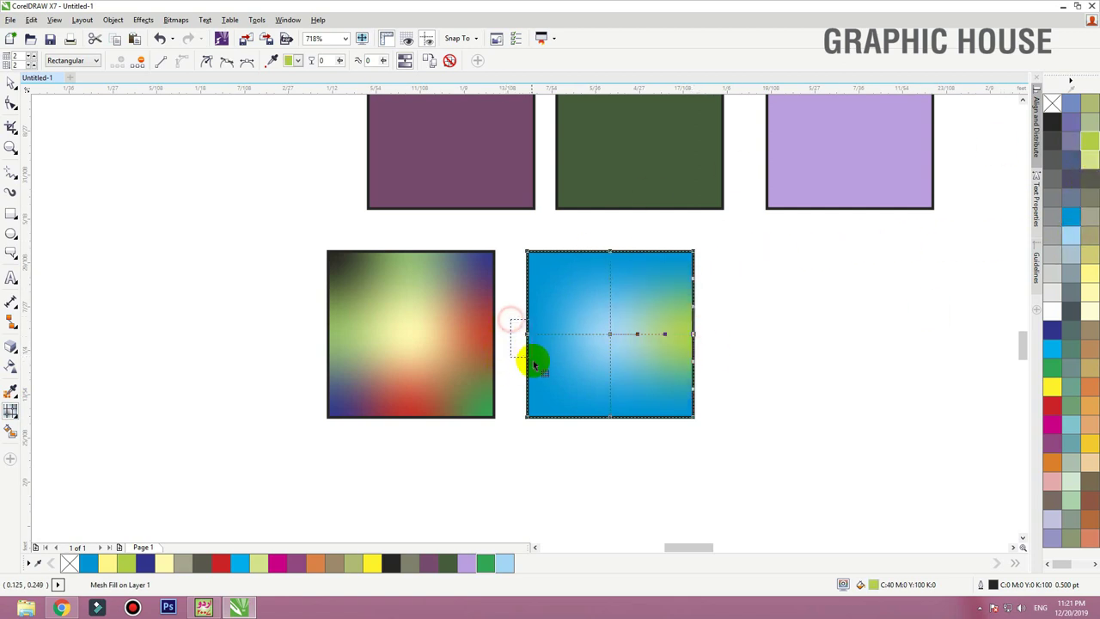
click(1089, 142)
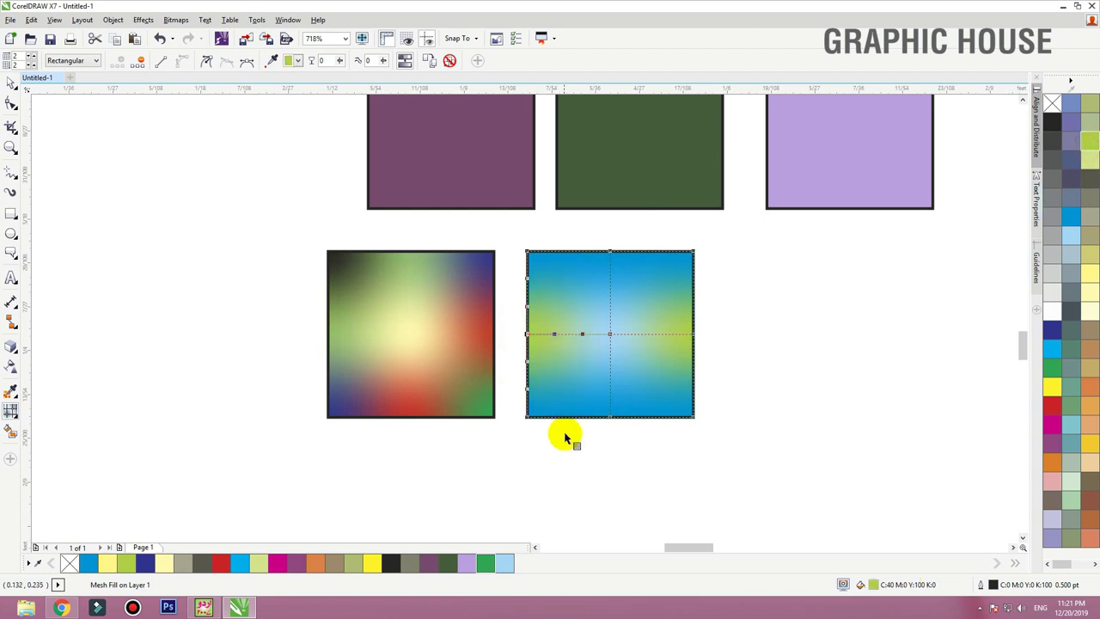
Colour the blue square's bottom-centre mesh node dark blue and its top-centre node magenta, and shift the square slightly down
drag(564, 436, 630, 411)
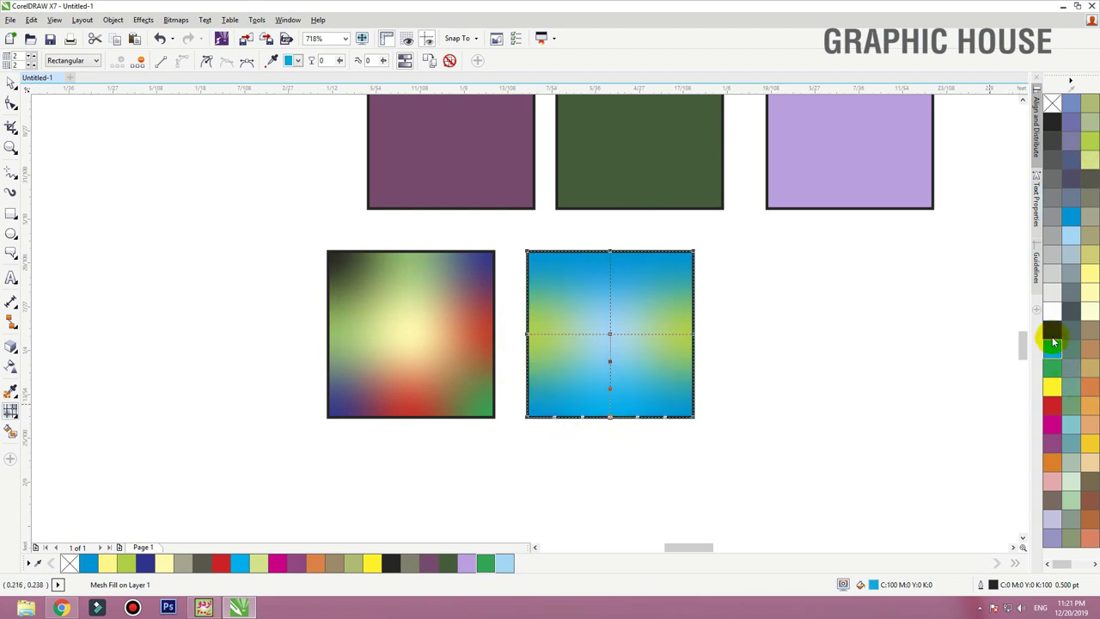
click(1052, 331)
drag(649, 235, 581, 283)
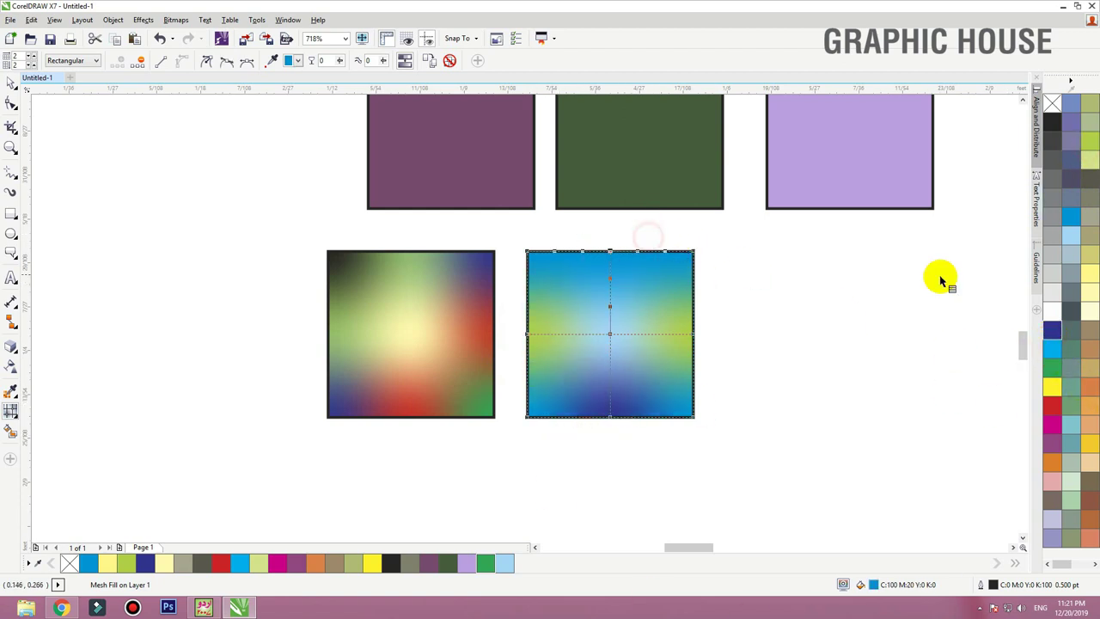
click(1052, 423)
click(851, 386)
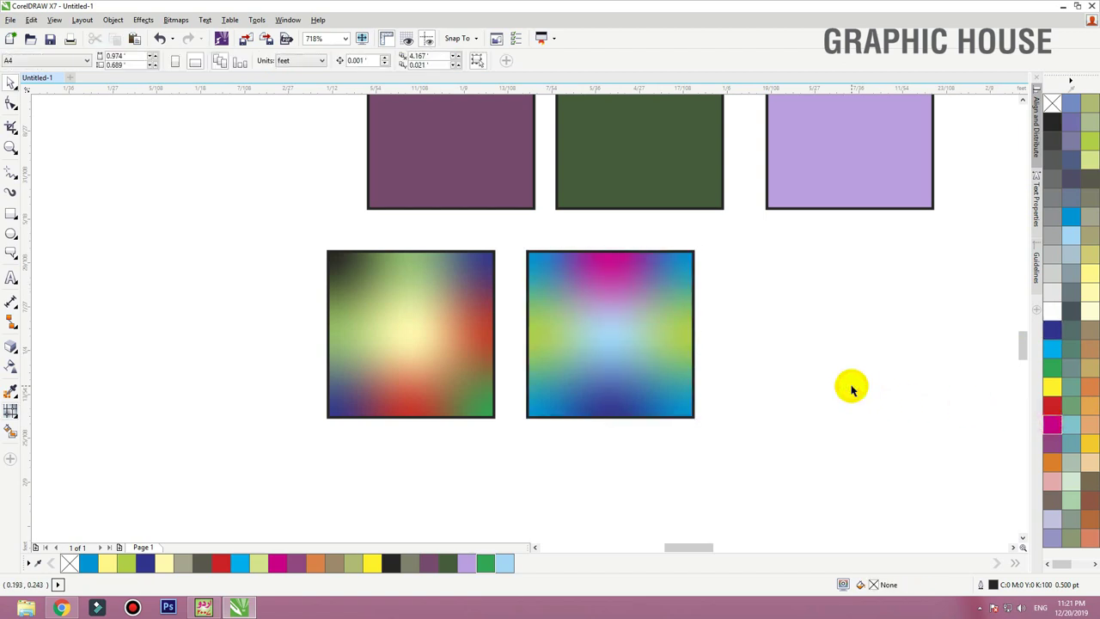
click(627, 357)
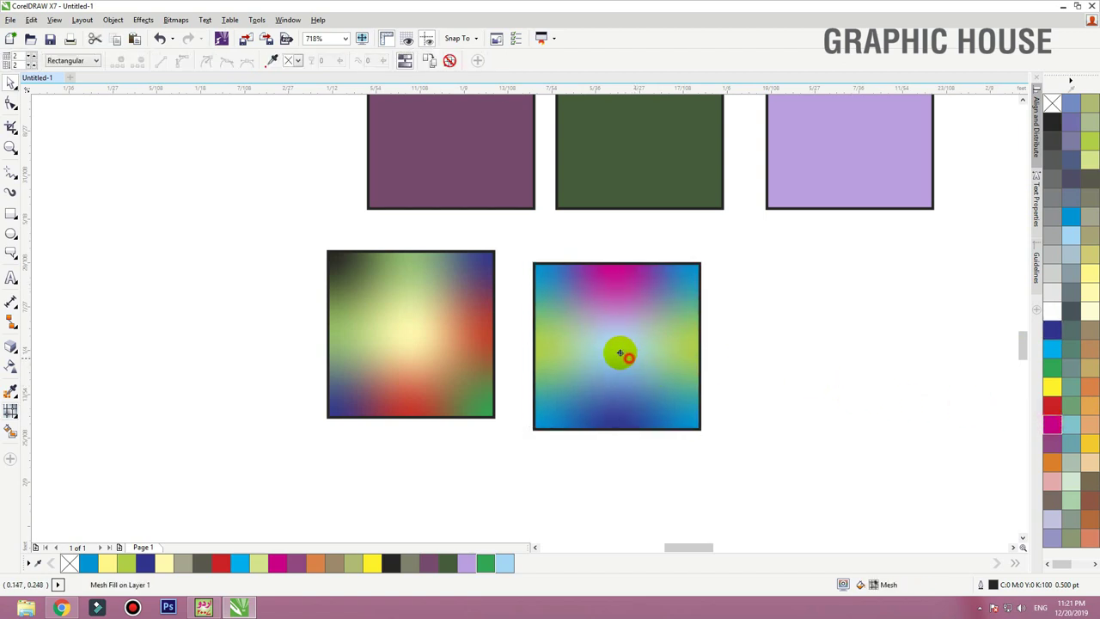
Use Smart Fill to fill the two mesh squares and the coloured squares above with slate blue (C 40, M 20, K 40)
click(12, 434)
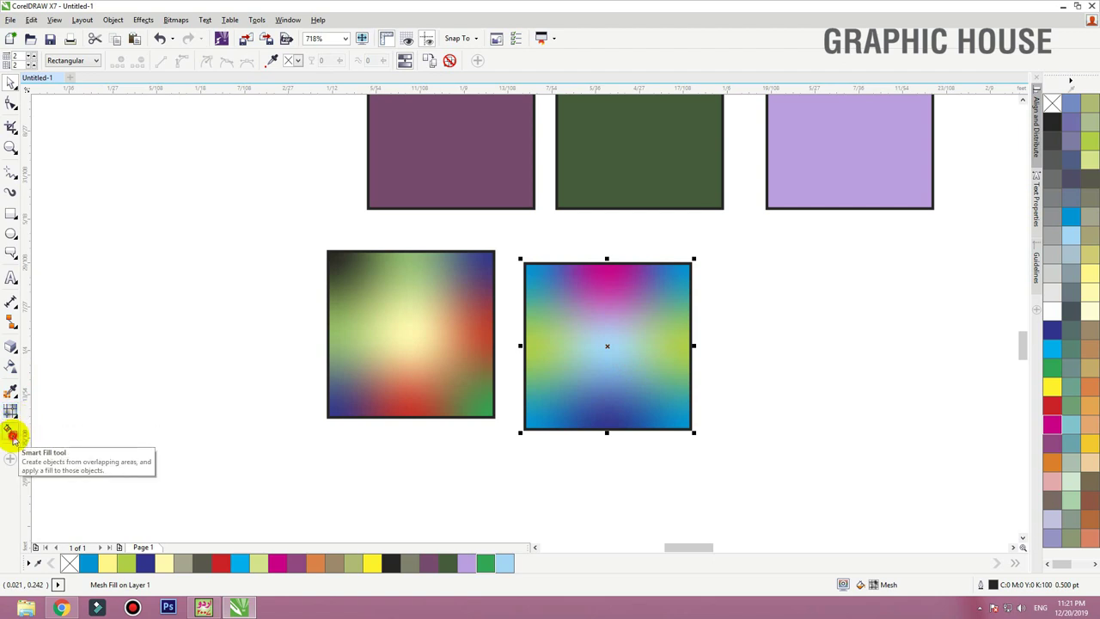
click(466, 381)
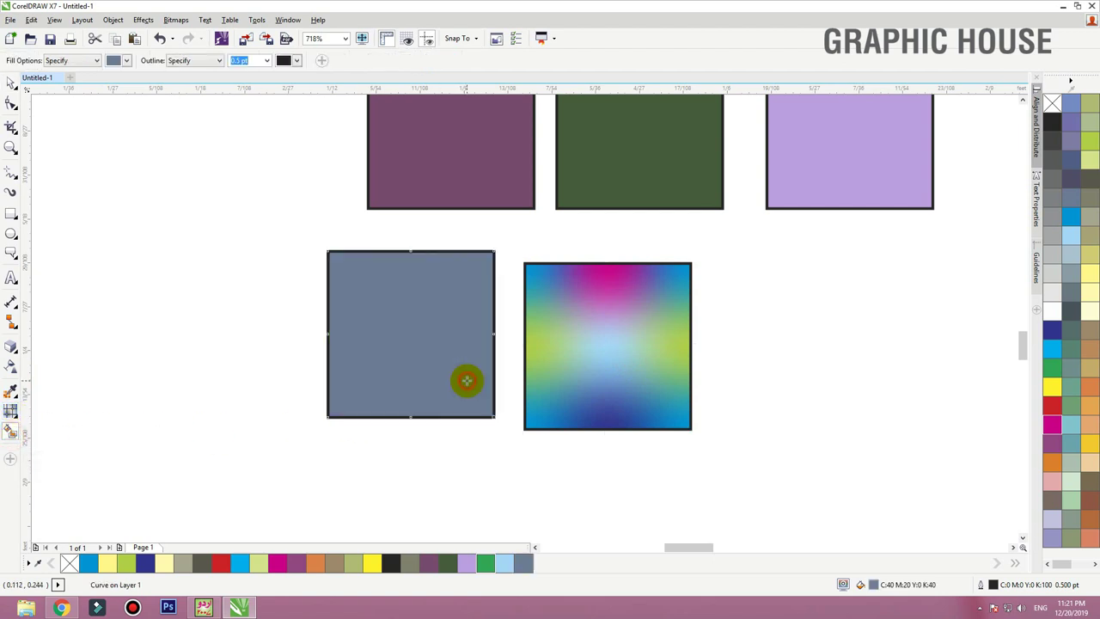
click(590, 373)
click(563, 209)
click(480, 191)
key(space)
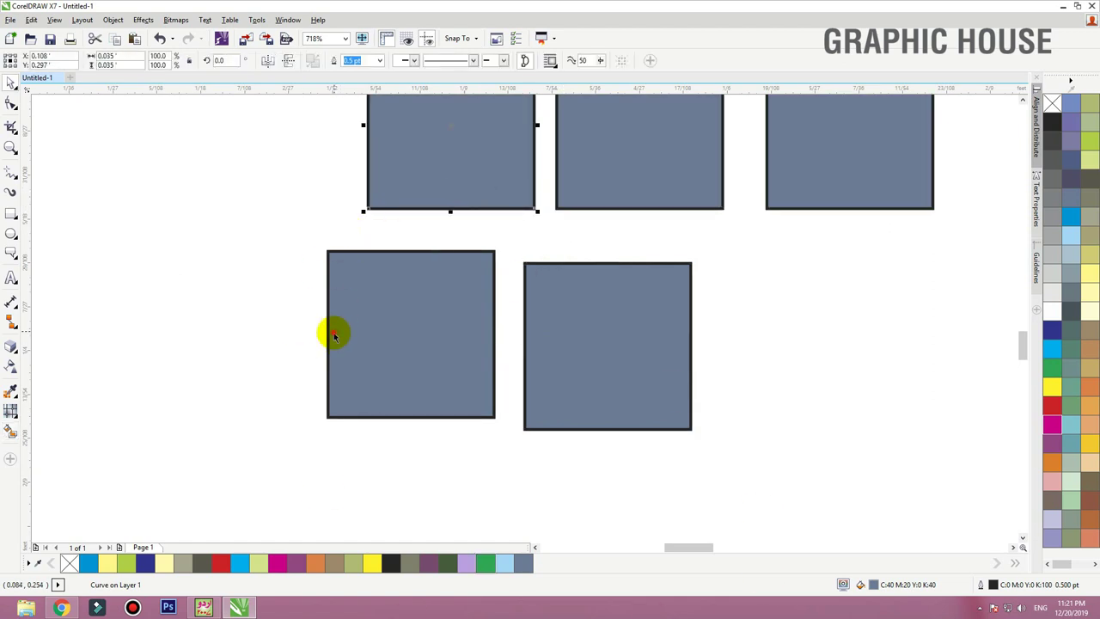
Undo the slate blue Smart Fills on the squares and all other objects, and leave nothing selected
key(ctrl+a)
scroll(392, 489, down, 4)
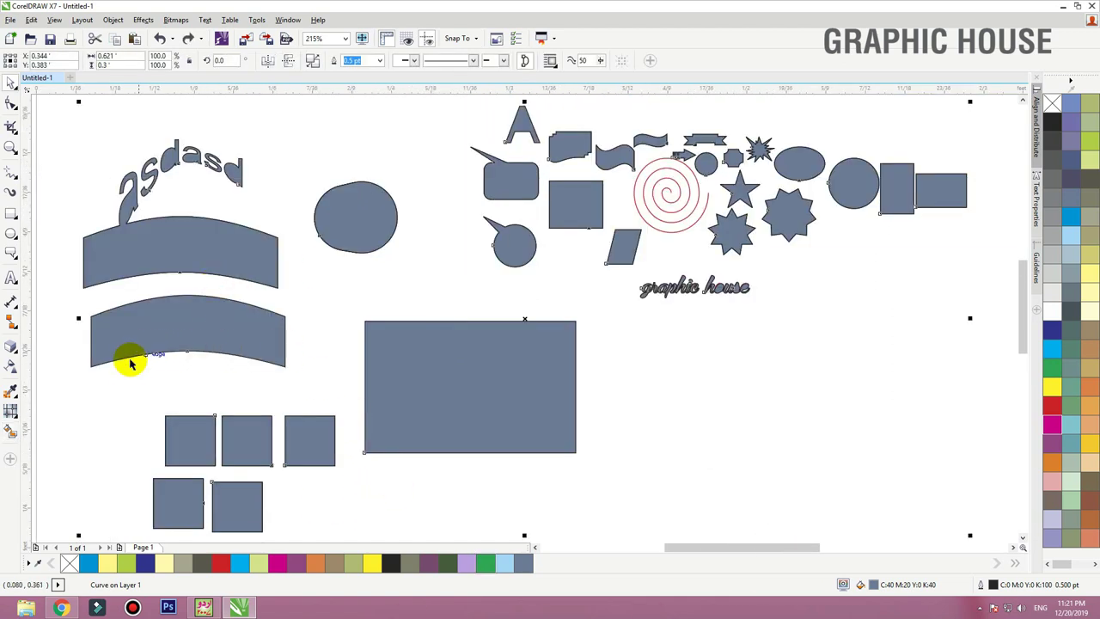
key(ctrl+z)
key(ctrl+z)
key(ctrl+z)
key(ctrl+z)
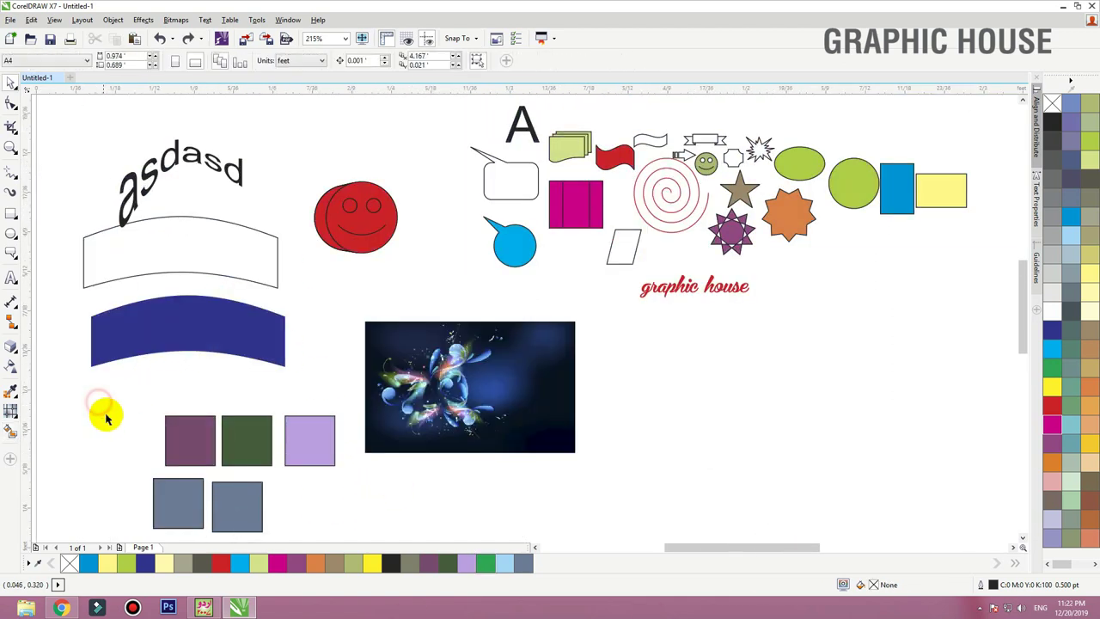
click(106, 418)
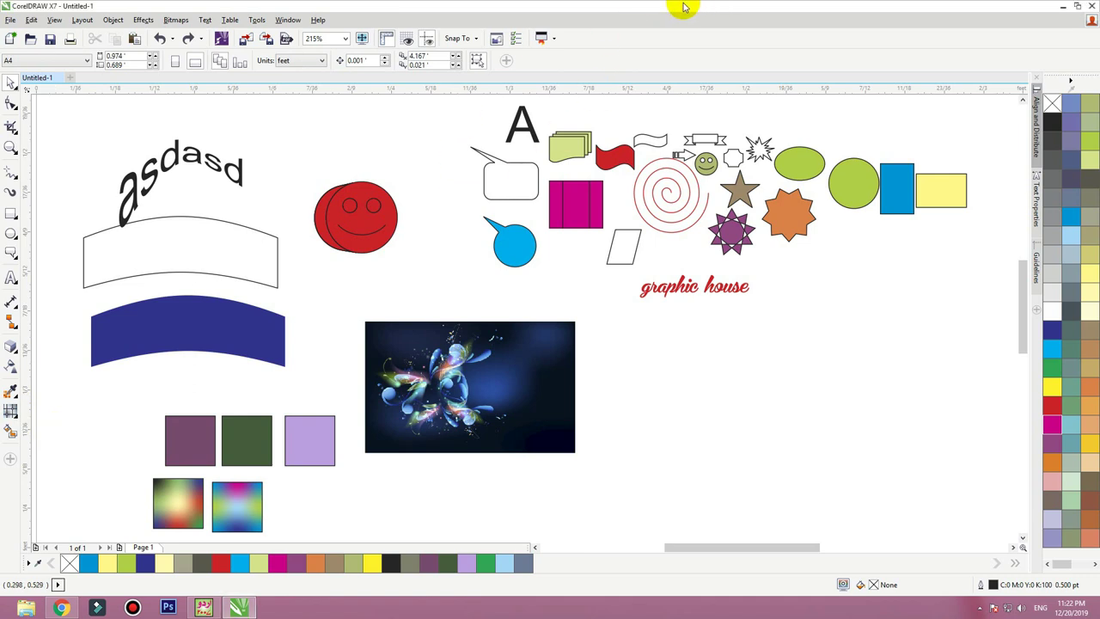
mouse_move(615, 7)
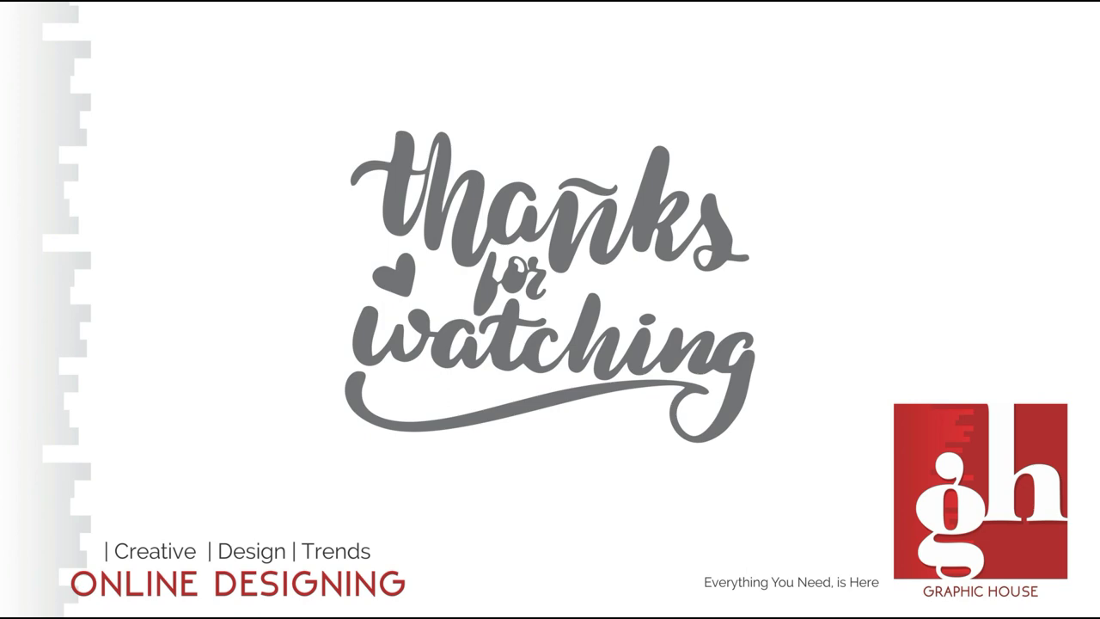